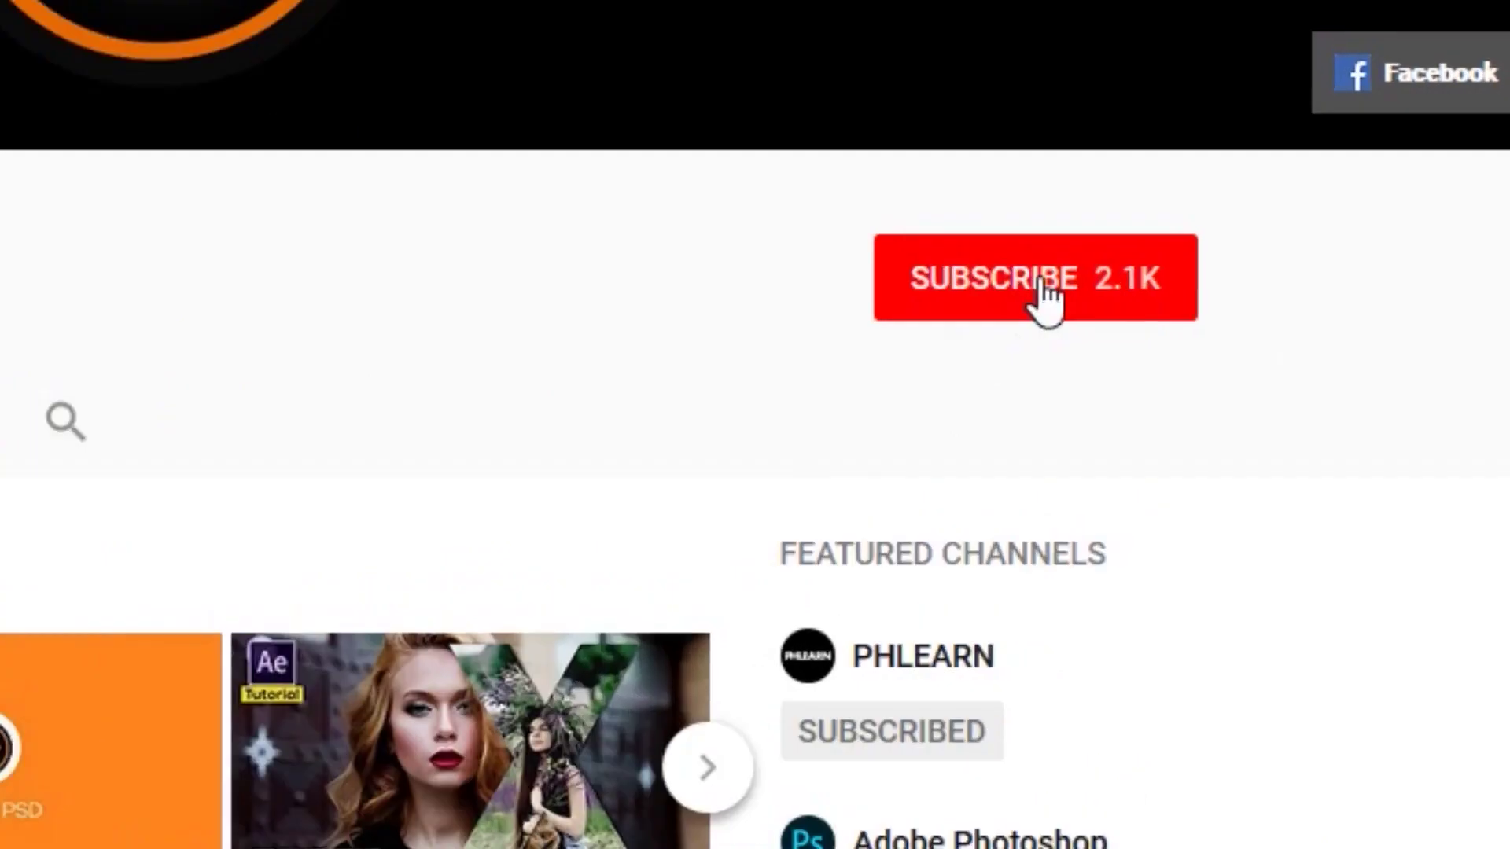
- Subscribe to the tutorial channel and enable all notifications with the bell
click(643, 293)
click(1136, 275)
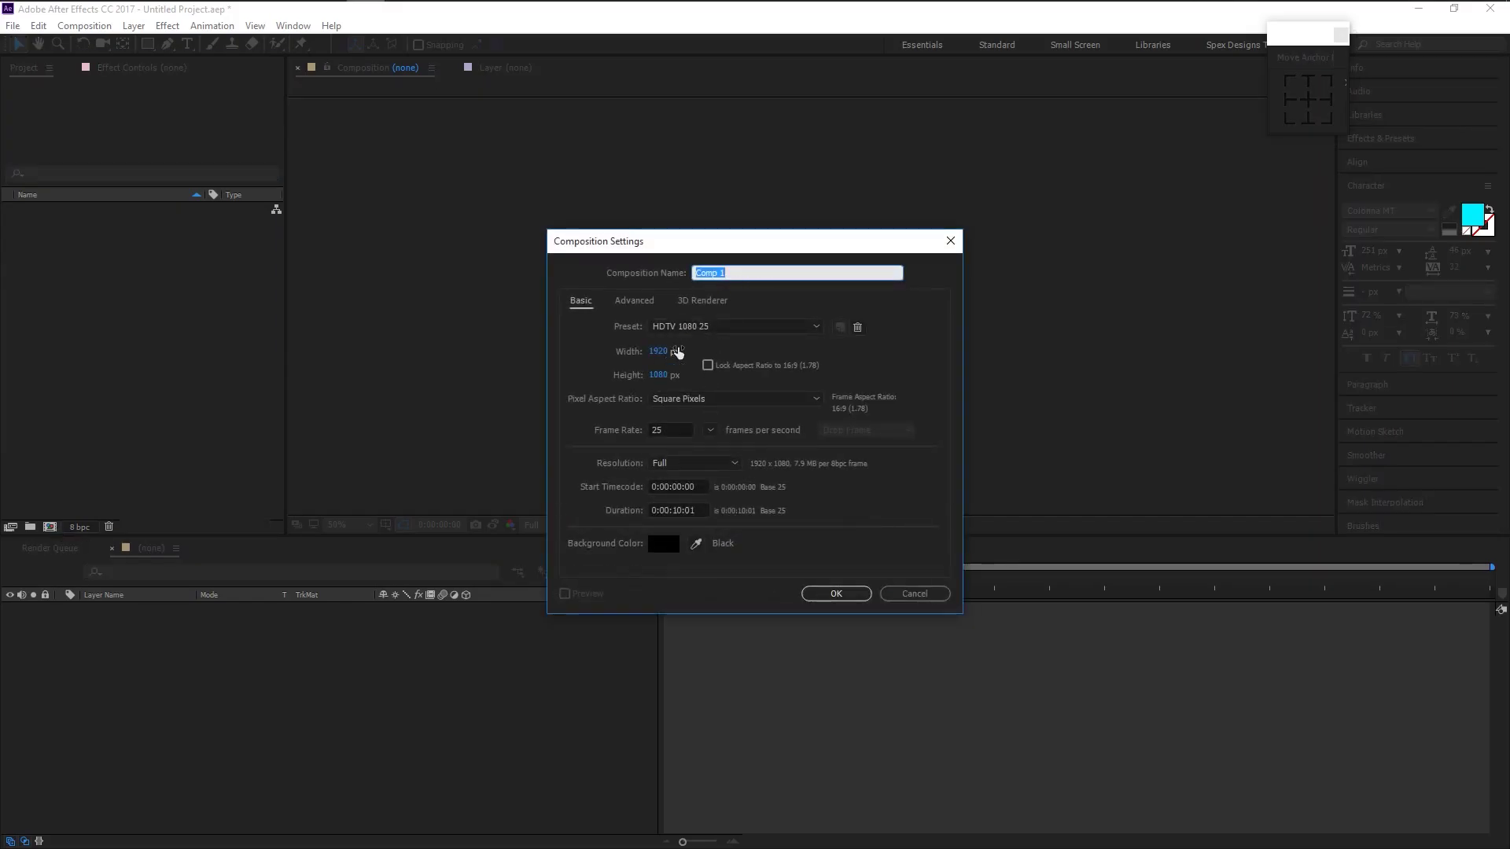
- Name the new HDTV 1080 25 composition 'Neon Effect' and create it
key(BackSpace)
click(834, 592)
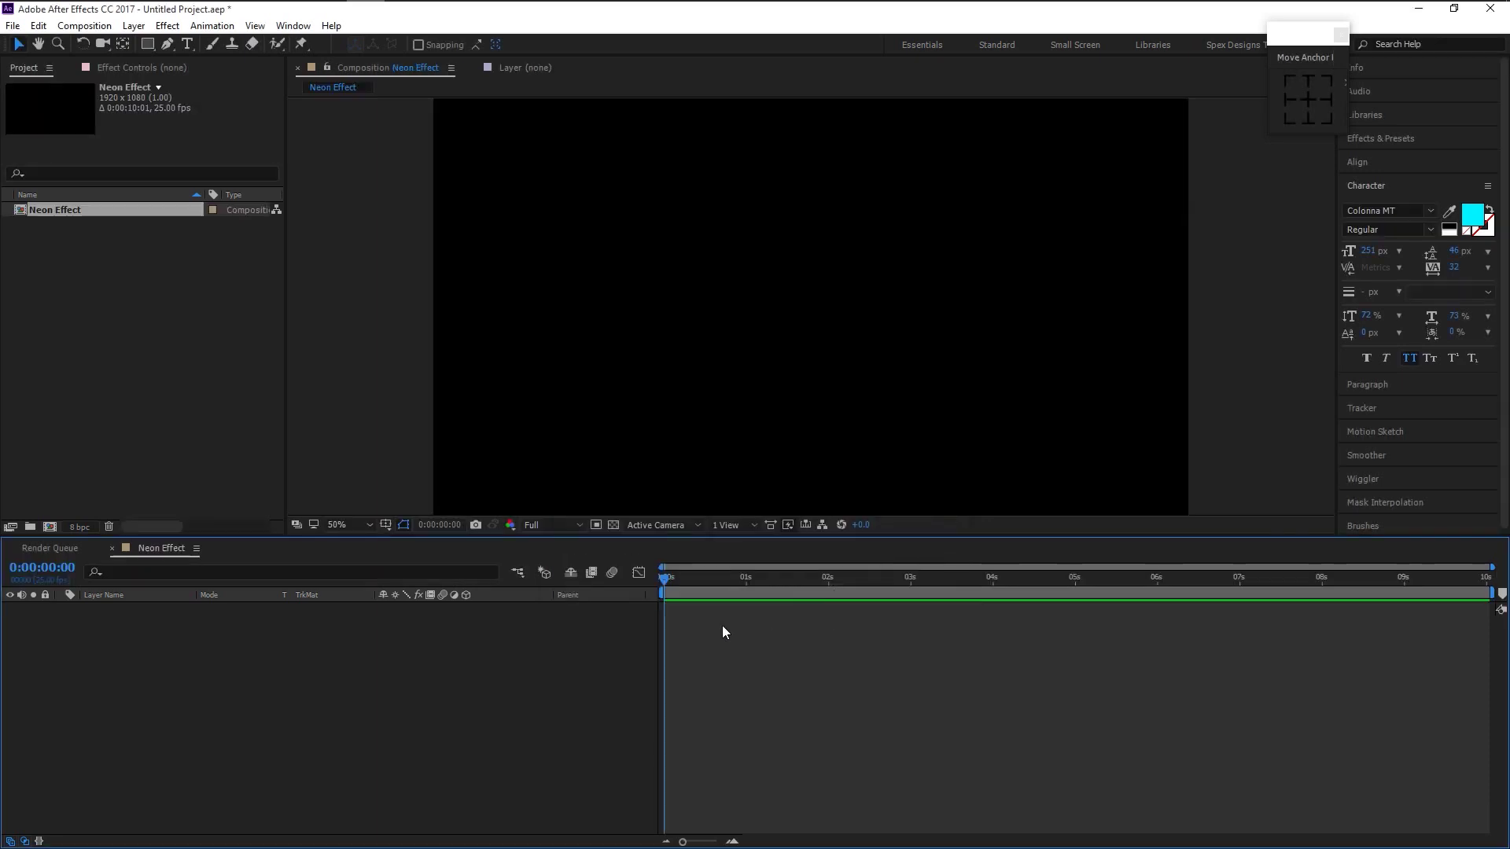
- Add a text layer reading 'G' to the composition
click(187, 43)
click(638, 341)
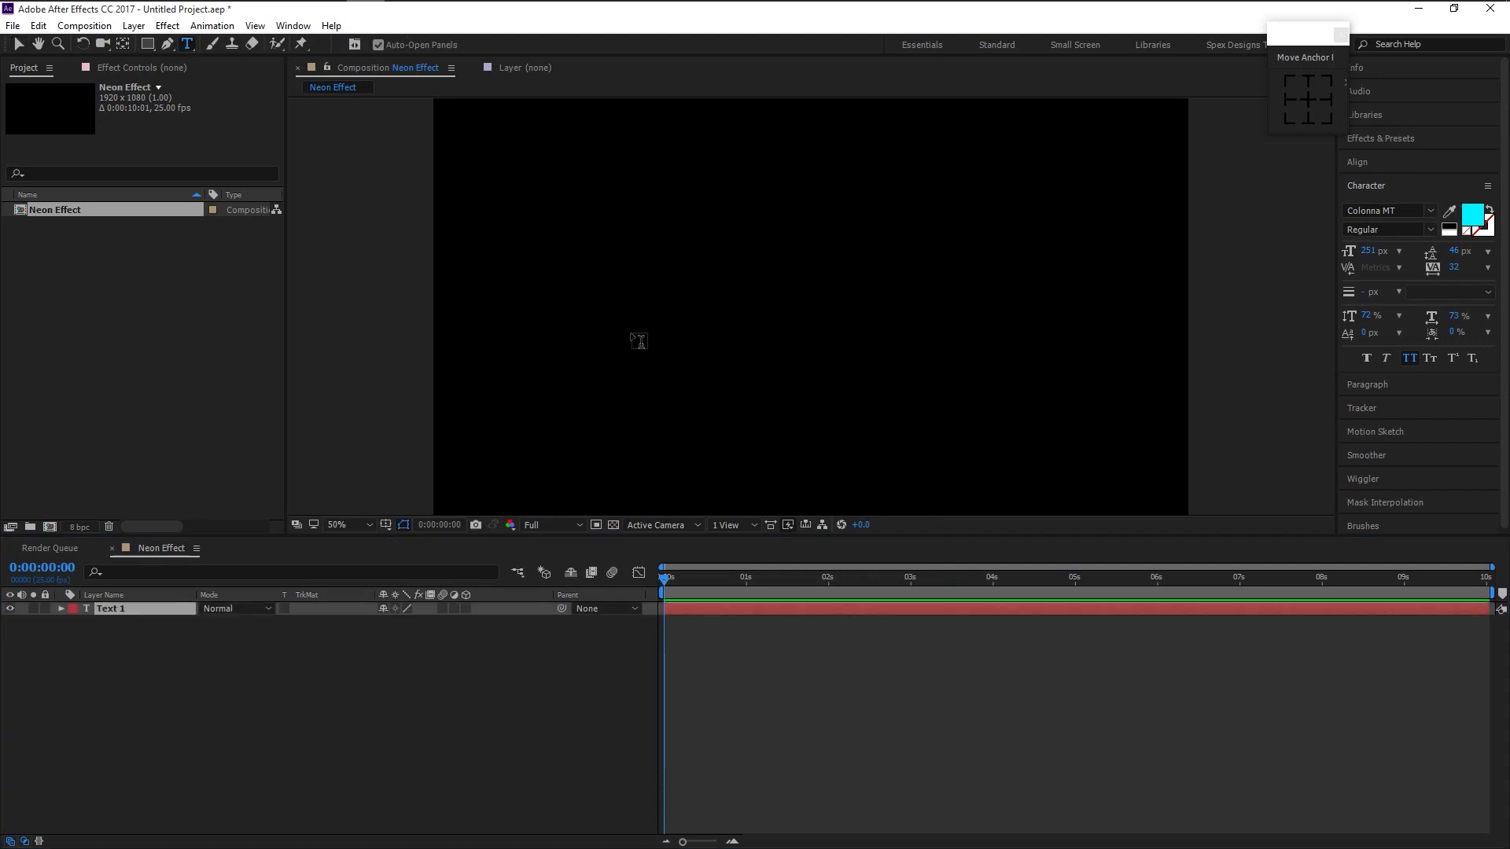
text(G)
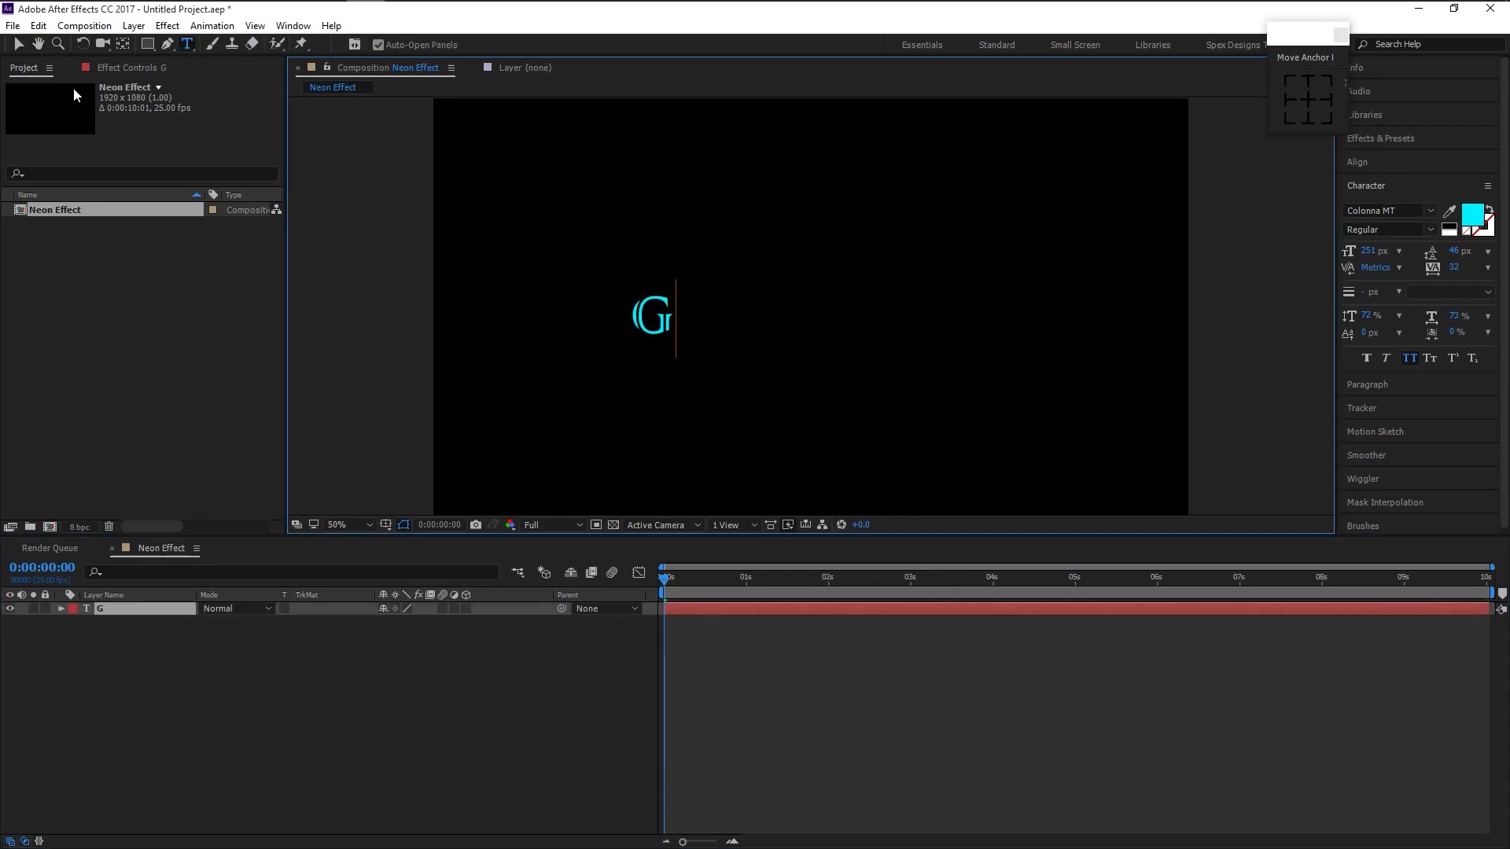
click(19, 44)
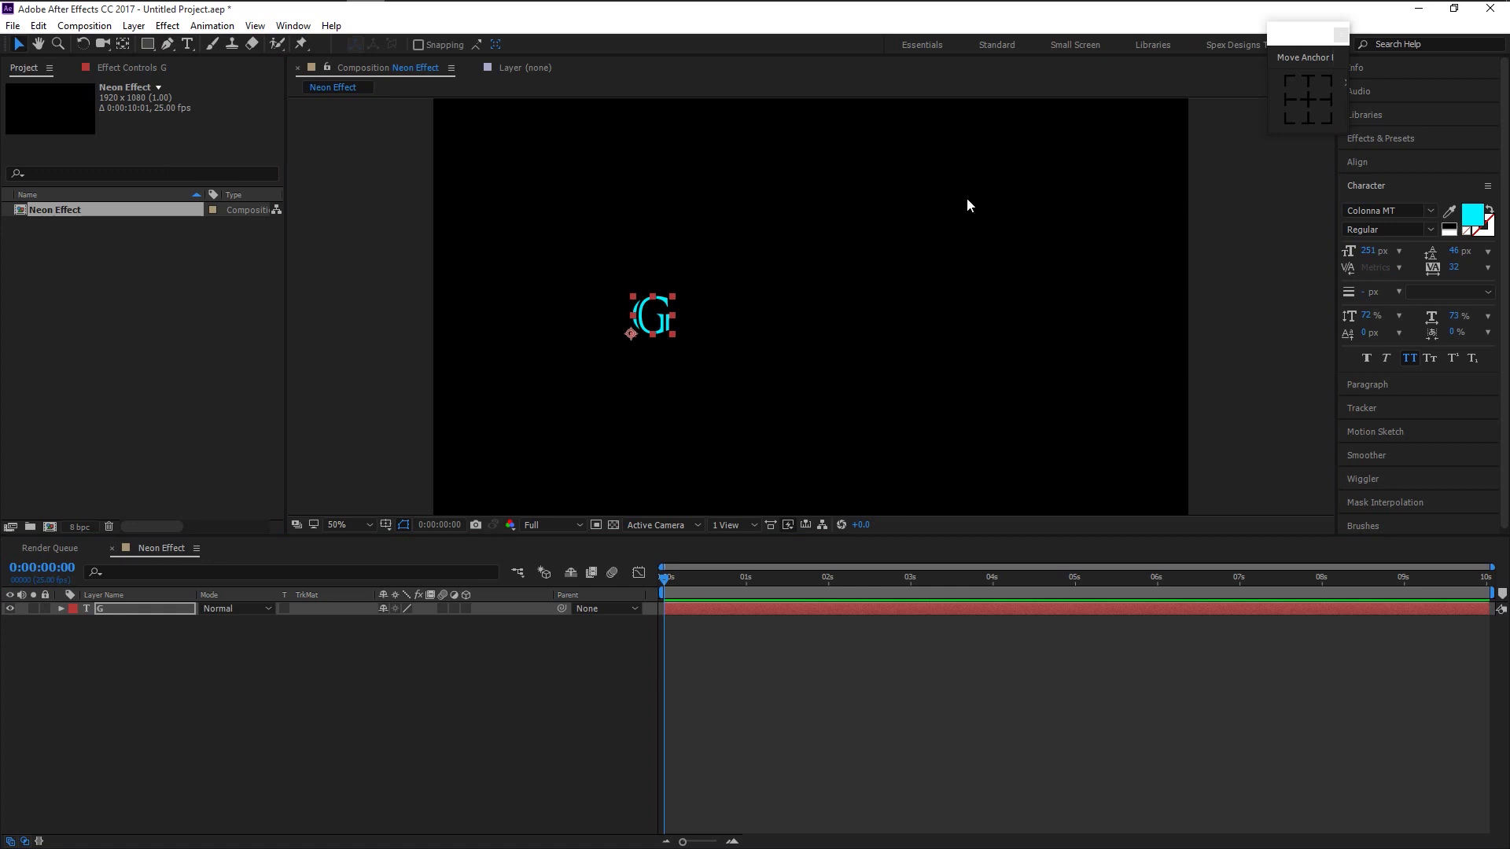
- Centre the G's anchor point, move it left of centre, and enlarge it to 434 px
click(1310, 107)
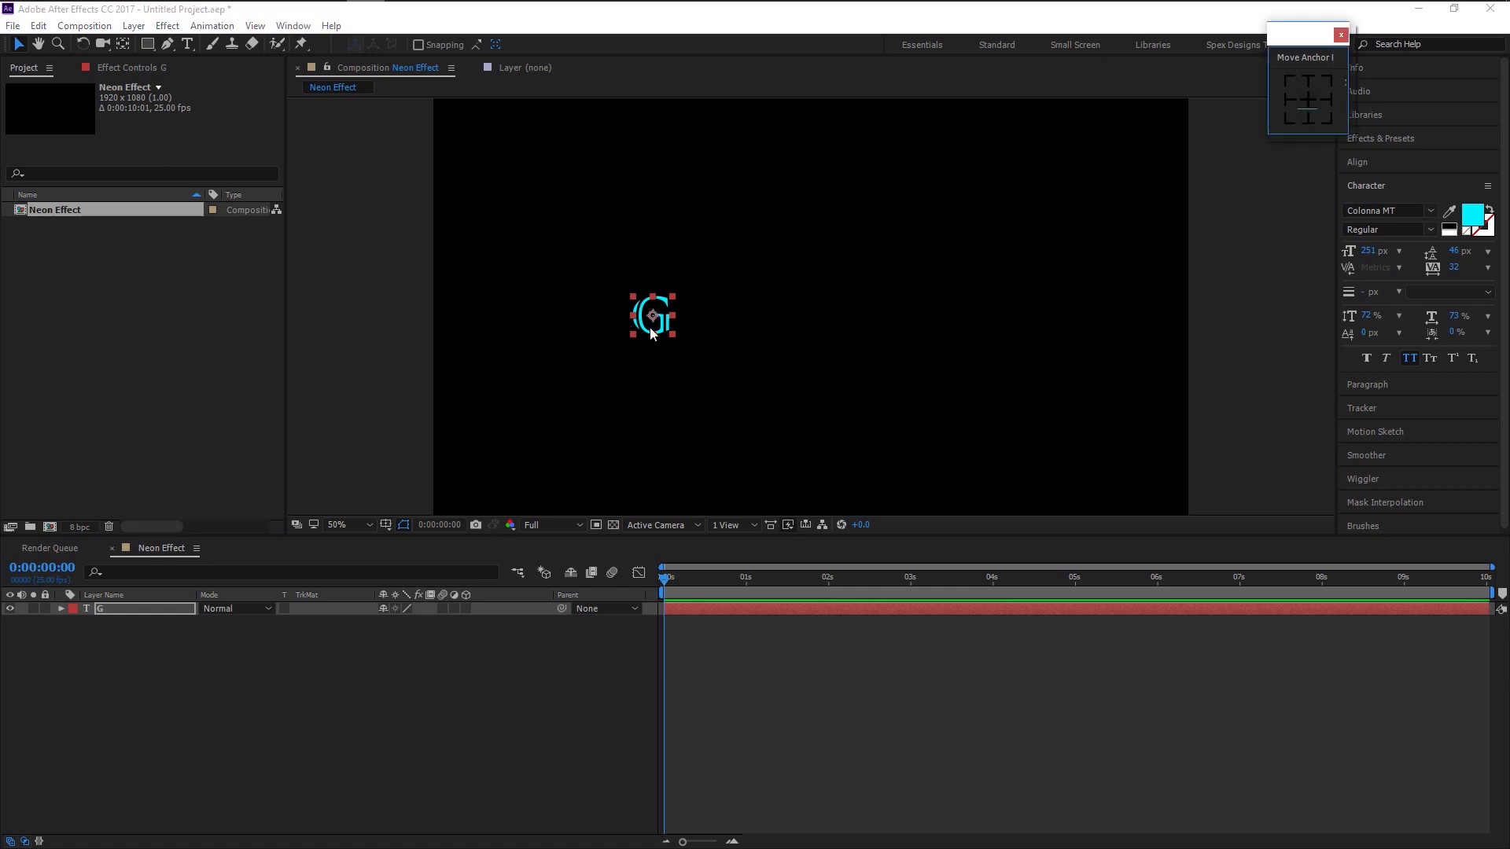
drag(662, 333, 510, 324)
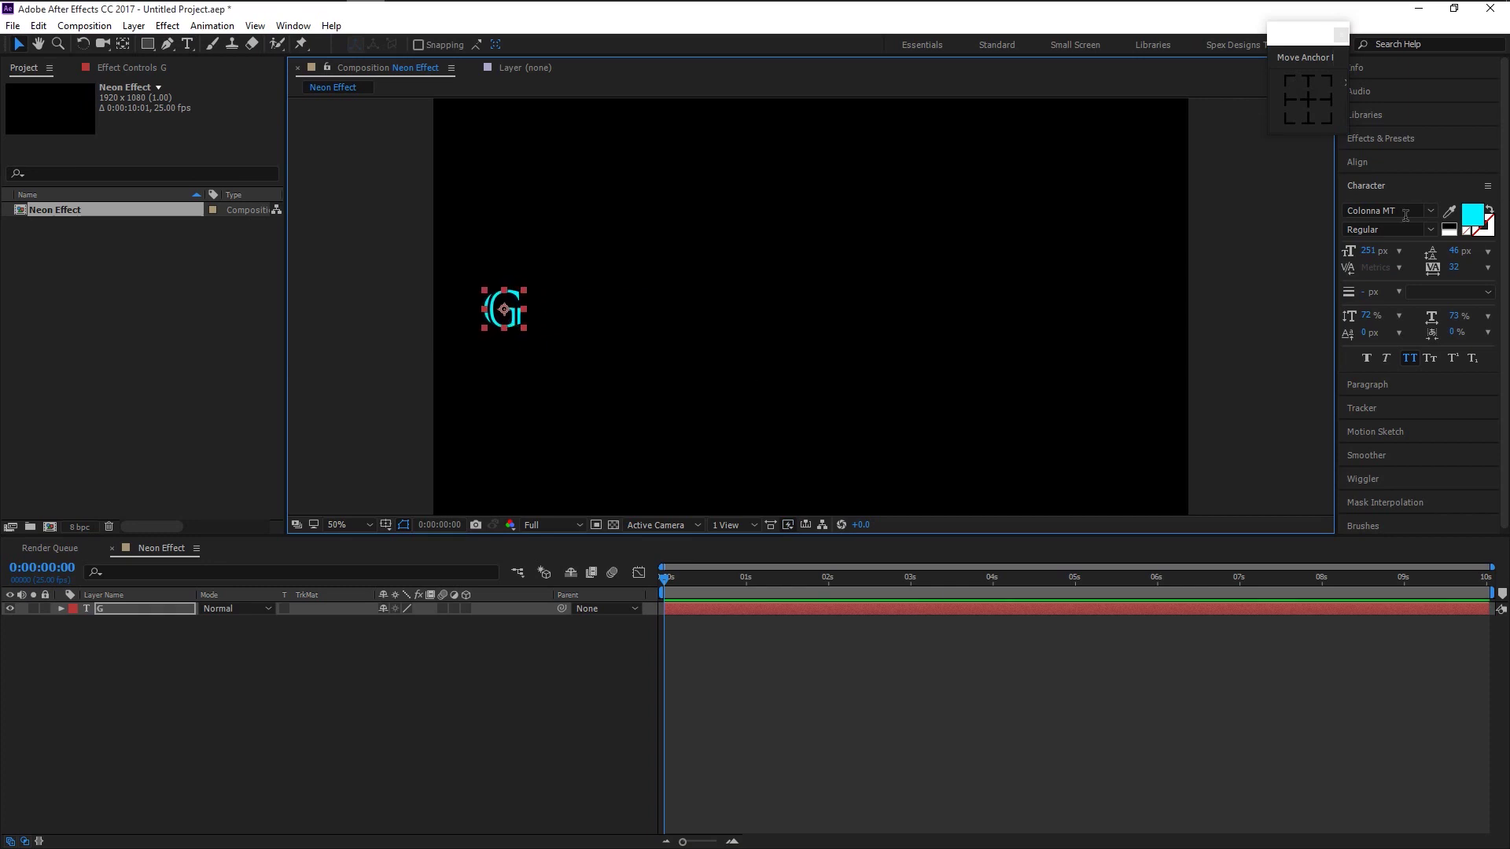
drag(1368, 251, 1400, 251)
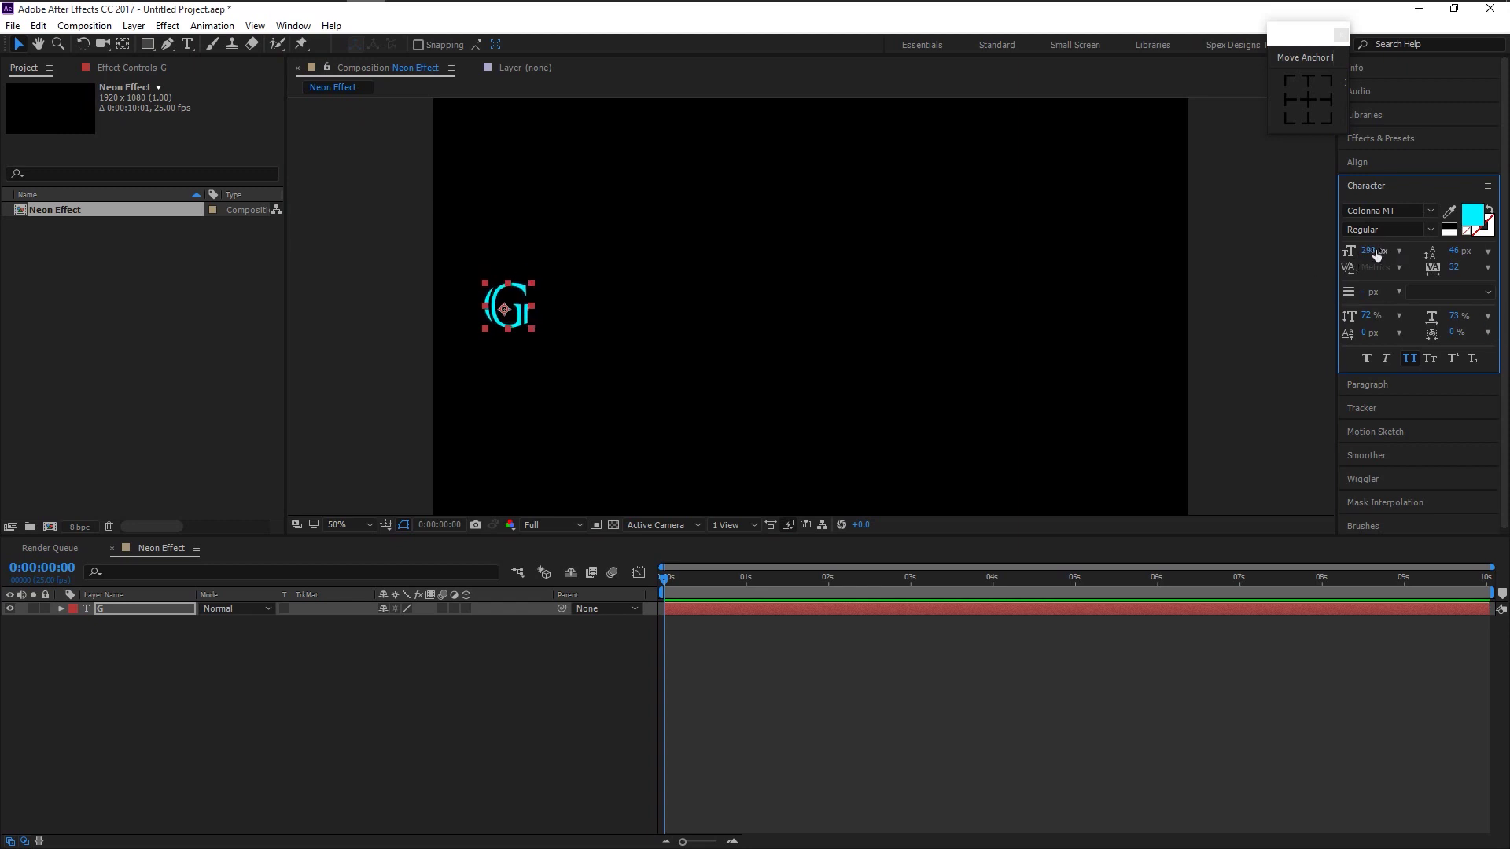
mouse_move(1375, 251)
mouse_down()
mouse_move(1477, 264)
mouse_move(1381, 256)
mouse_up()
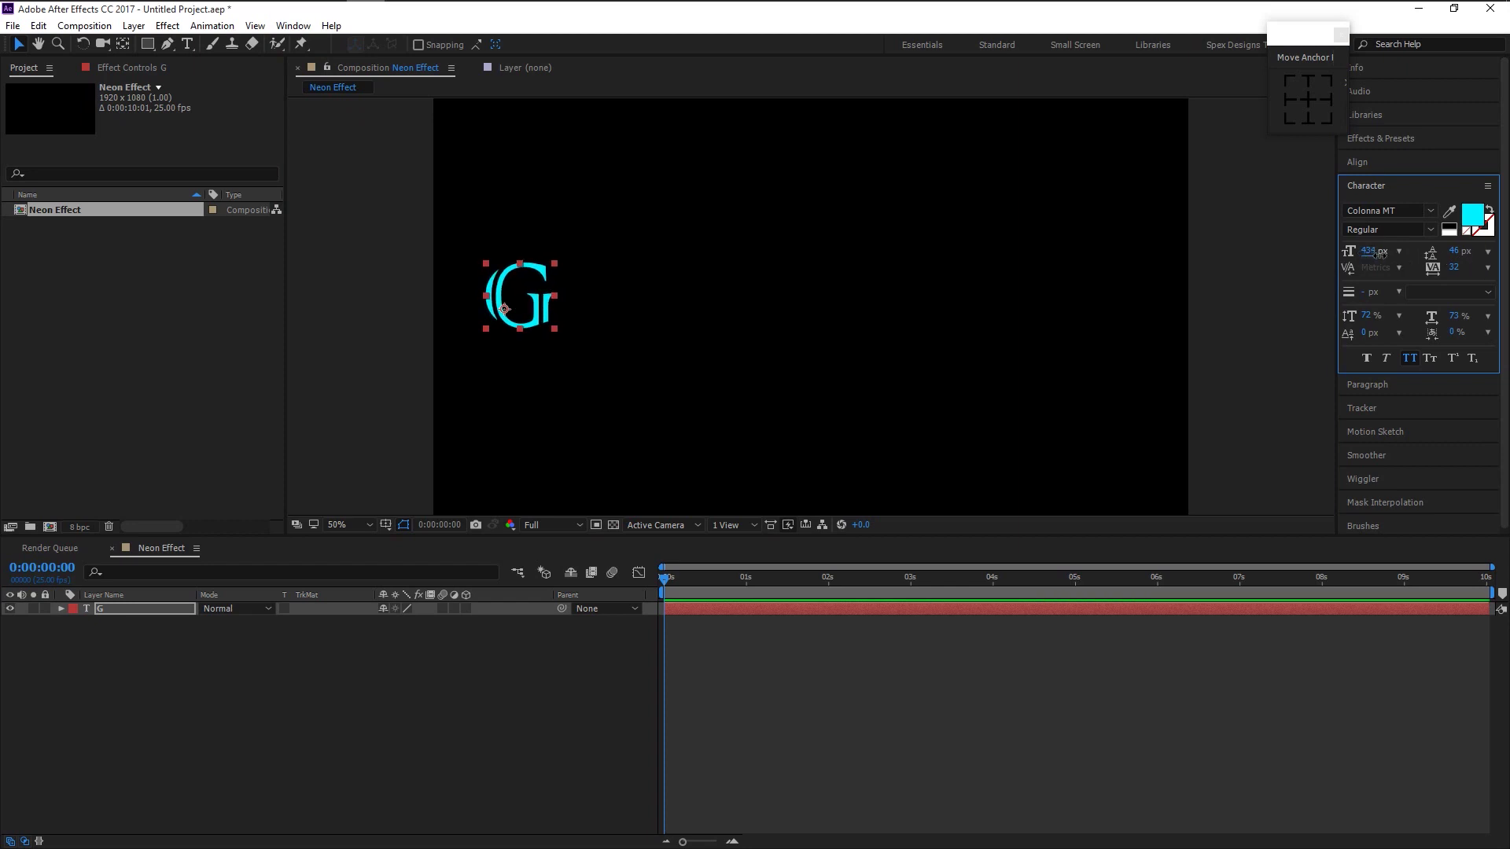
click(1308, 105)
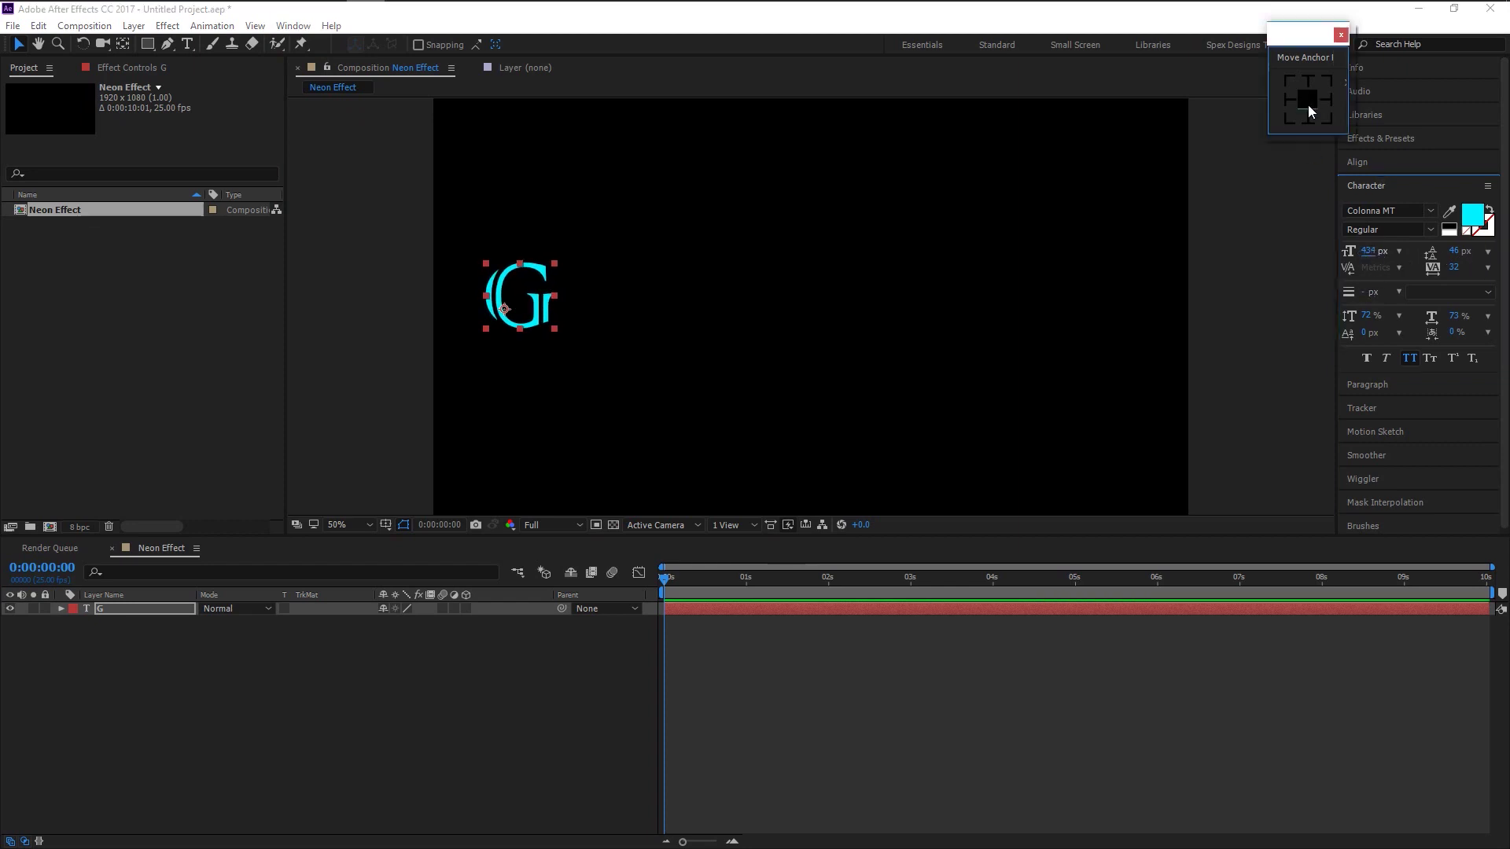
- Apply the Glow effect from Effects & Presets to the G layer
click(341, 655)
click(139, 611)
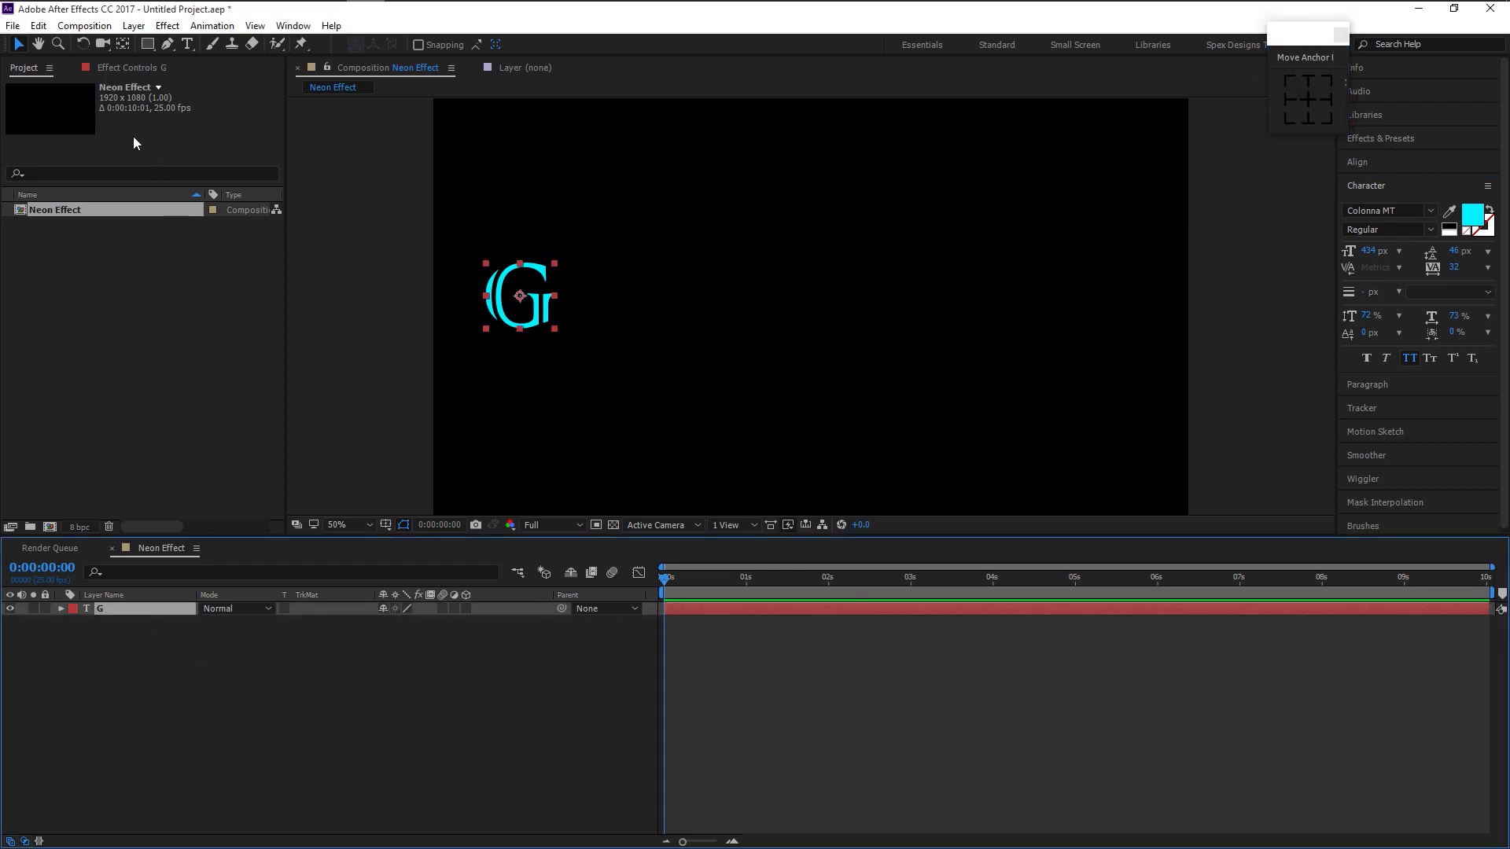
click(134, 69)
click(1367, 359)
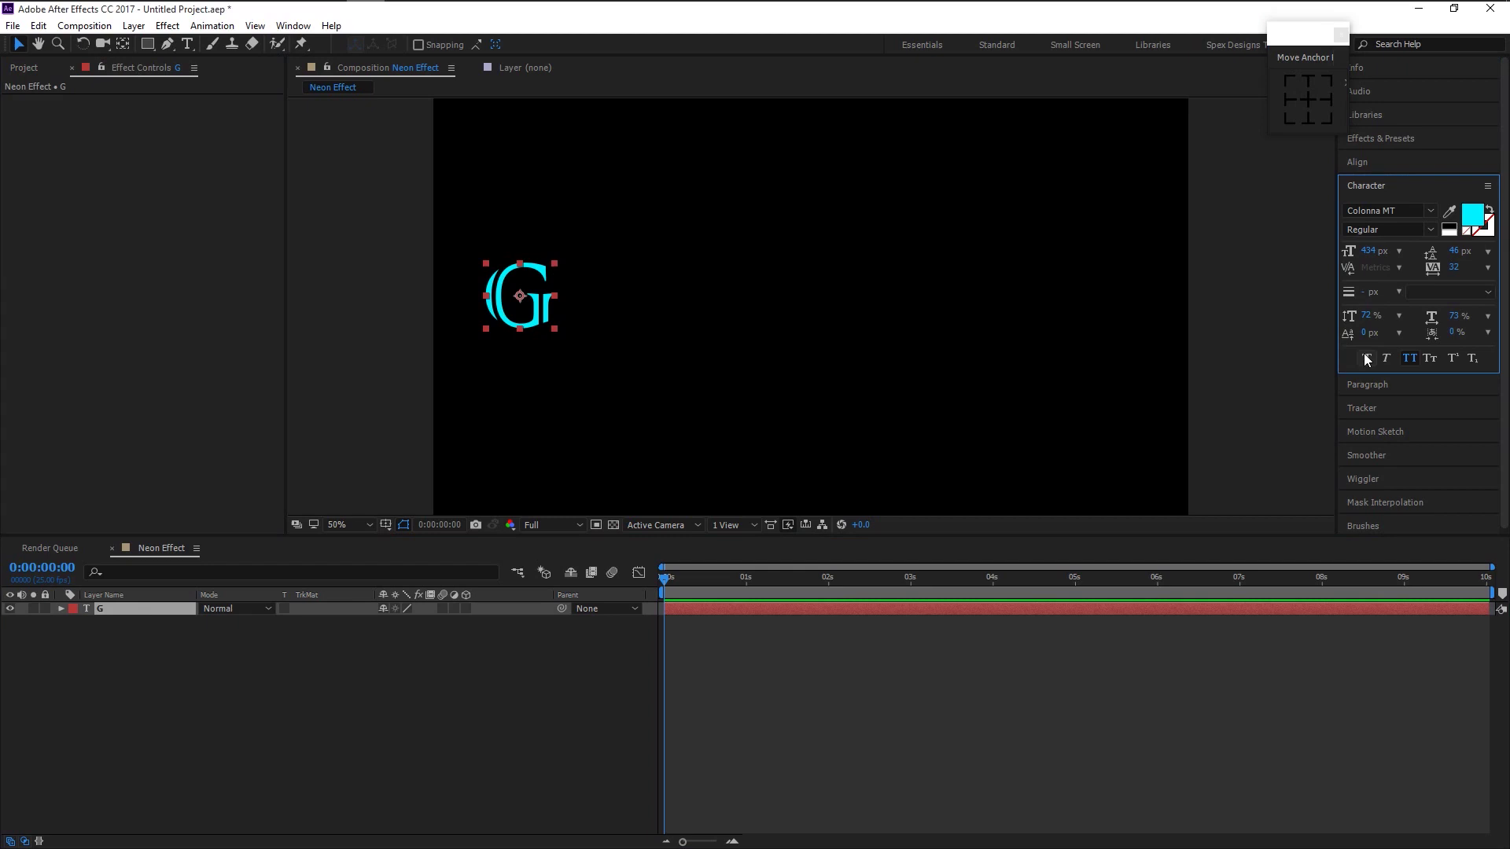
click(1371, 136)
click(1376, 160)
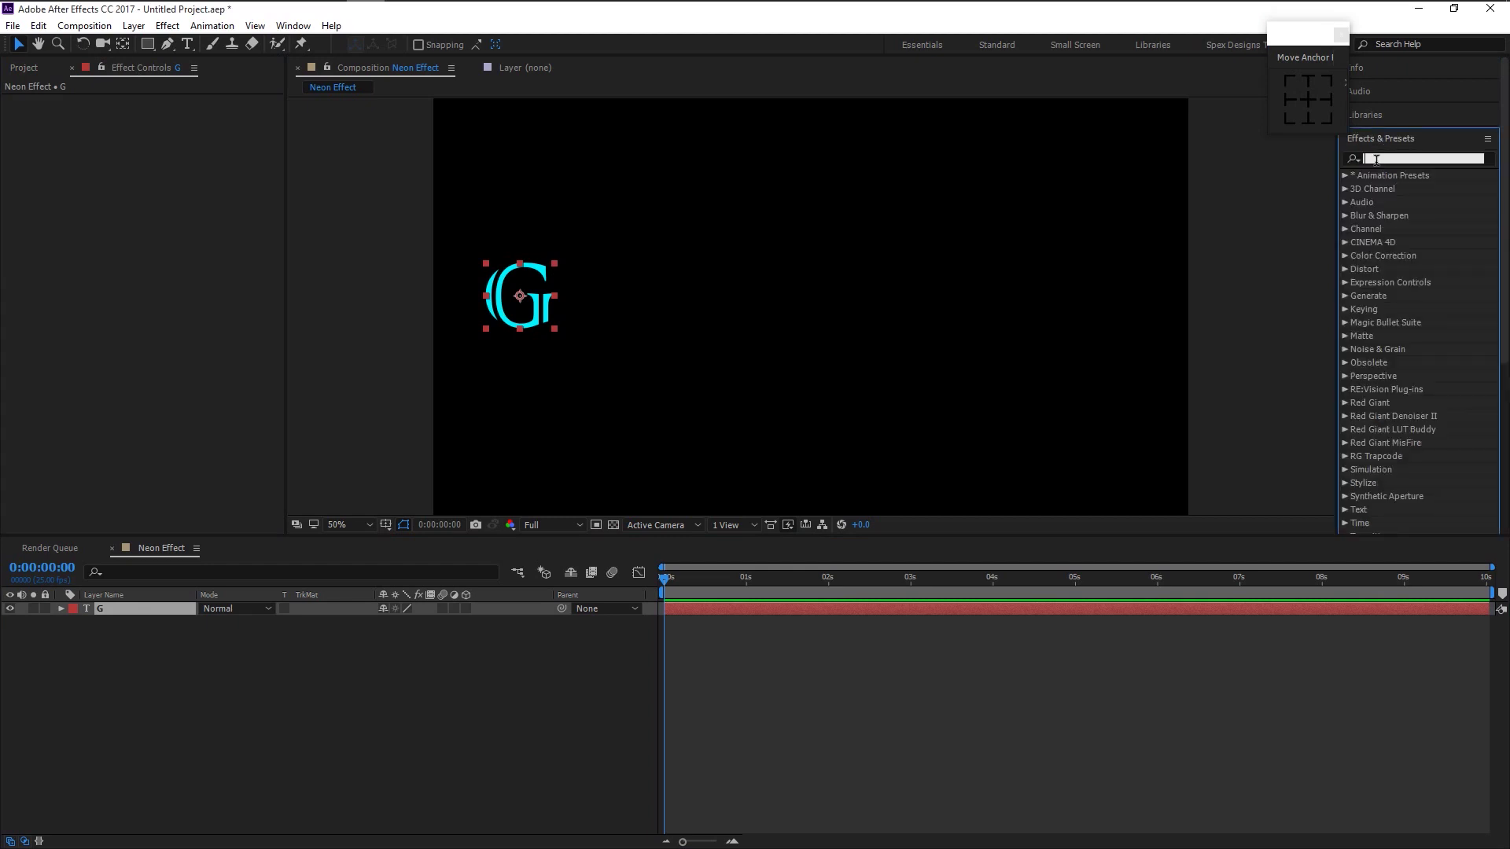
text(glow)
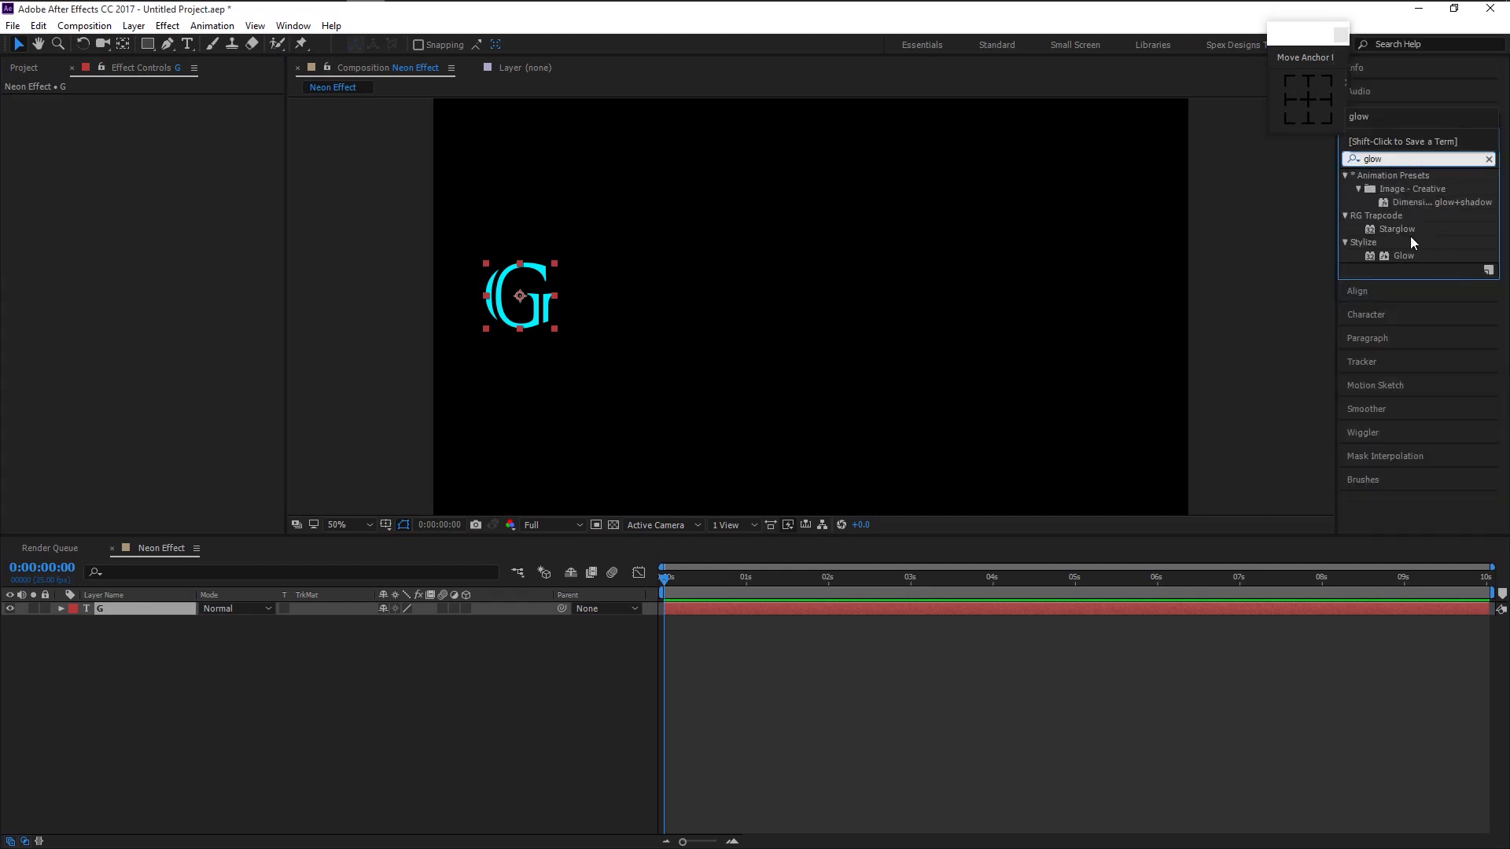
drag(1395, 253, 547, 301)
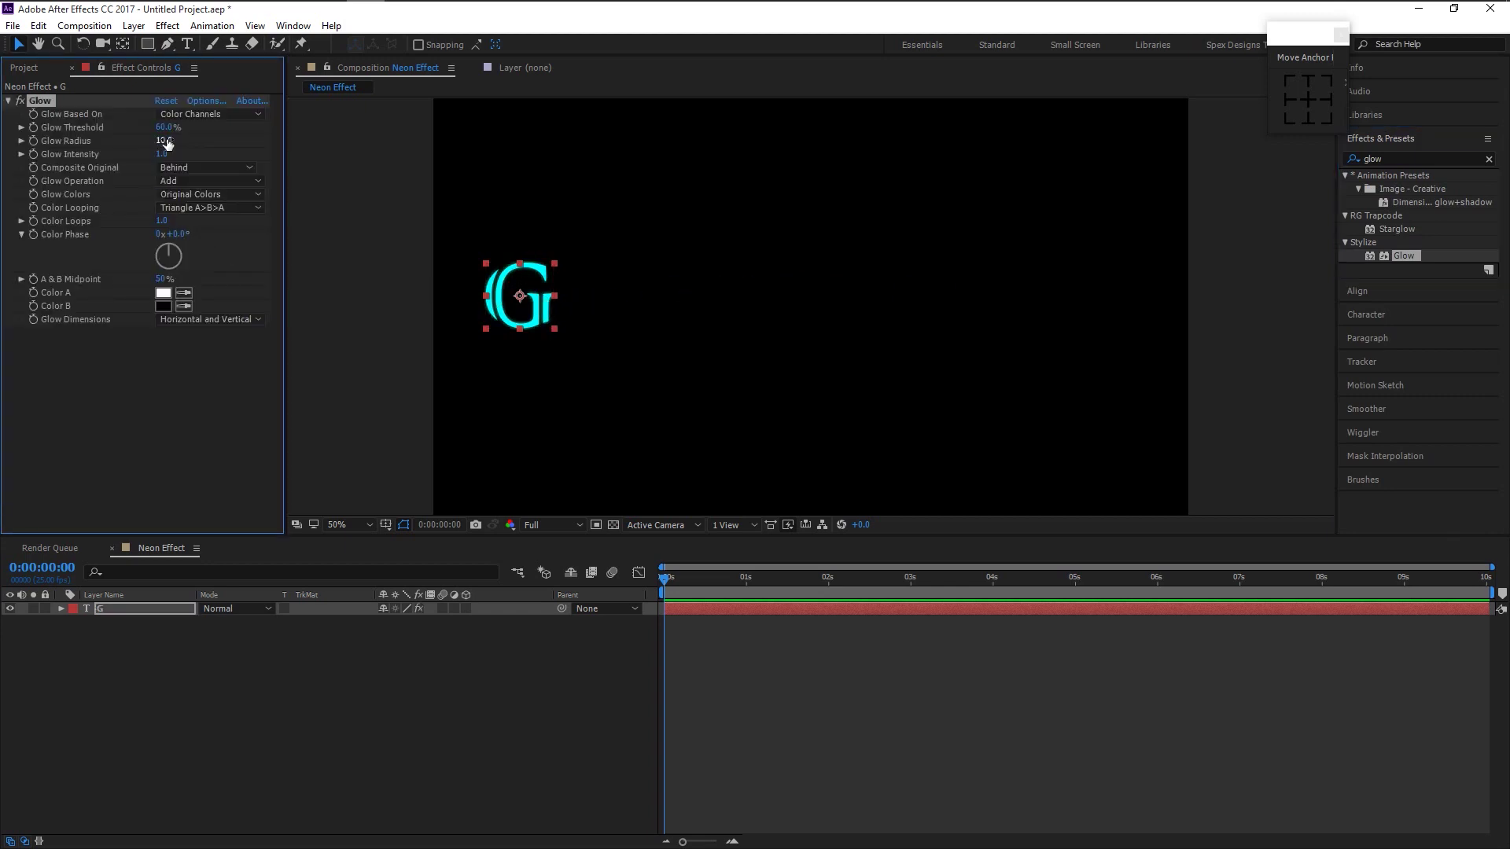
- Set the Glow to 83.9% threshold, 13.0 radius and 9.4 intensity
drag(156, 141, 226, 138)
drag(323, 166, 706, 226)
click(213, 428)
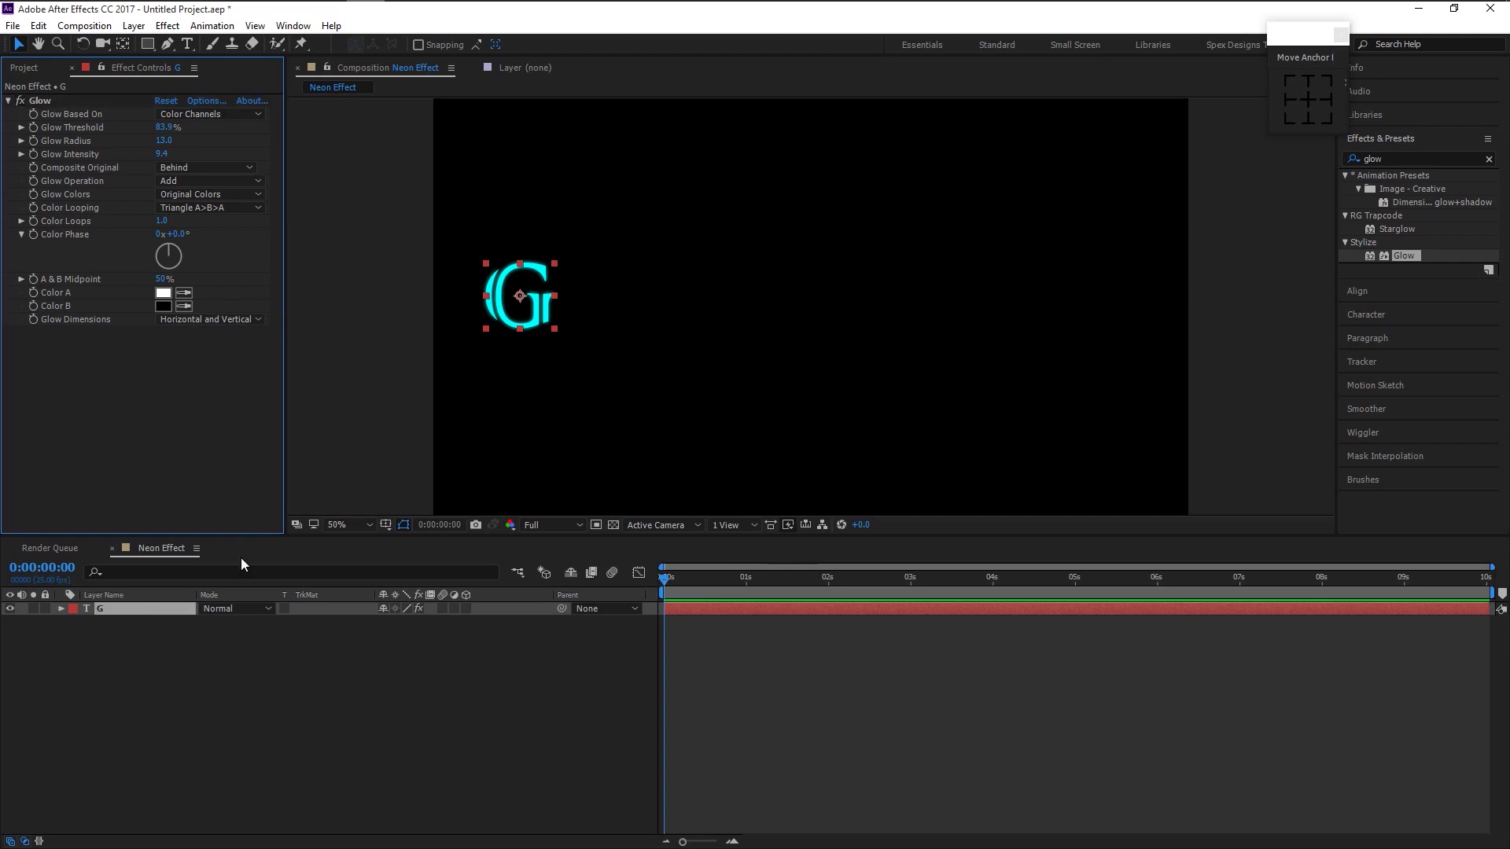
- Duplicate the G layer, move the copy right, and retype it as E
click(178, 616)
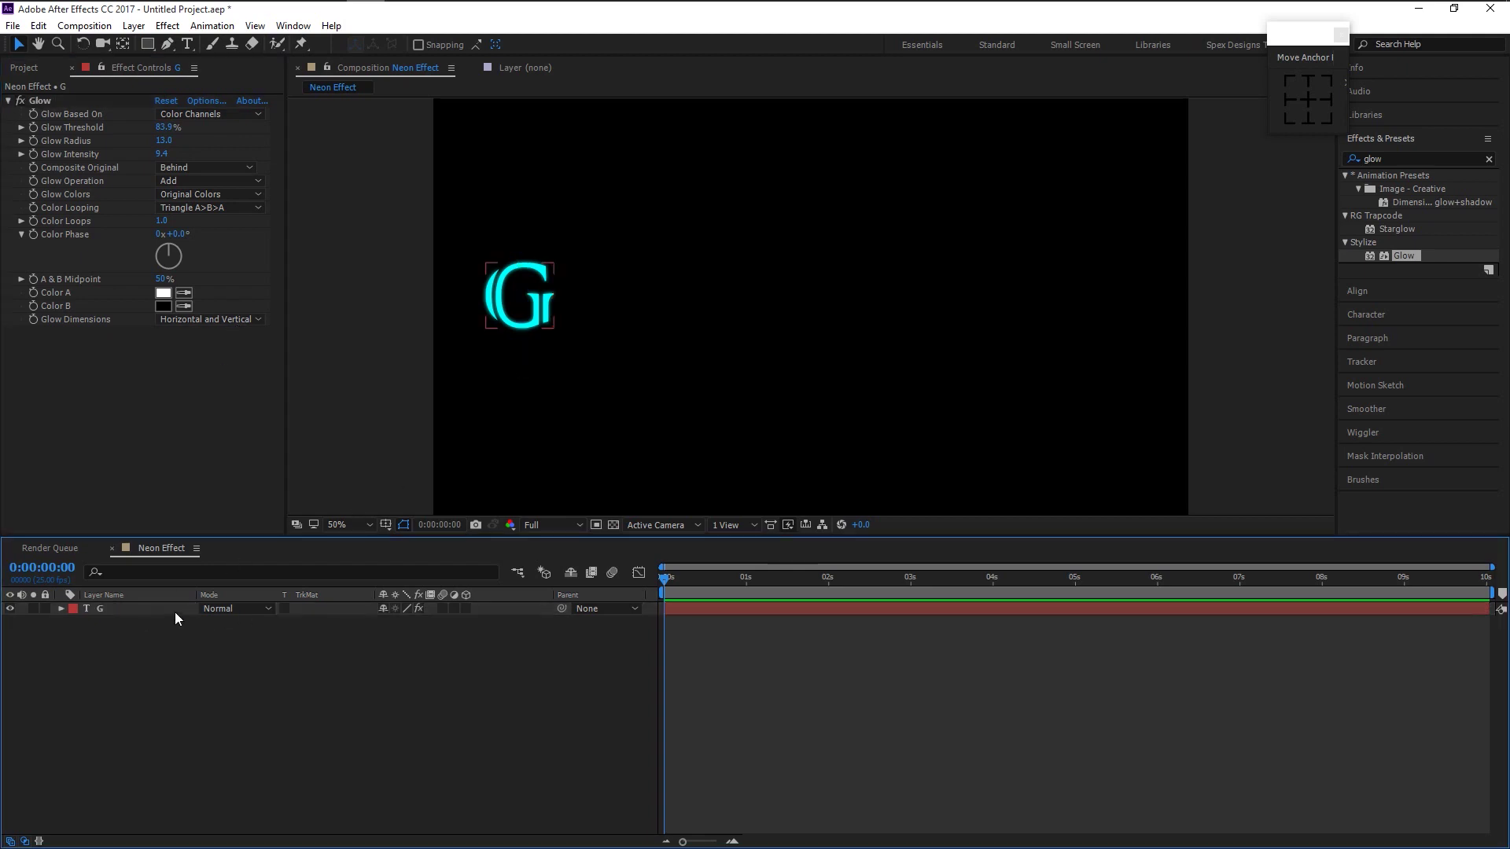
click(175, 612)
key(ctrl+d)
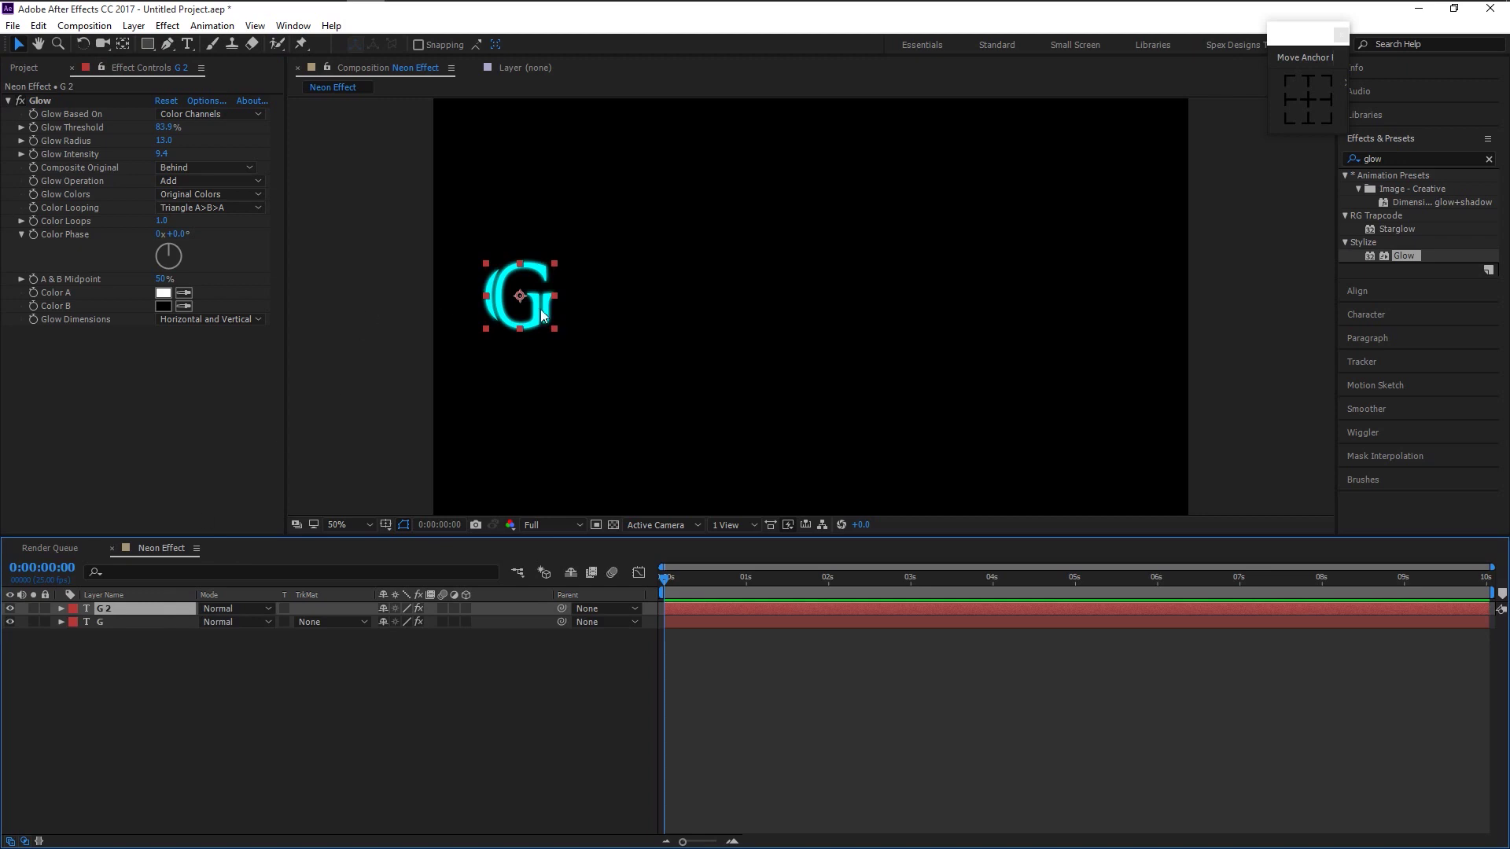
drag(541, 315, 597, 337)
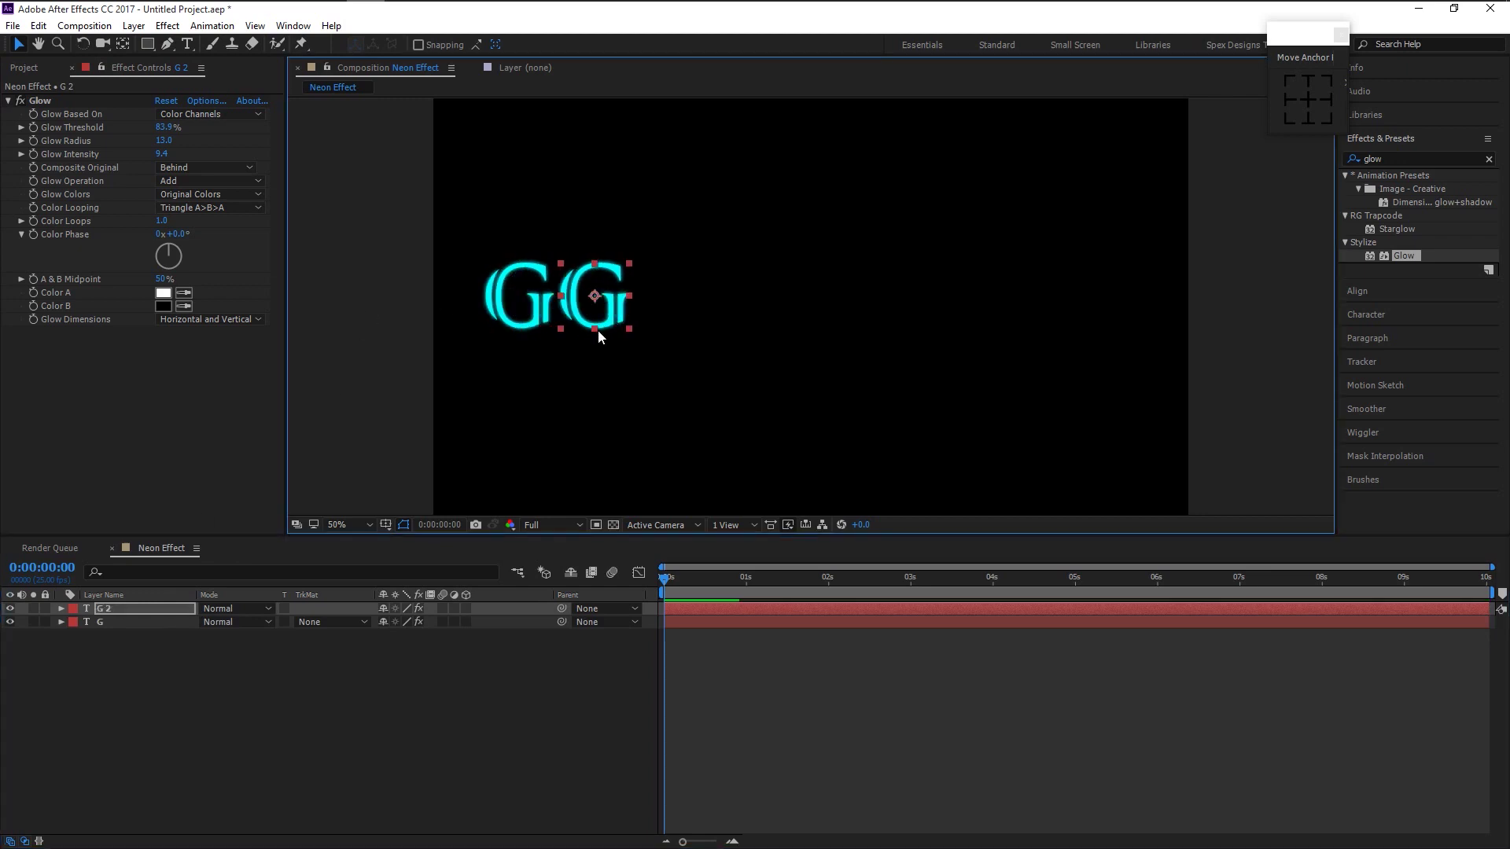
key(ctrl+t)
click(626, 328)
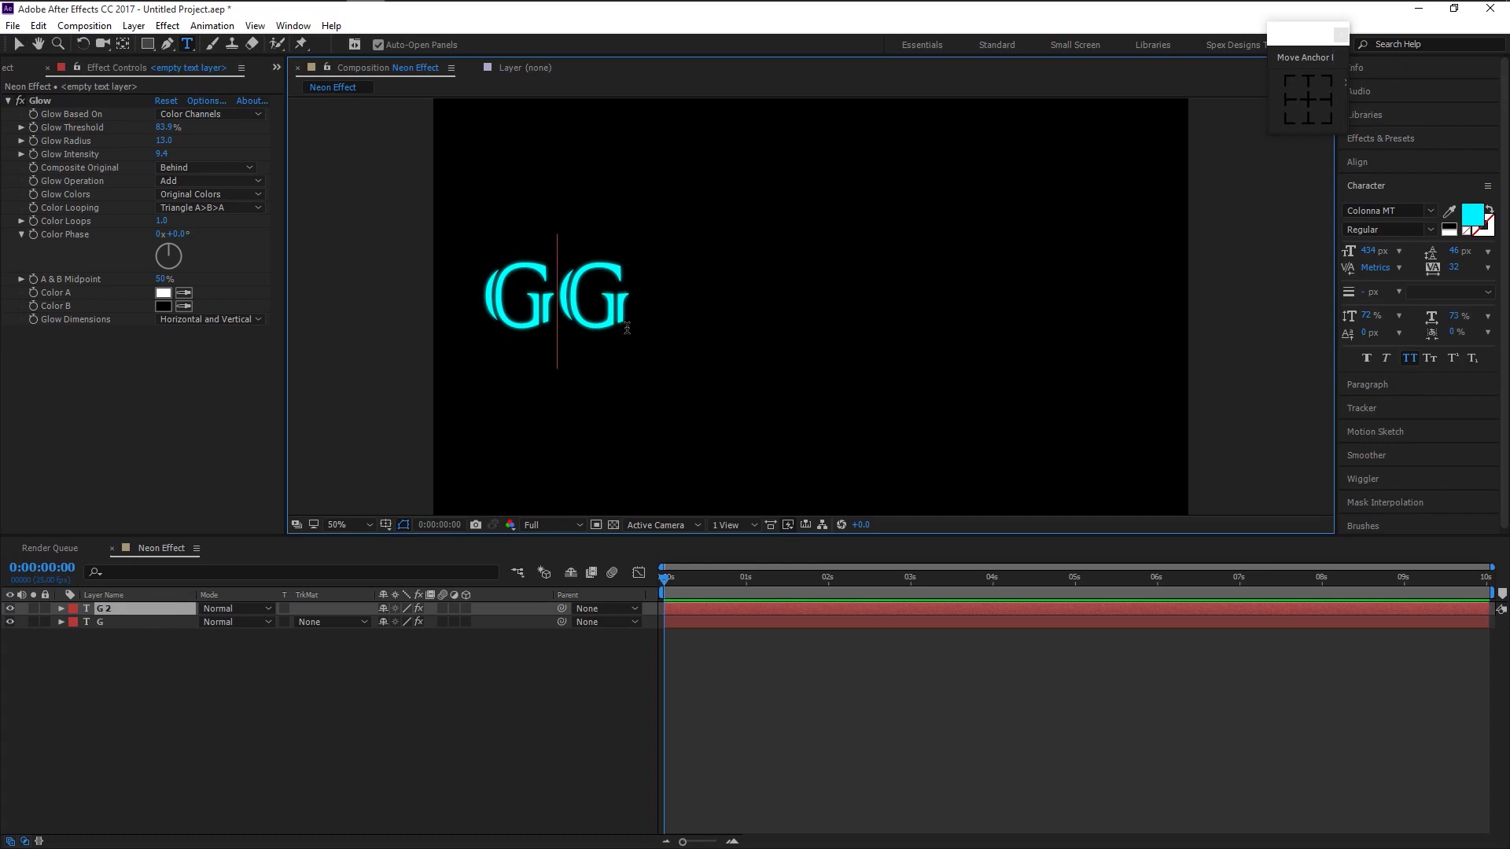
text(e)
click(291, 723)
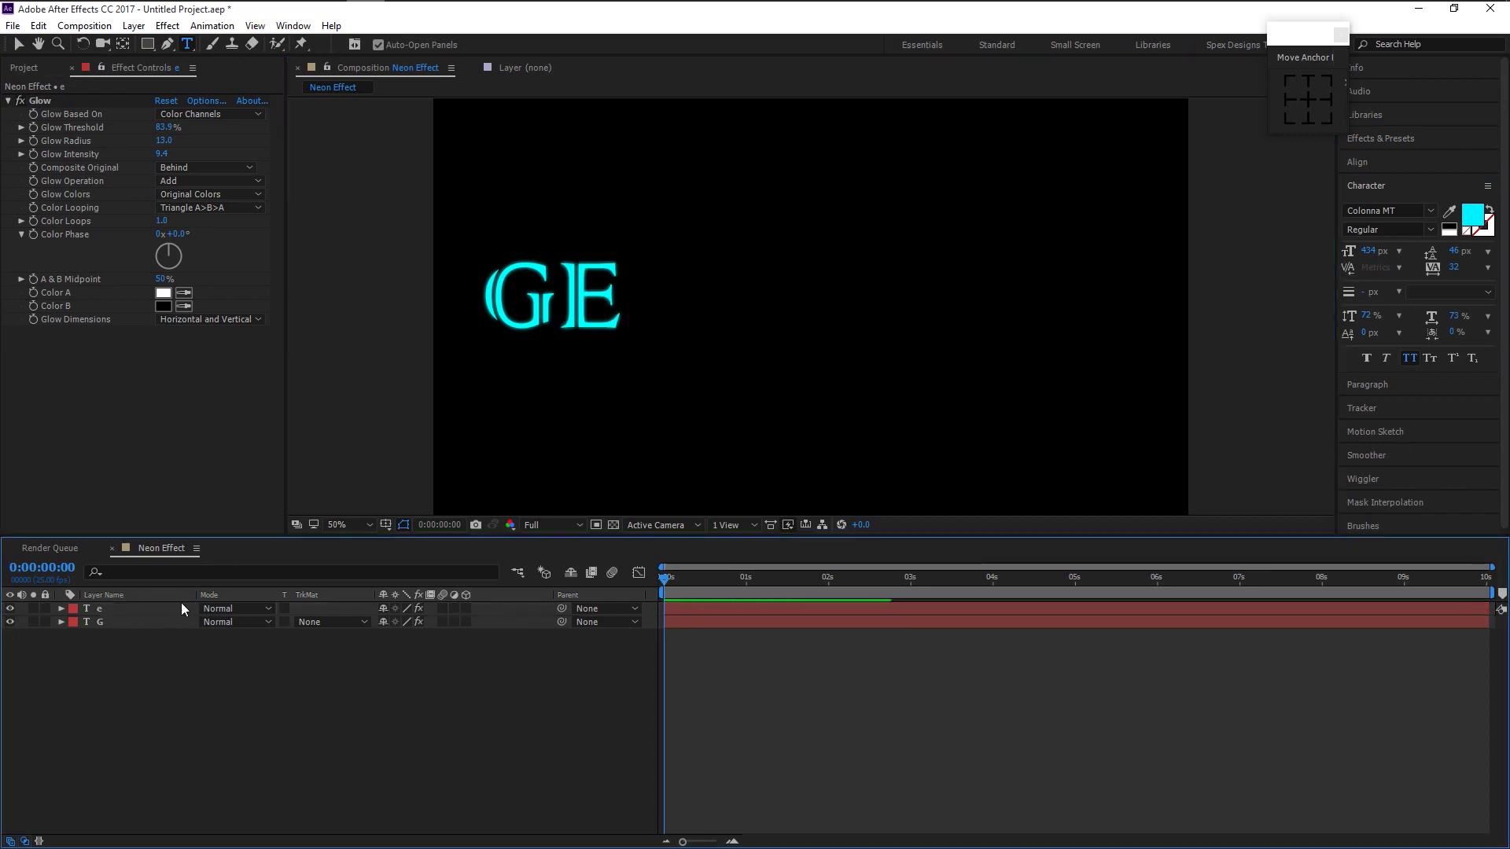
- Duplicate the E layer, move the copy right, and retype it as N
click(200, 610)
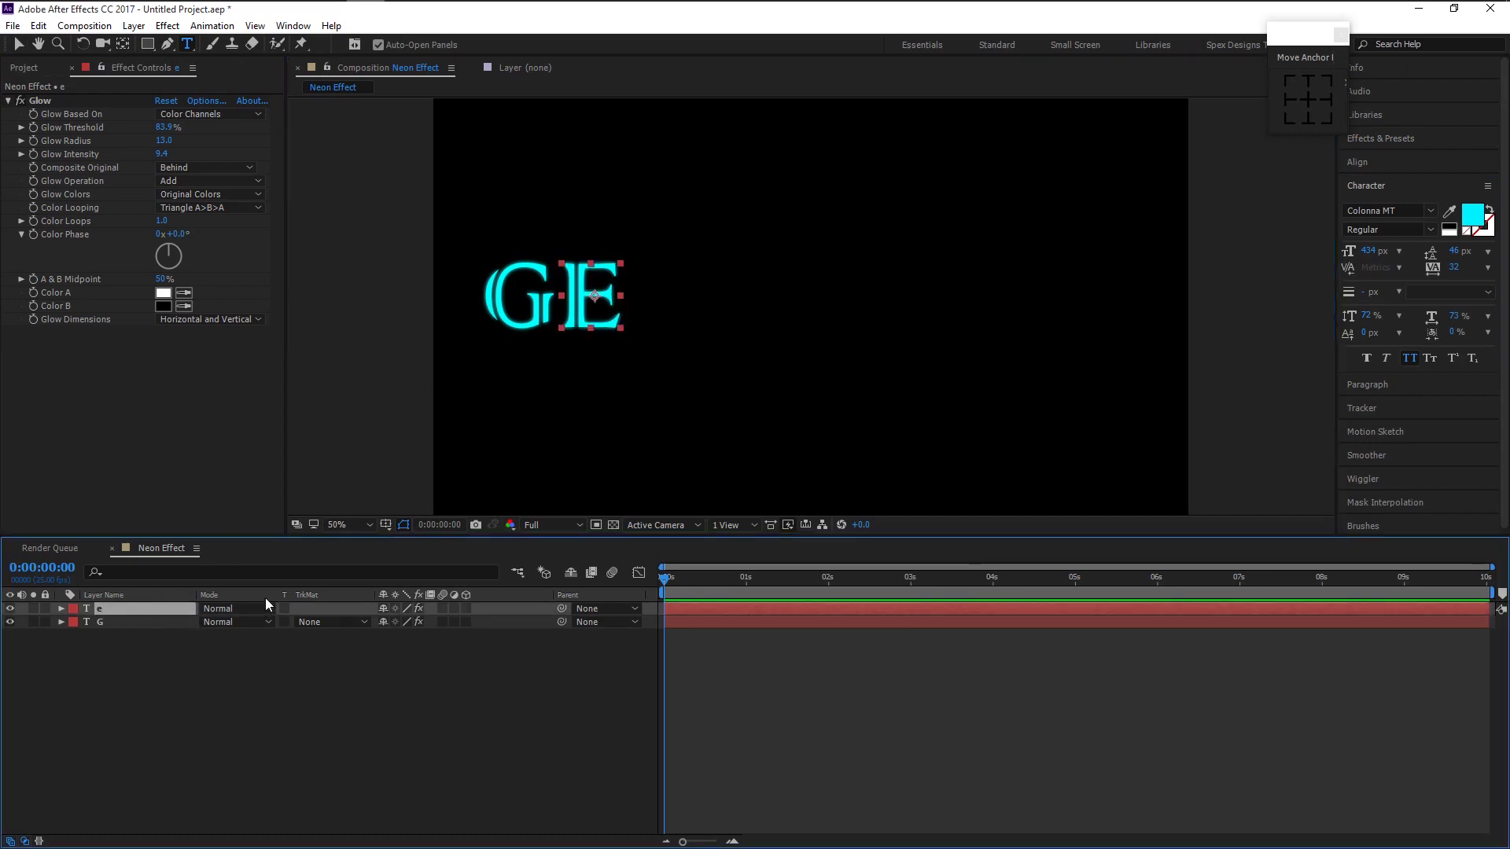
key(ctrl+d)
key(v)
drag(586, 317, 646, 321)
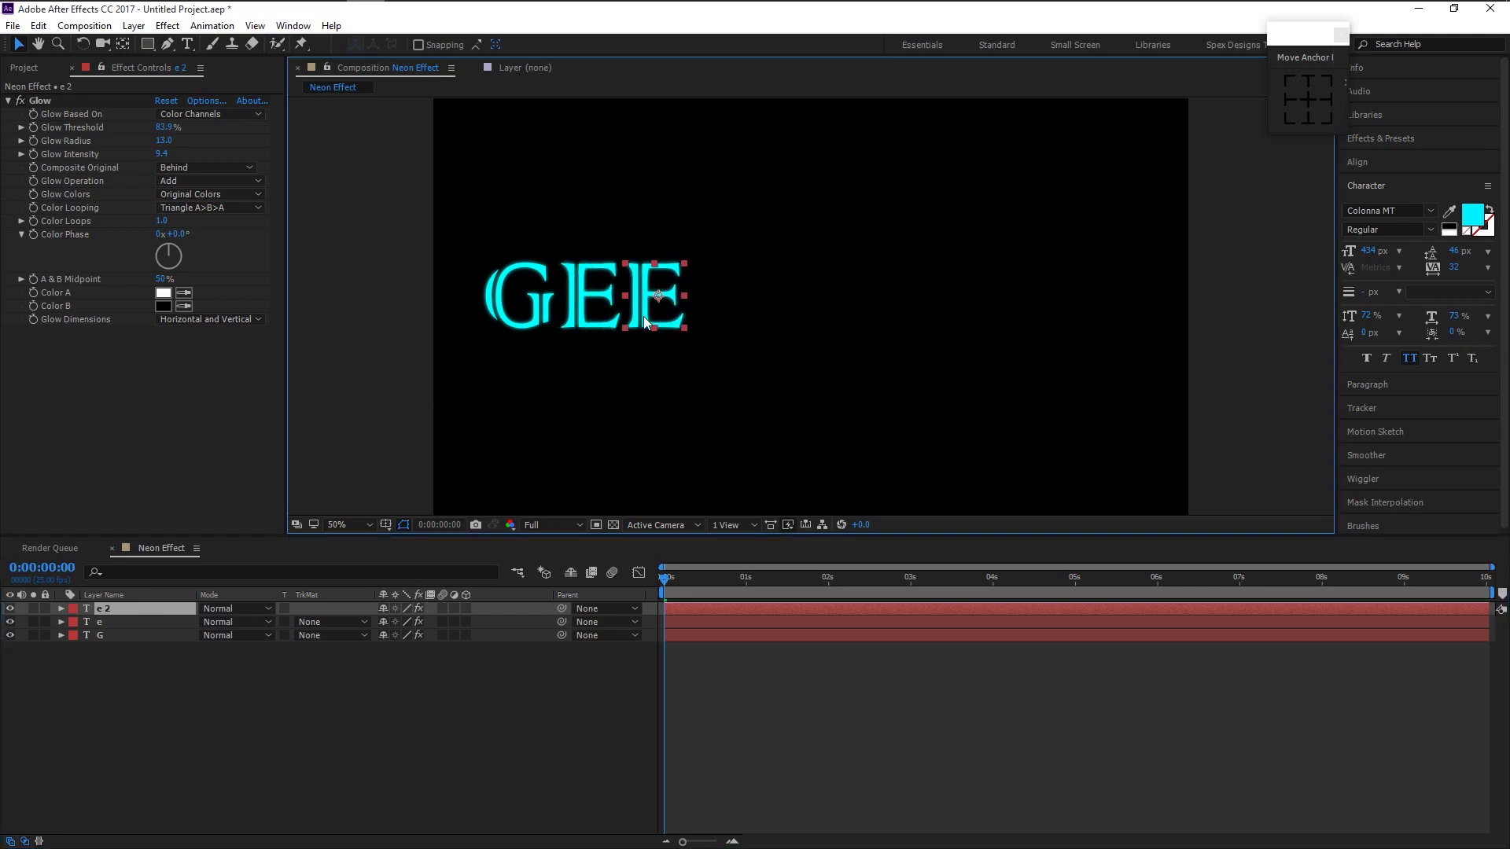
key(ctrl+t)
click(671, 339)
key(BackSpace)
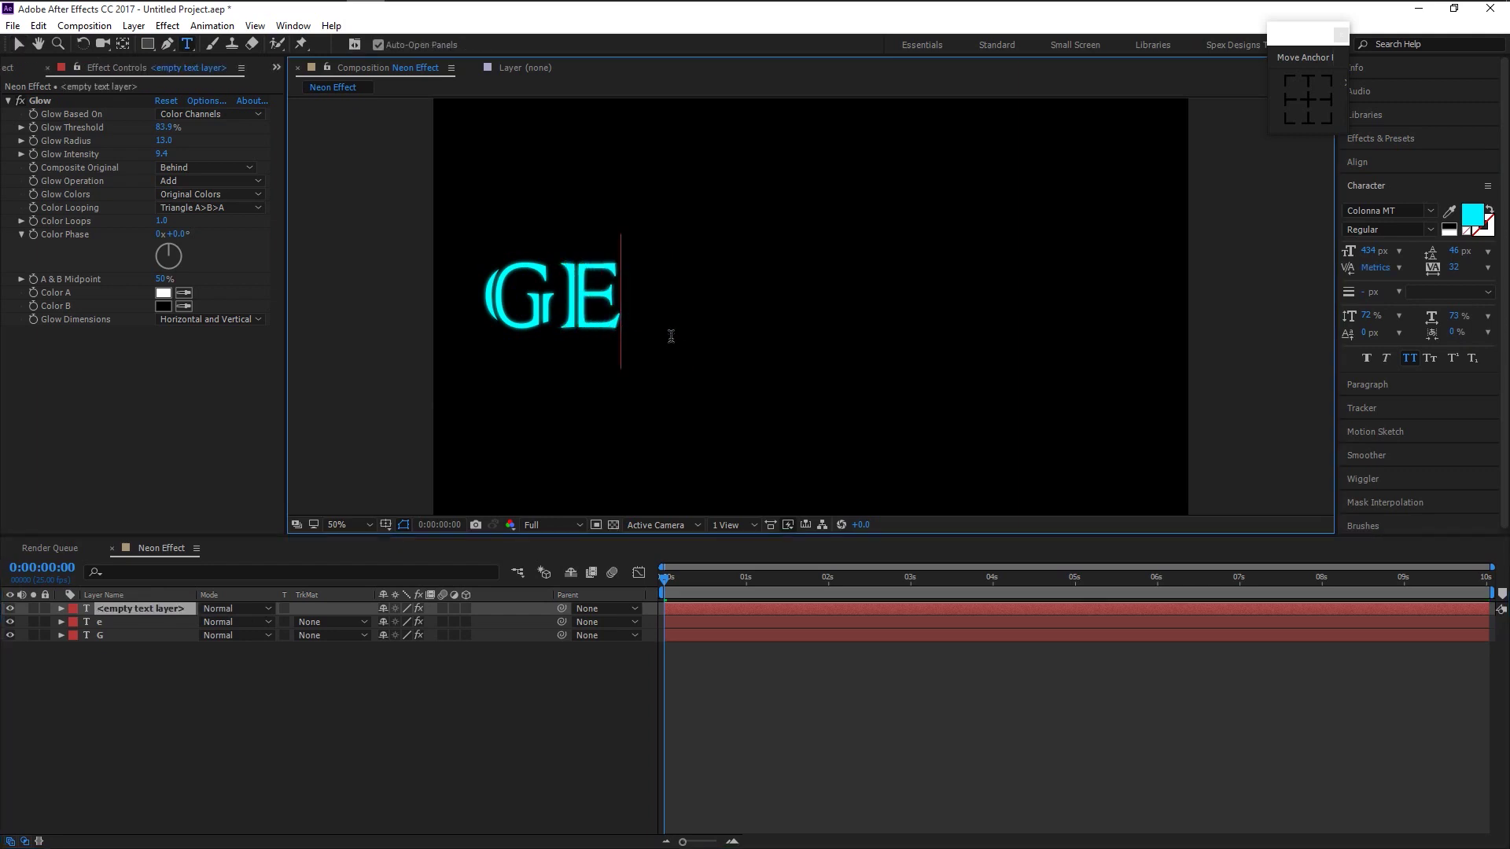
text(N)
click(154, 701)
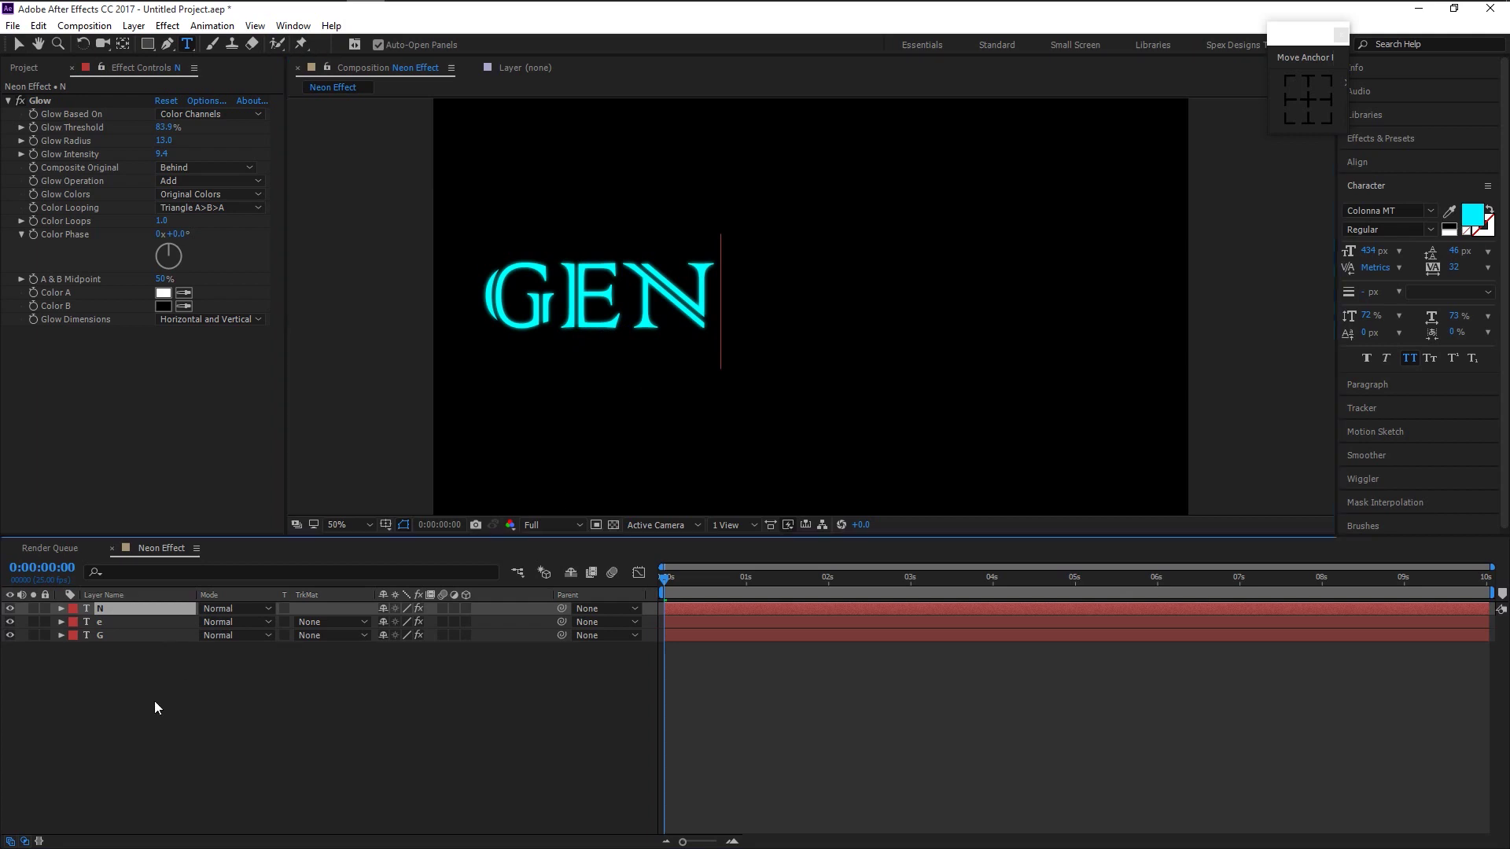
- Duplicate the N layer and move the copy further right
click(143, 608)
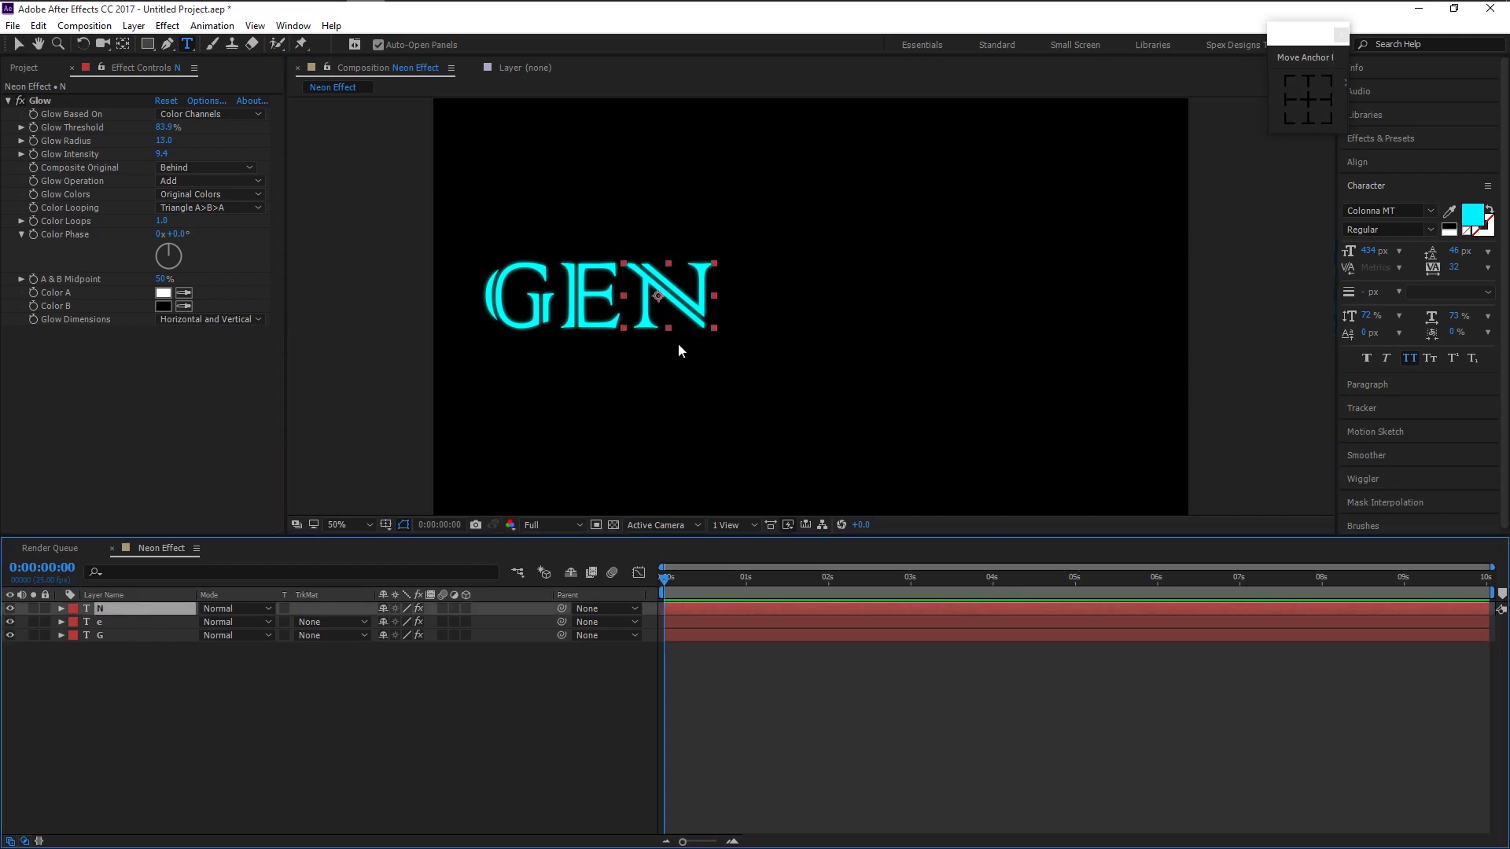
key(ctrl+d)
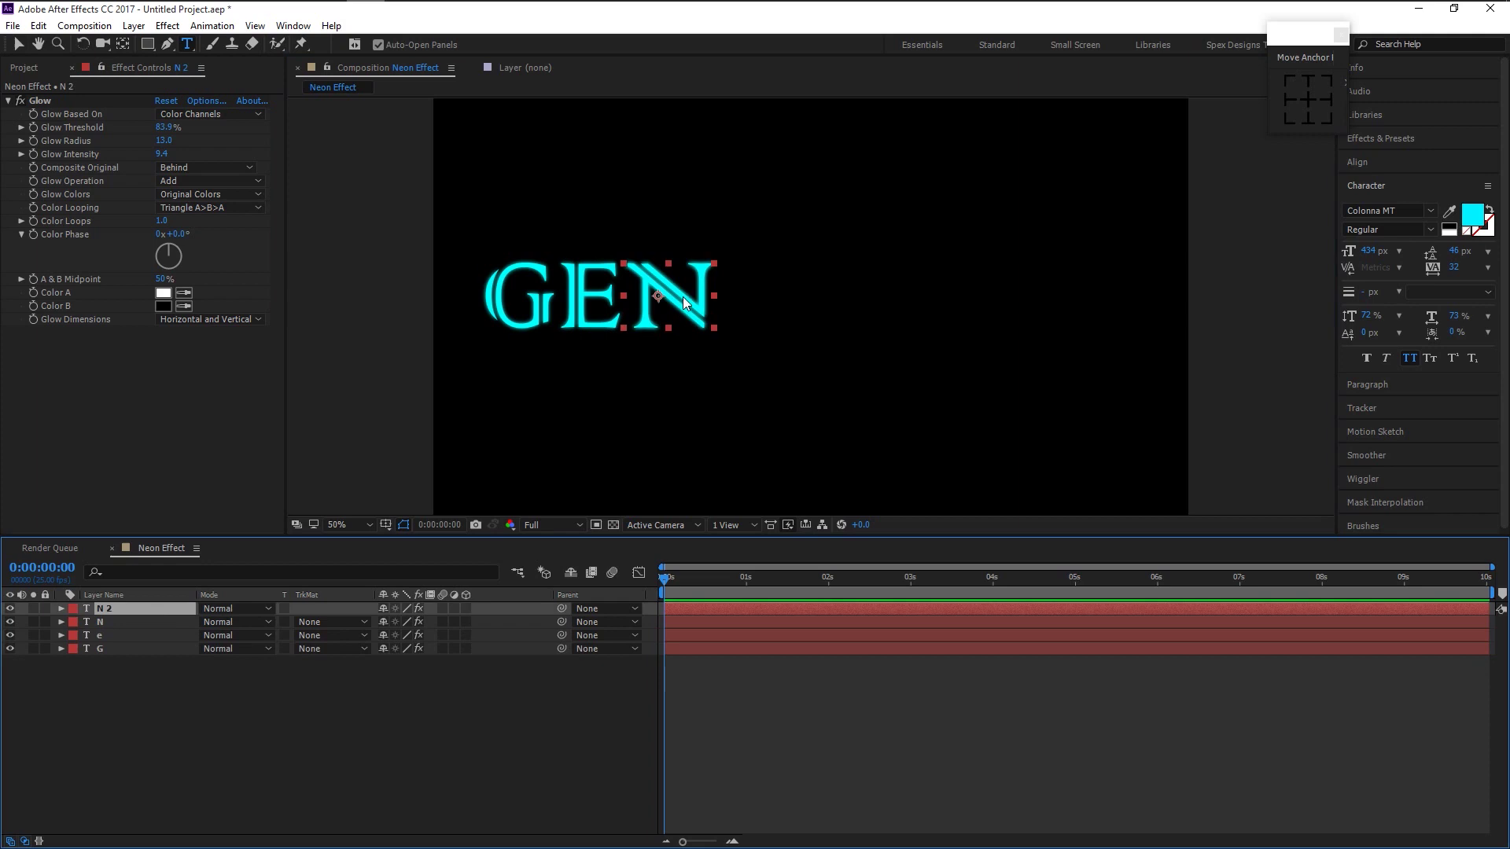
key(v)
drag(684, 302, 778, 303)
key(ctrl+t)
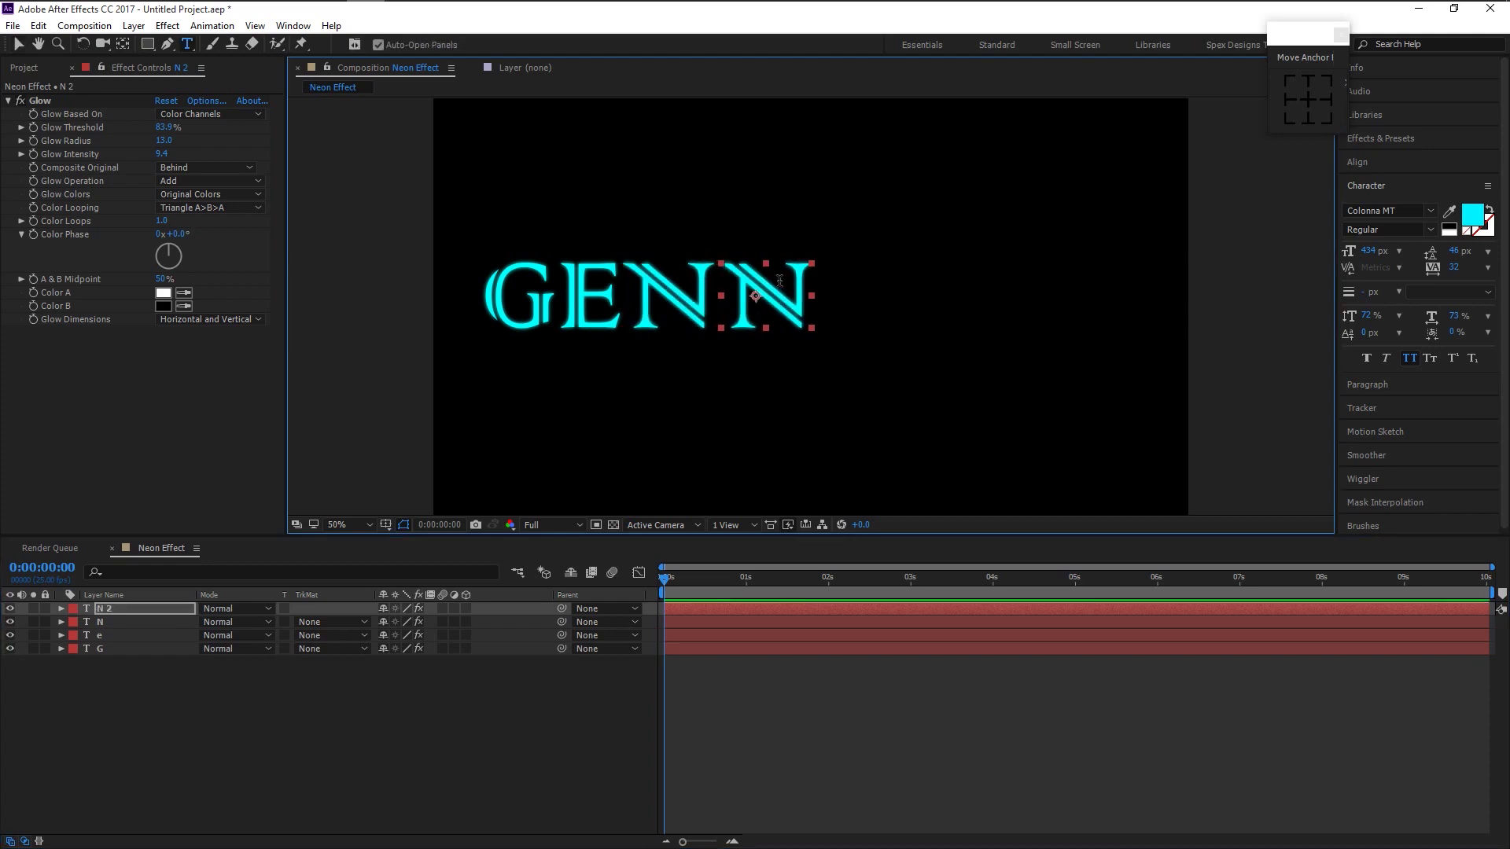
- Retype the copied N as T
click(779, 281)
key(BackSpace)
text(T)
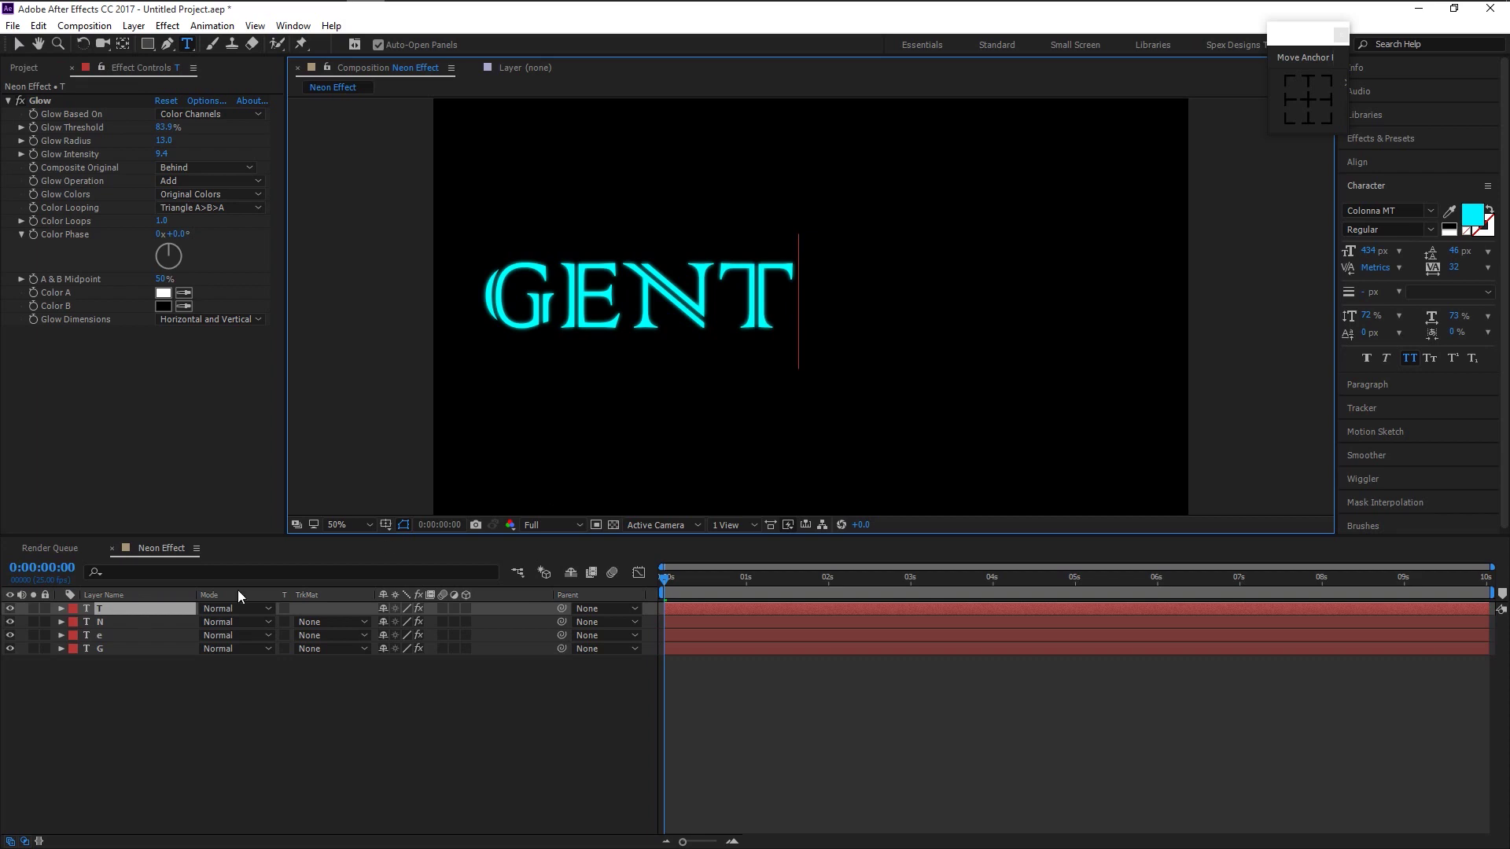
click(128, 607)
- Duplicate the T layer, move the copy right, and retype it as L
key(ctrl+d)
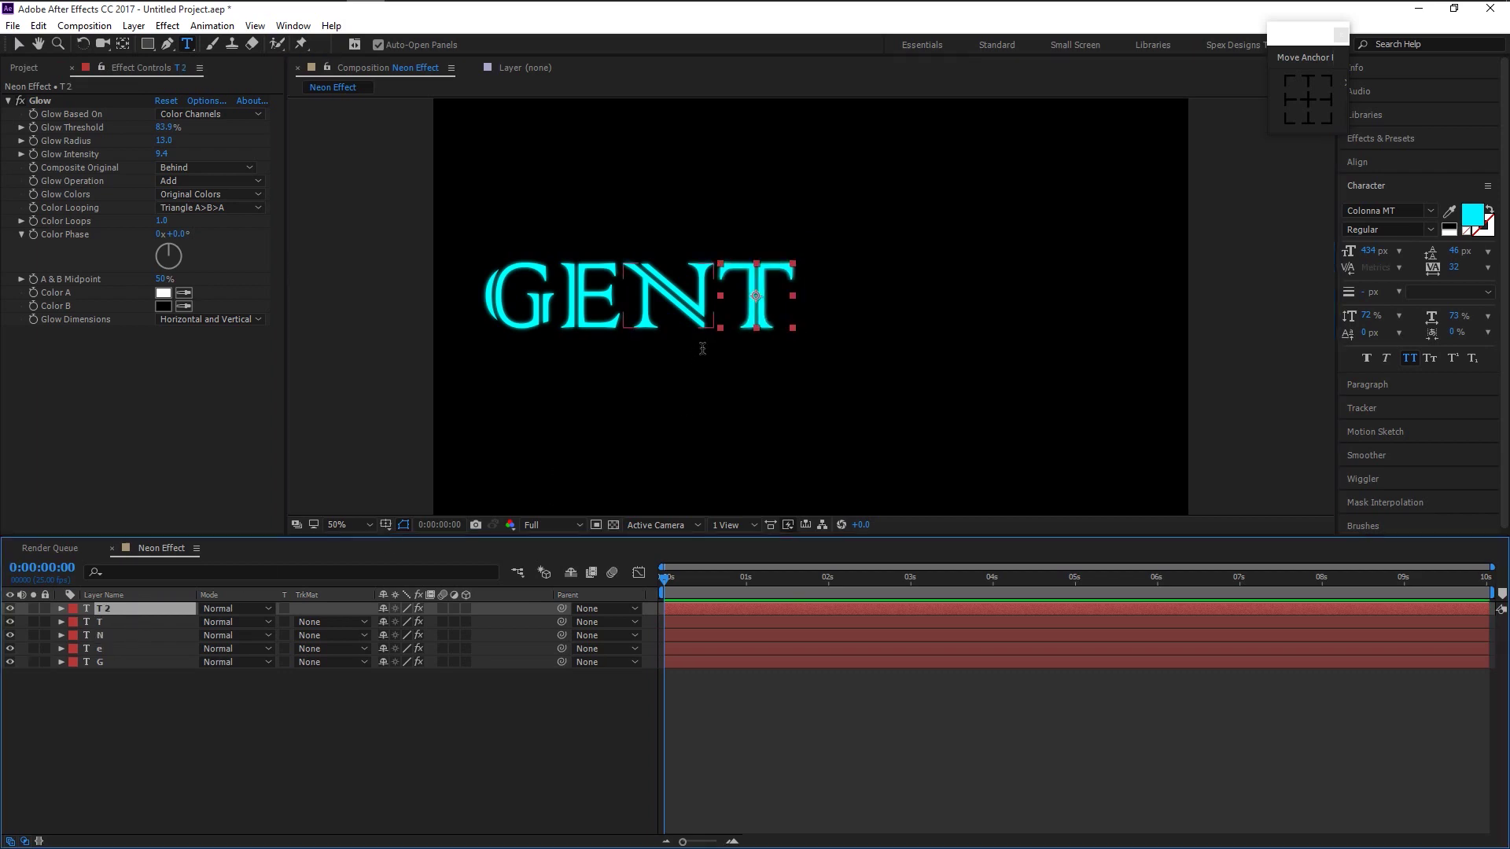
key(v)
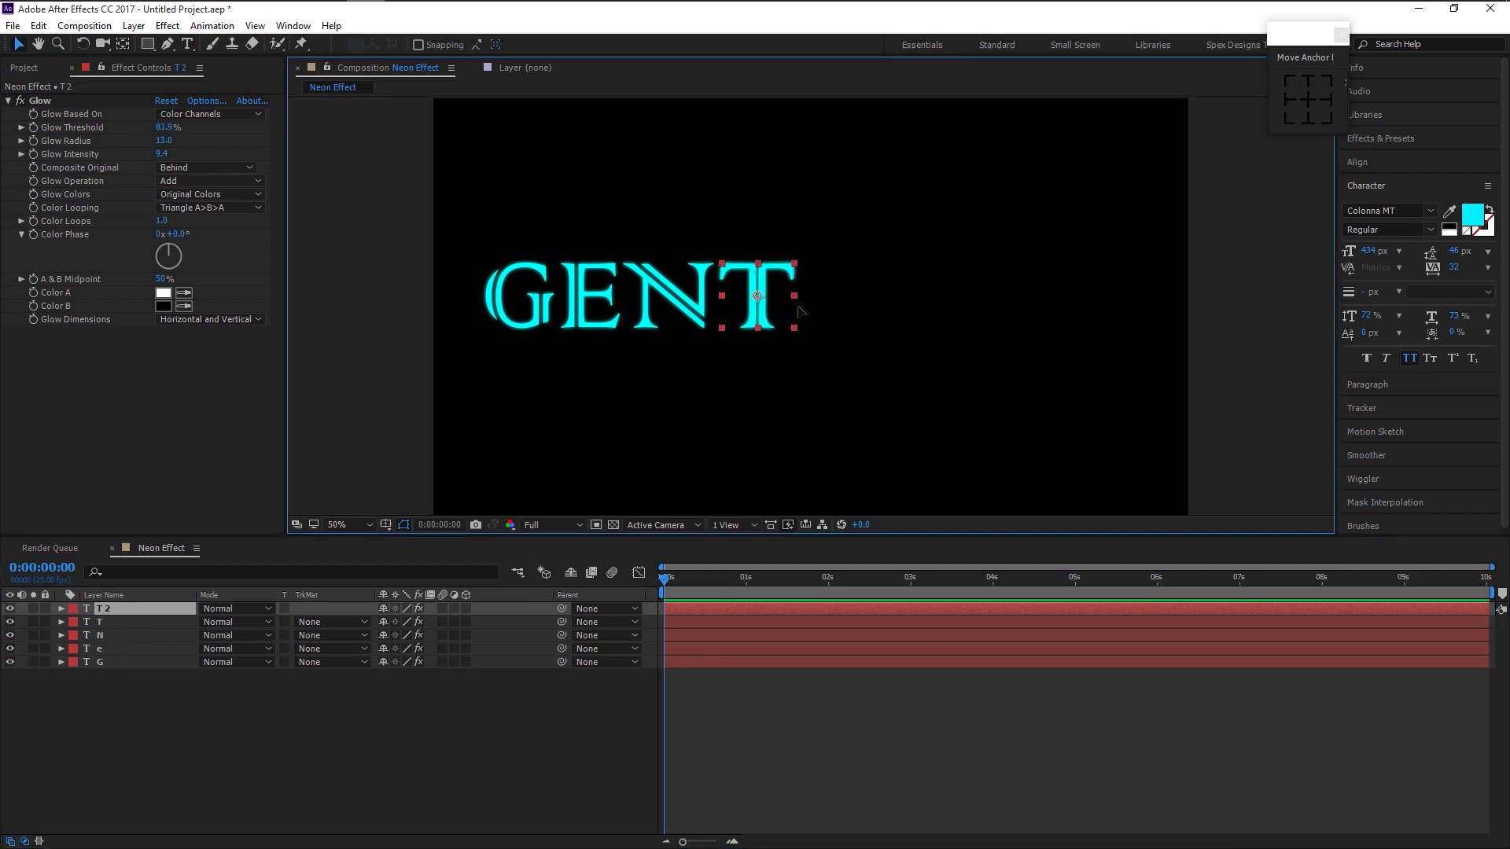
drag(775, 301, 852, 320)
key(ctrl+t)
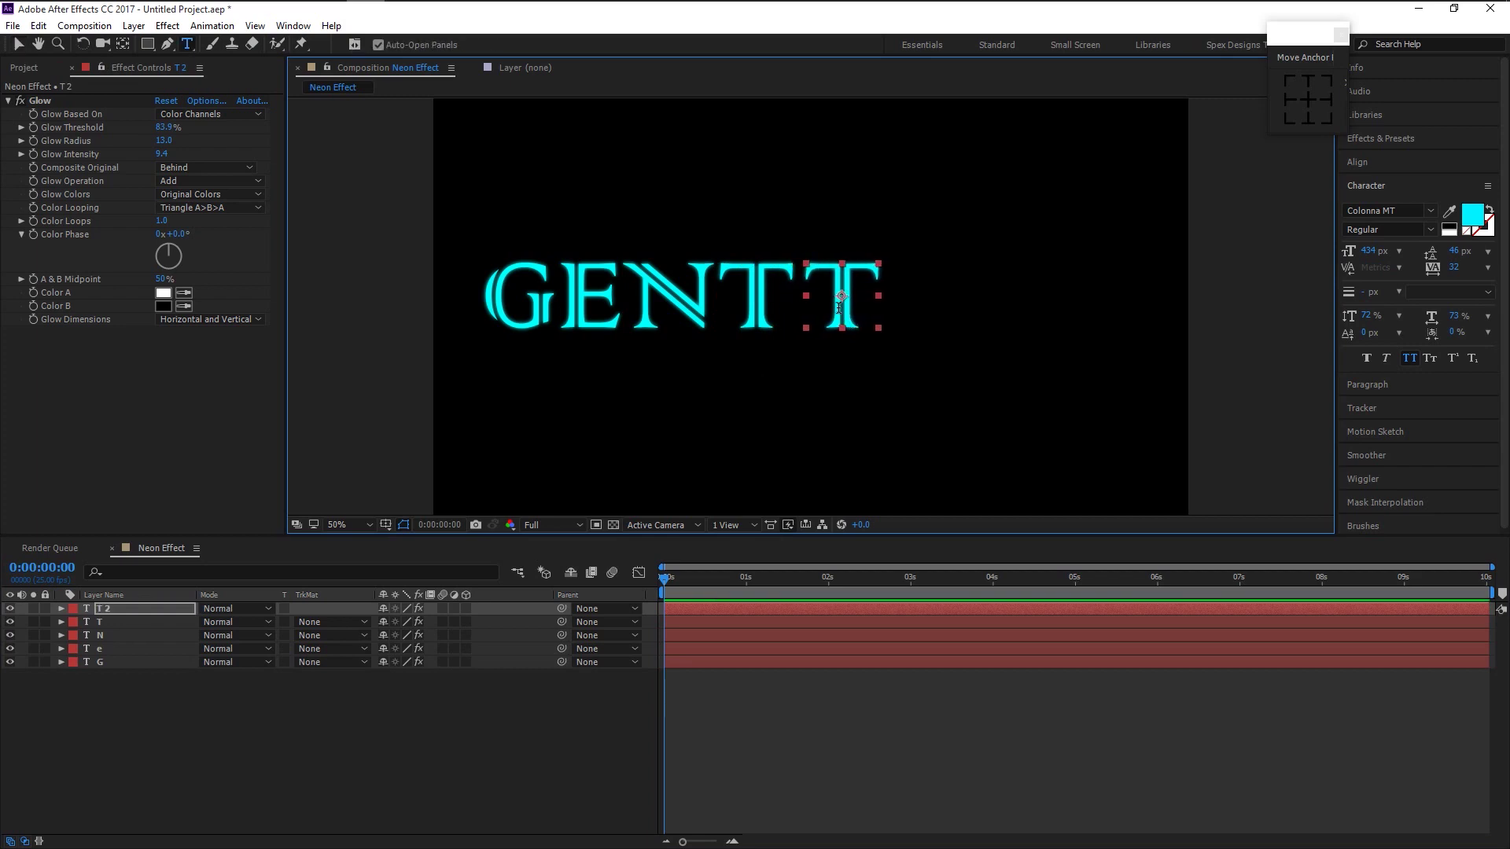
click(844, 330)
key(Delete)
text(L)
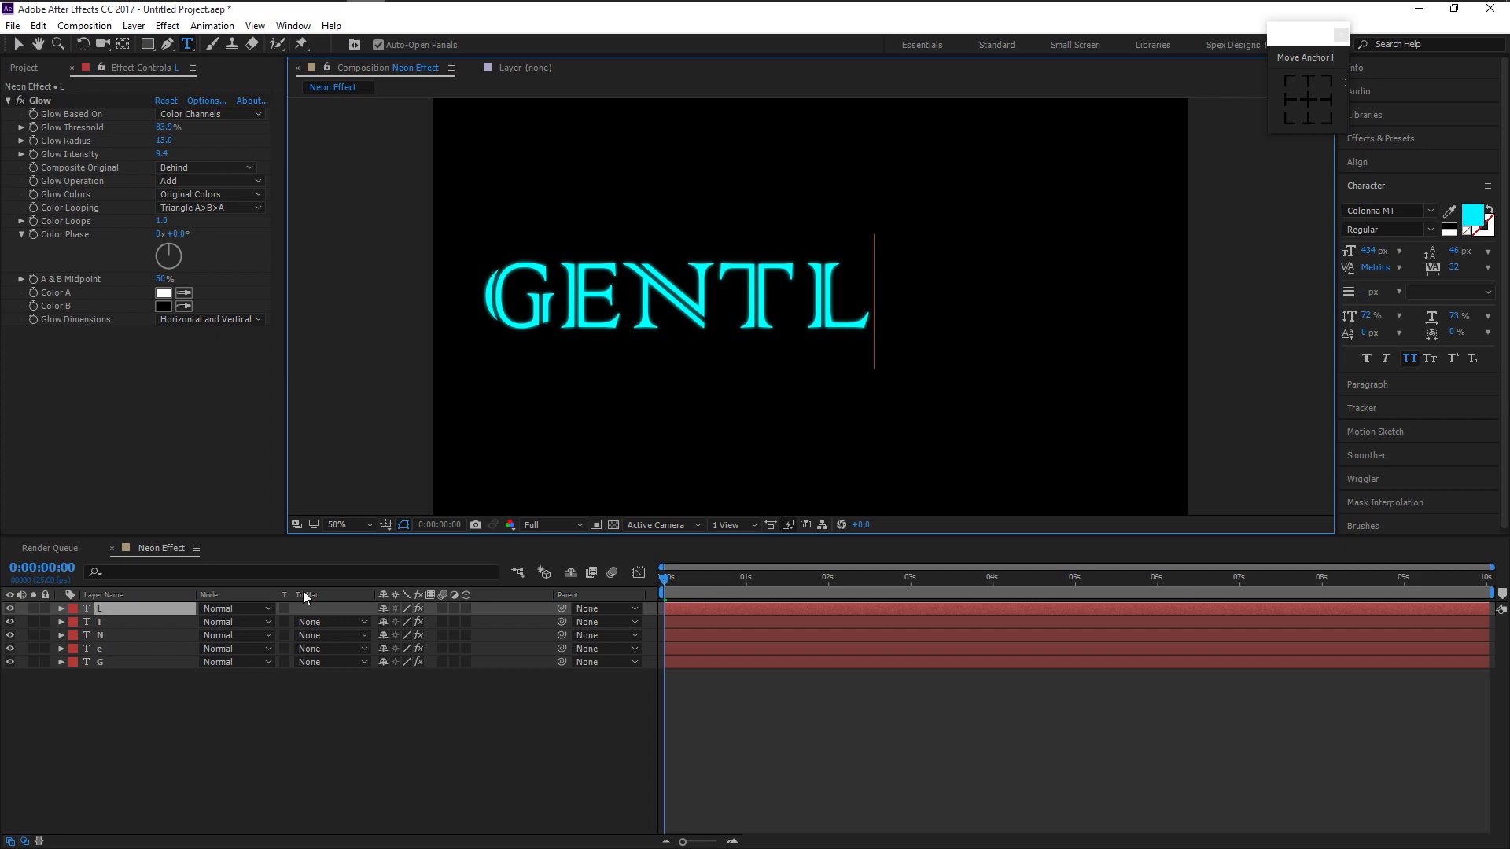
click(131, 615)
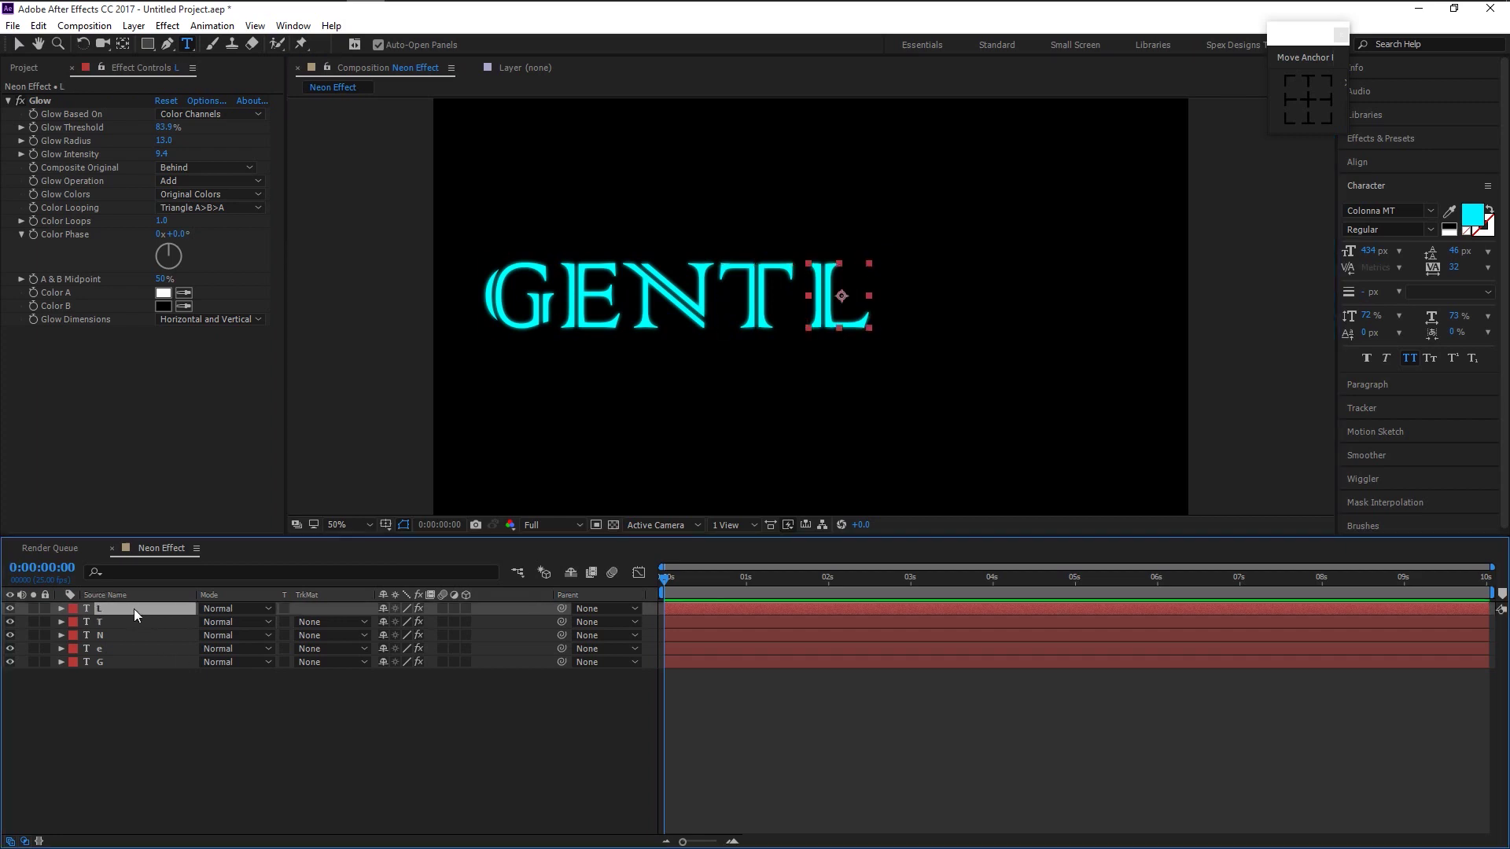
- Duplicate the L layer, place the copy after it, and retype it as E
key(ctrl+d)
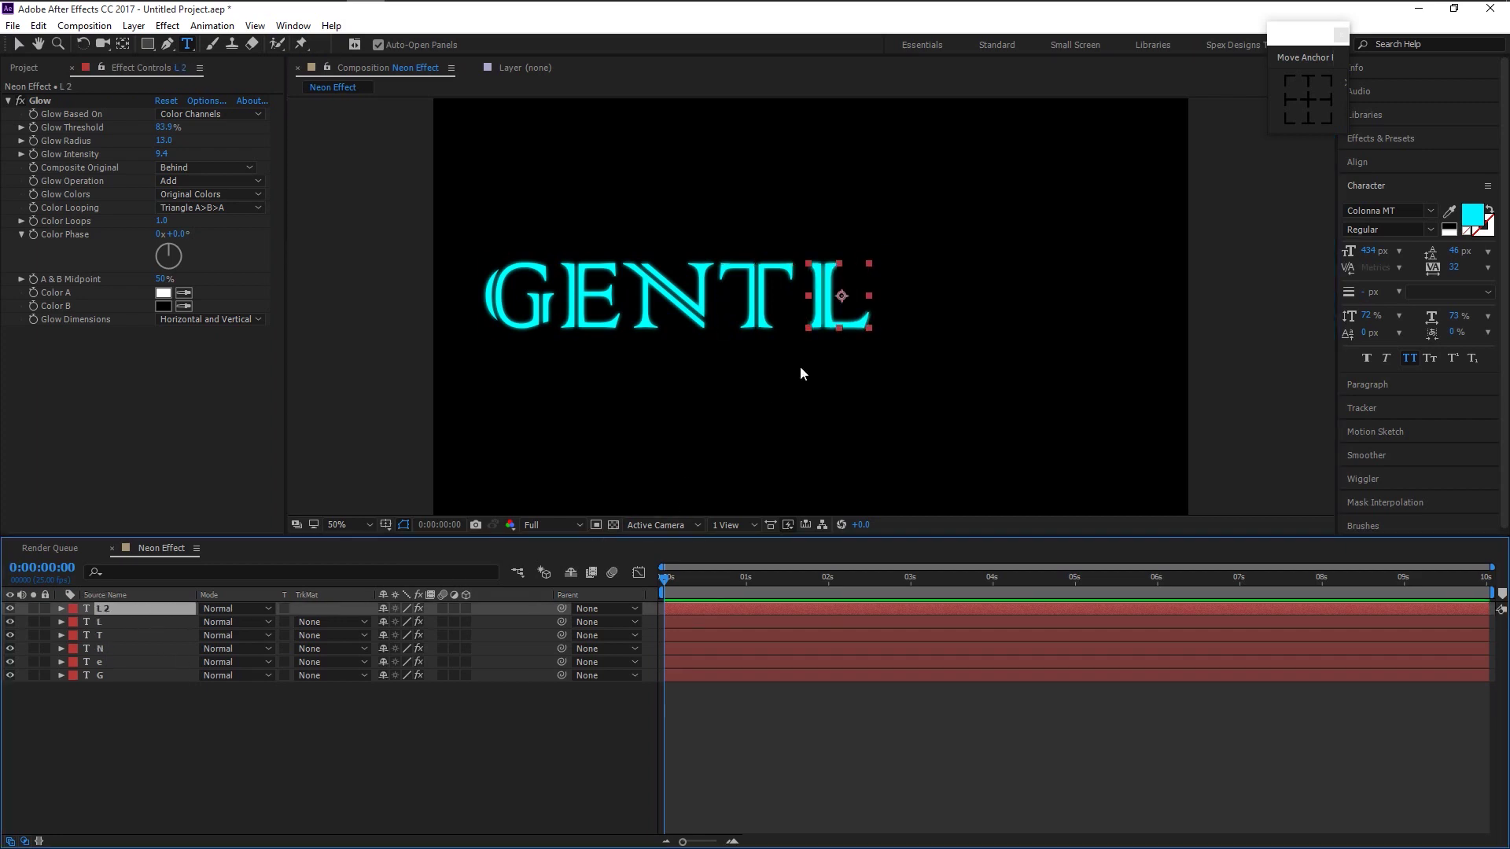
key(v)
drag(831, 308, 903, 311)
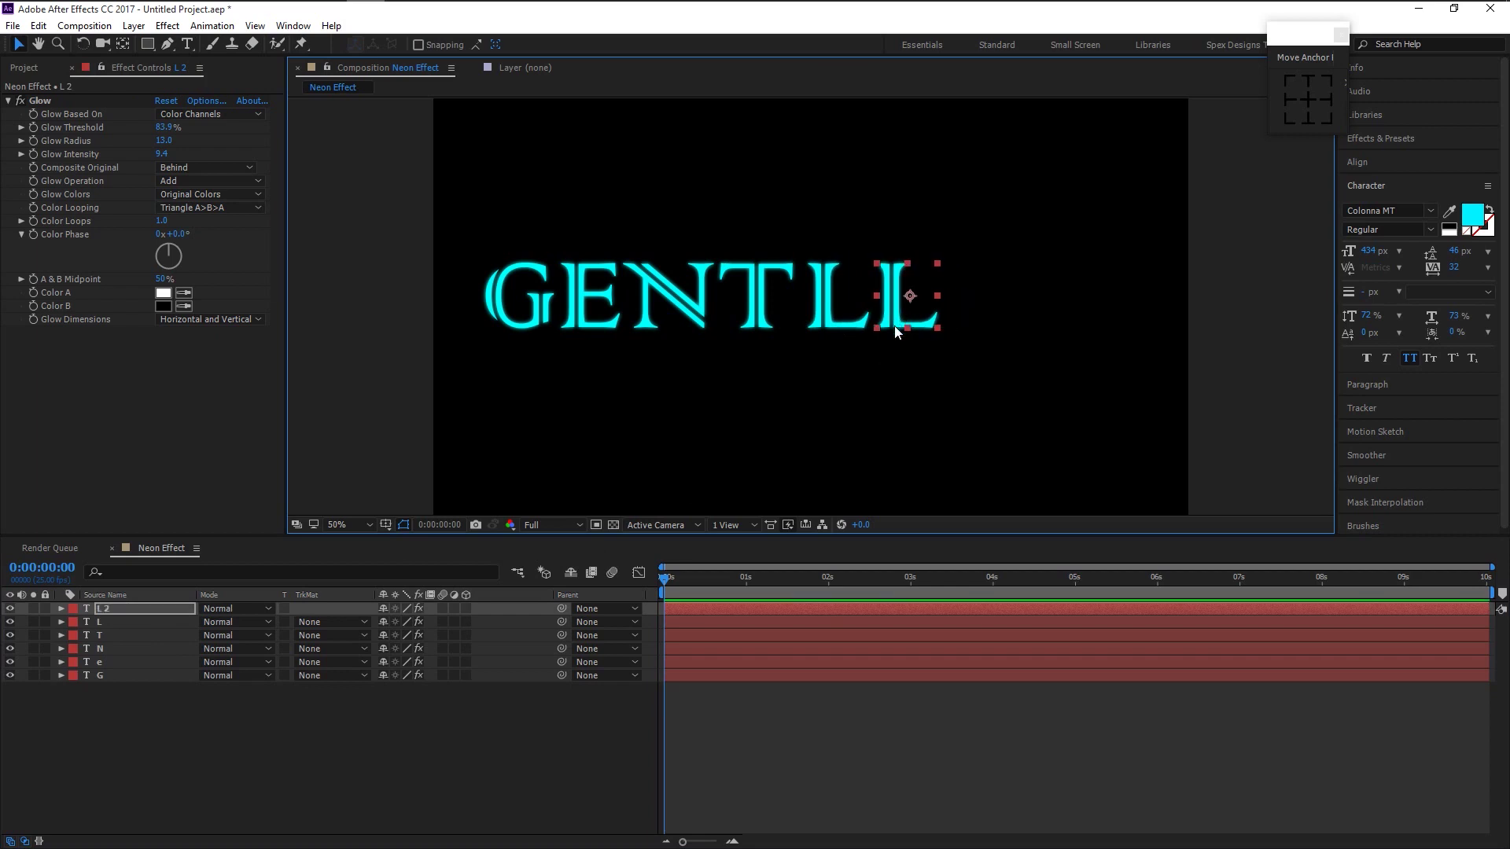
double_click(961, 315)
key(BackSpace)
text(E)
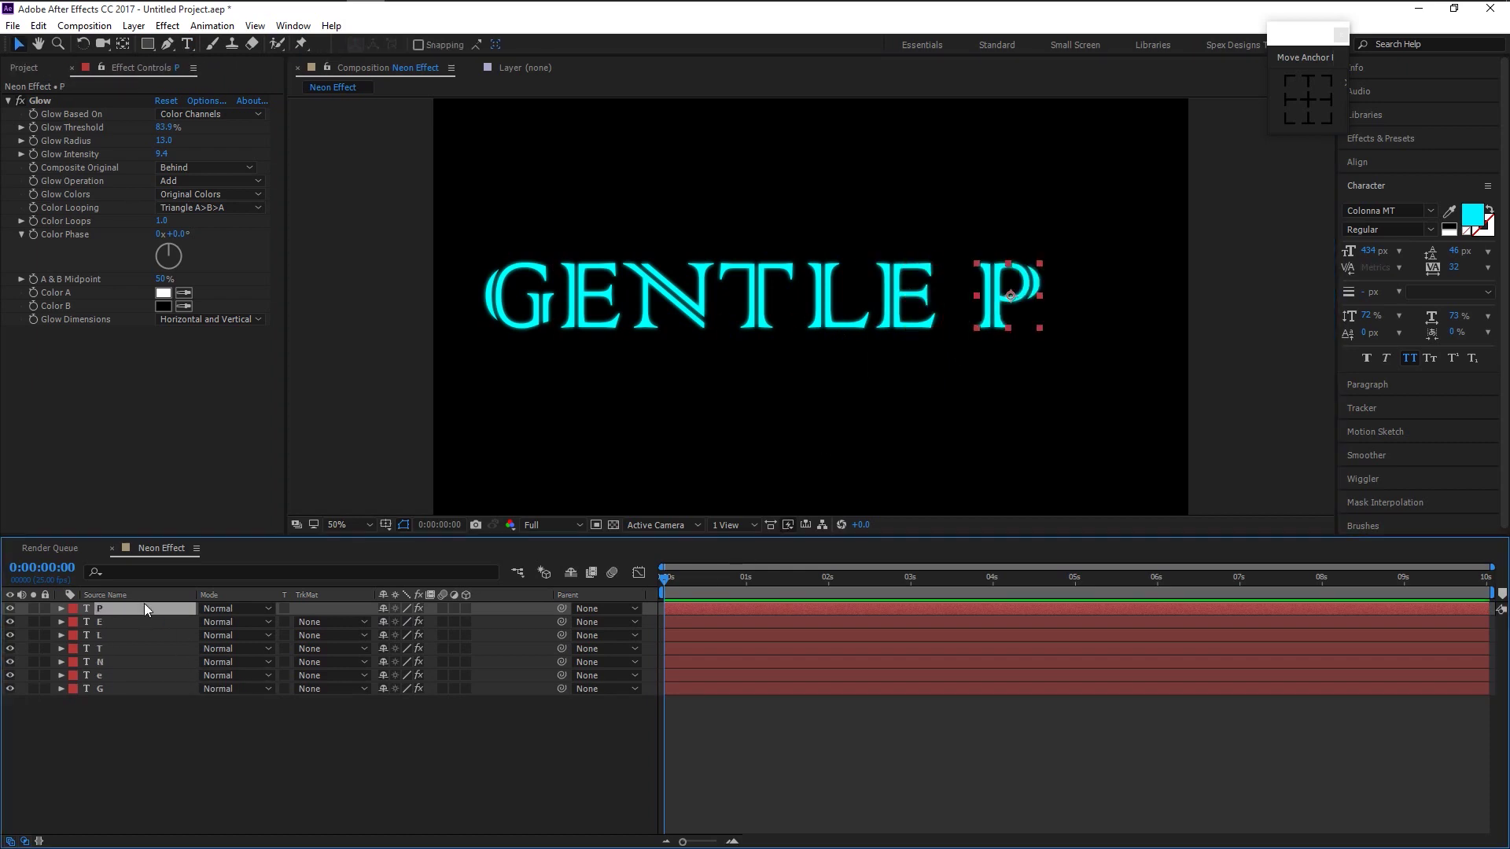
- Duplicate the P layer, move the copy right, and retype it as S
key(ctrl+d)
drag(1021, 371, 1091, 371)
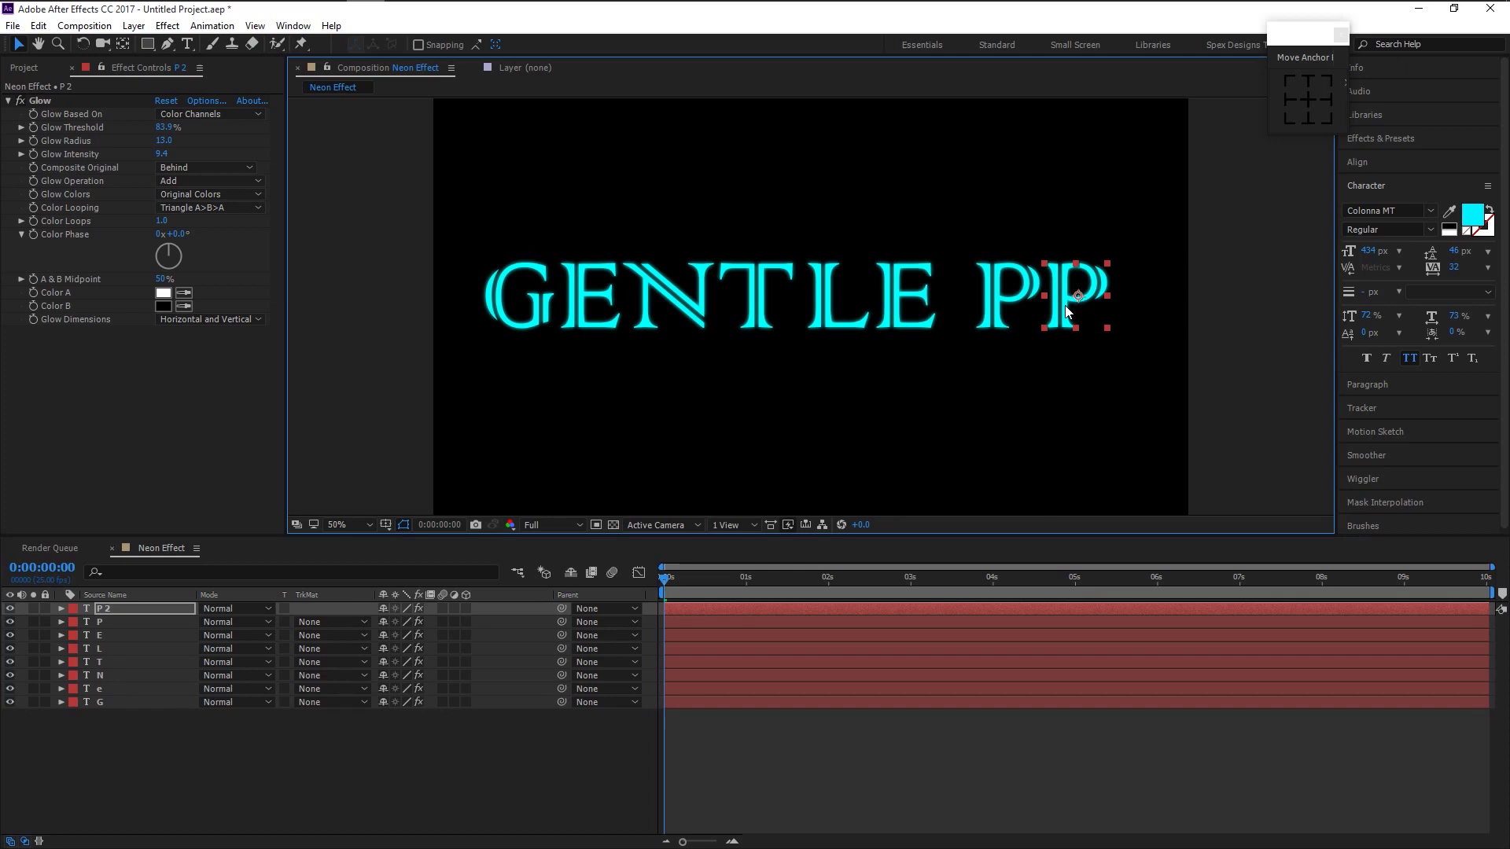
double_click(1077, 307)
key(BackSpace)
text(S)
key(Escape)
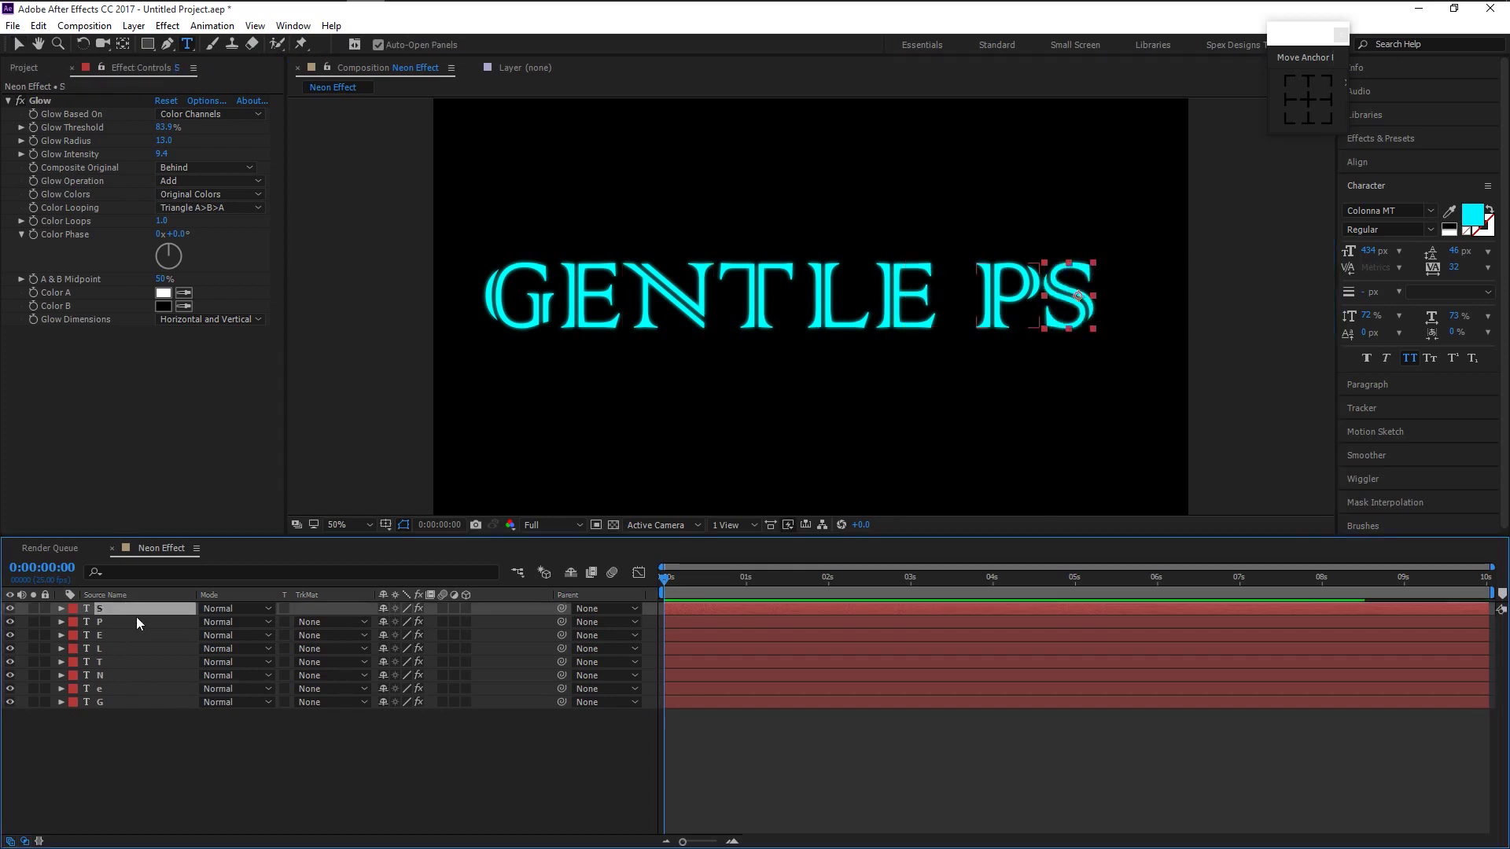
- Duplicate the S layer and place the copy after the first S
key(ctrl+d)
key(v)
drag(1093, 314, 1153, 315)
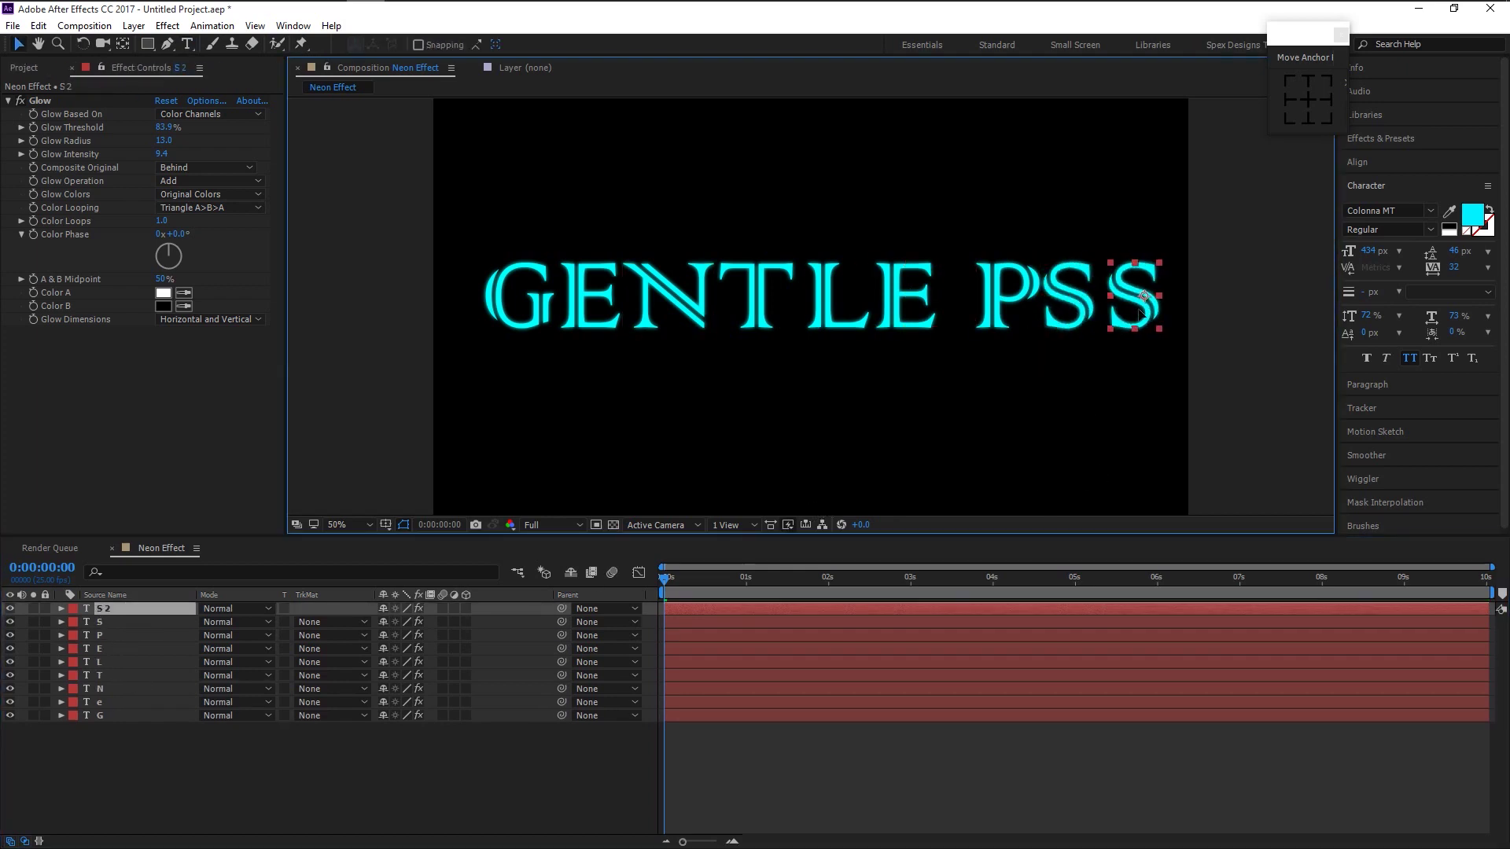
click(1089, 315)
double_click(1148, 312)
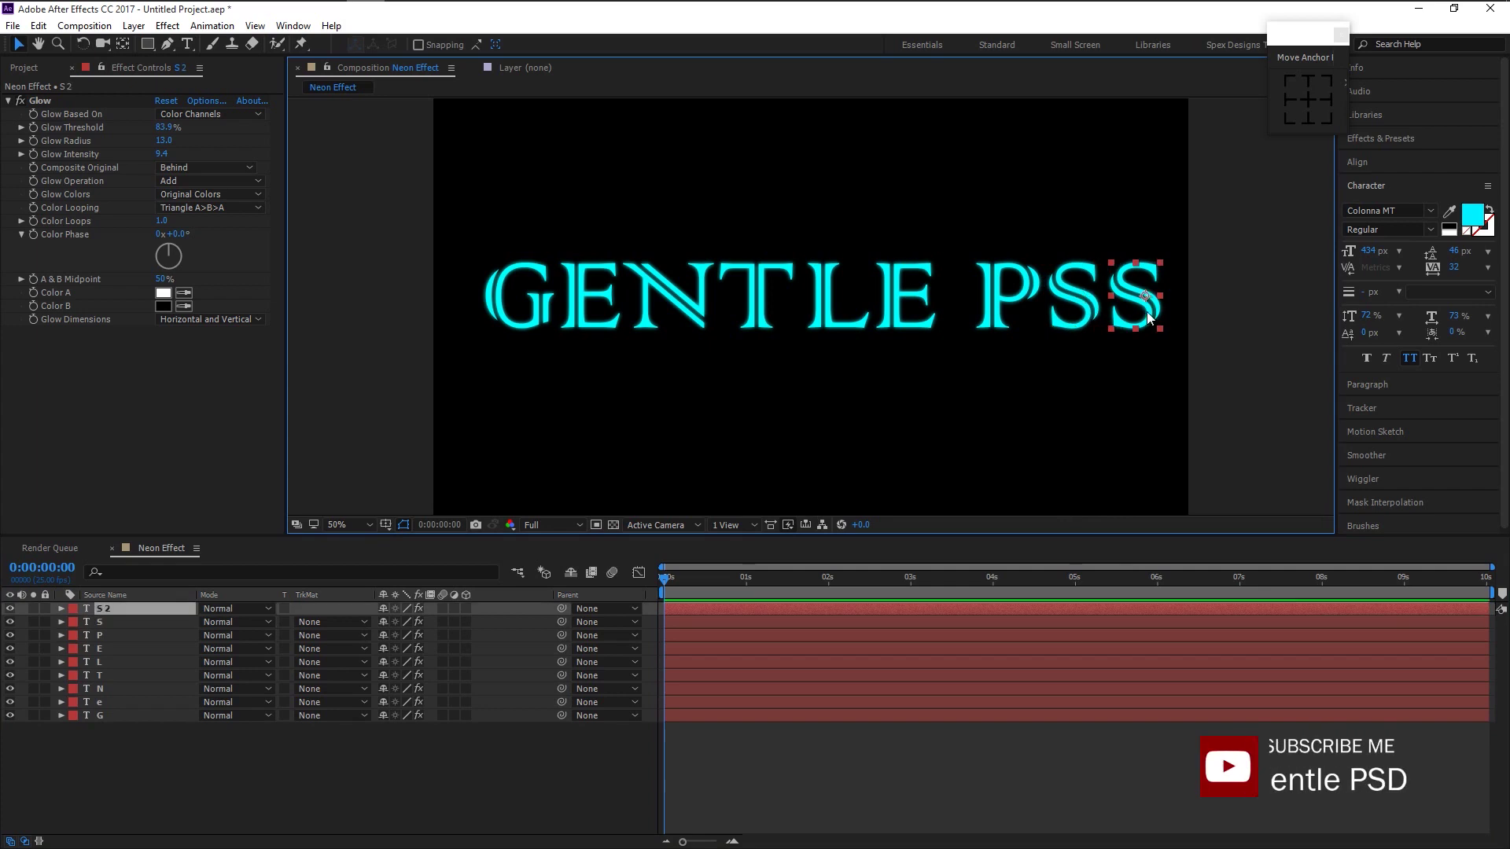
- Retype the last S as D so the text reads 'GENTLE PSD'
key(BackSpace)
text(D)
click(252, 766)
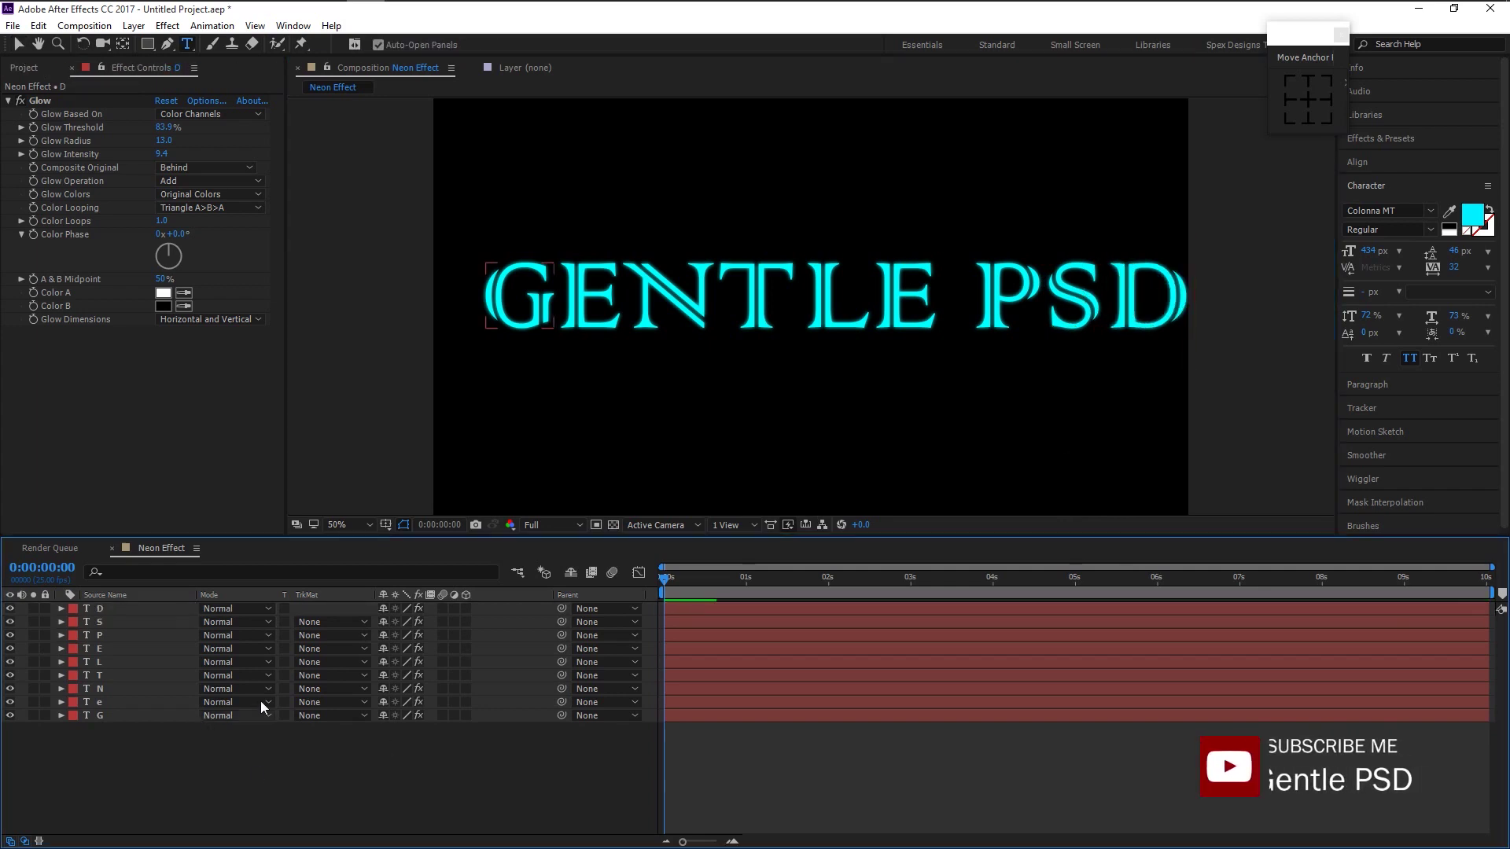
- Pre-compose all nine letter layers into a precomp named 'letters'
click(159, 612)
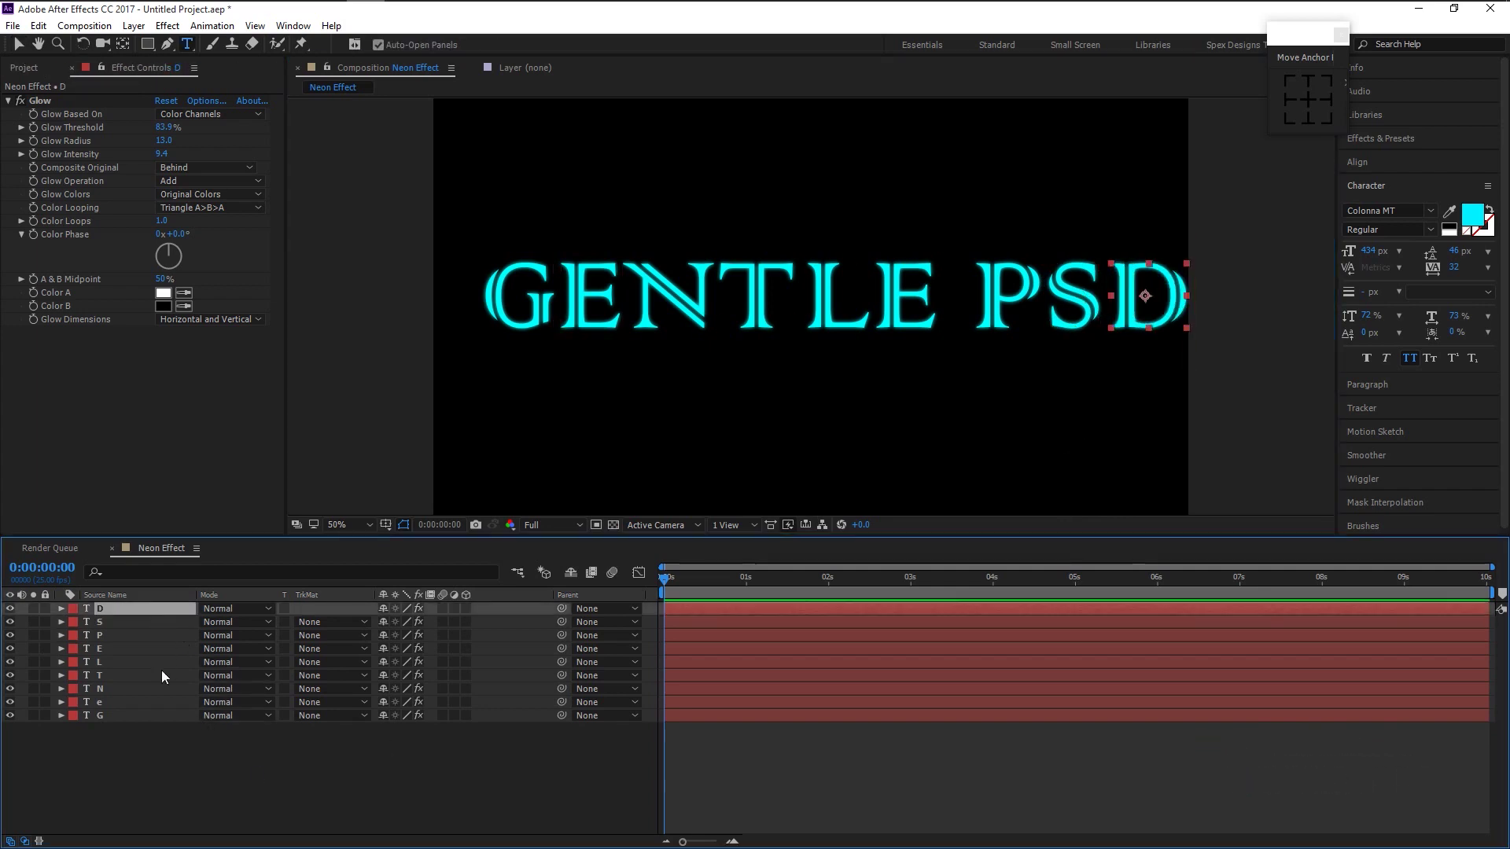
shift+click(135, 716)
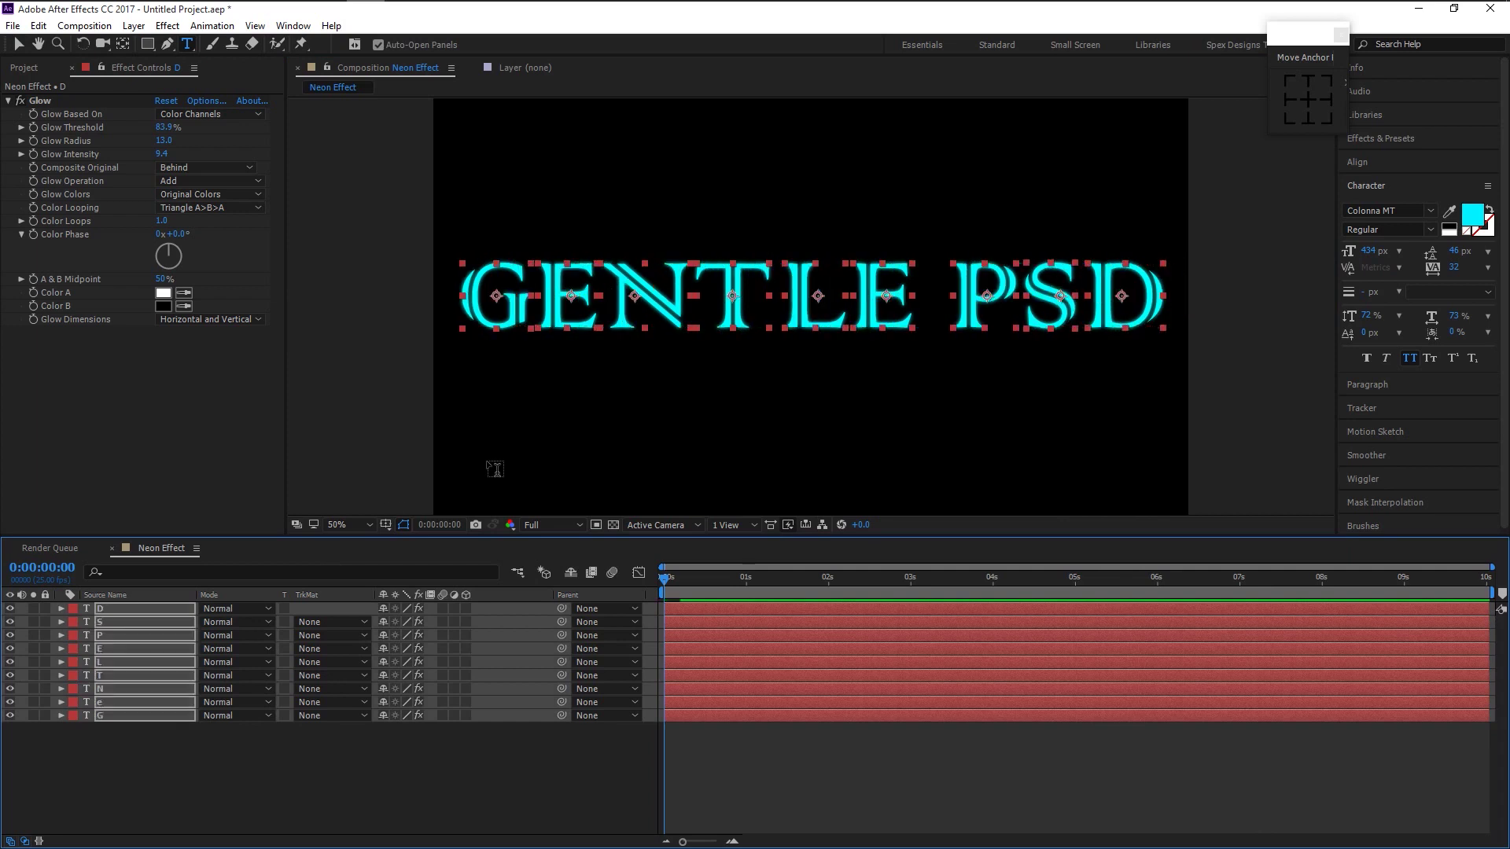
click(407, 769)
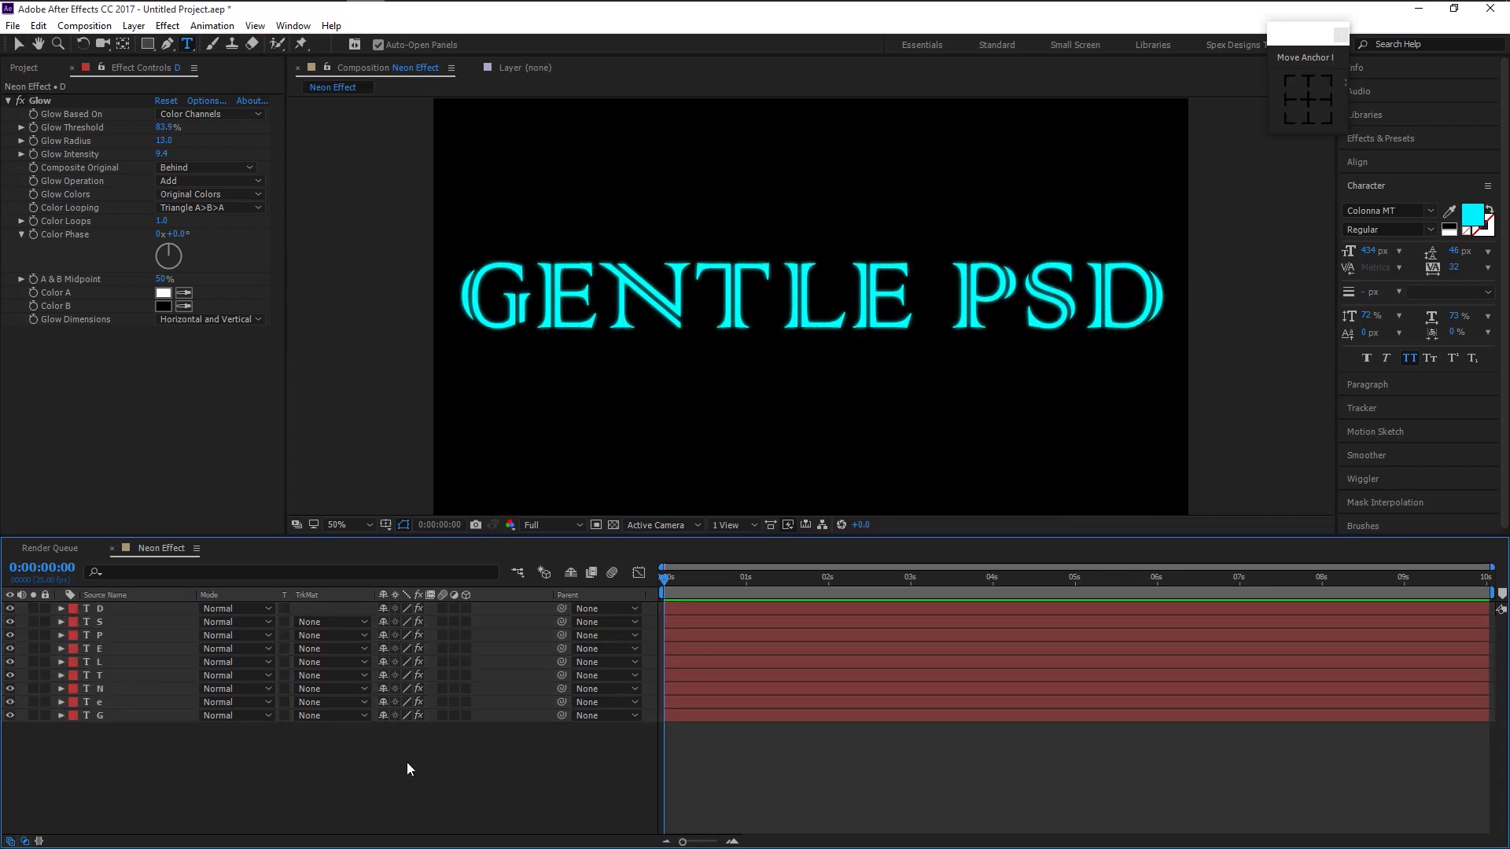
drag(118, 745, 138, 602)
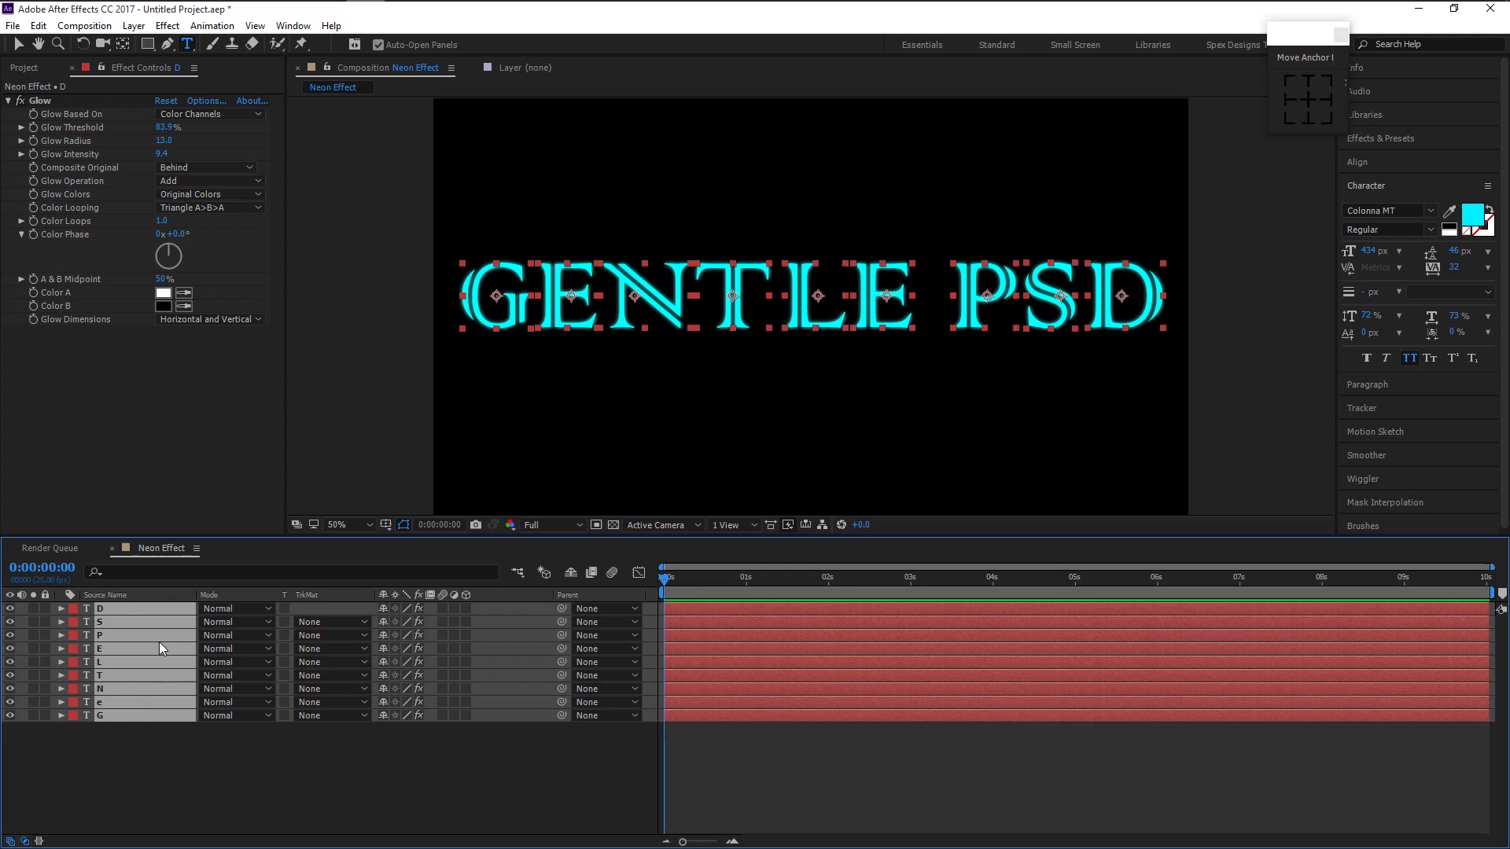
right_click(159, 642)
click(218, 500)
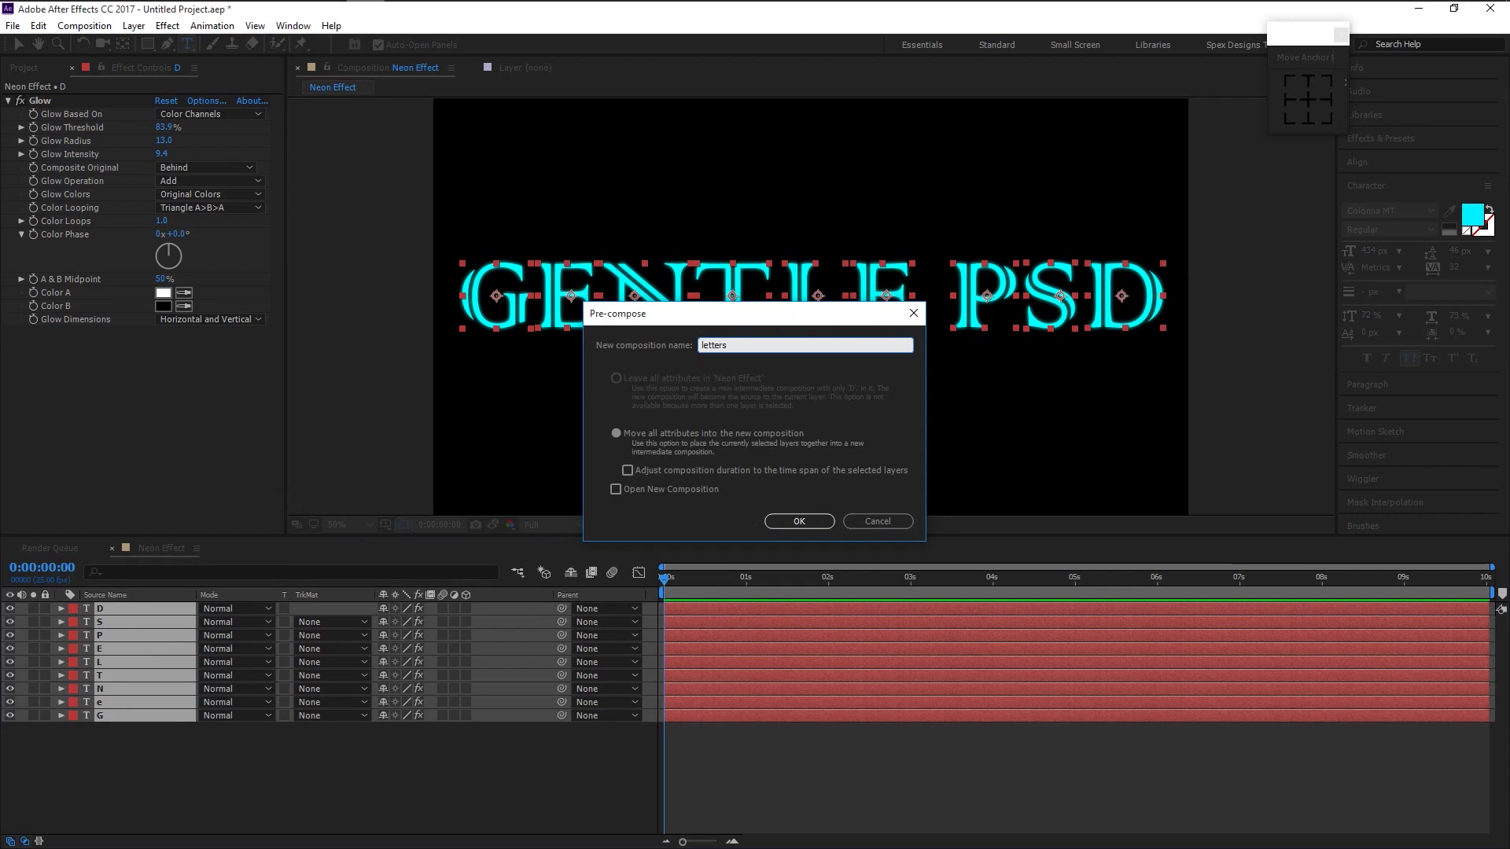
key(Return)
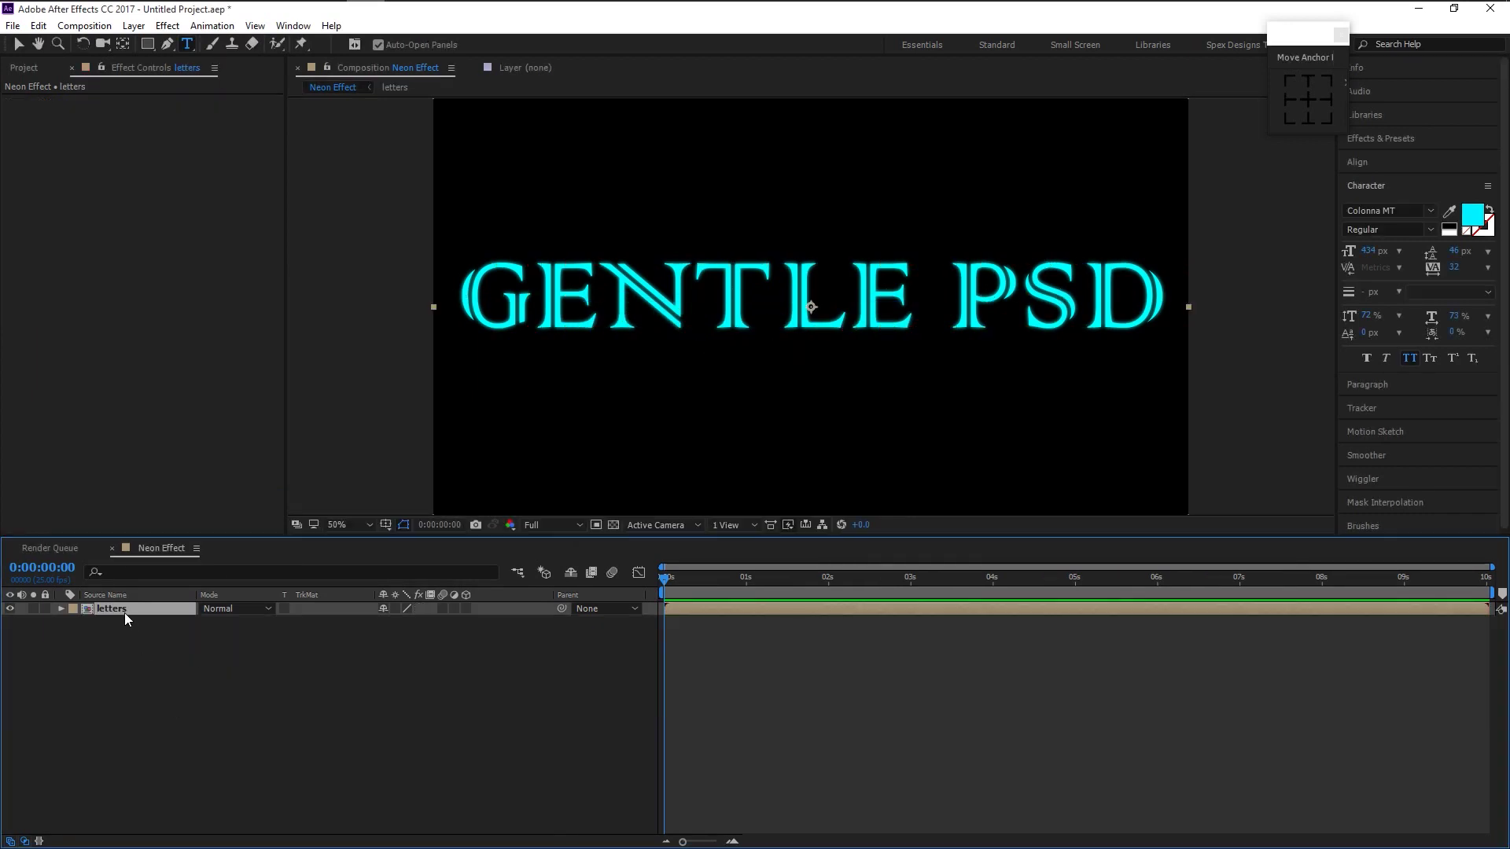
- Open the letters precomp and make the G and e layers start around frame 15
double_click(121, 611)
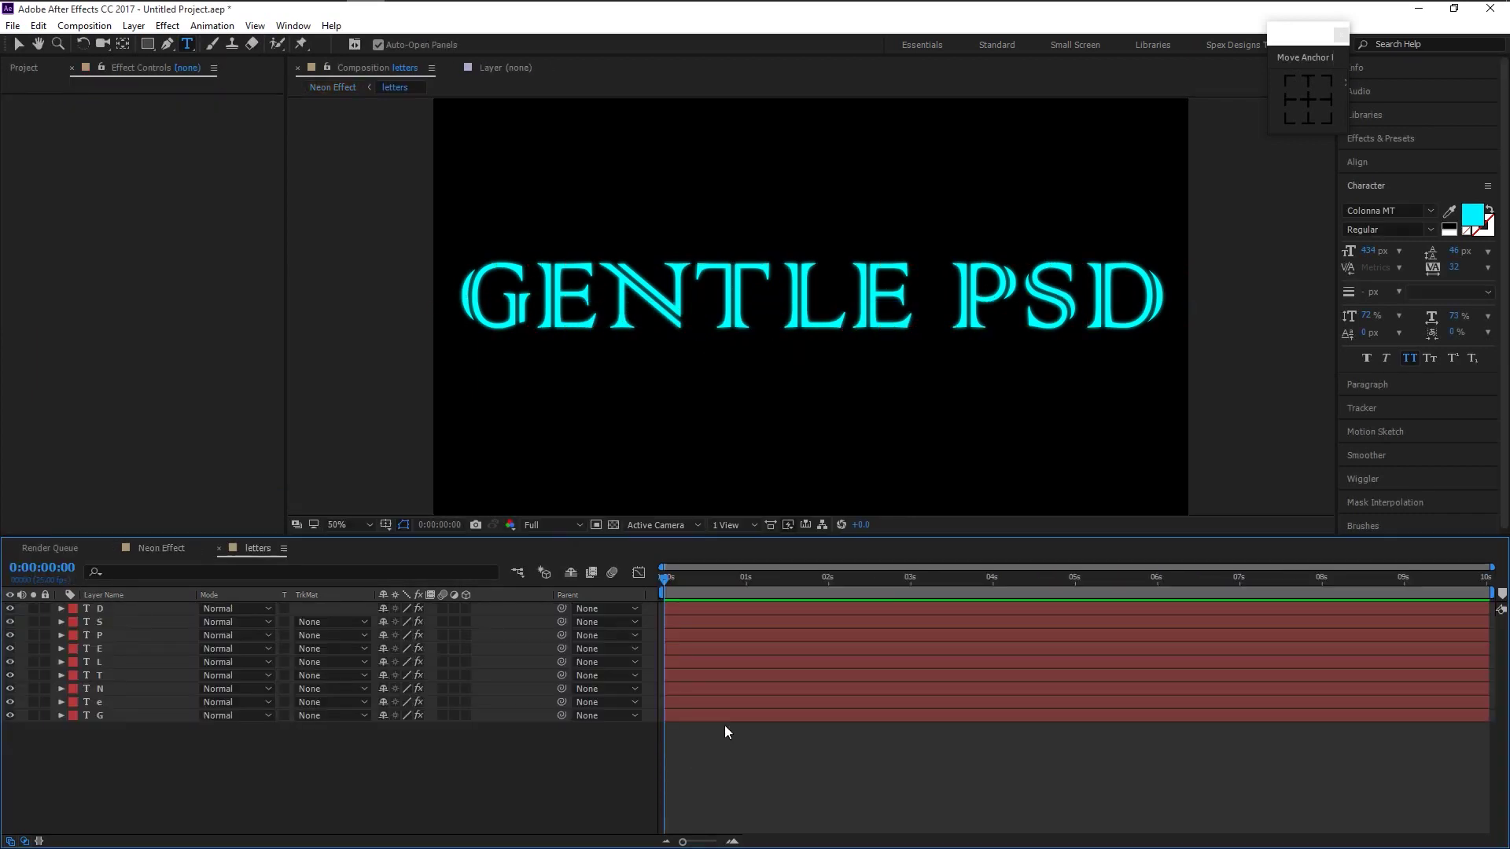
drag(664, 578, 698, 582)
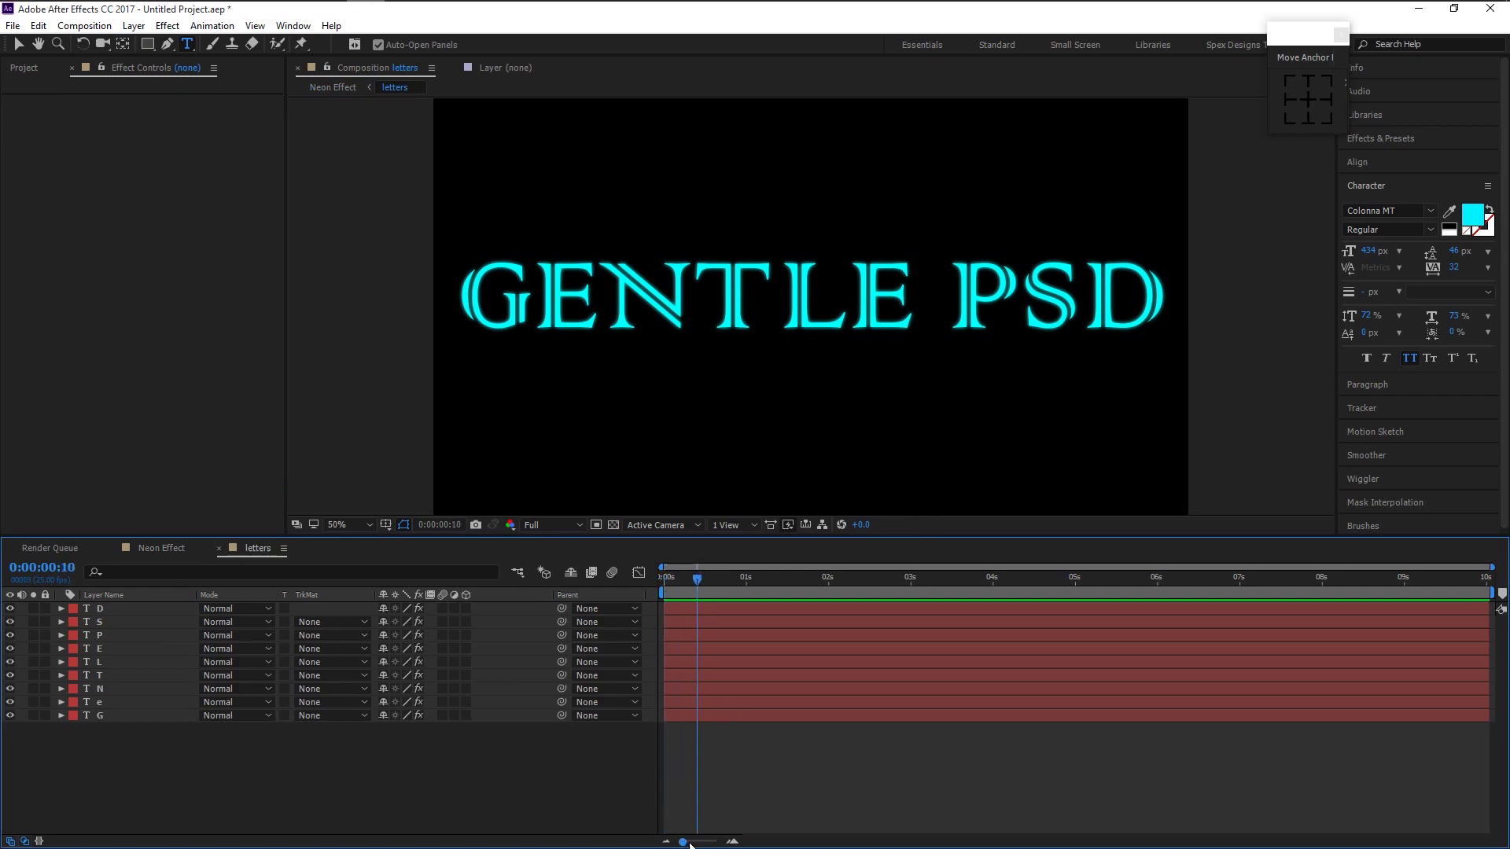
drag(690, 843, 720, 843)
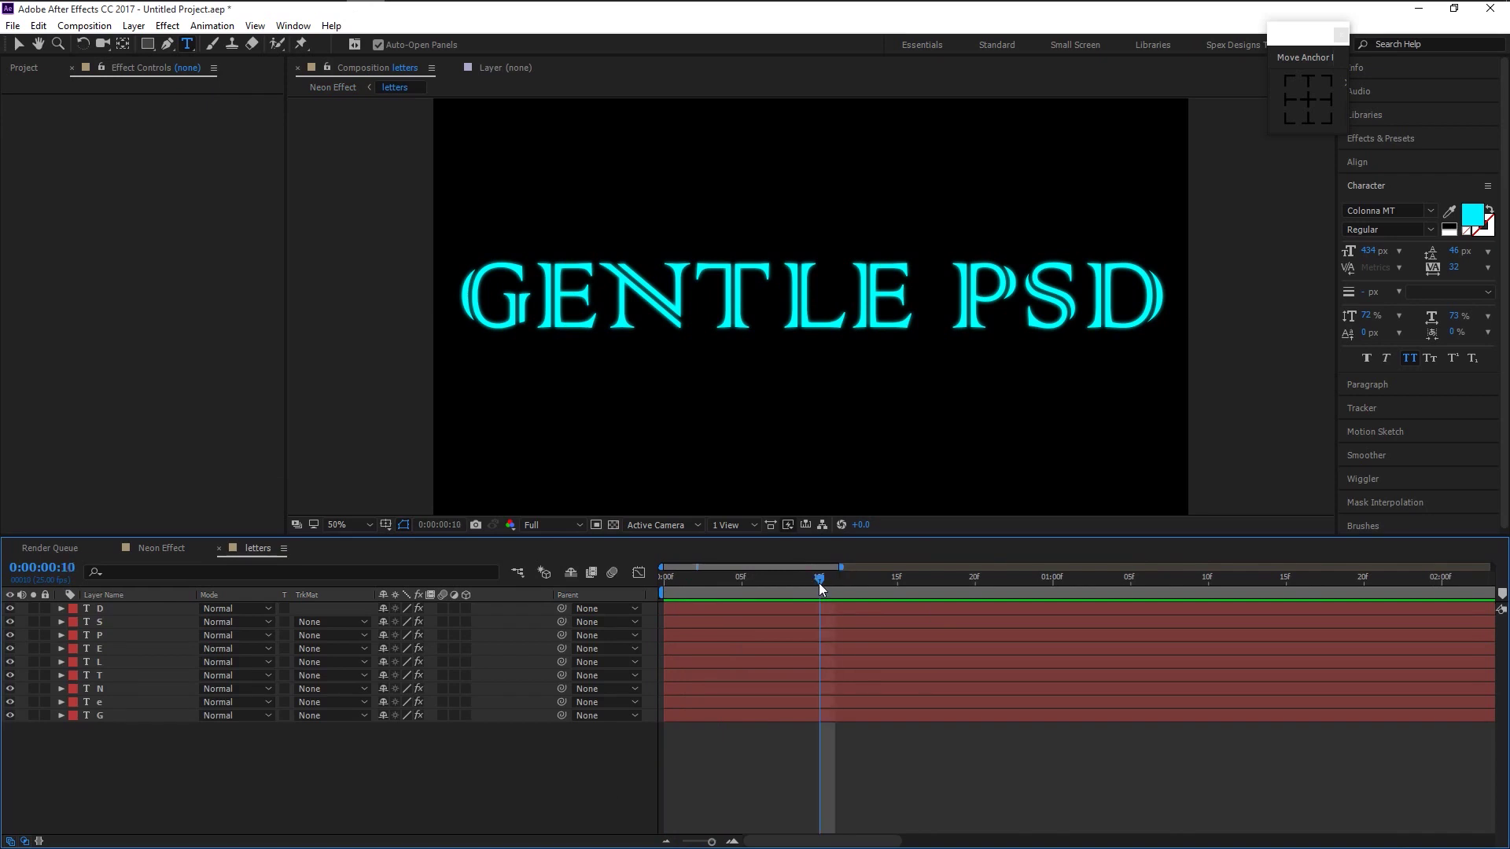
drag(820, 588, 896, 589)
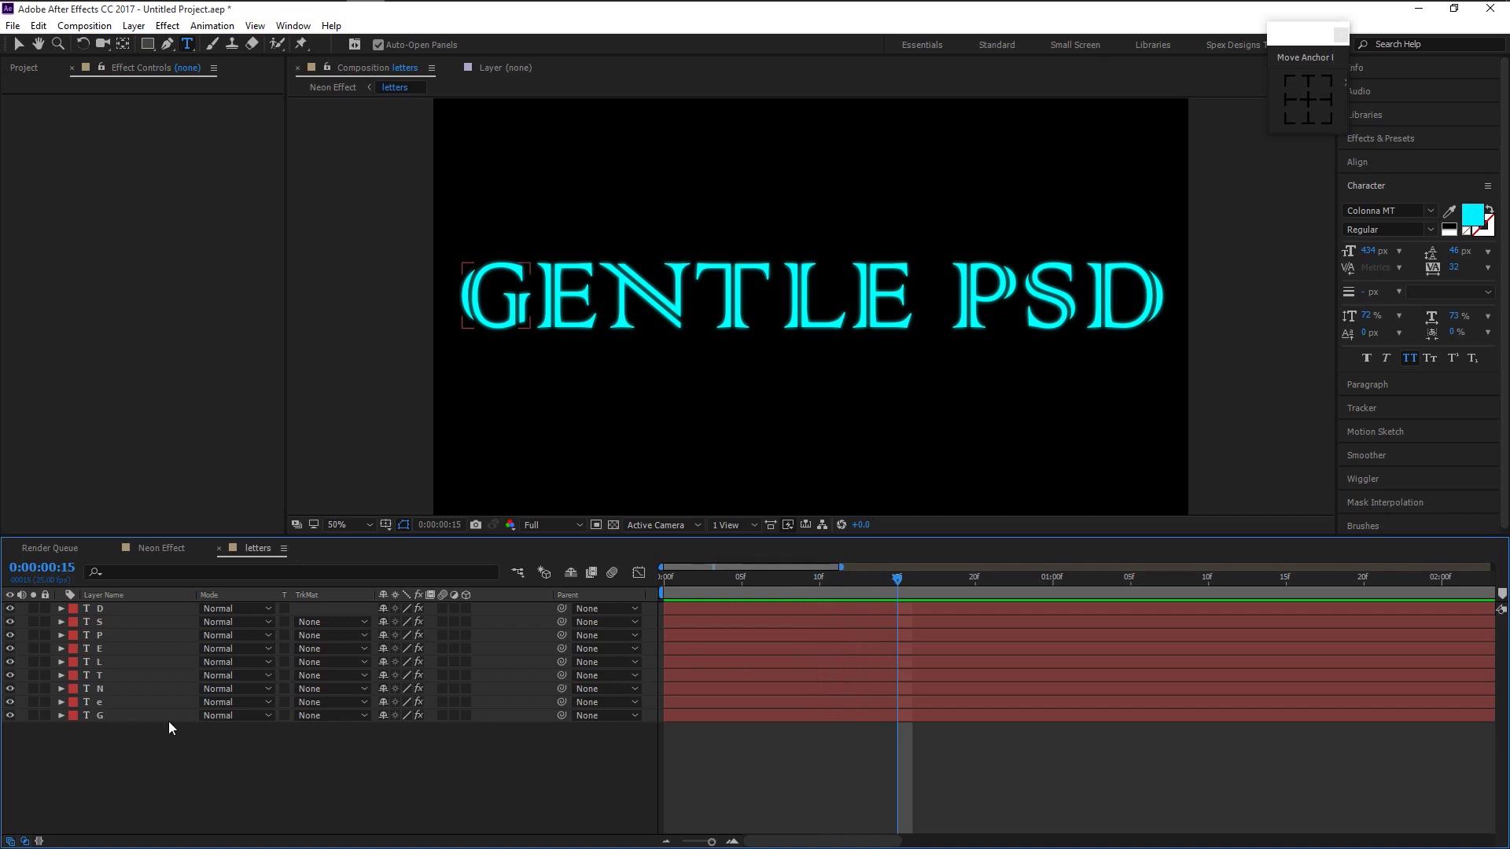
drag(673, 719, 897, 721)
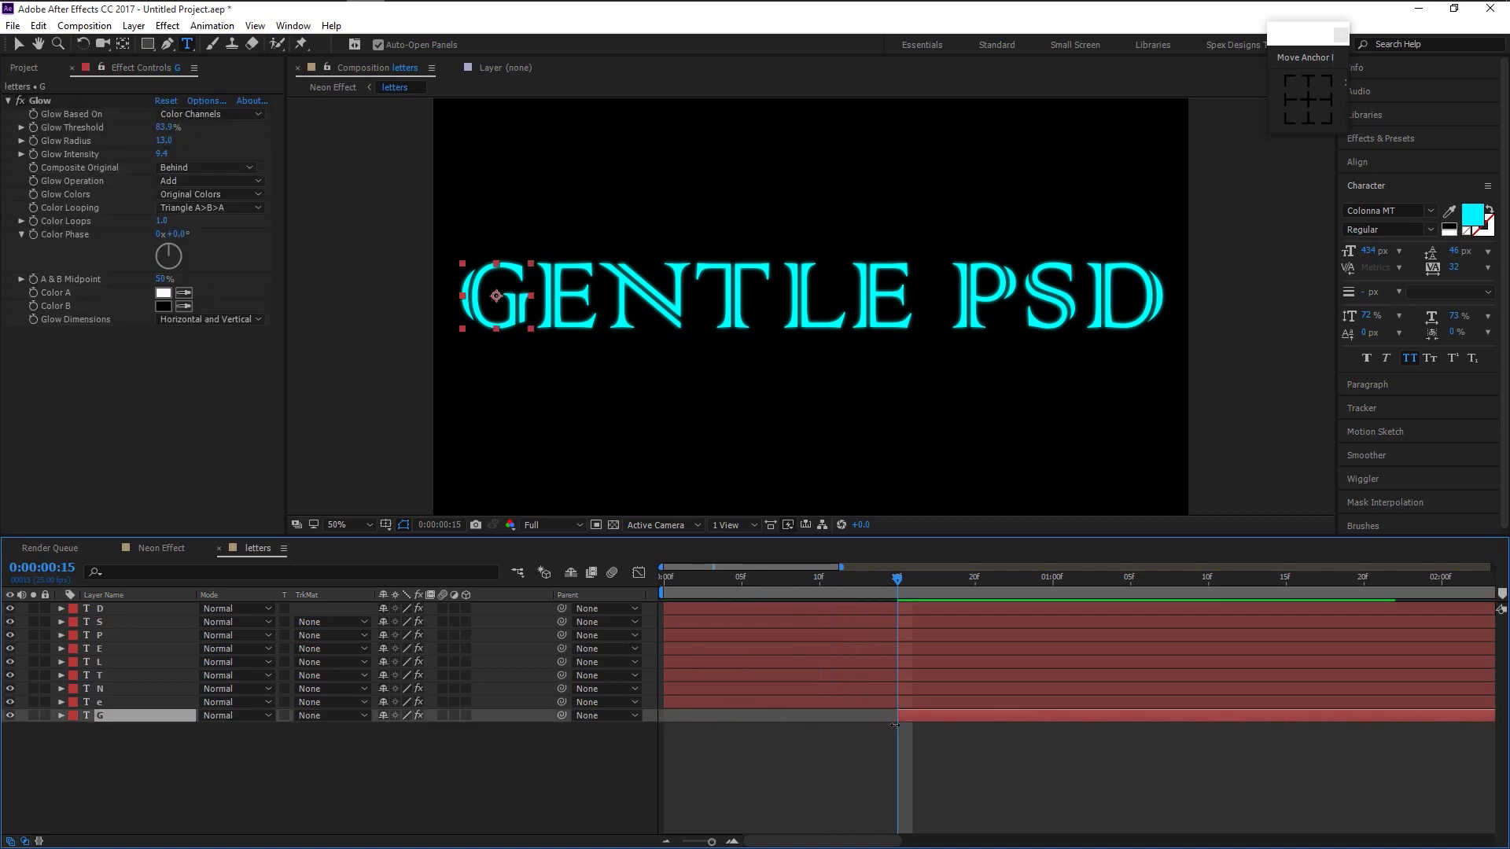
click(745, 701)
drag(745, 701, 887, 701)
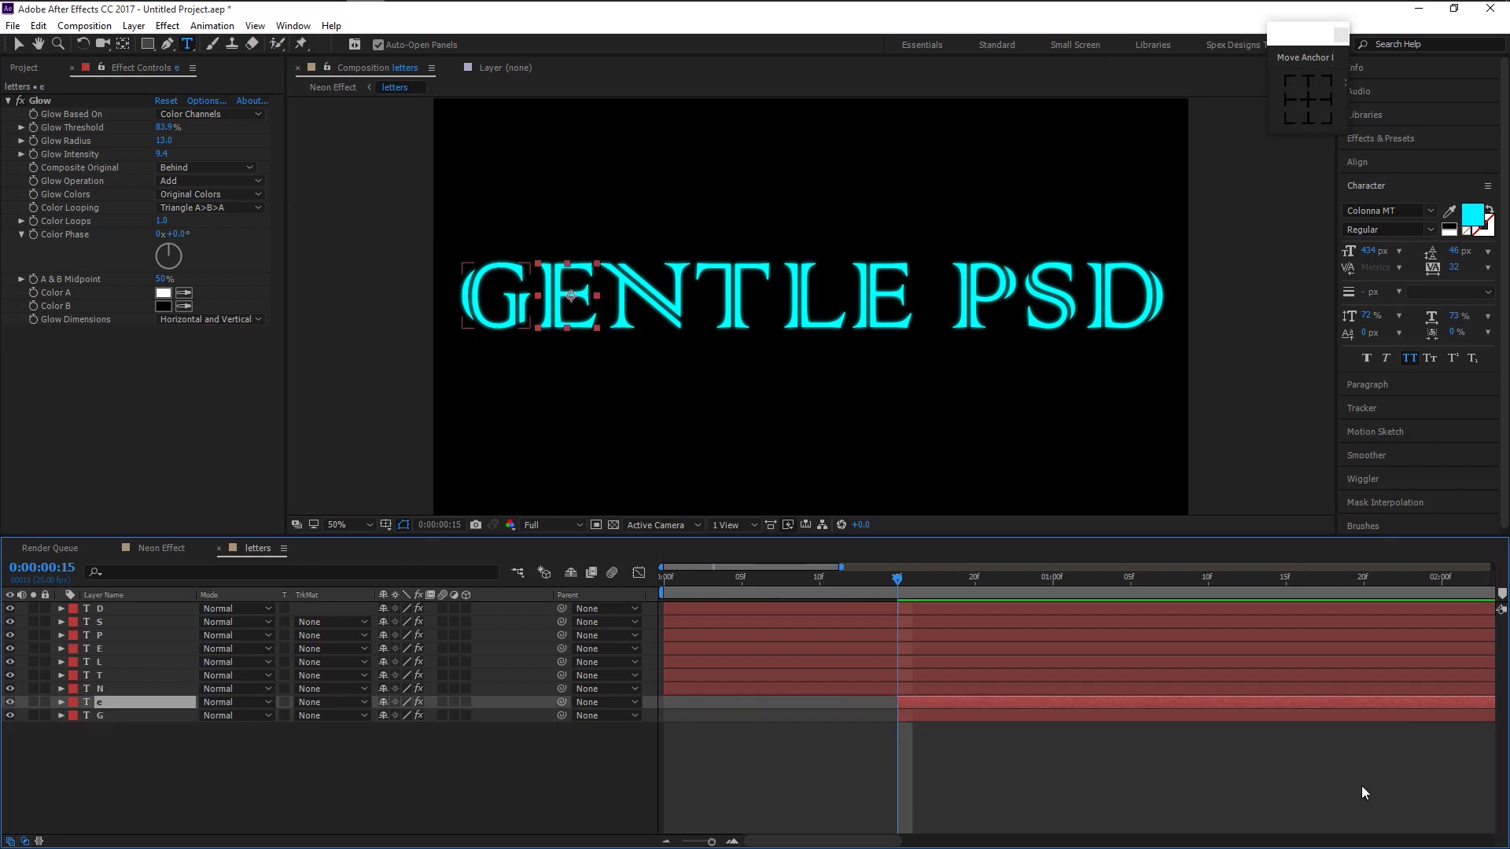
- Trim the G and e layers to end at 0:00:01:00
click(666, 841)
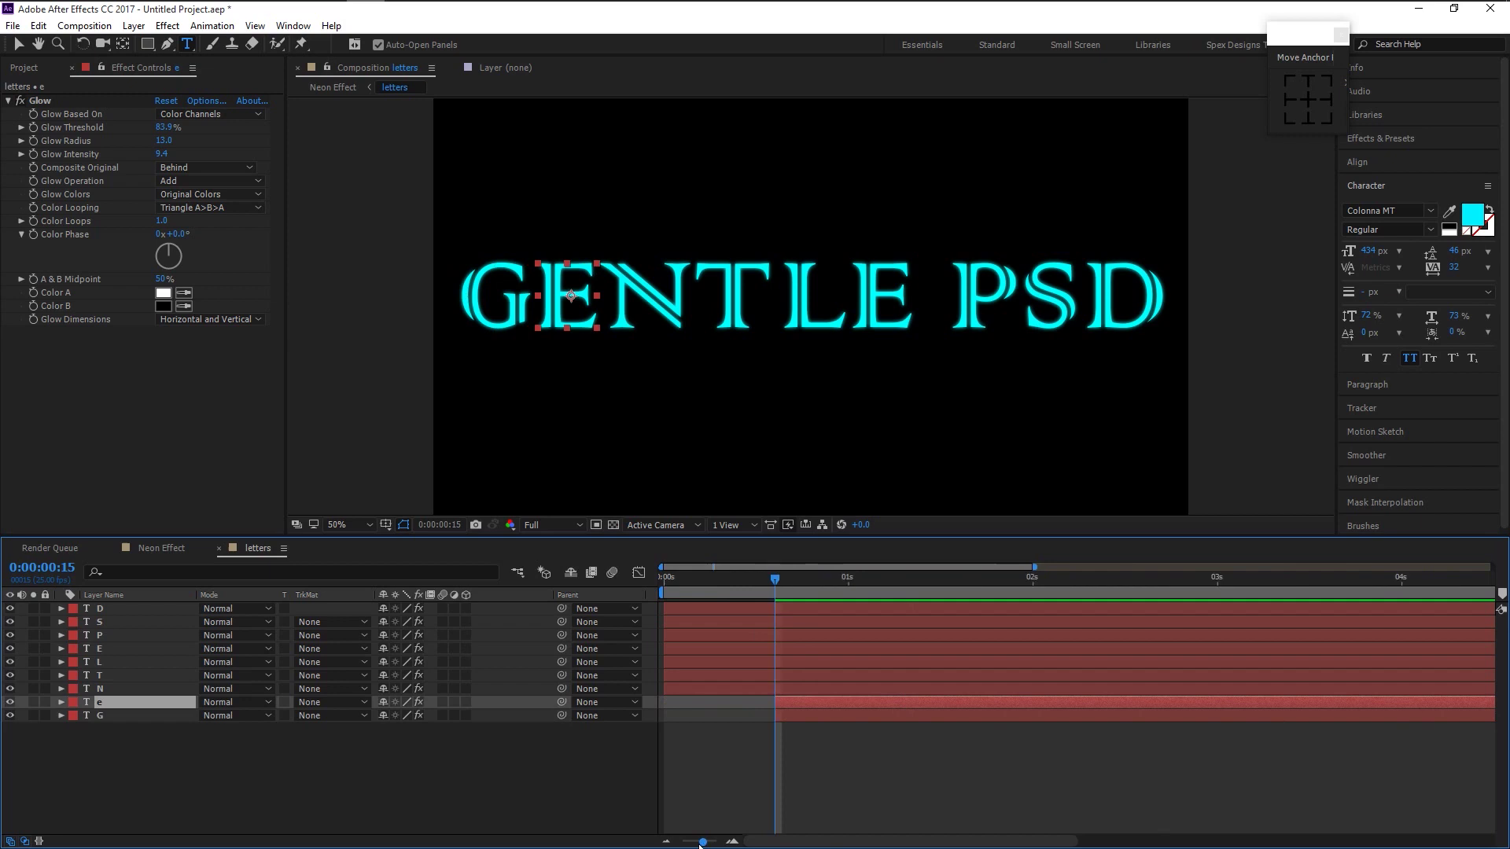
click(666, 841)
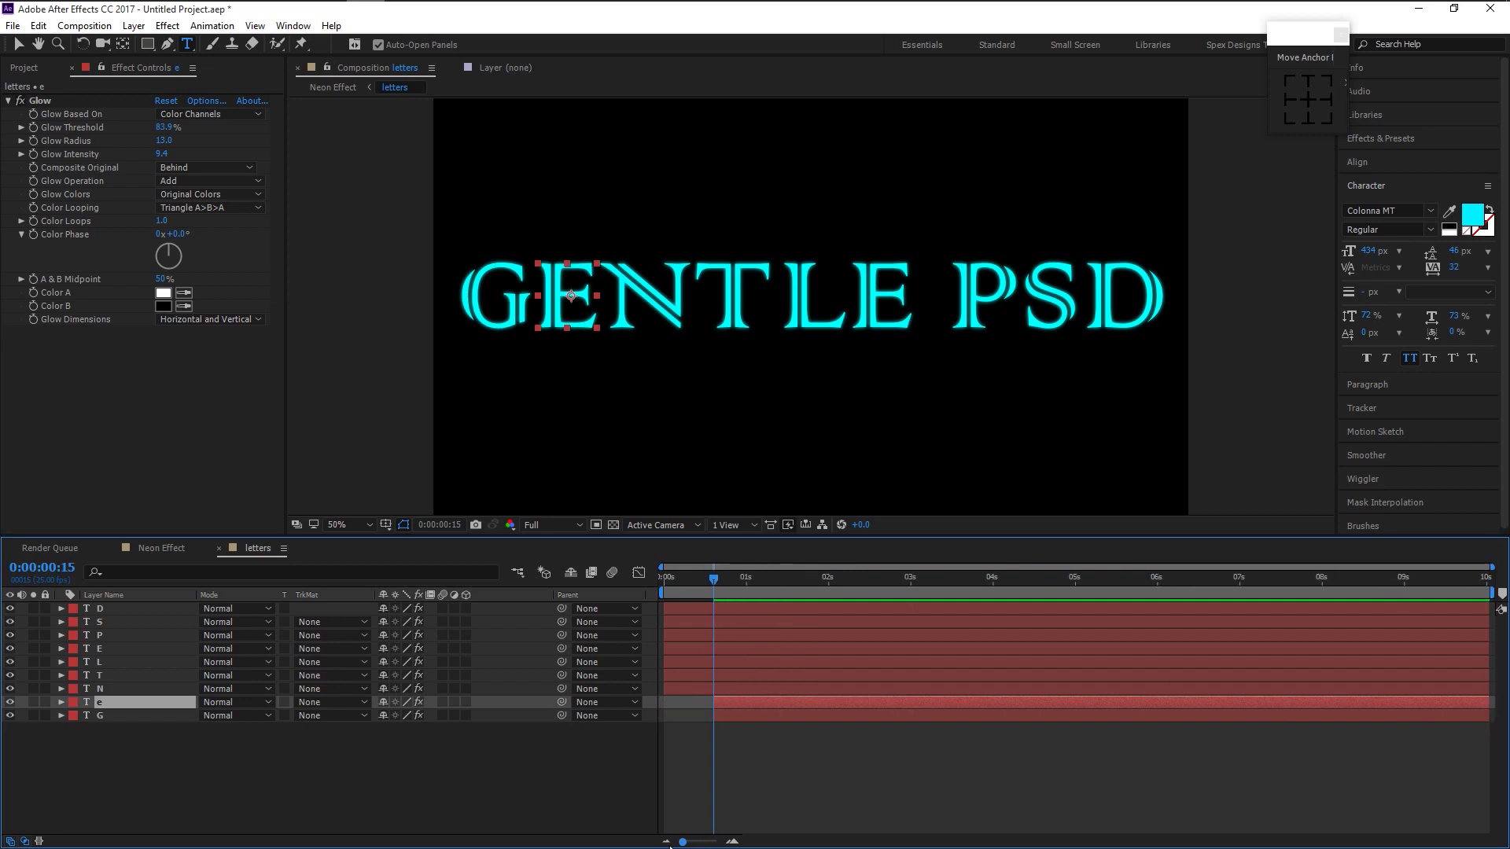
shift+click(1406, 719)
drag(1487, 714, 736, 722)
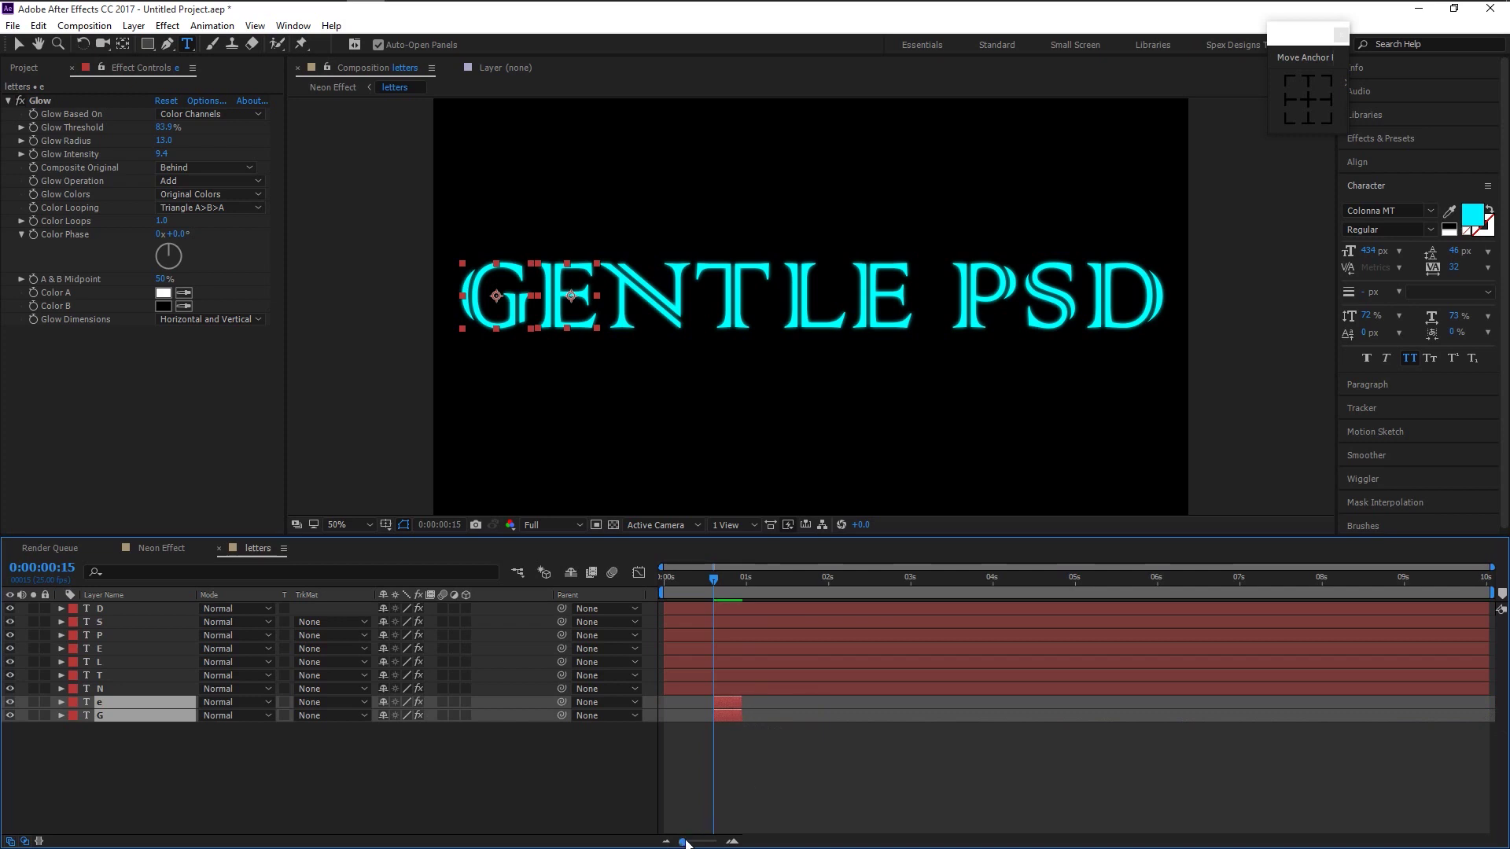
drag(682, 841, 708, 842)
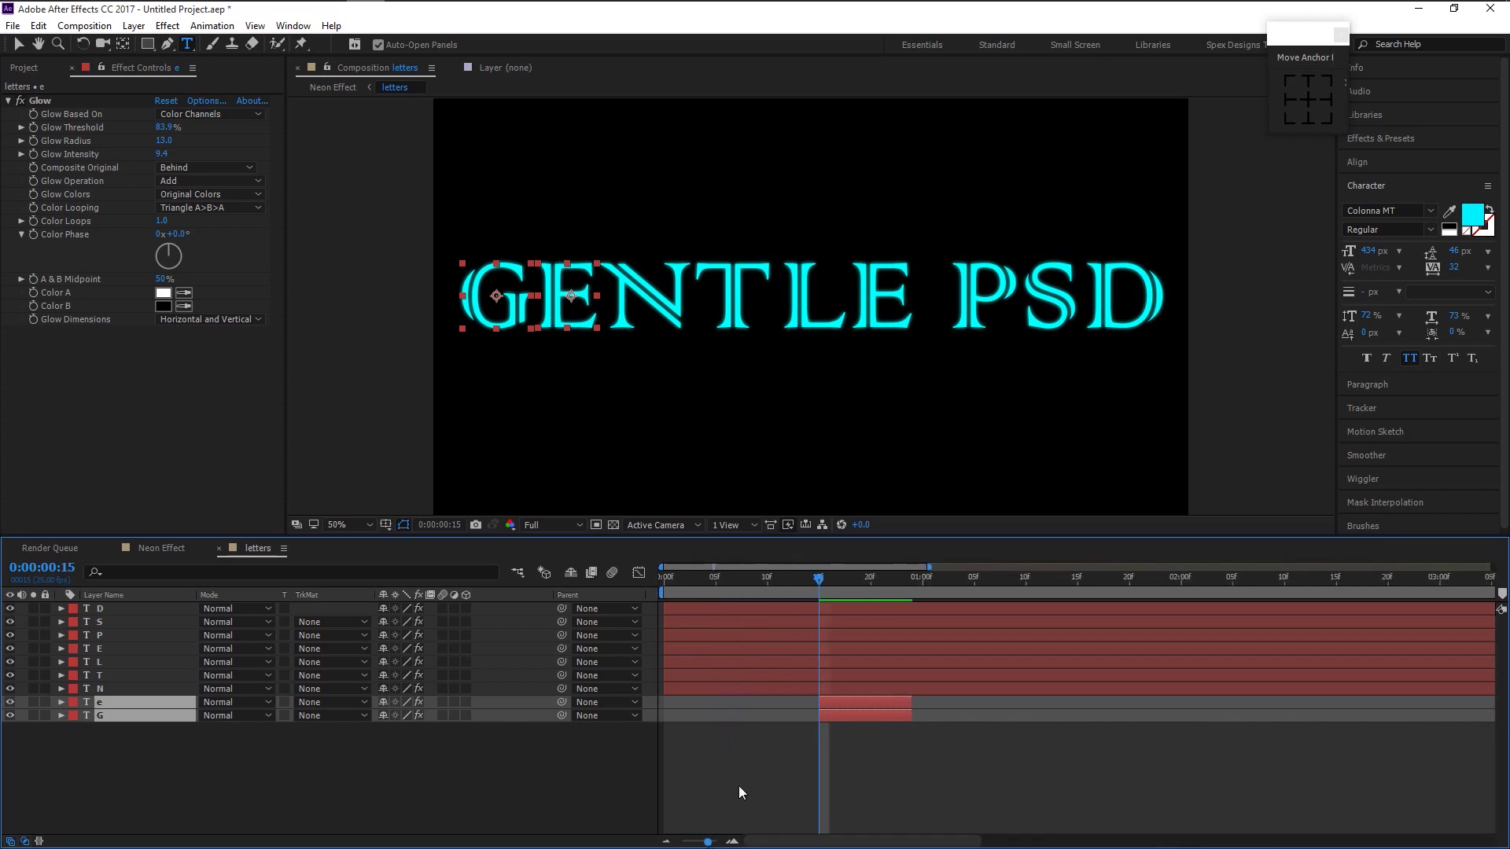
click(922, 582)
drag(912, 705, 922, 705)
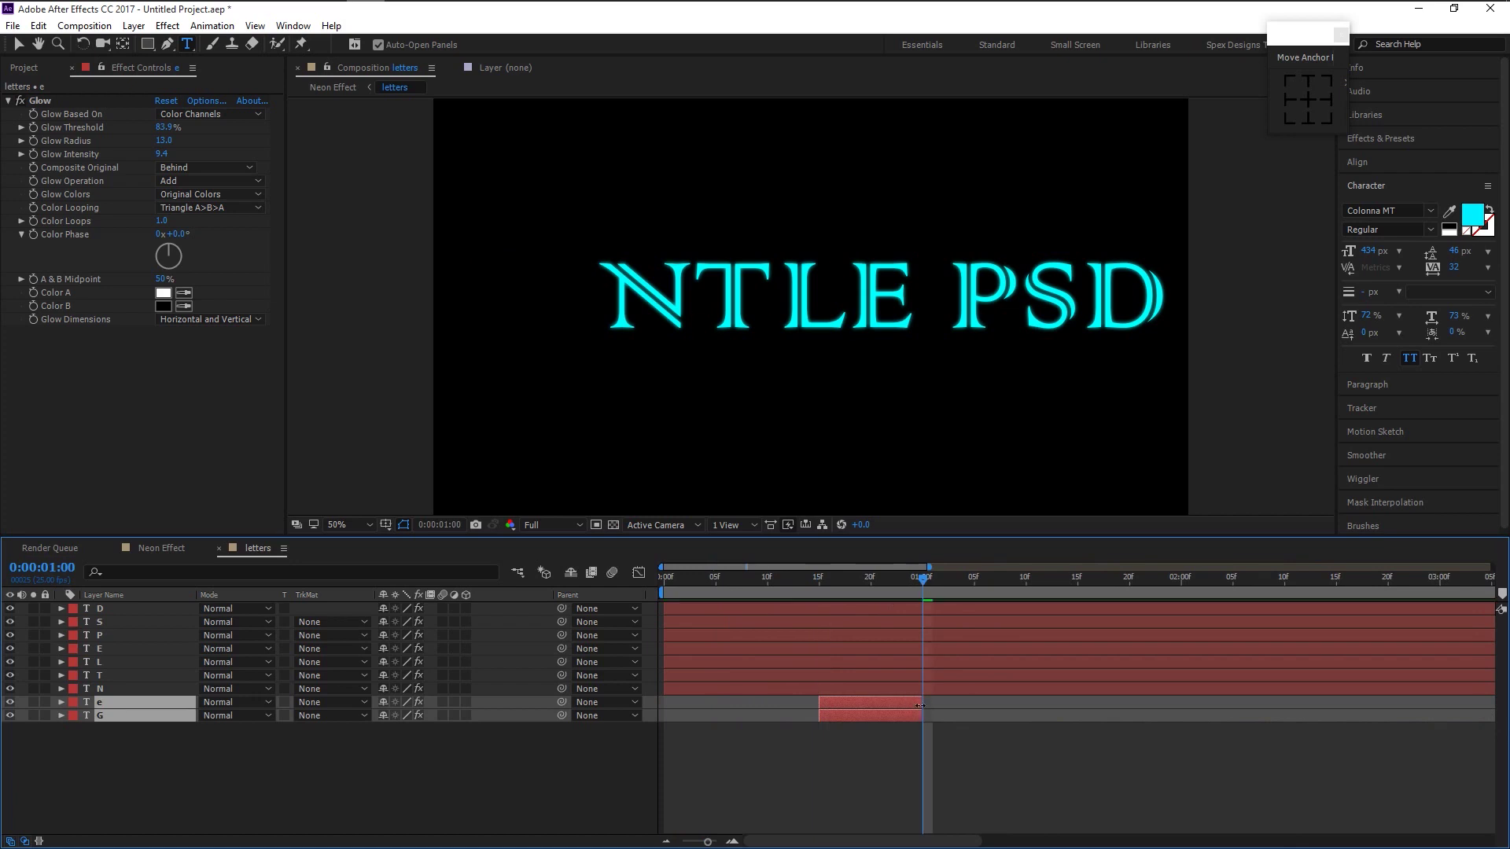
click(798, 767)
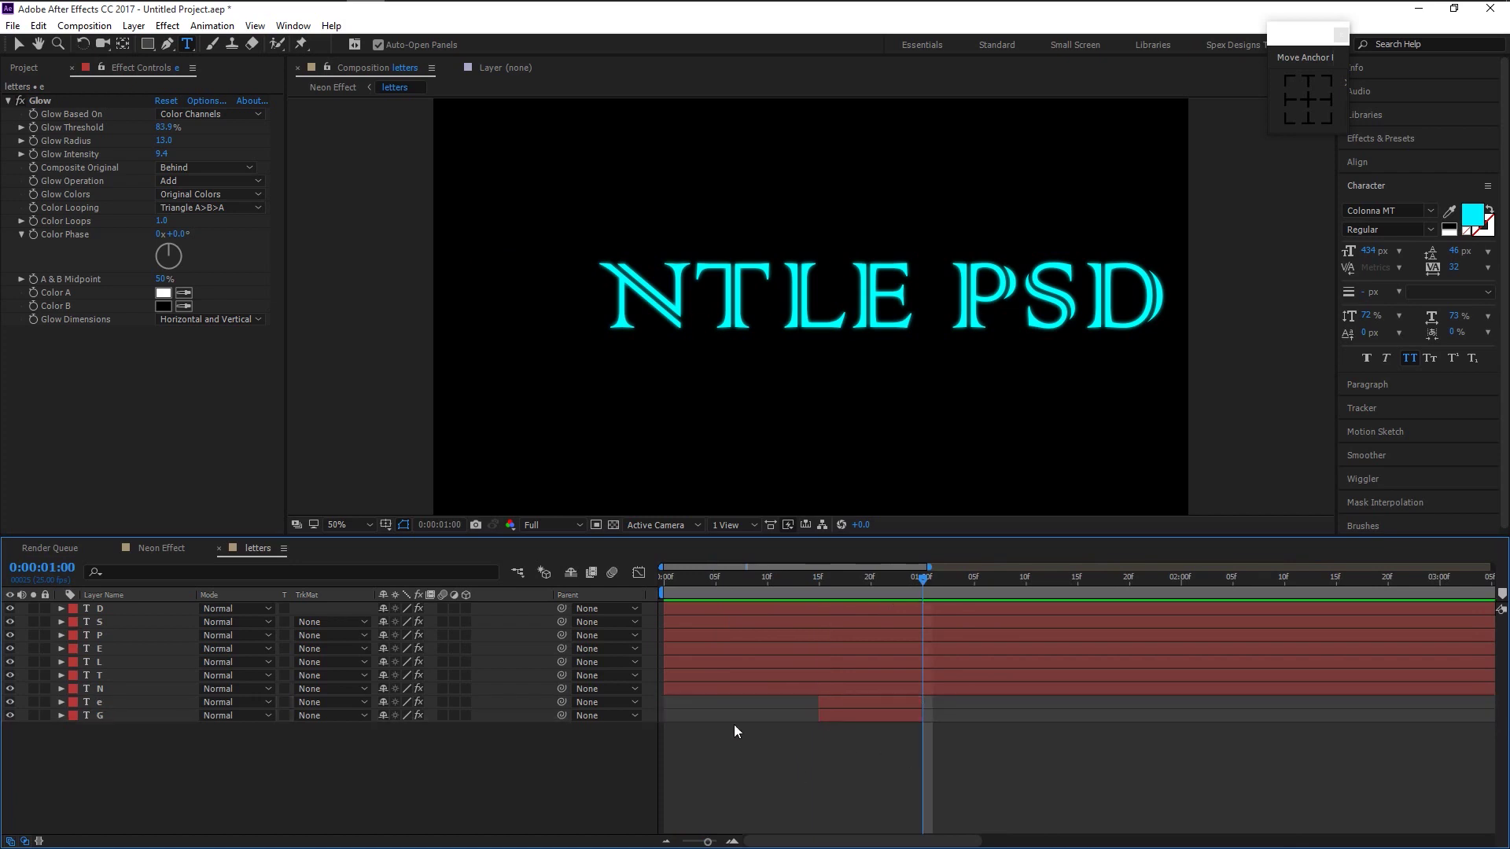
click(677, 688)
- Make N, T and L start at 0:00:01:05 and end about half a second later
ctrl+click(676, 676)
ctrl+click(676, 664)
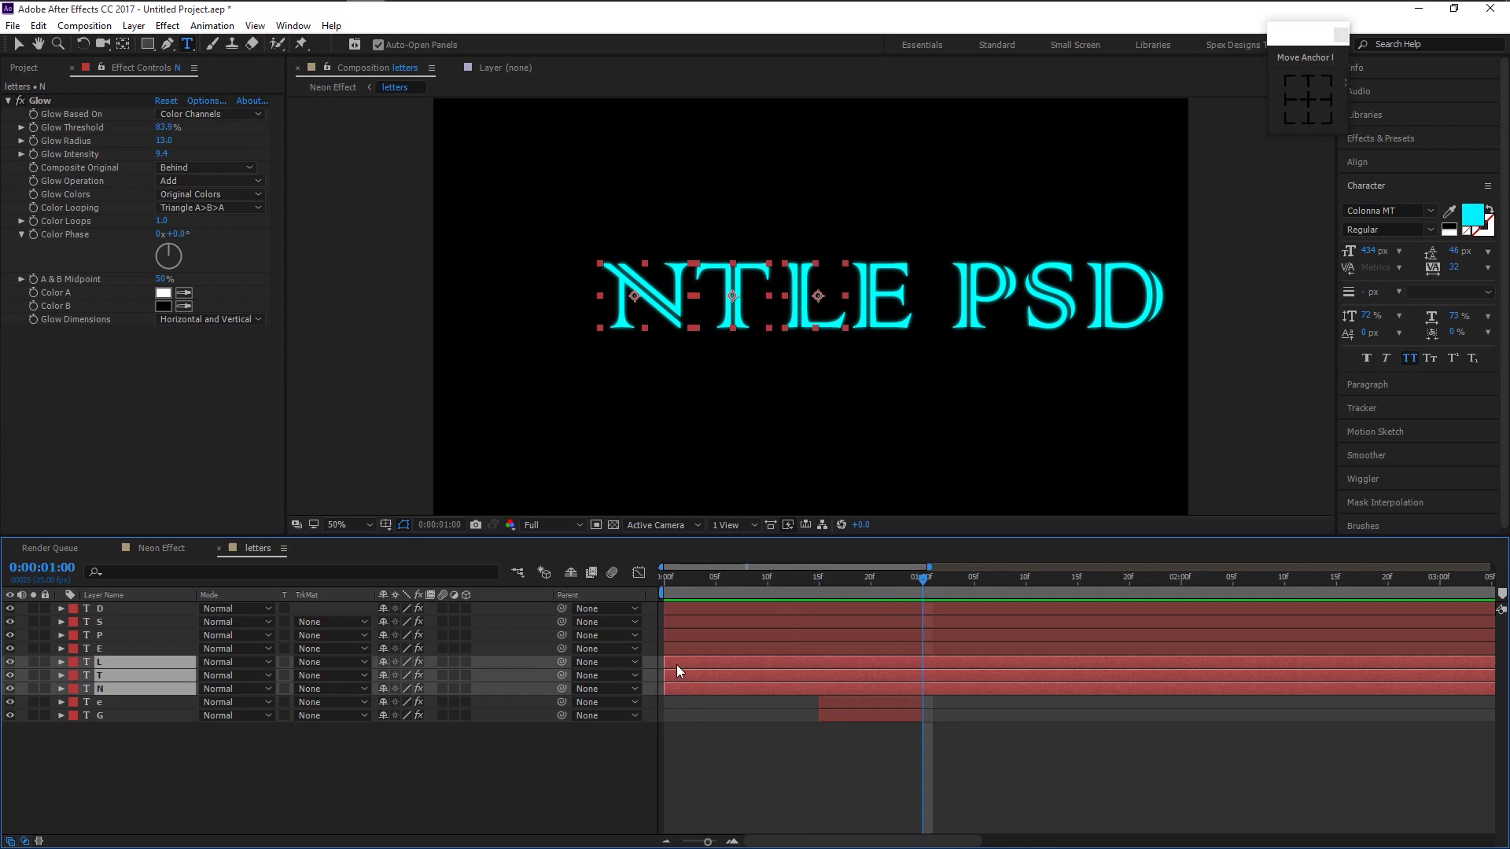
drag(692, 689, 979, 694)
click(975, 579)
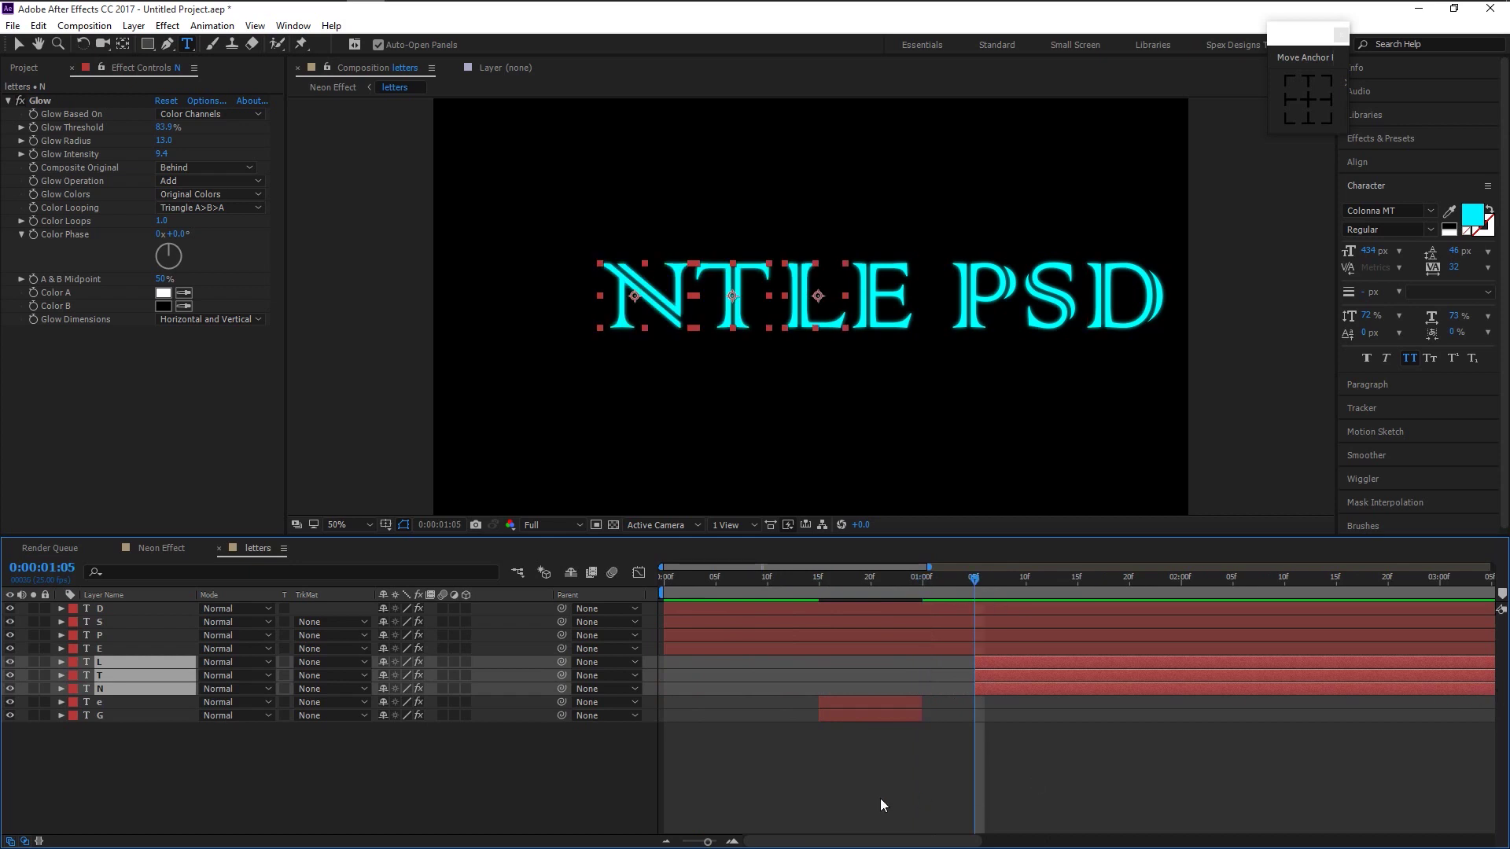
drag(702, 844, 681, 843)
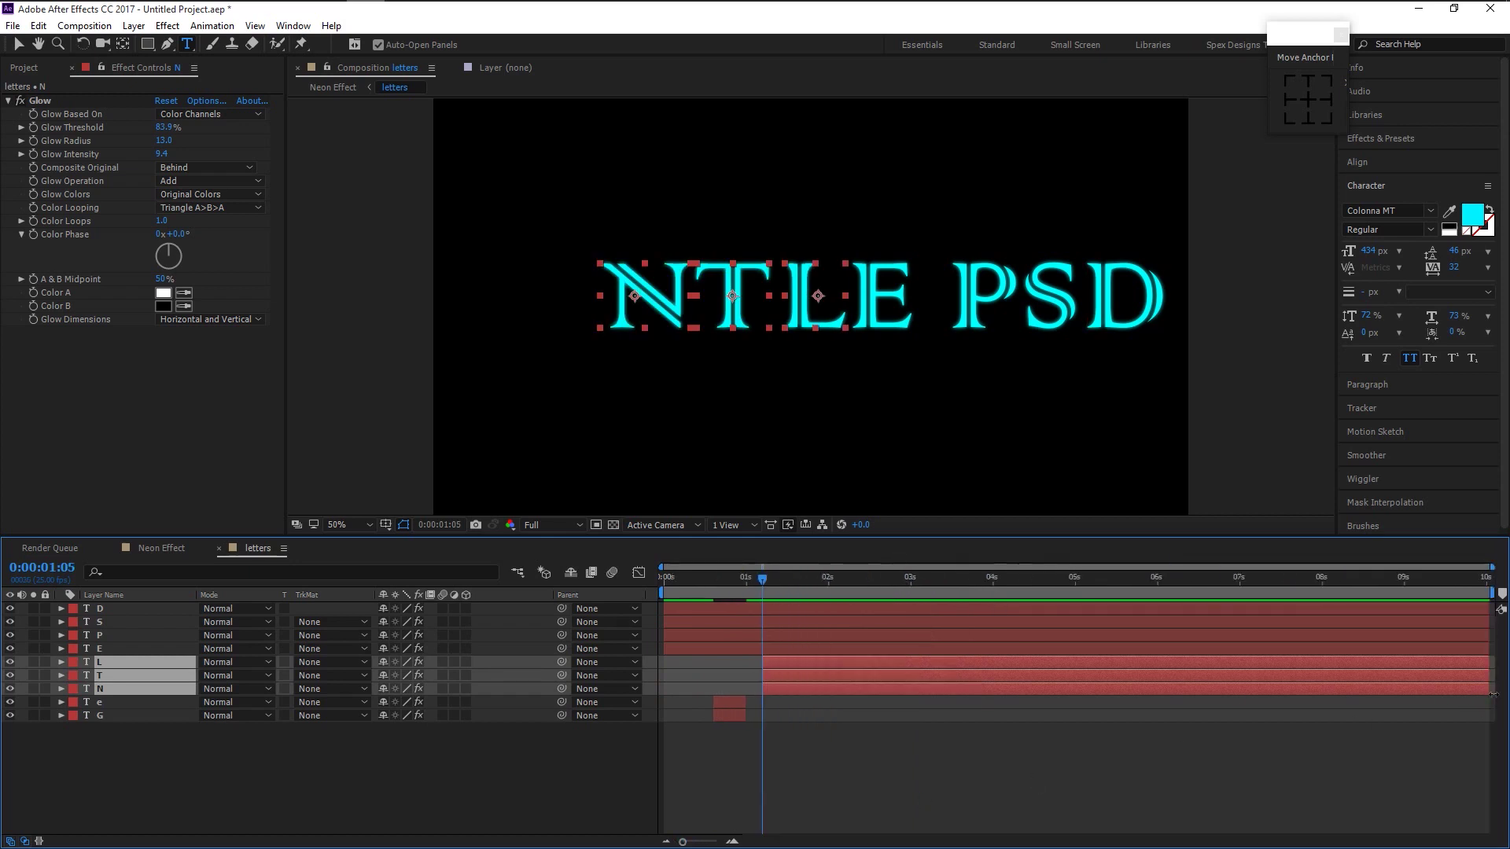
drag(1367, 707, 804, 697)
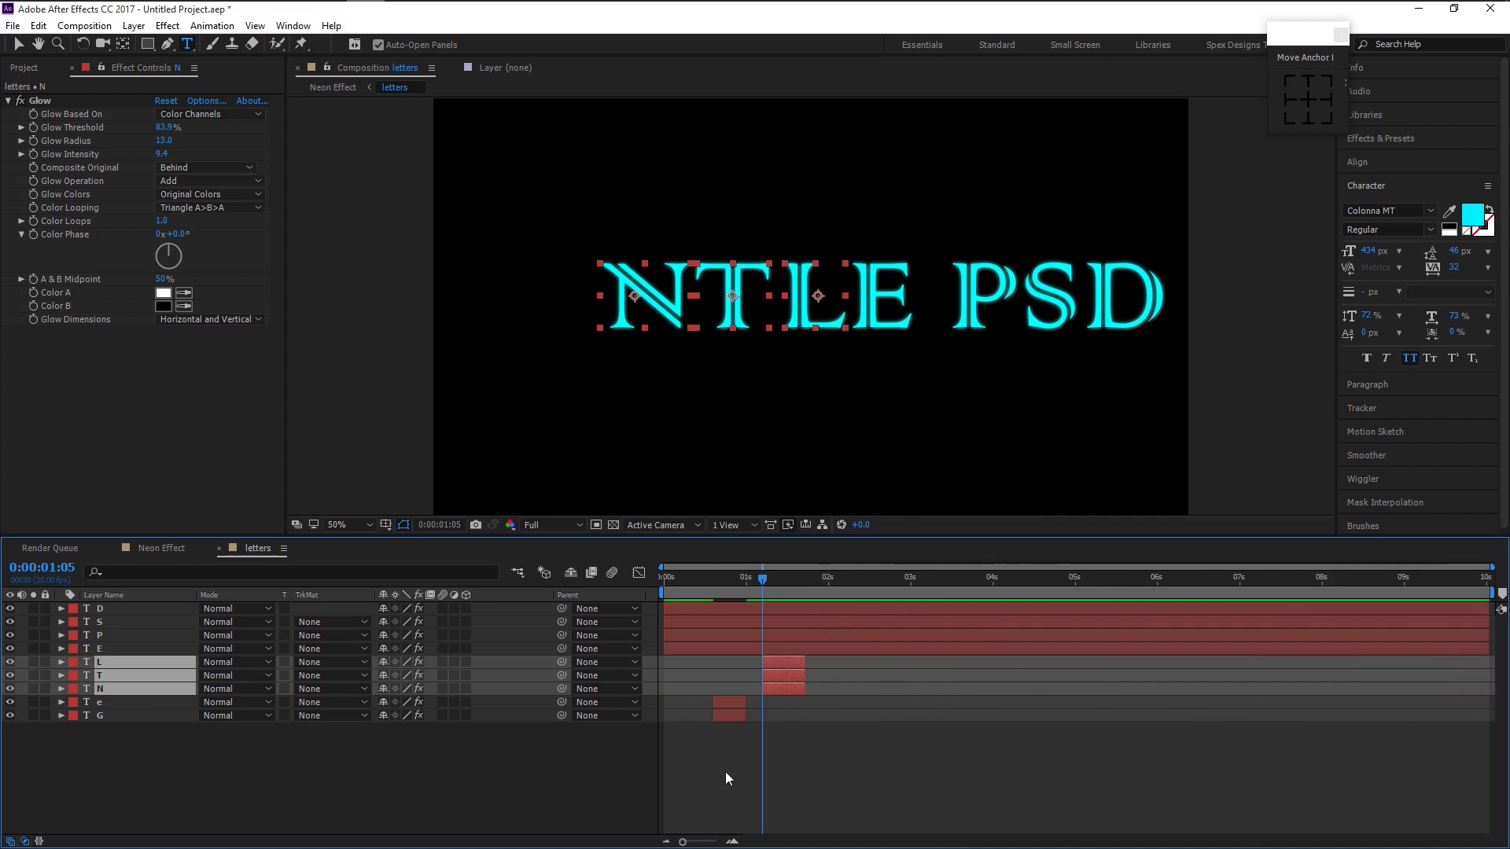
drag(682, 844, 703, 843)
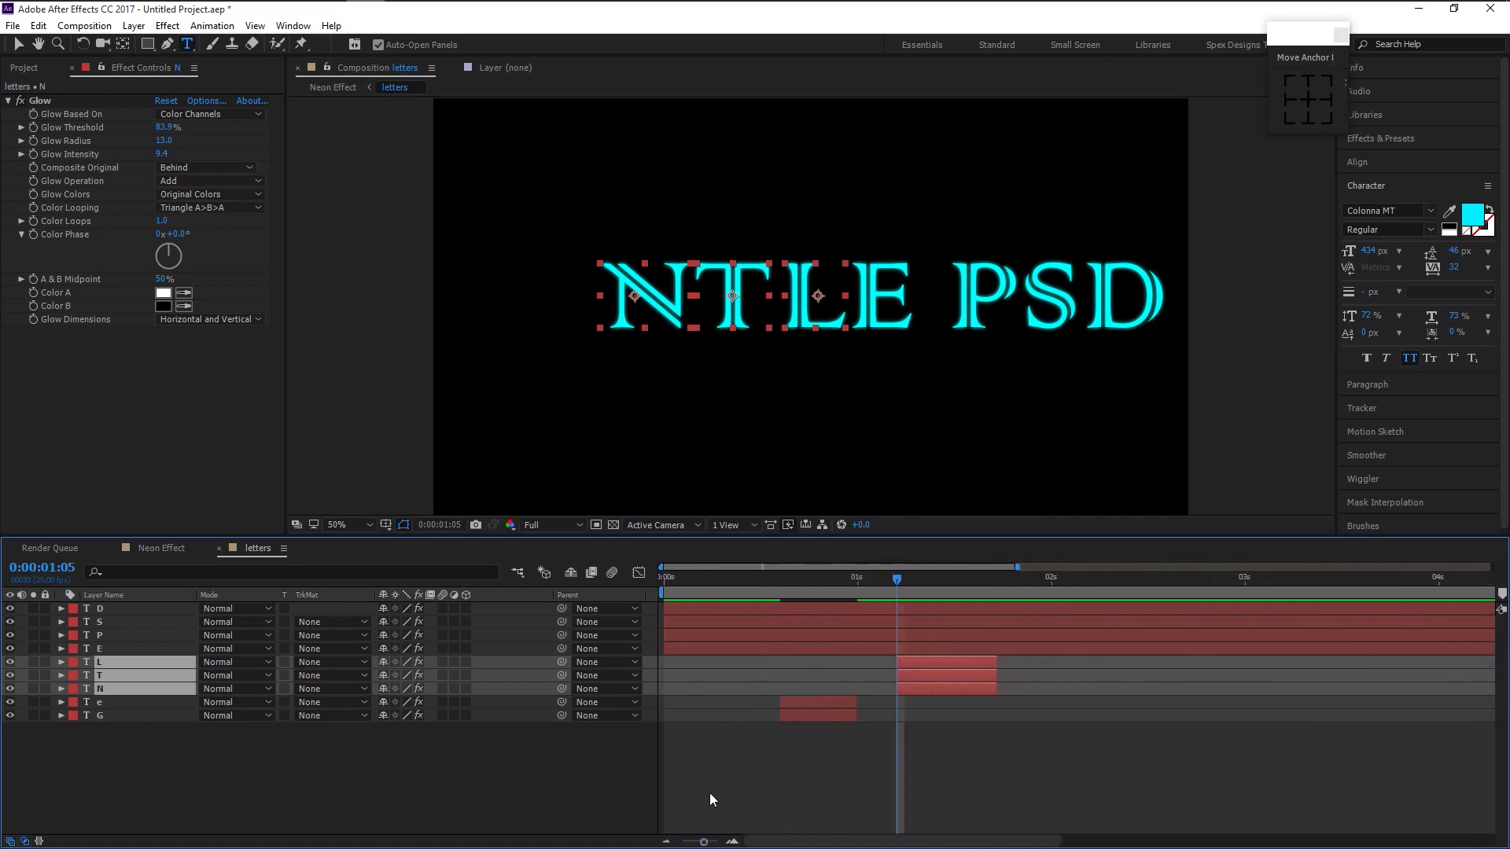
- Move S and D to start at 0:00:02:10 and trim them to end around three seconds
key(ctrl+shift+a)
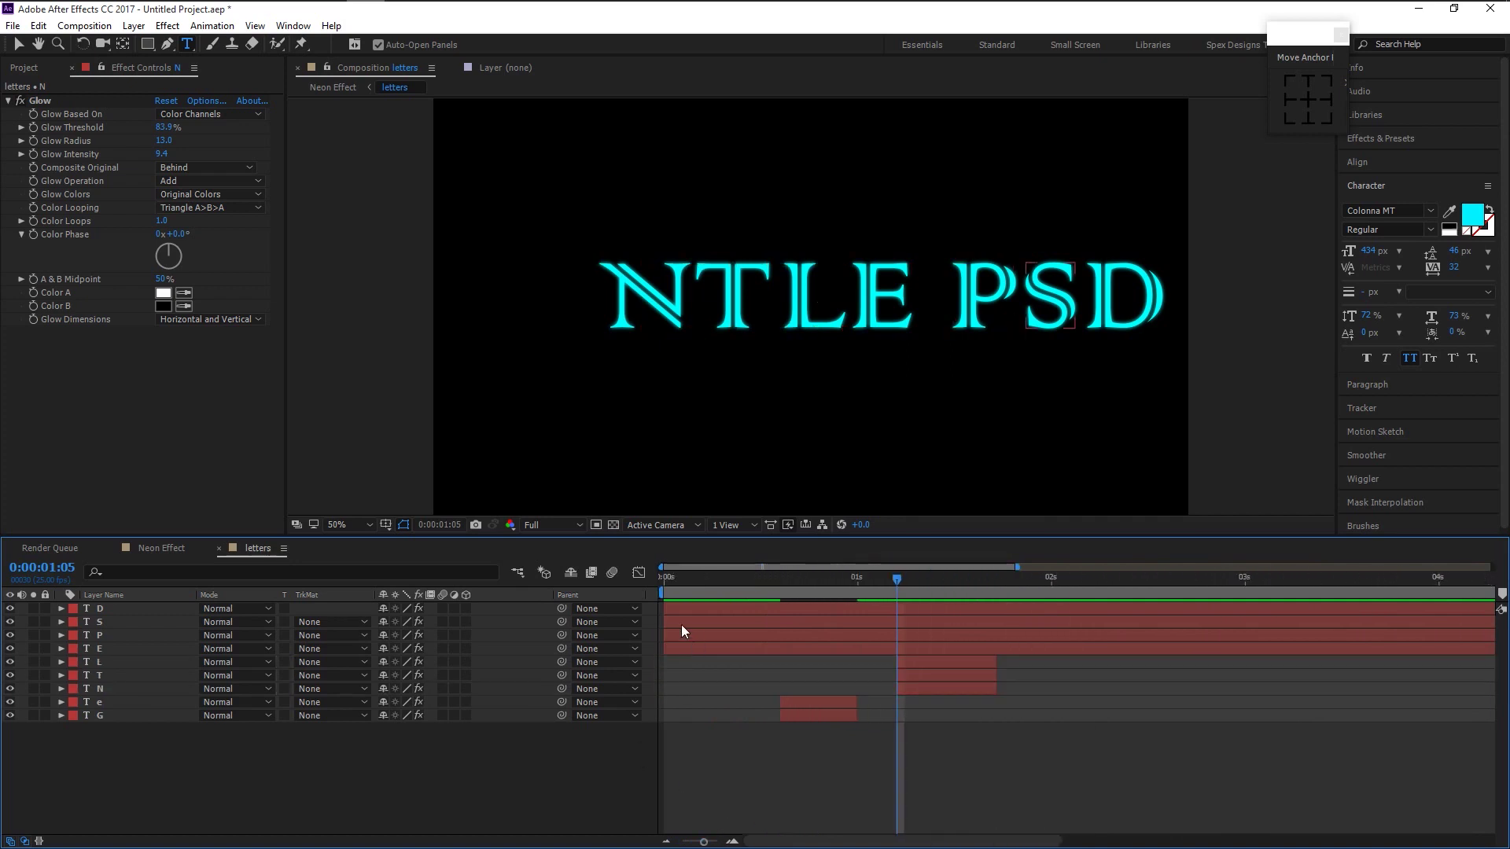
click(681, 625)
ctrl+click(672, 612)
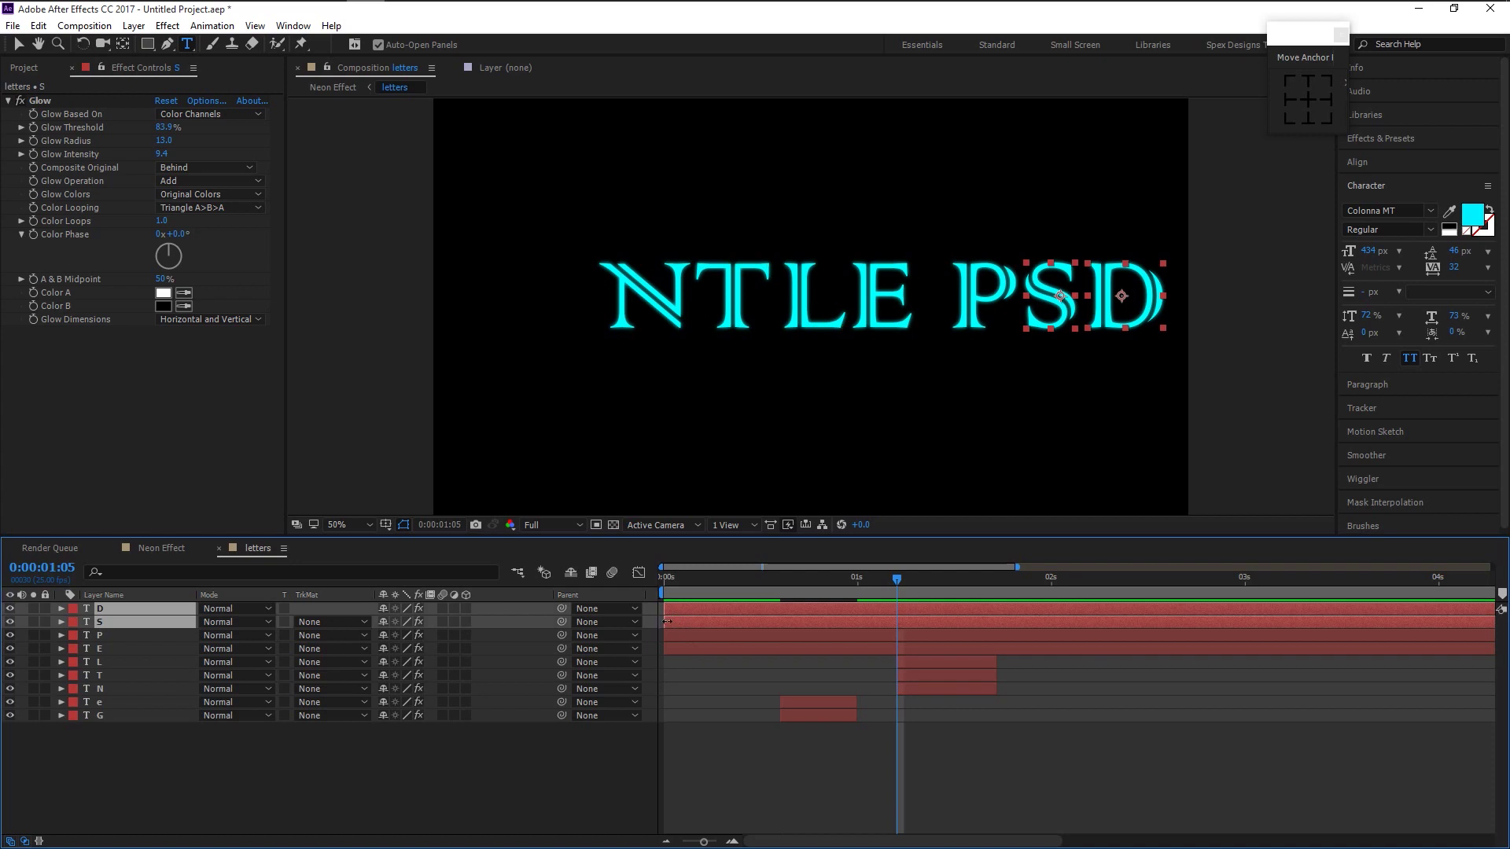
drag(668, 618, 1123, 656)
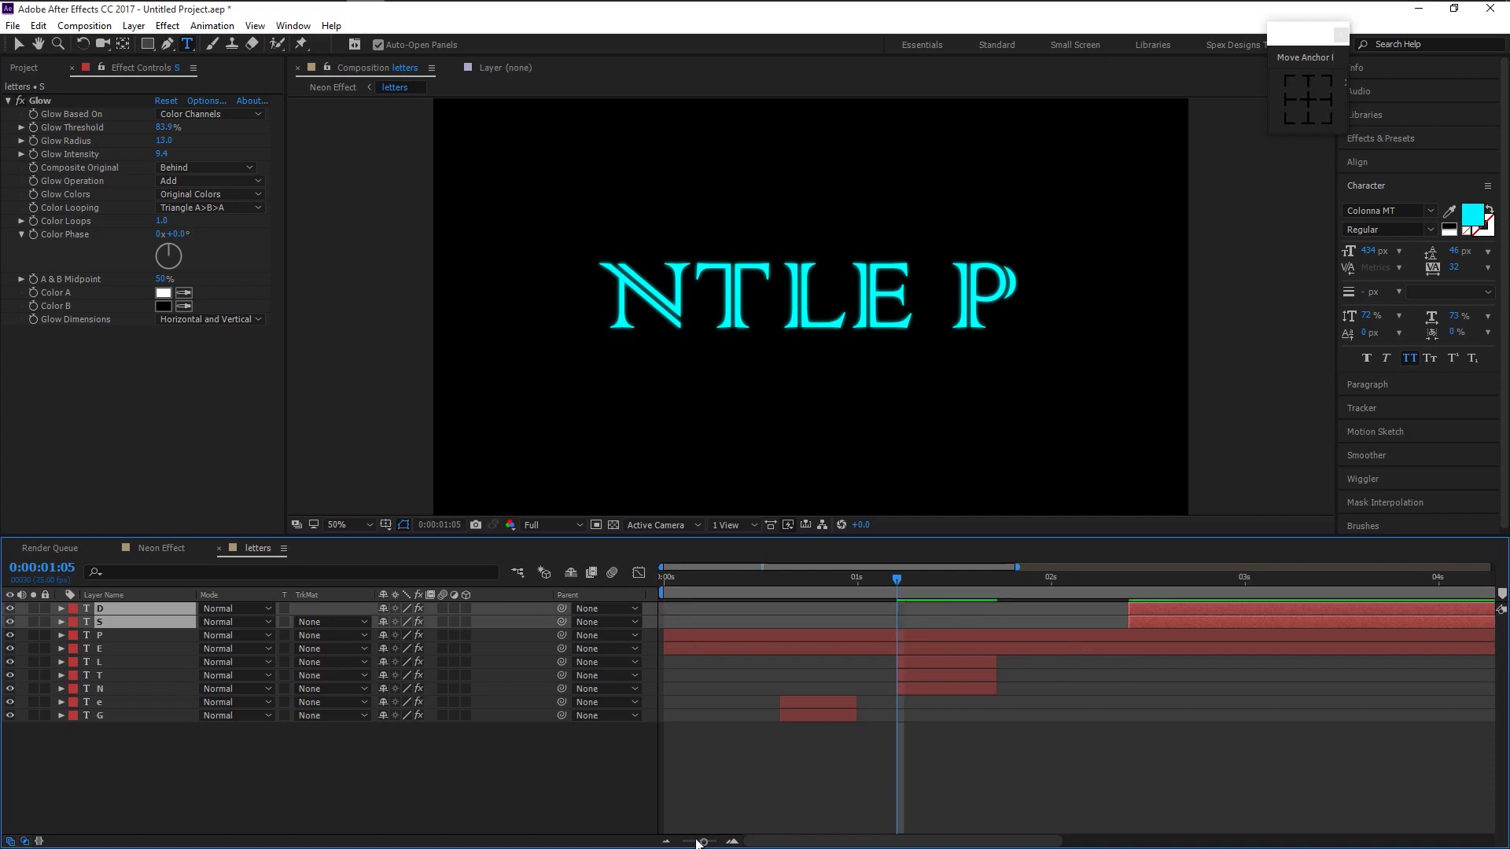
drag(700, 841, 682, 843)
key(i)
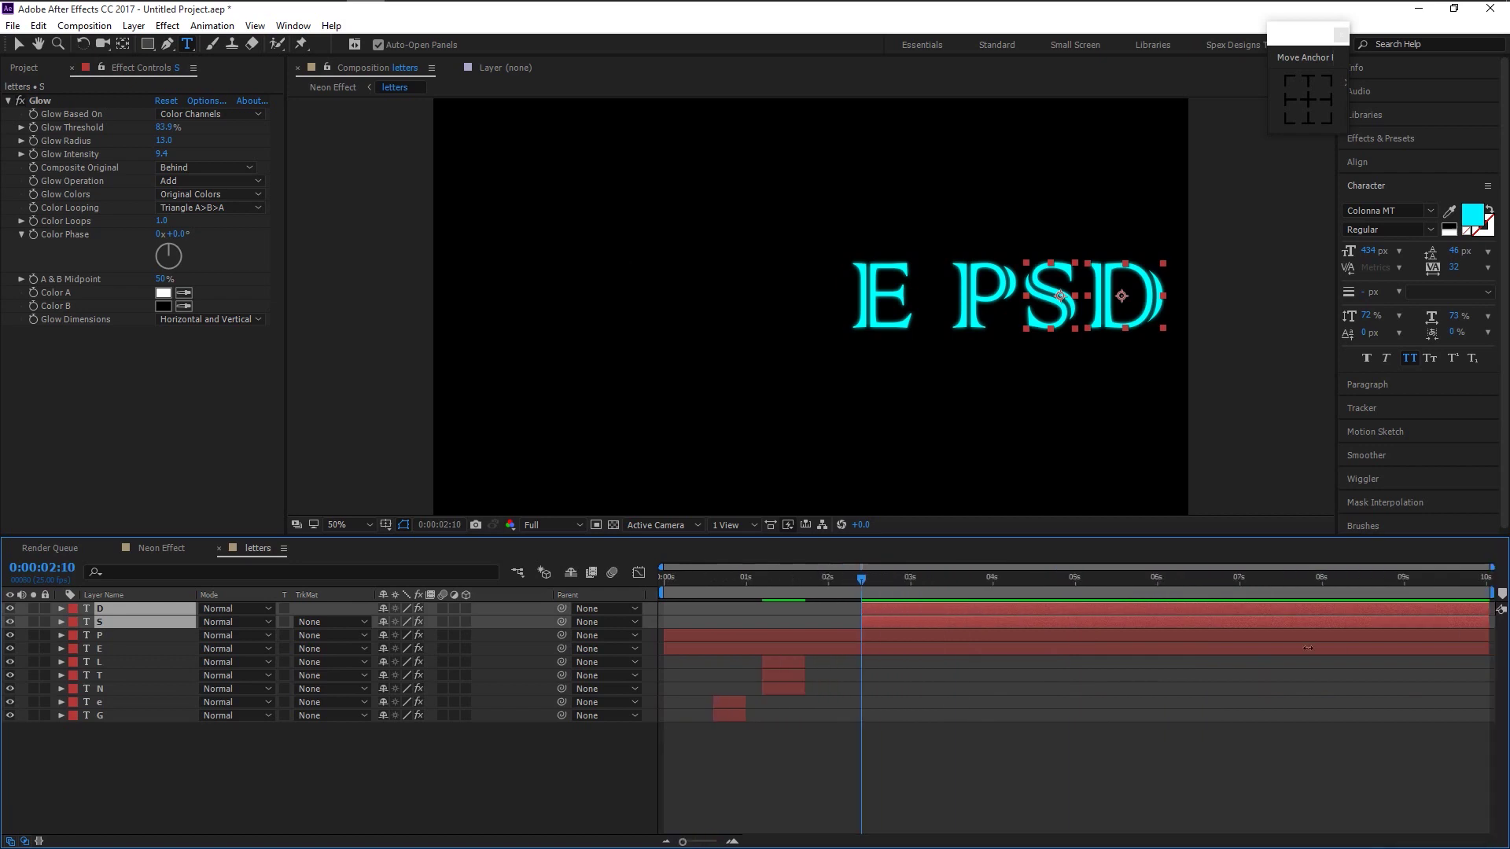
drag(1488, 615, 913, 640)
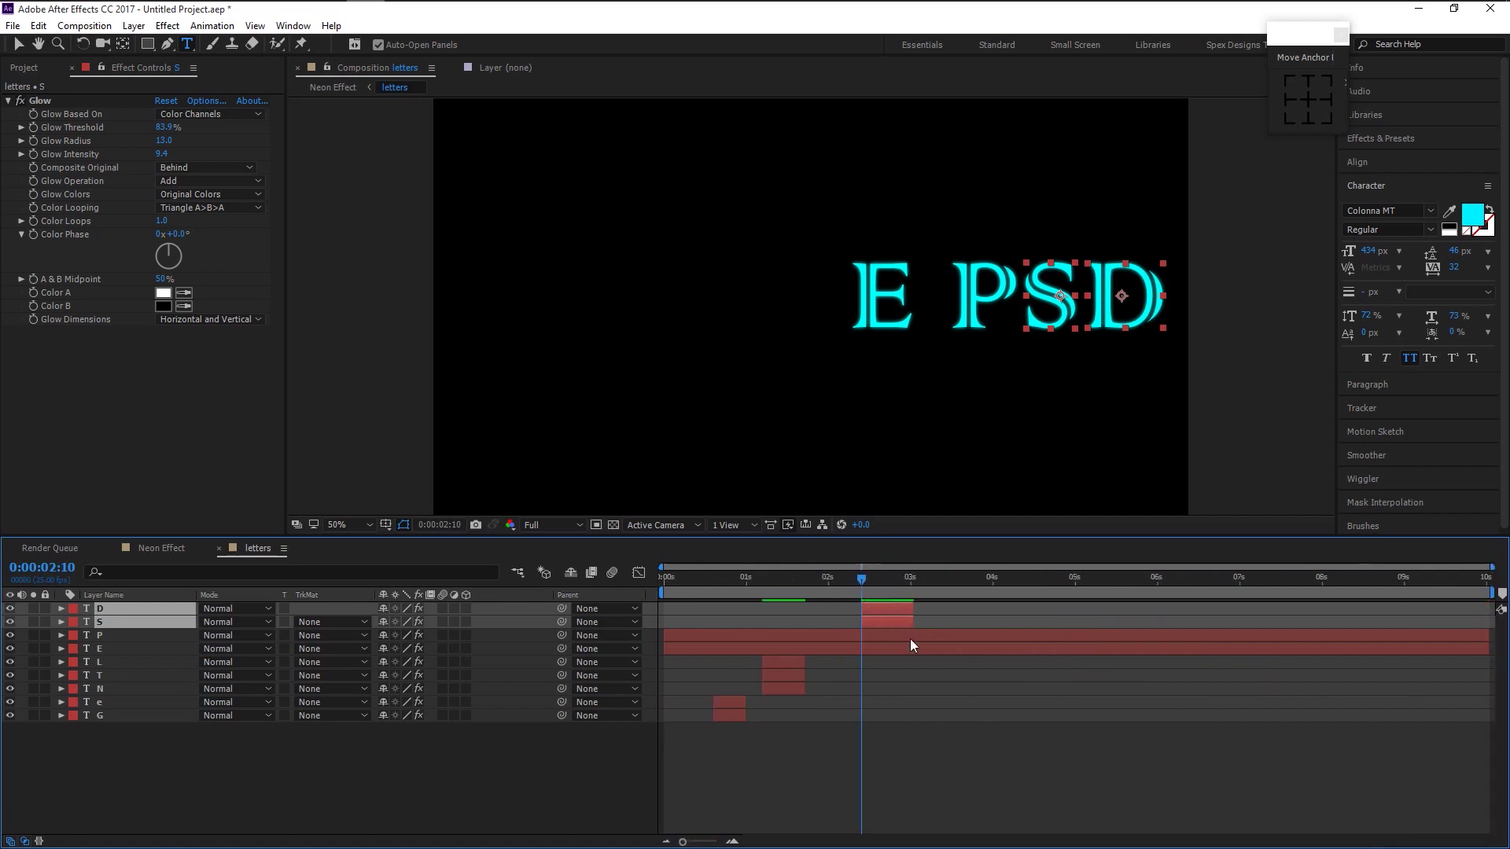
- Make the E and P layers run from about 3.2 to 3.7 seconds
click(707, 648)
shift+click(687, 637)
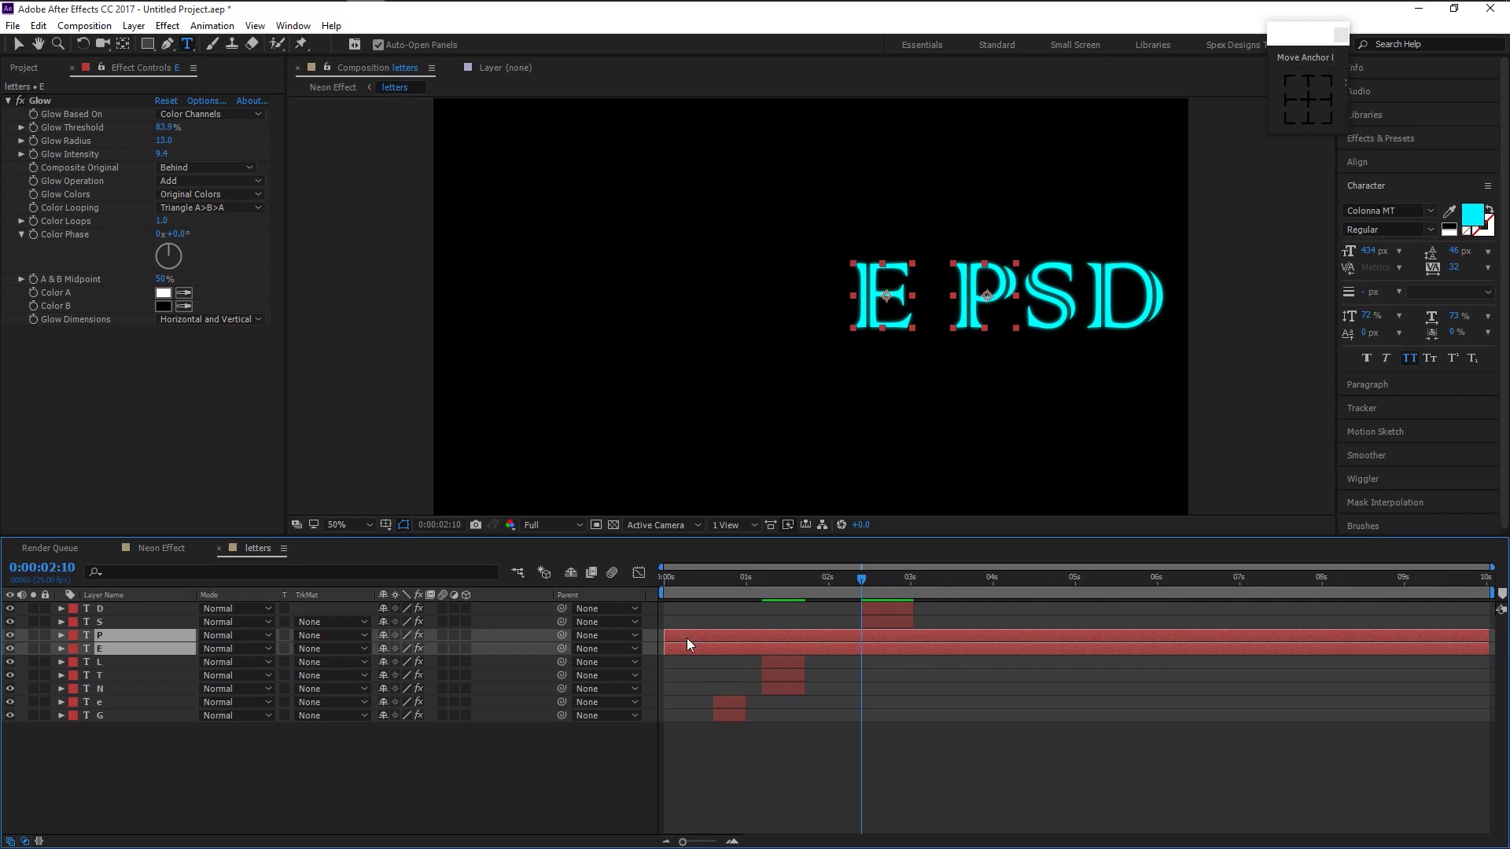
drag(665, 648, 923, 648)
drag(1491, 649, 966, 658)
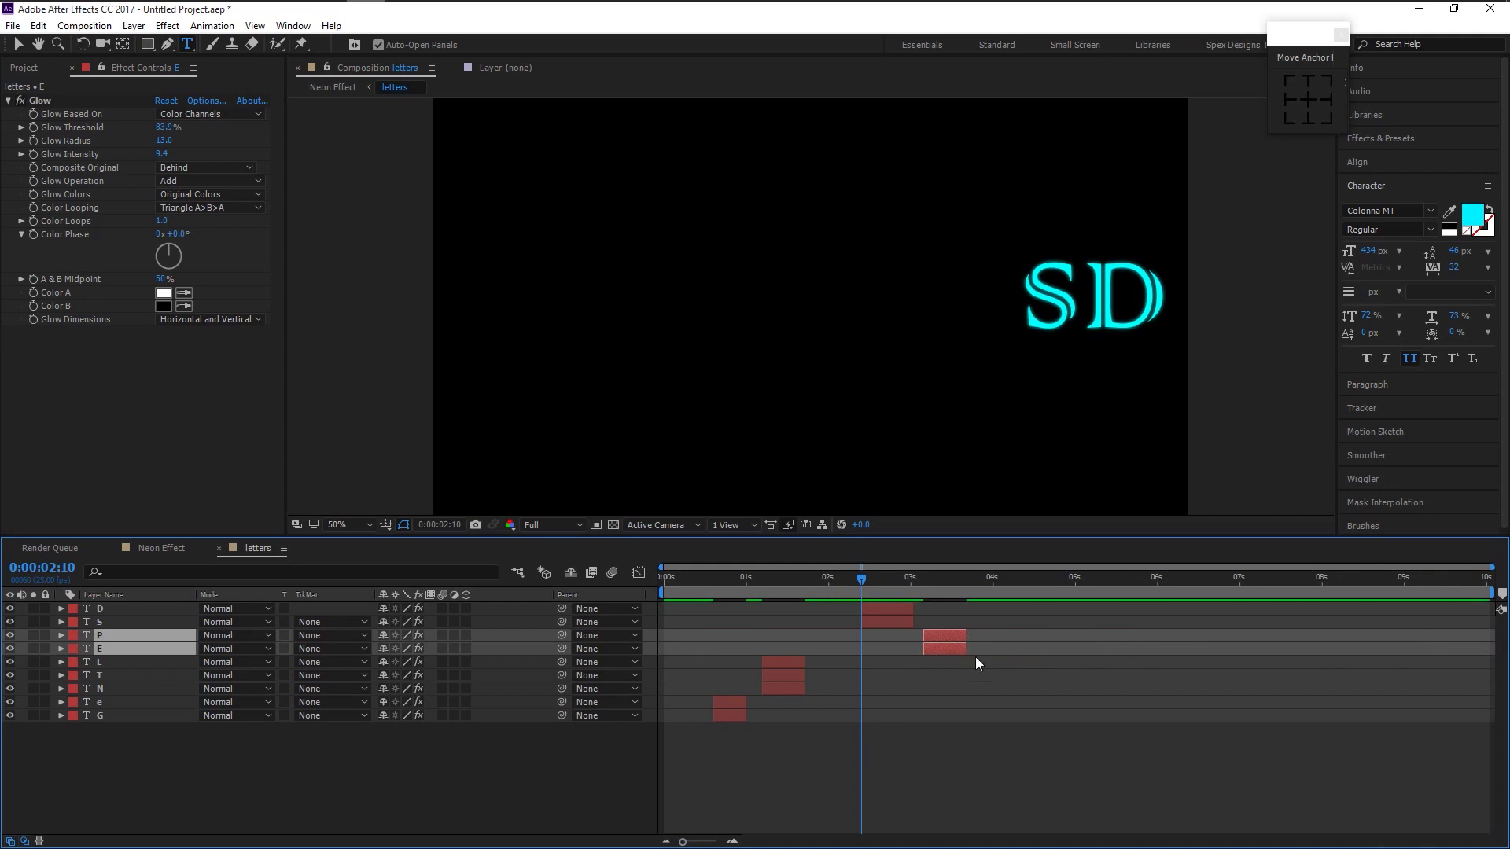
click(988, 768)
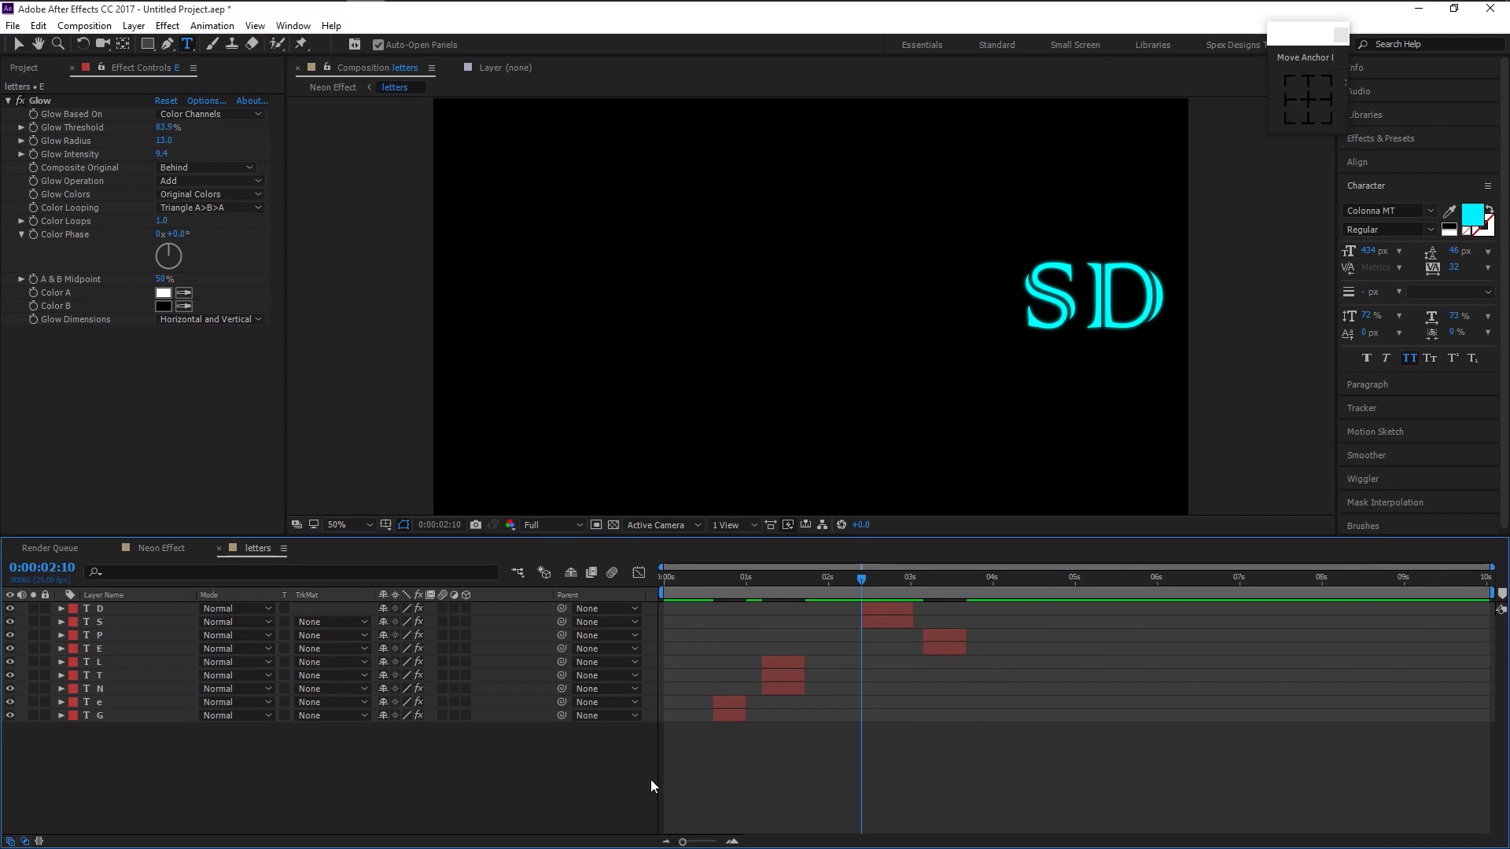
key(space)
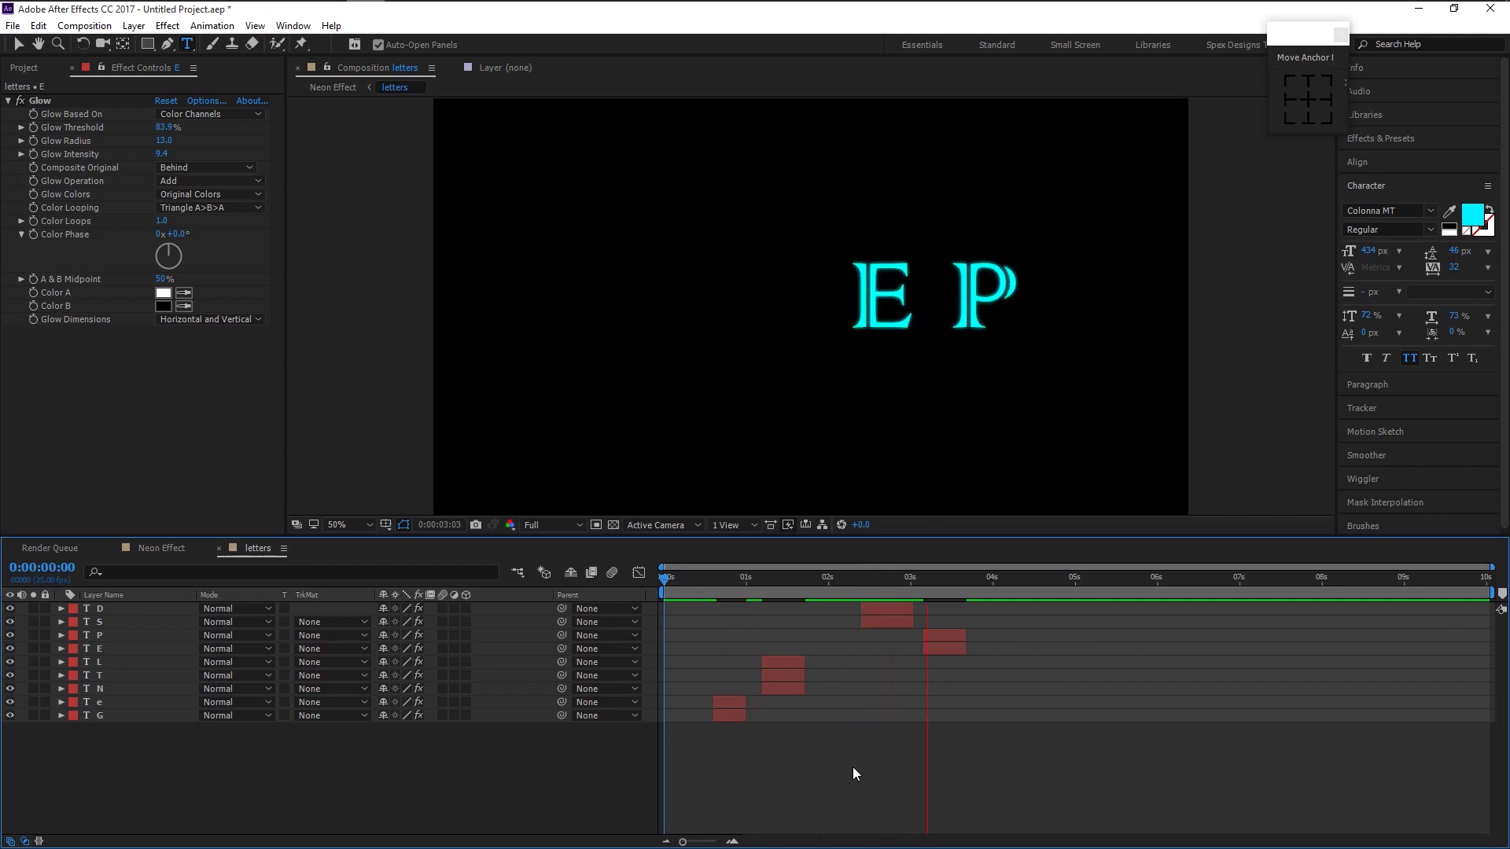
click(734, 702)
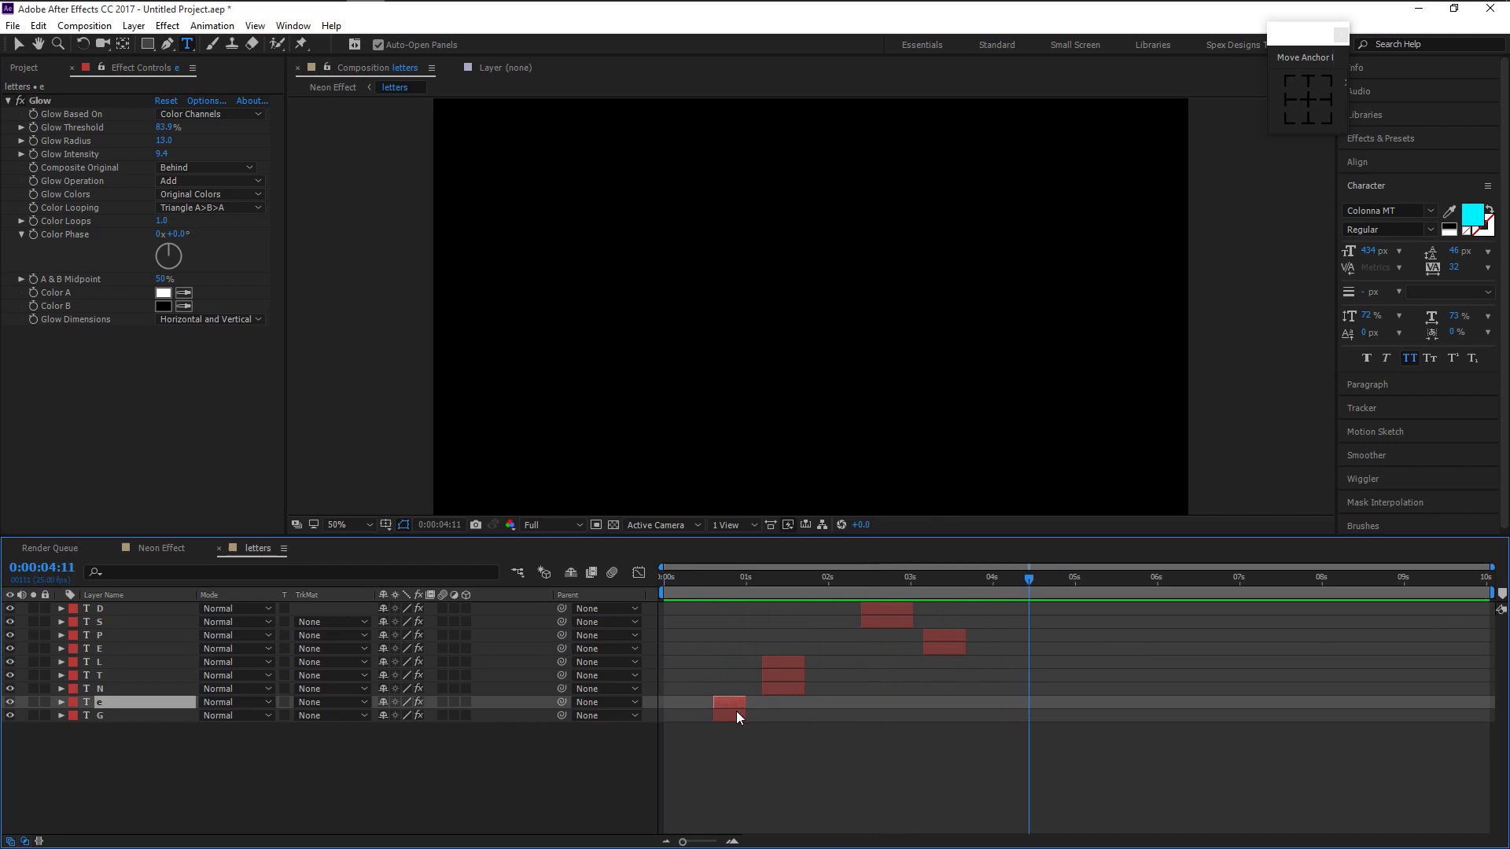
click(743, 579)
click(690, 589)
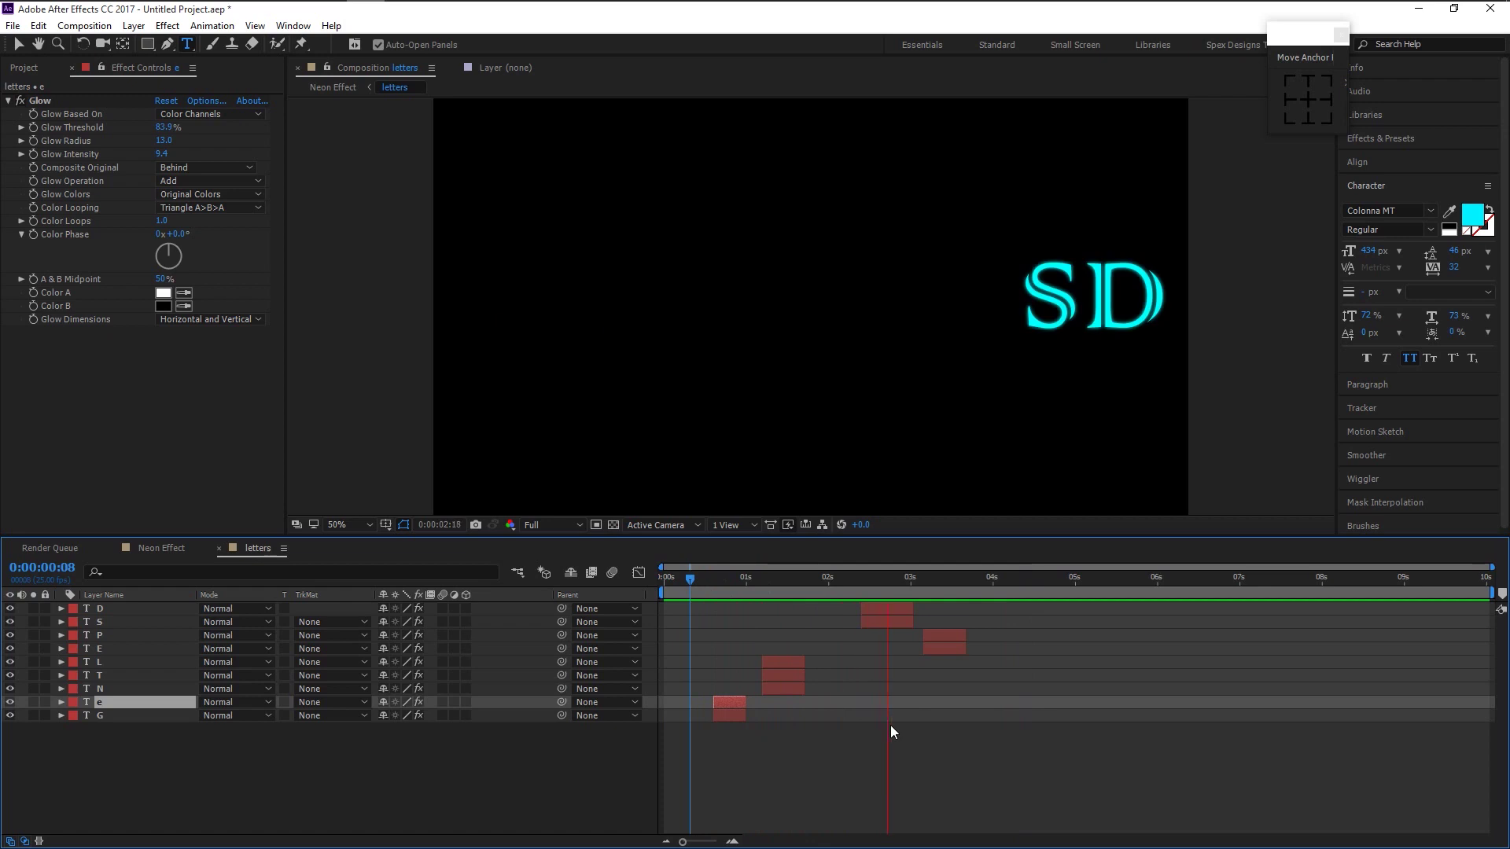
key(space)
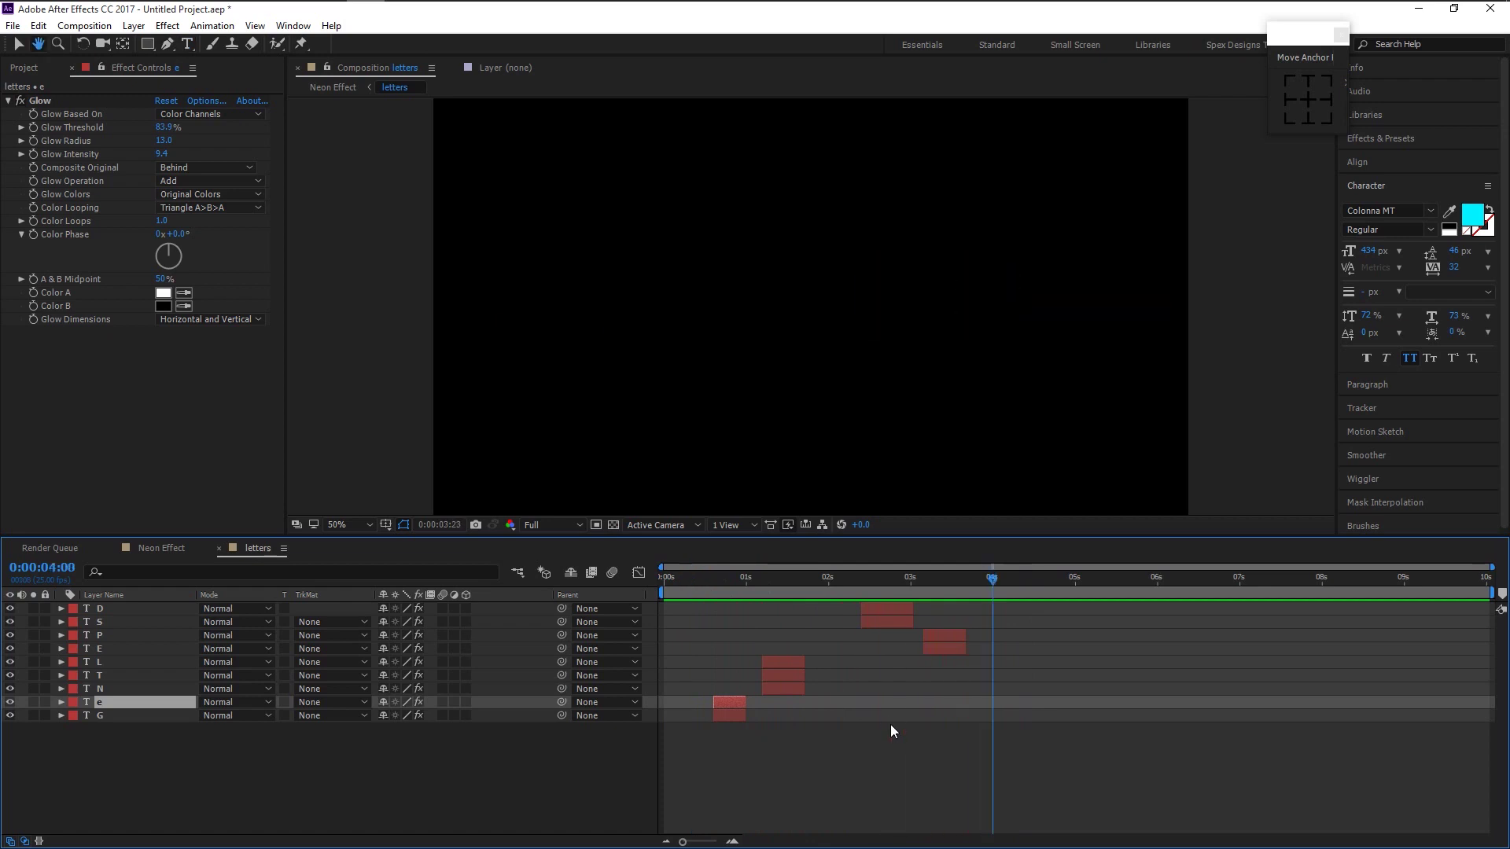
- Shift the e and G layers later, move S and D near the start, and preview
ctrl+click(730, 715)
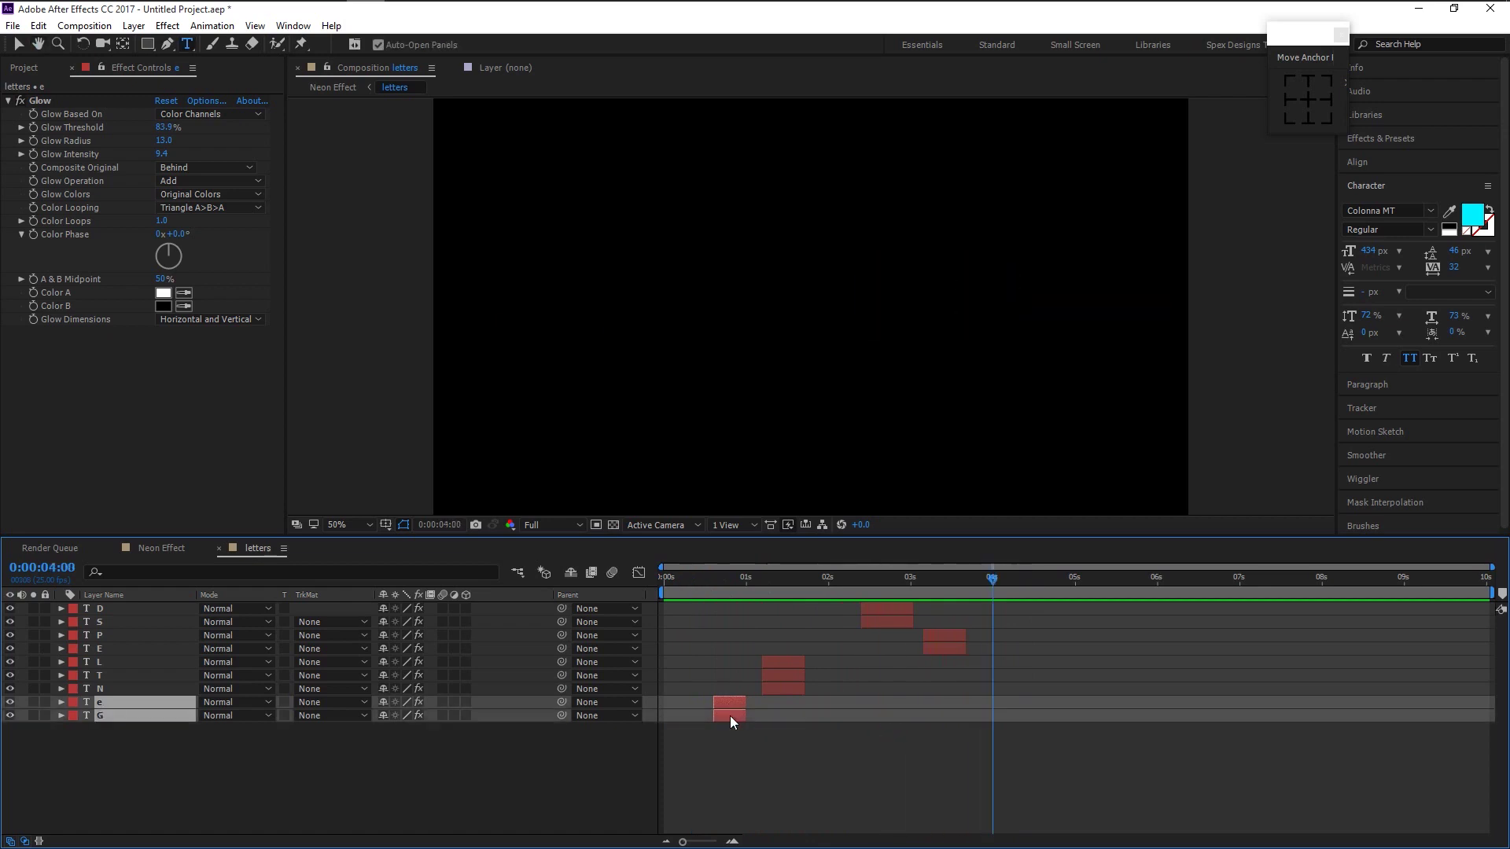
drag(724, 714, 828, 719)
click(881, 621)
ctrl+click(877, 610)
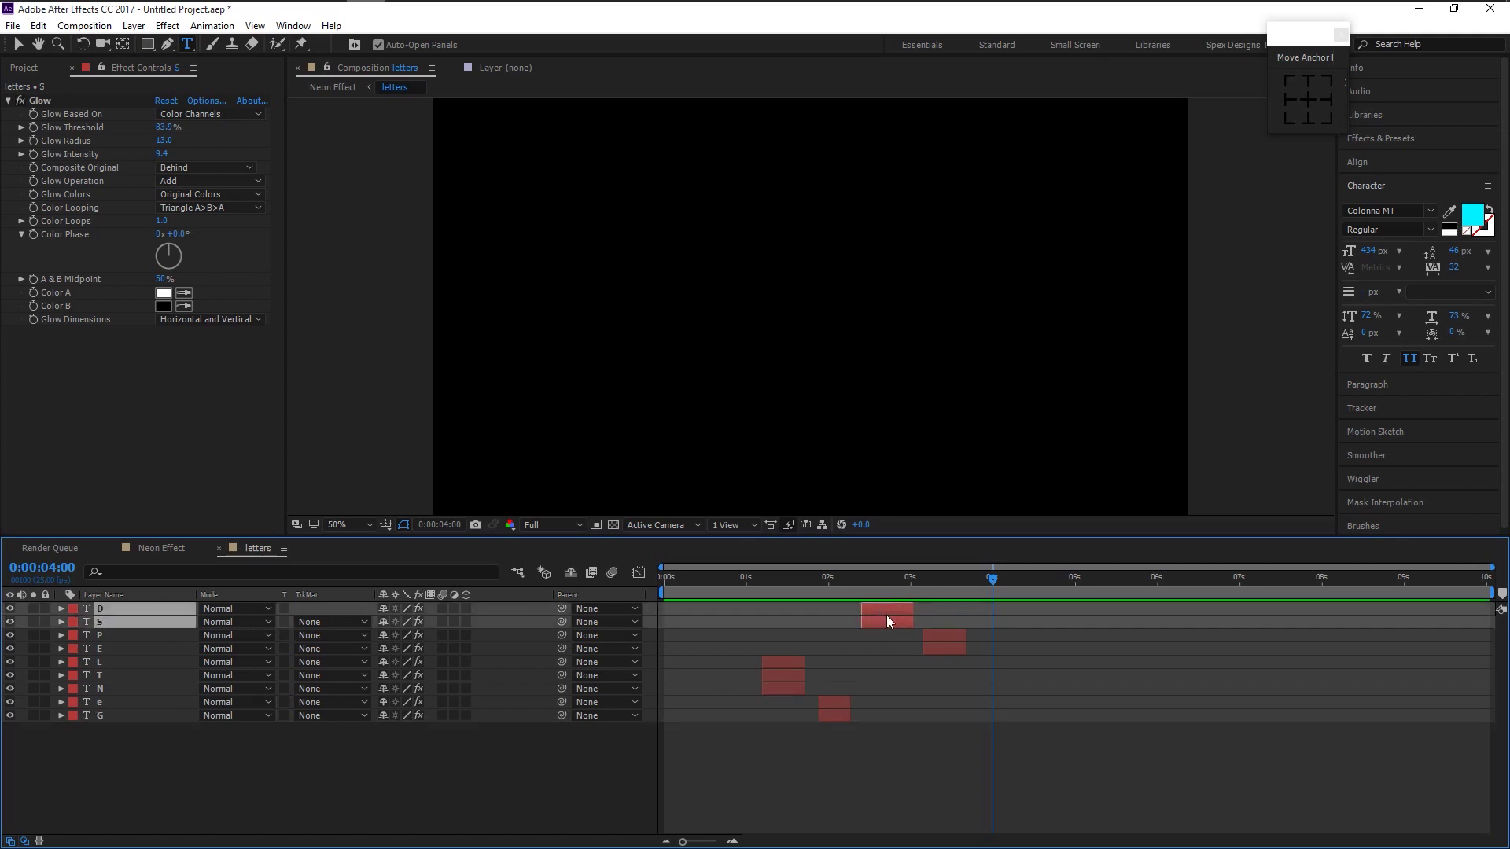
drag(870, 620, 720, 626)
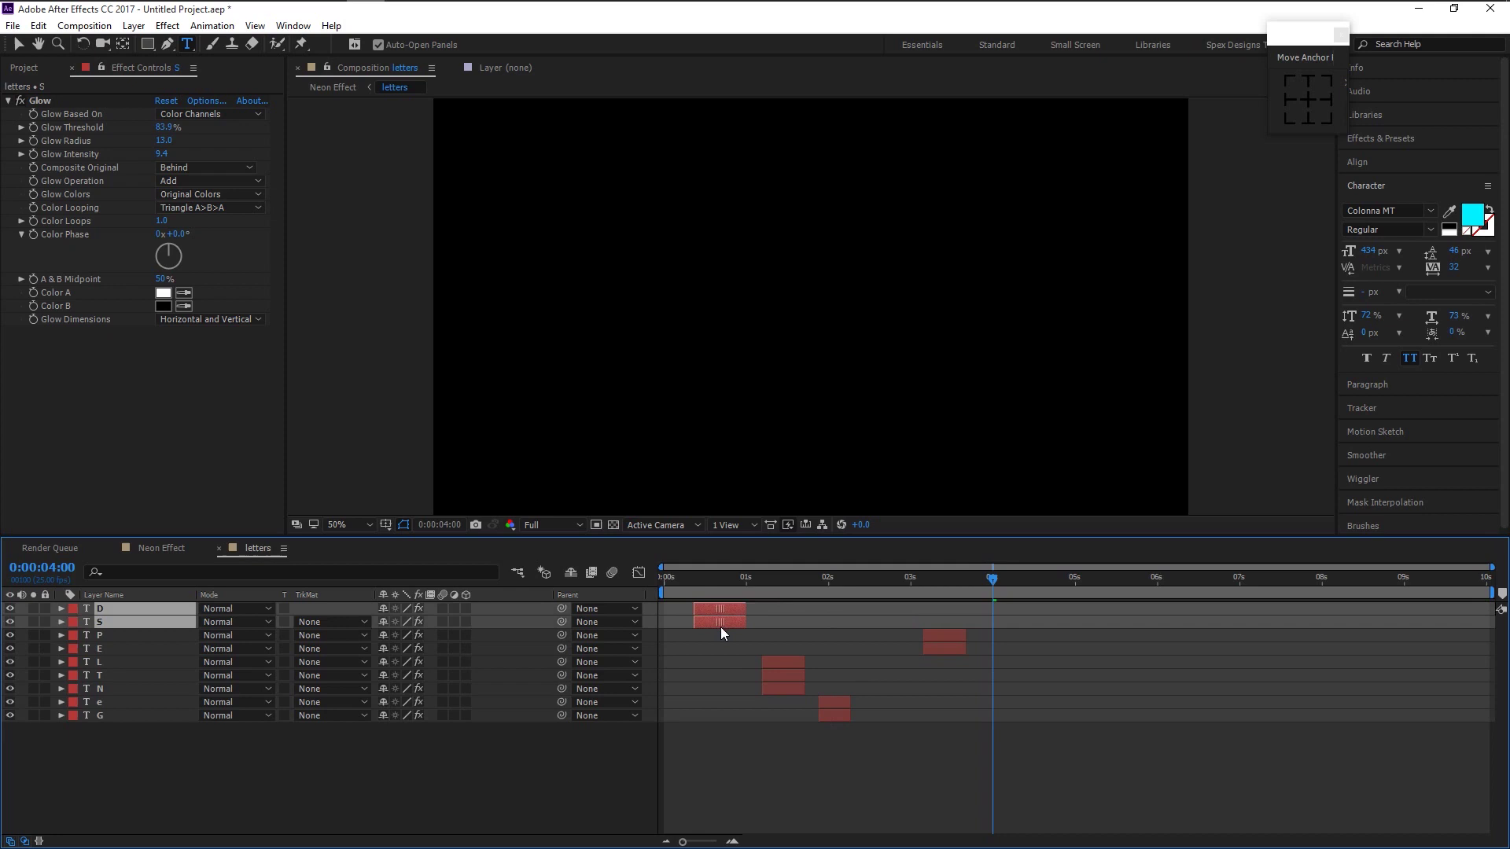
click(682, 580)
key(space)
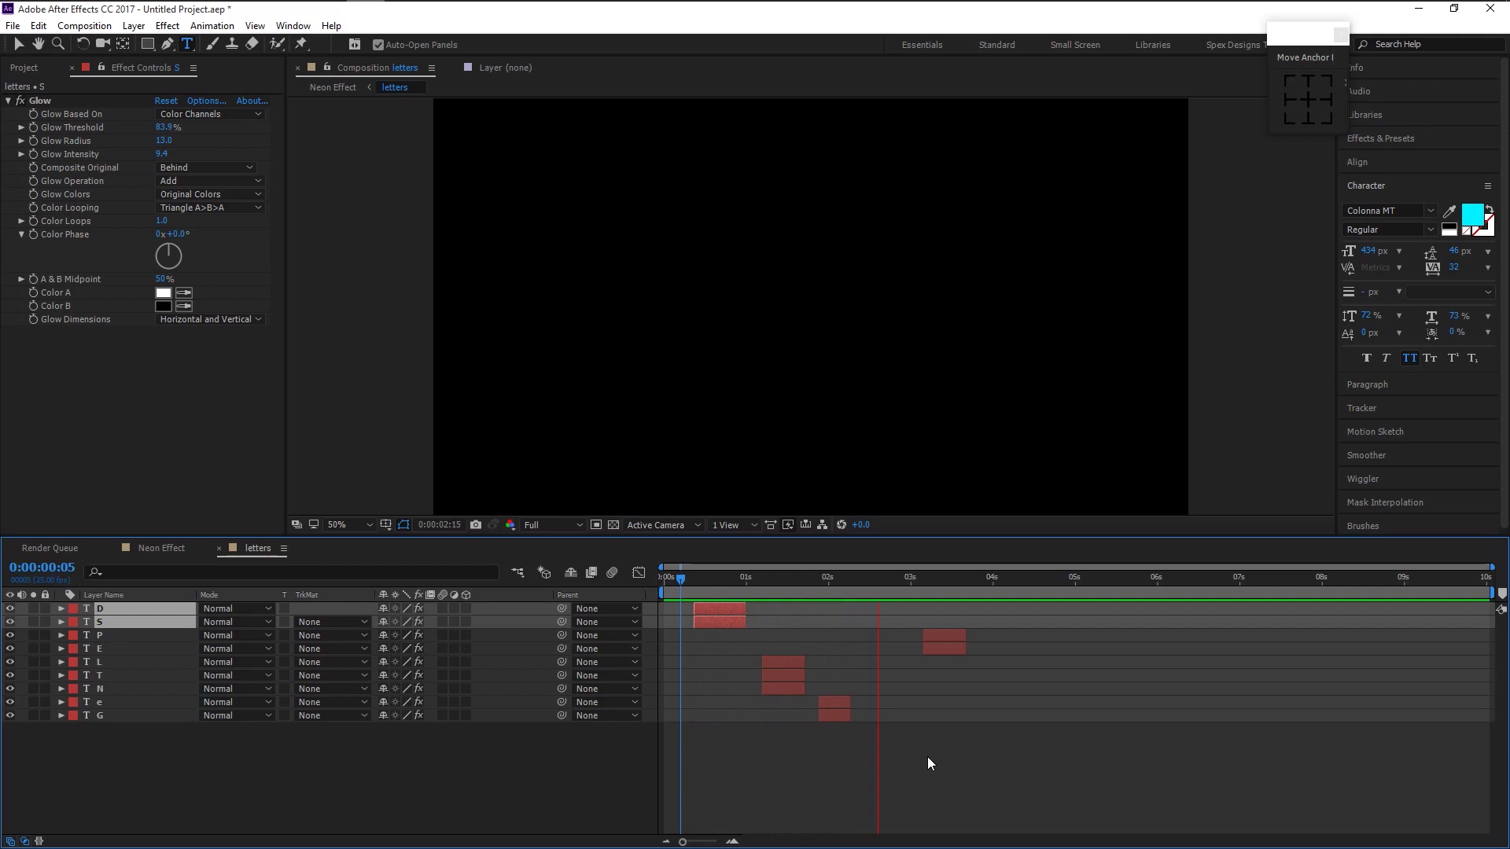
key(space)
key(space)
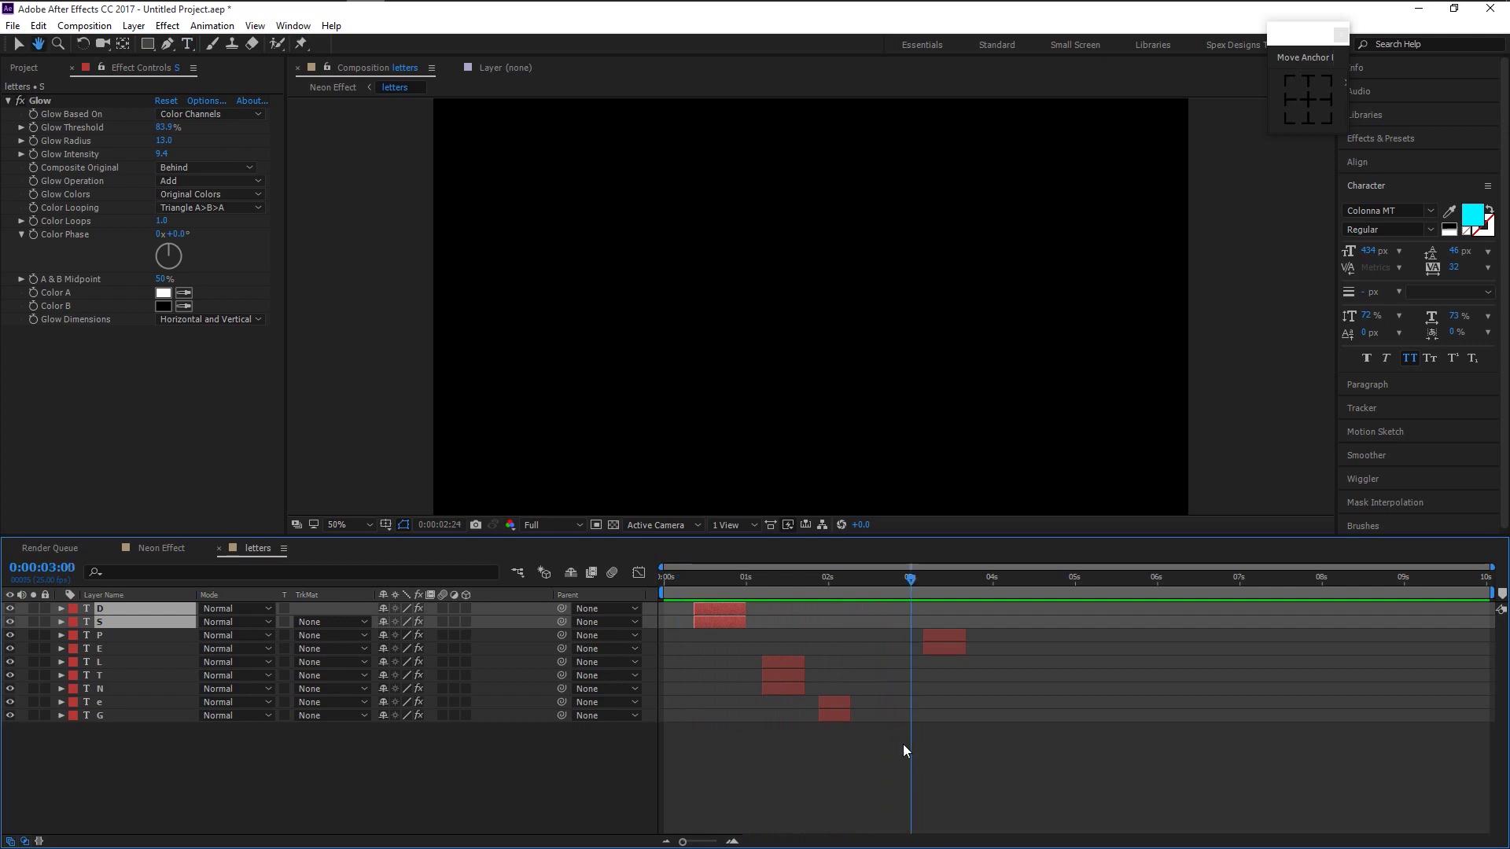
- Move the L, T and N layers earlier and S and D to start around 1:03
click(774, 659)
shift+click(780, 673)
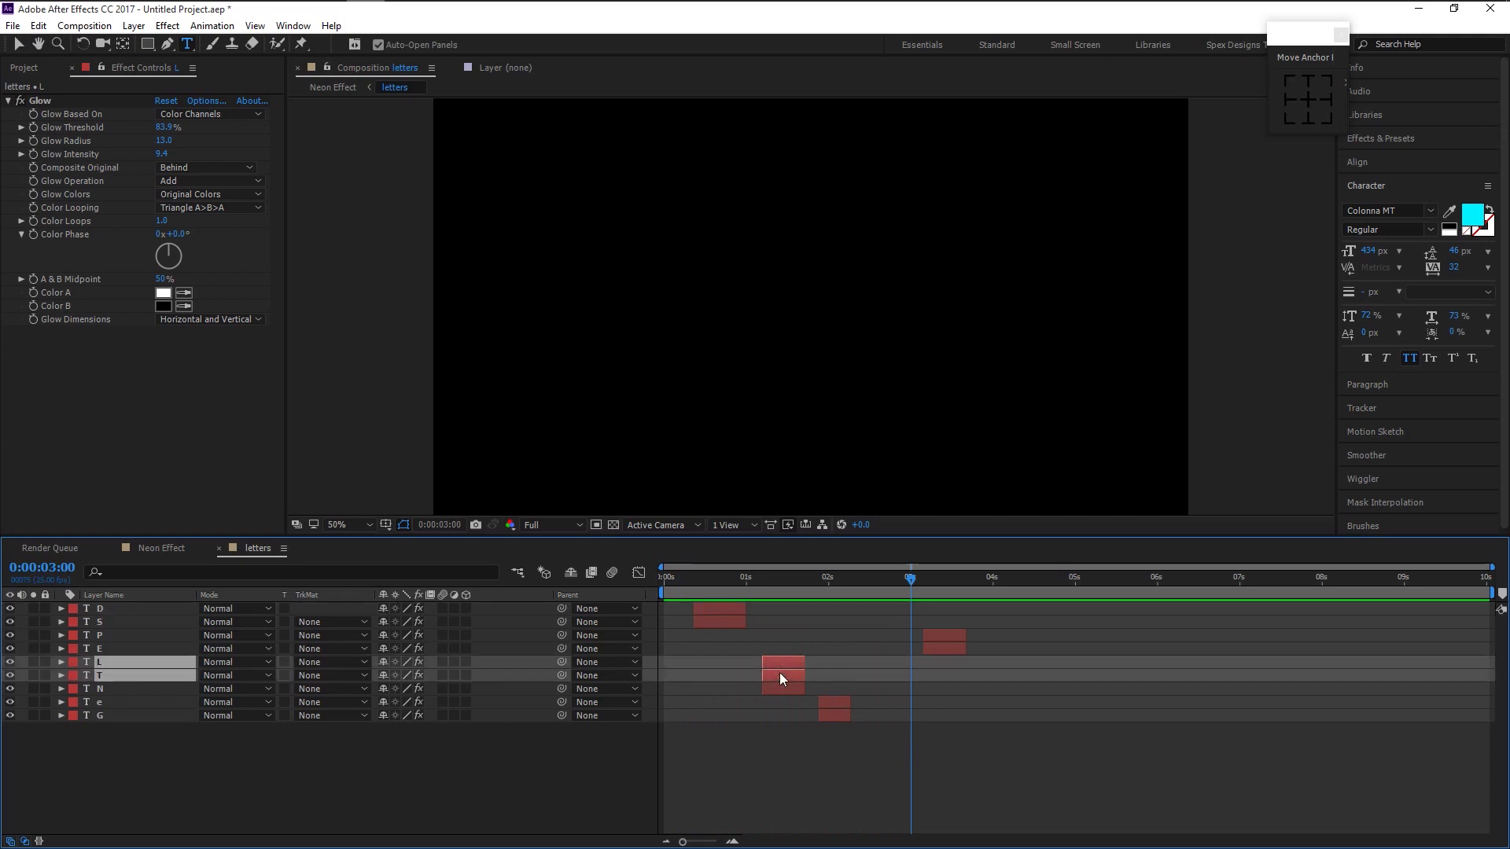
shift+click(780, 686)
drag(780, 687, 734, 686)
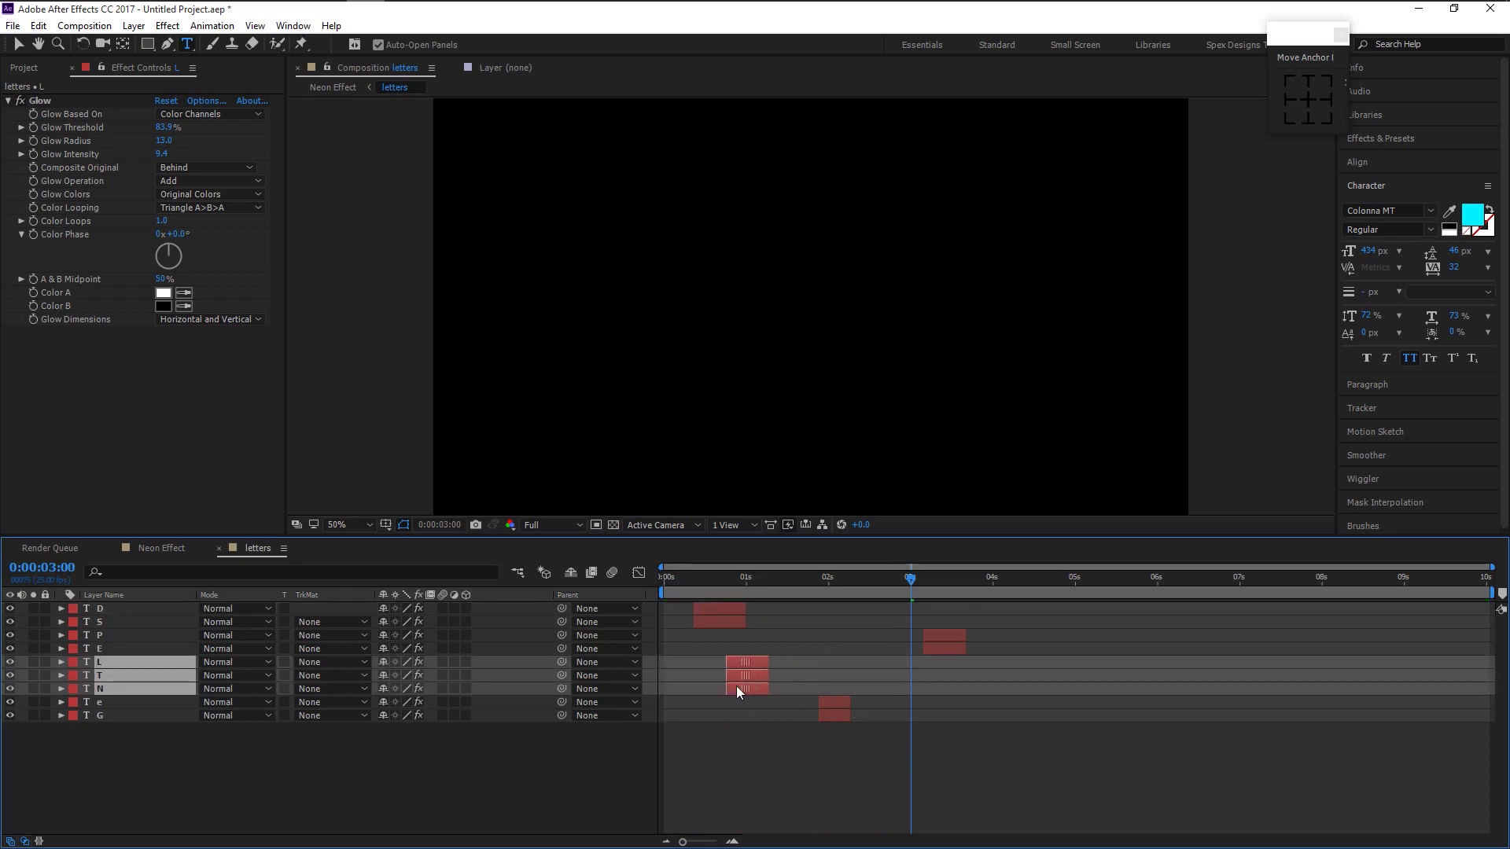
click(724, 617)
shift+click(725, 609)
drag(730, 617, 804, 639)
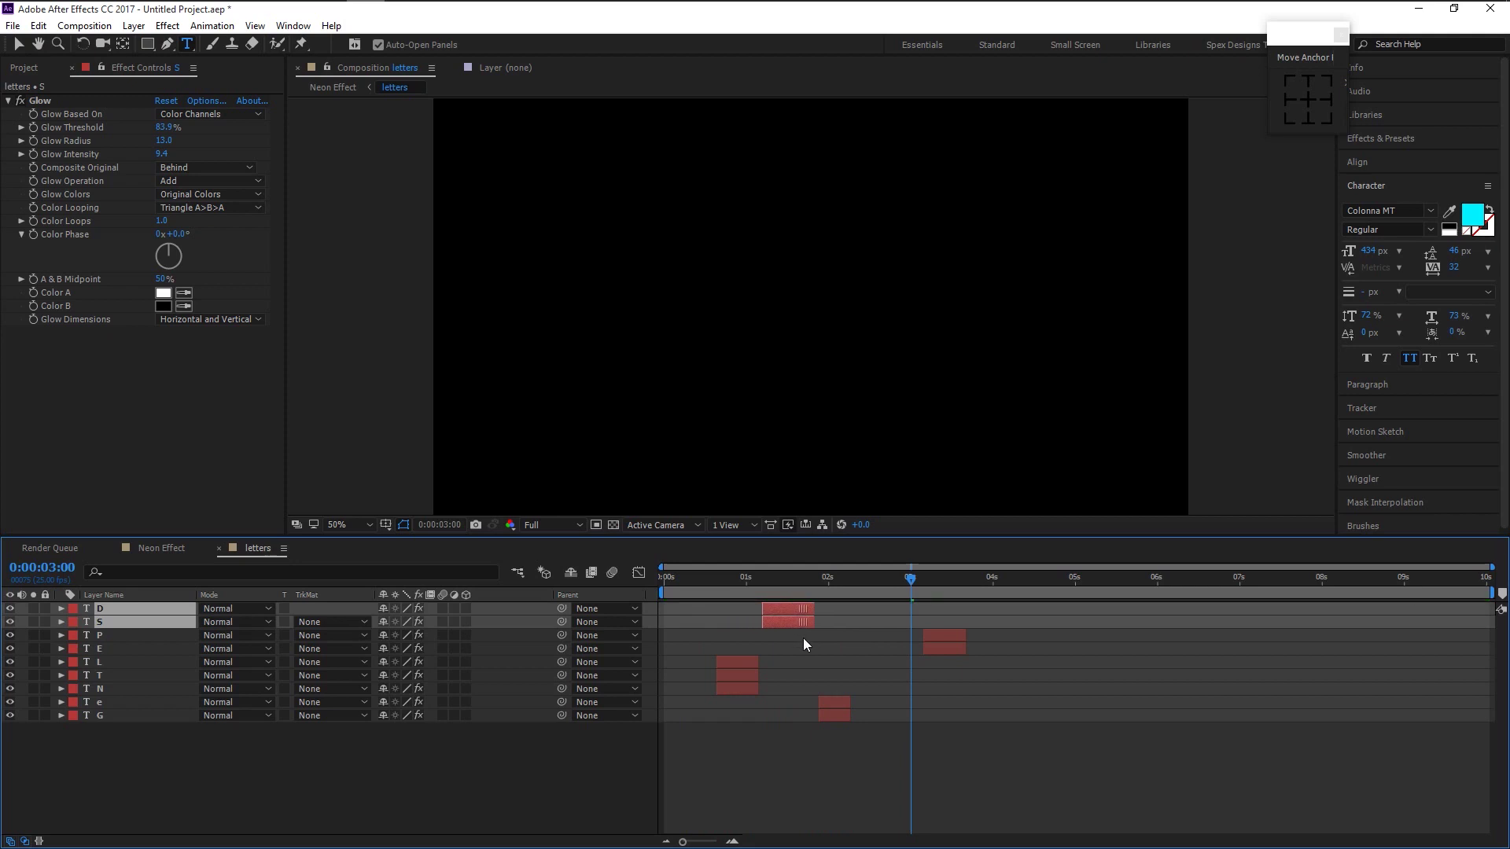
- Nudge the e, G and S layers slightly later and preview the letter flicker
click(838, 705)
shift+click(836, 714)
drag(837, 714, 852, 714)
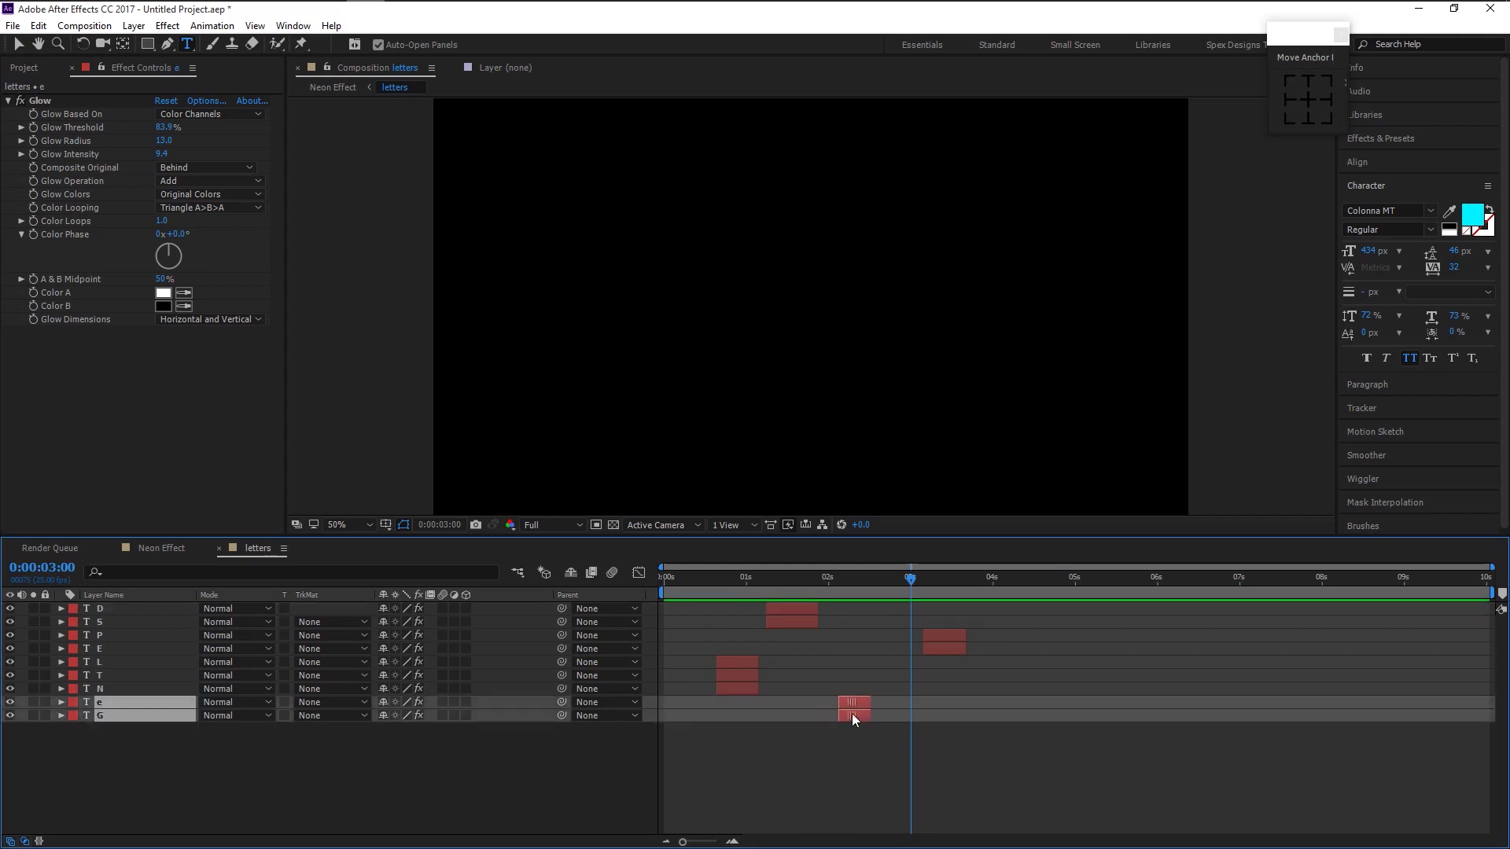
mouse_move(780, 624)
mouse_down()
mouse_move(787, 612)
mouse_move(703, 588)
mouse_up()
key(space)
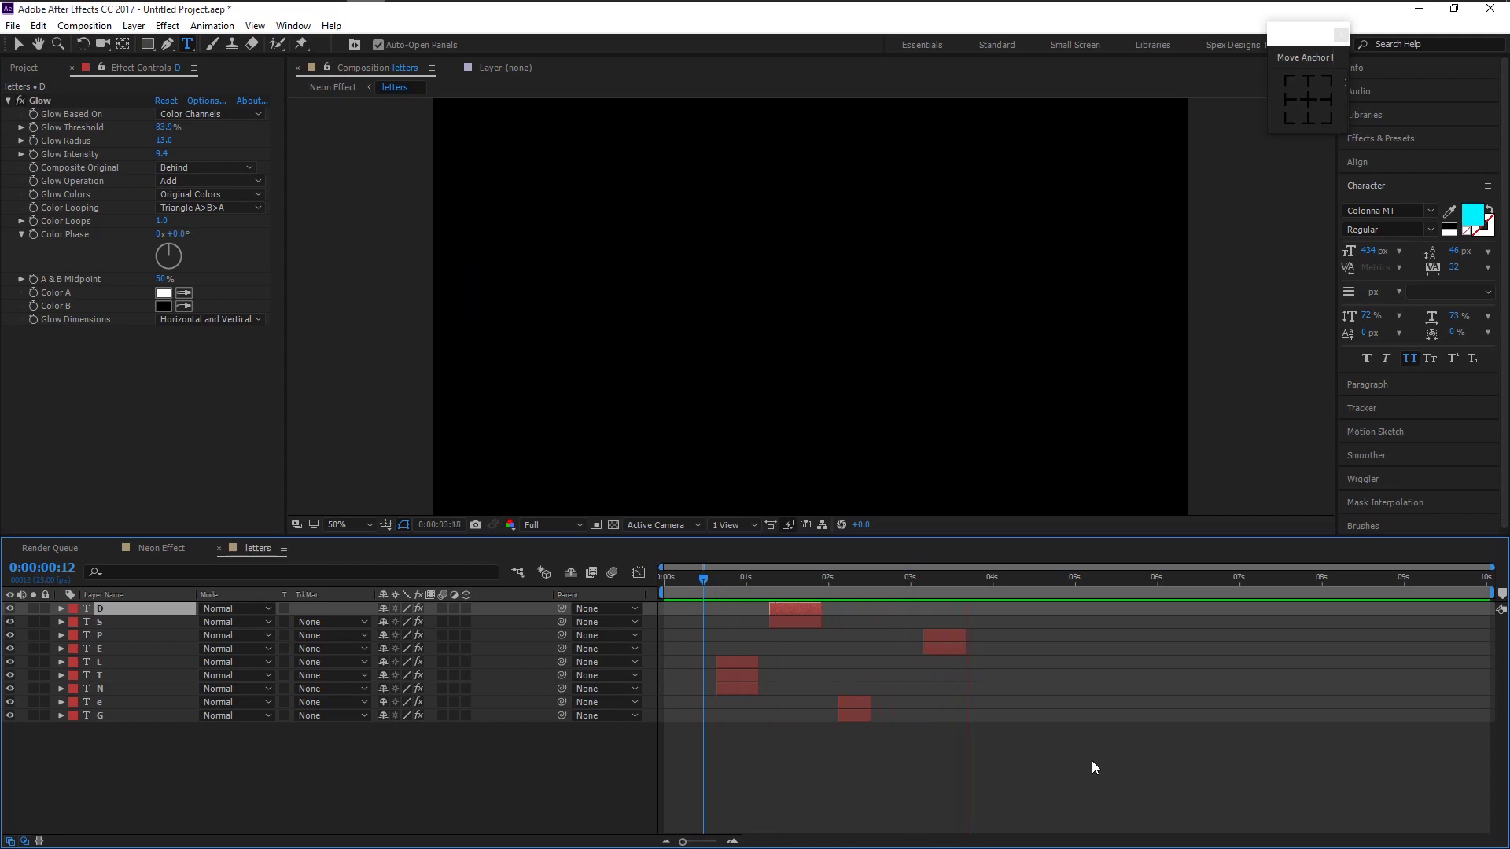
key(space)
- Move the E and P layers slightly earlier, then select all nine letter layers
click(935, 653)
shift+click(931, 640)
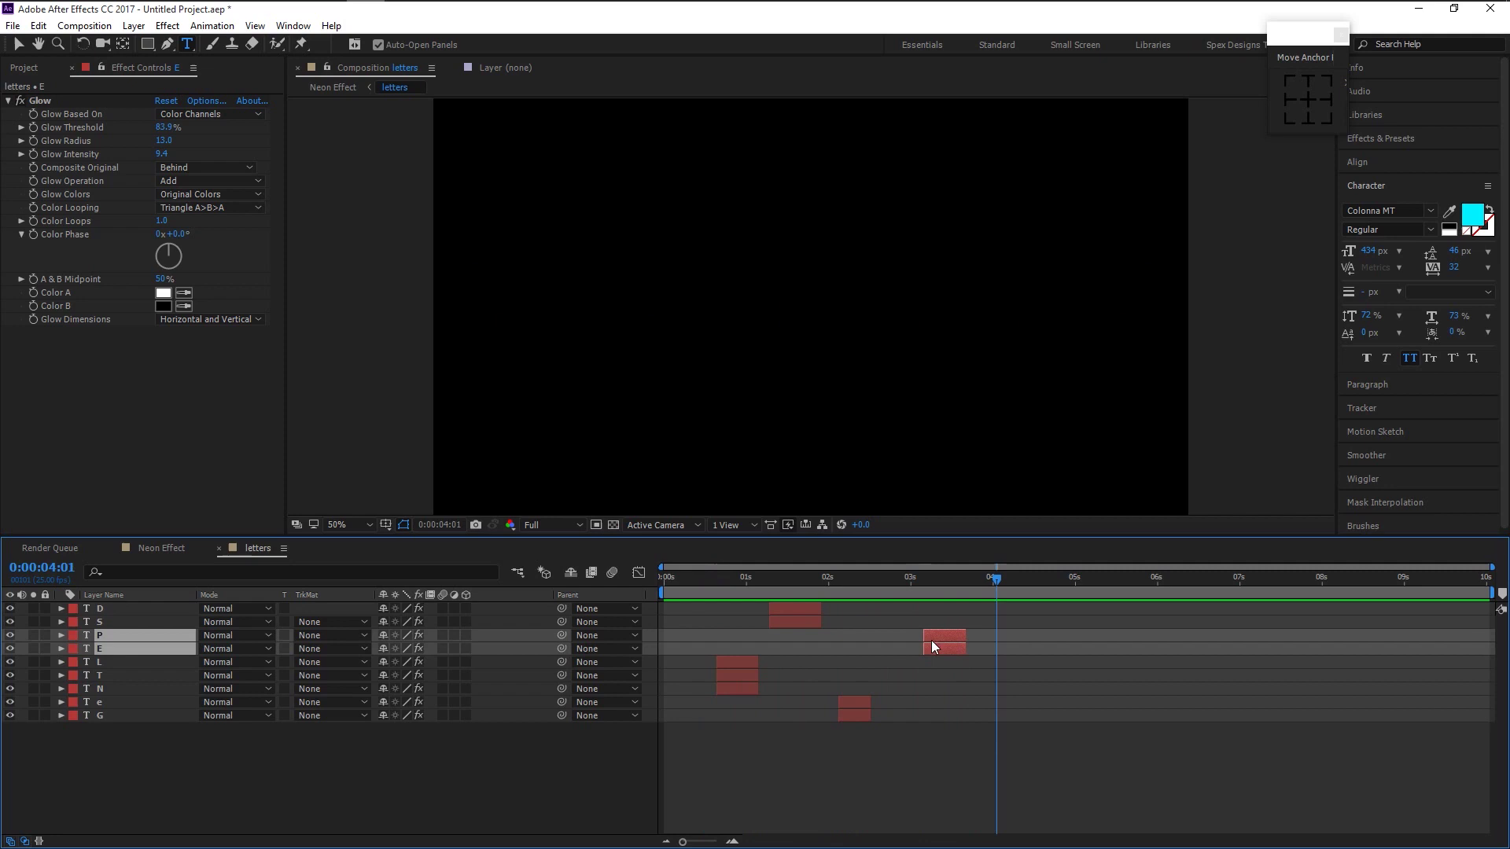
drag(931, 640, 895, 657)
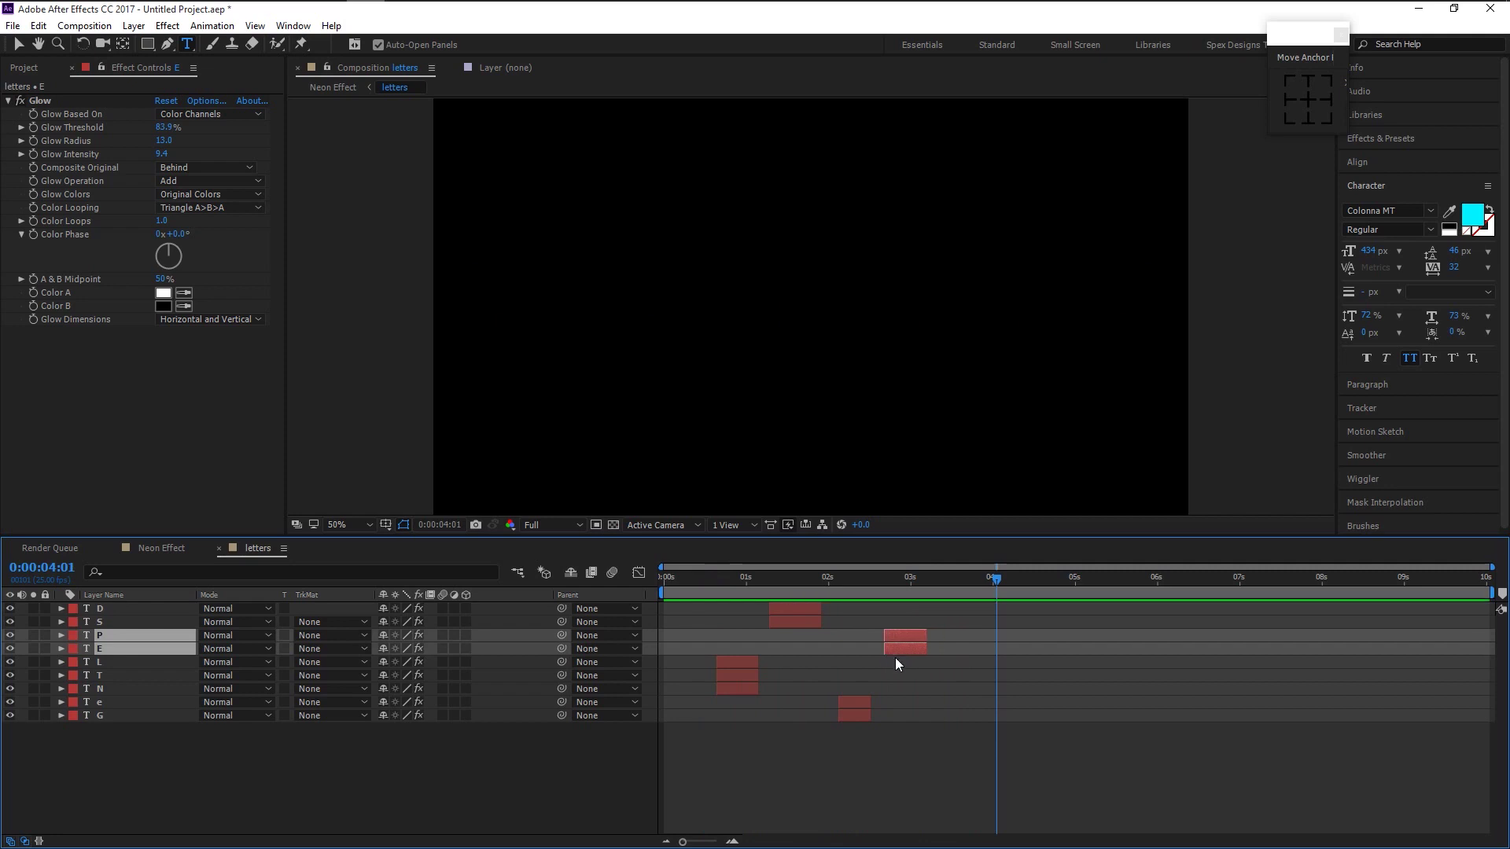
click(890, 773)
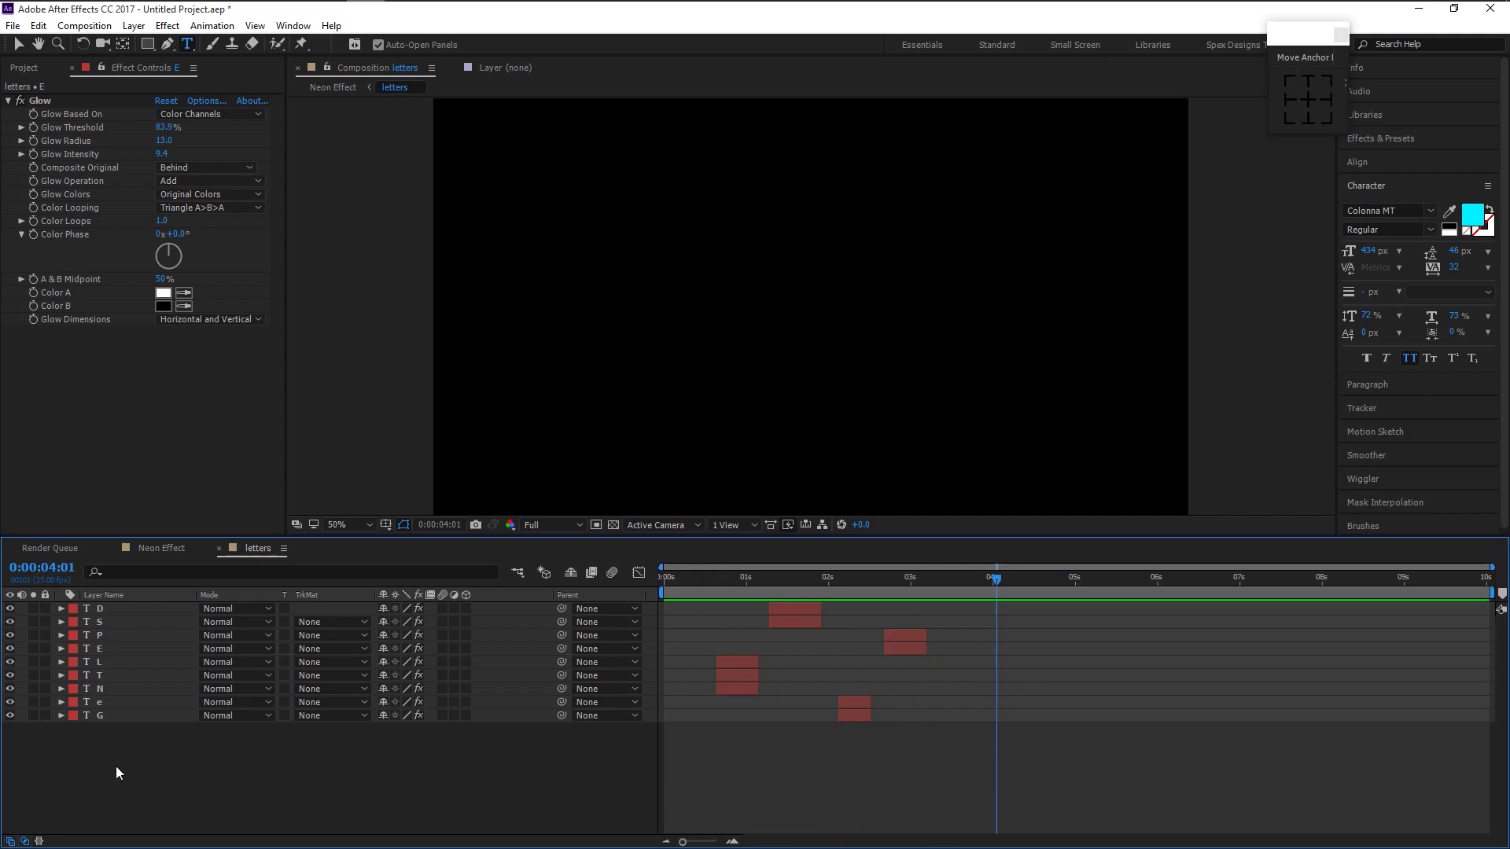
drag(116, 766, 150, 613)
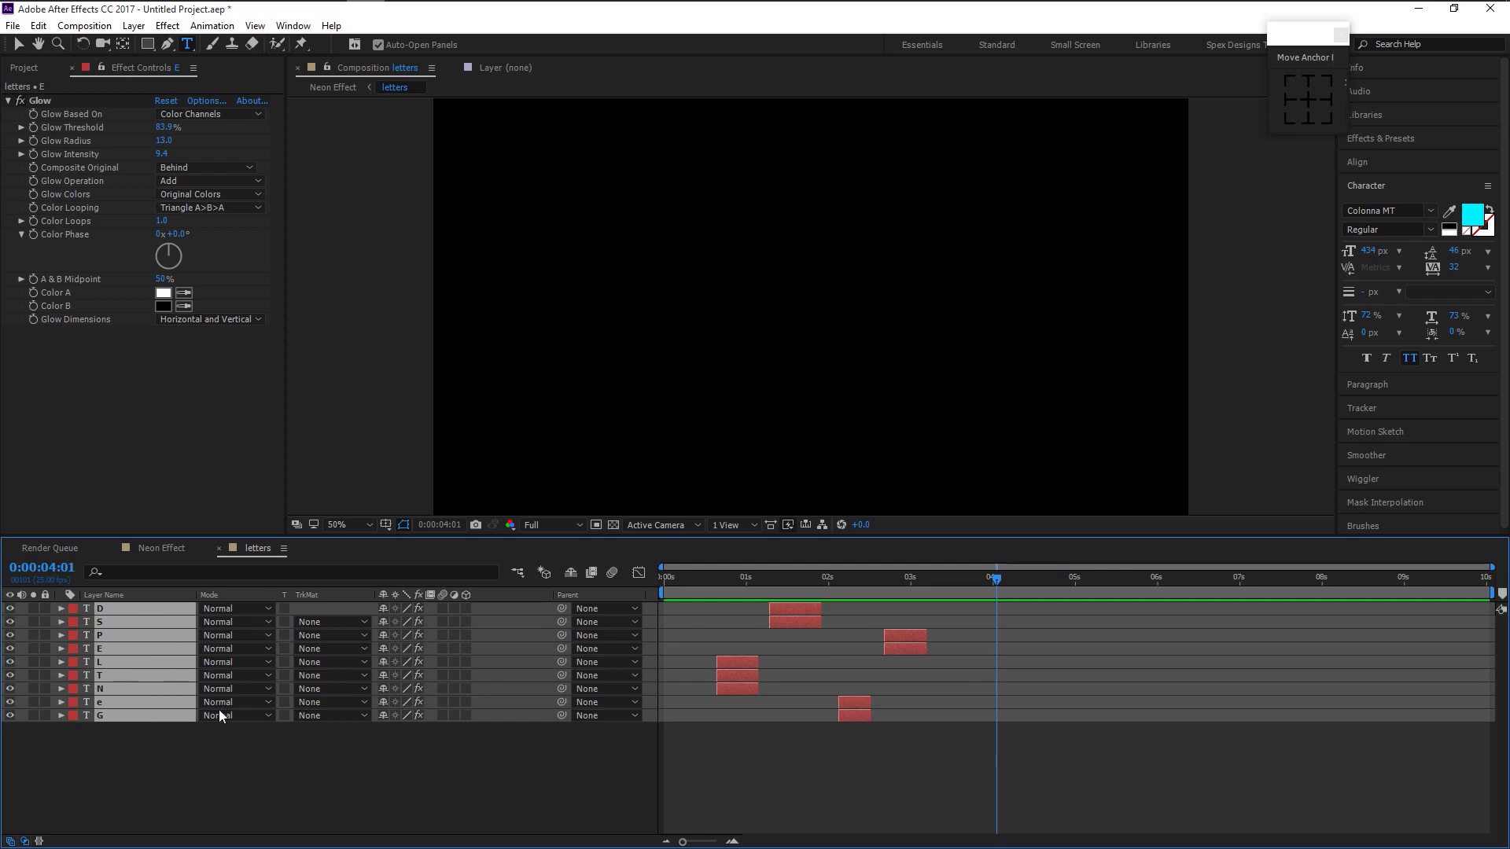
- Duplicate all letter layers, slide the copies later and extend them to the comp end
click(287, 806)
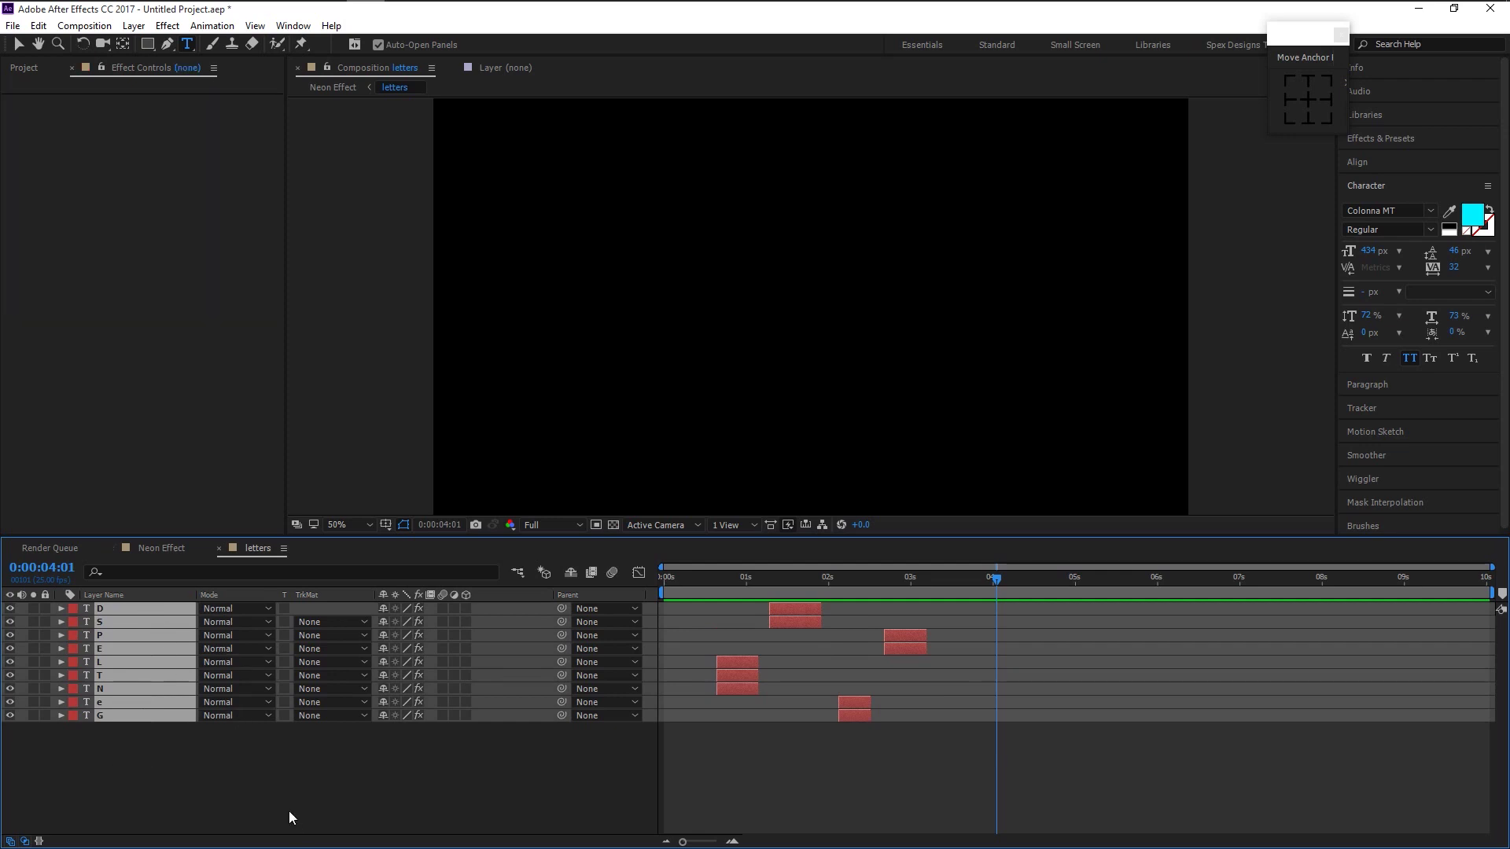
key(ctrl+d)
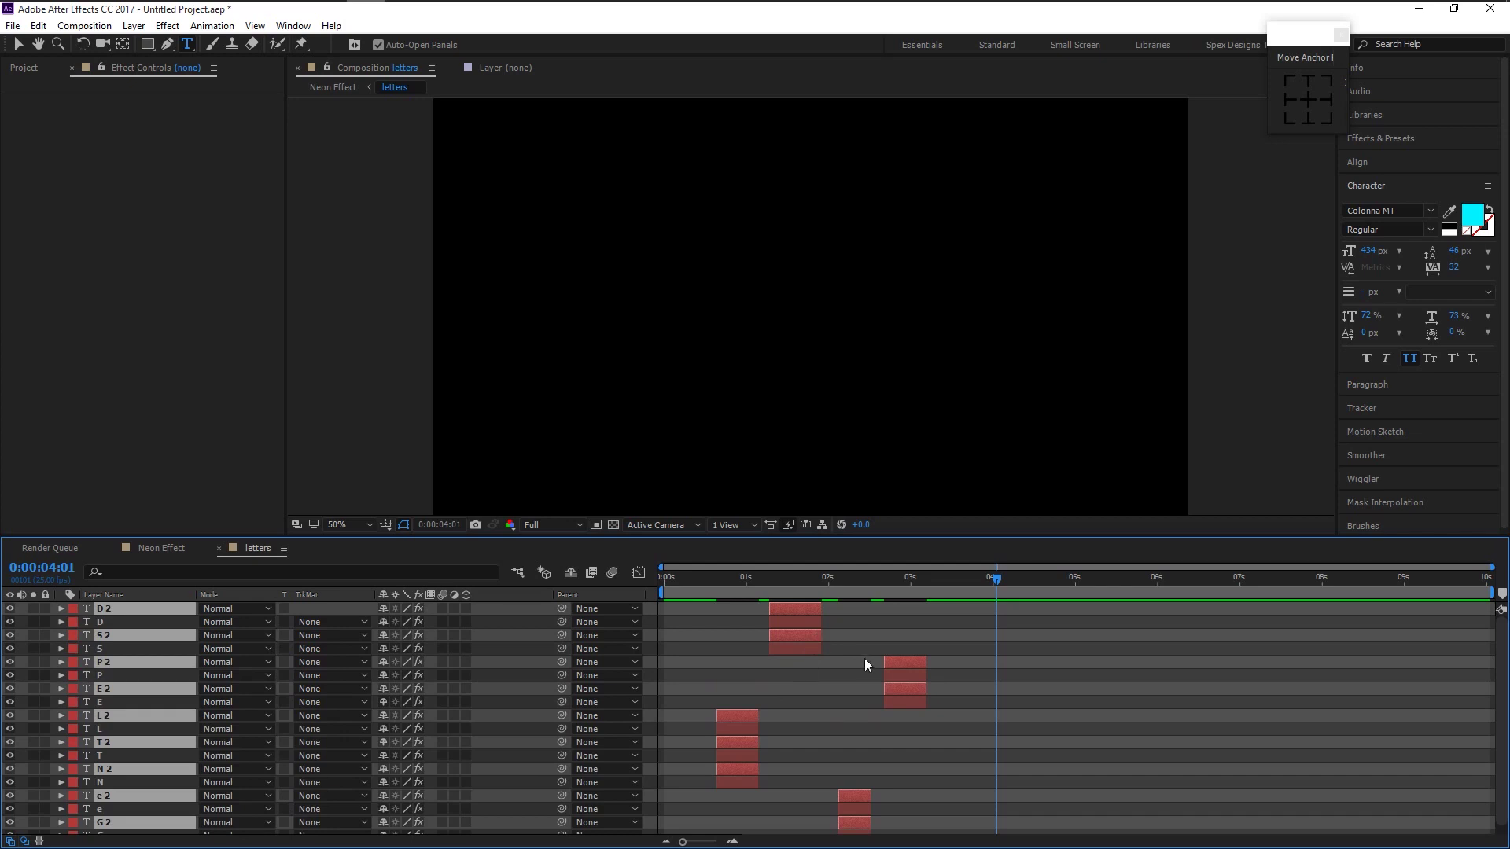
drag(790, 642, 1030, 657)
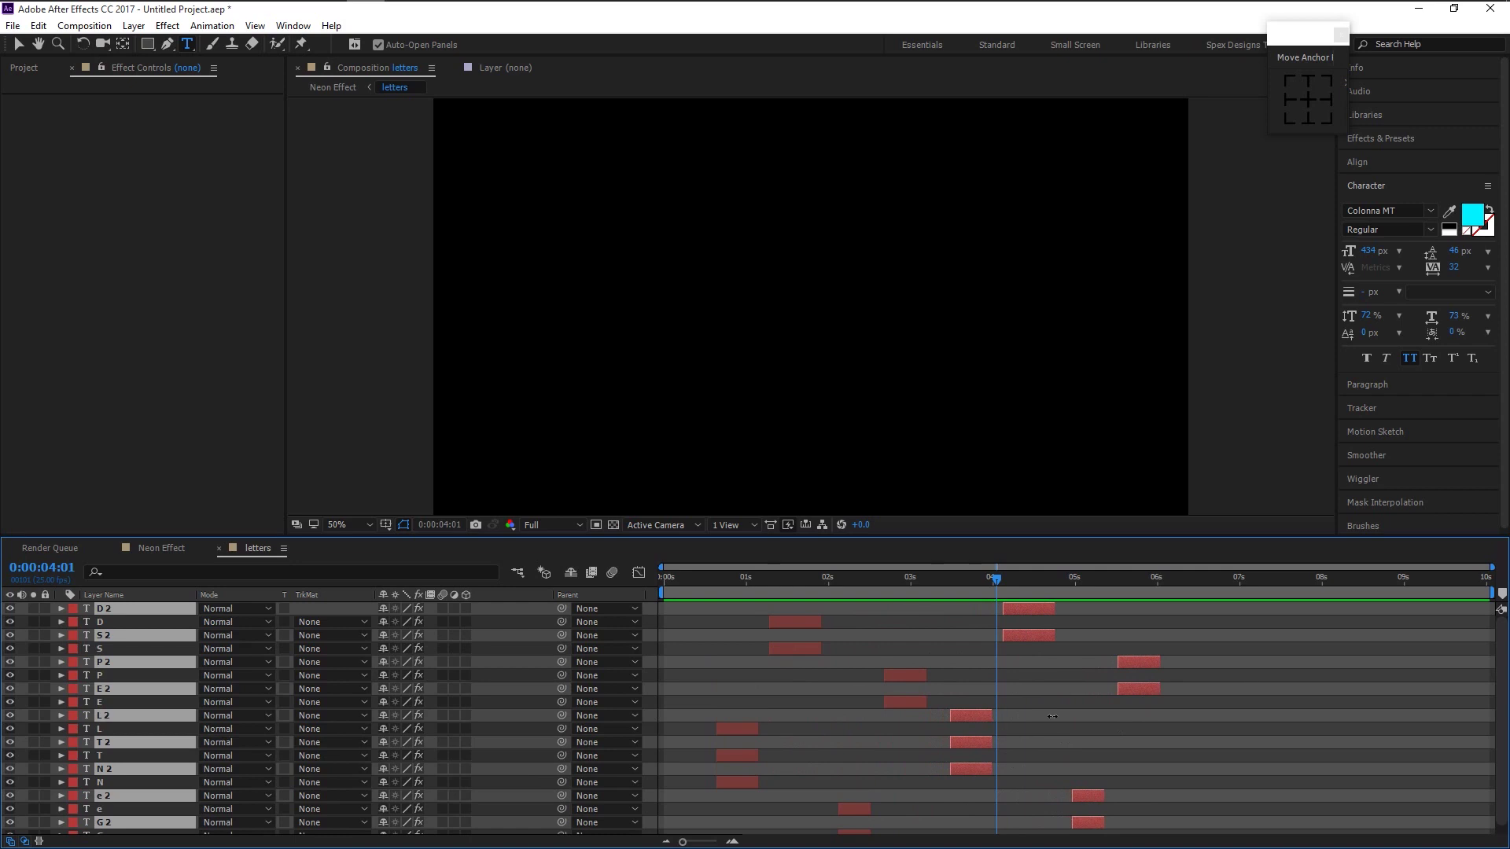
drag(1052, 716, 1506, 723)
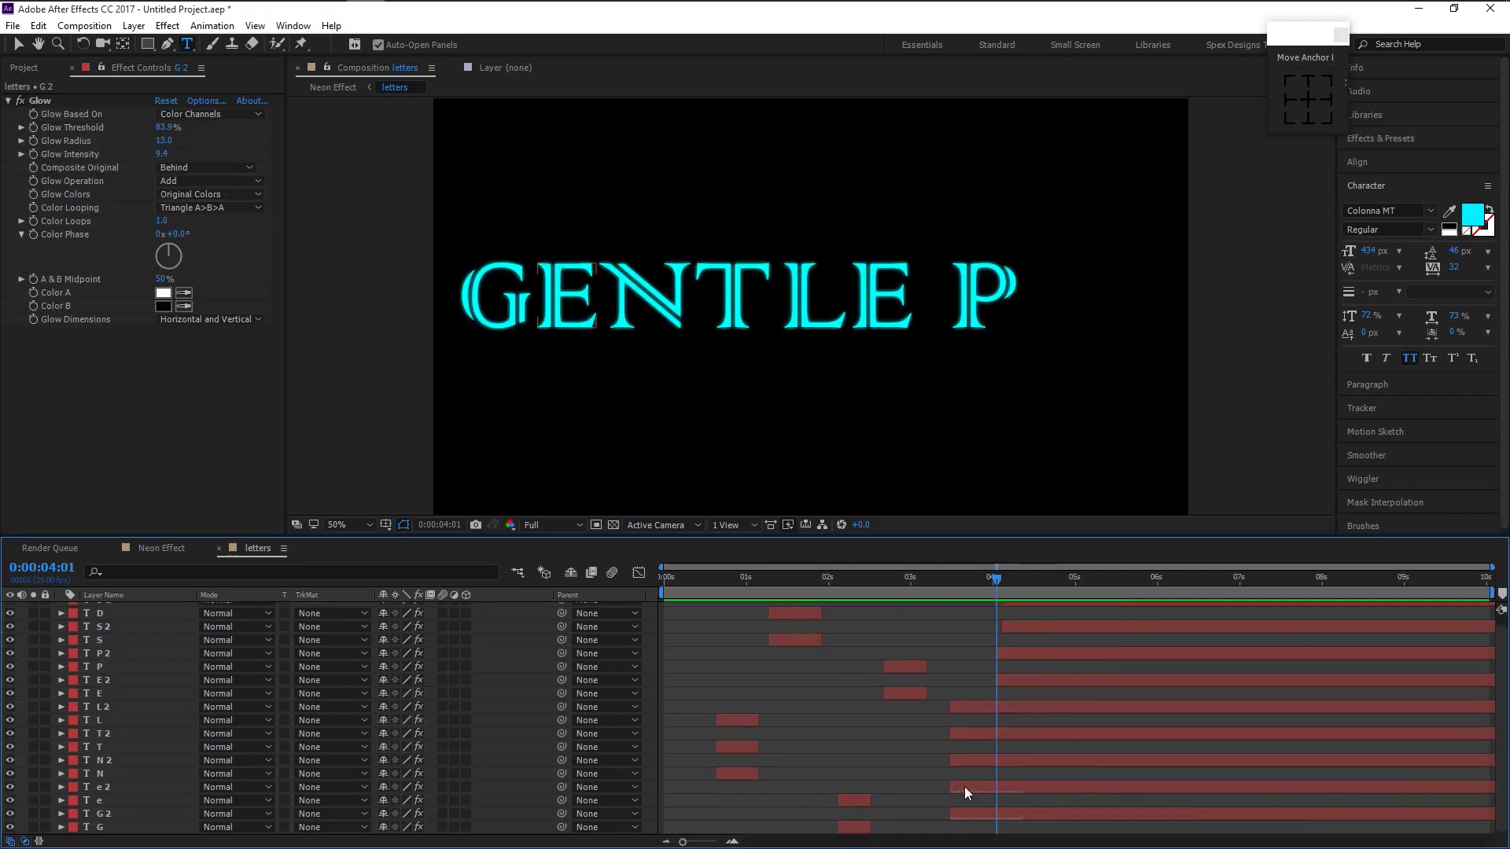
- Make the e 2, G 2, L 2, T 2 and N 2 duplicates start at the current time
click(964, 786)
ctrl+click(967, 811)
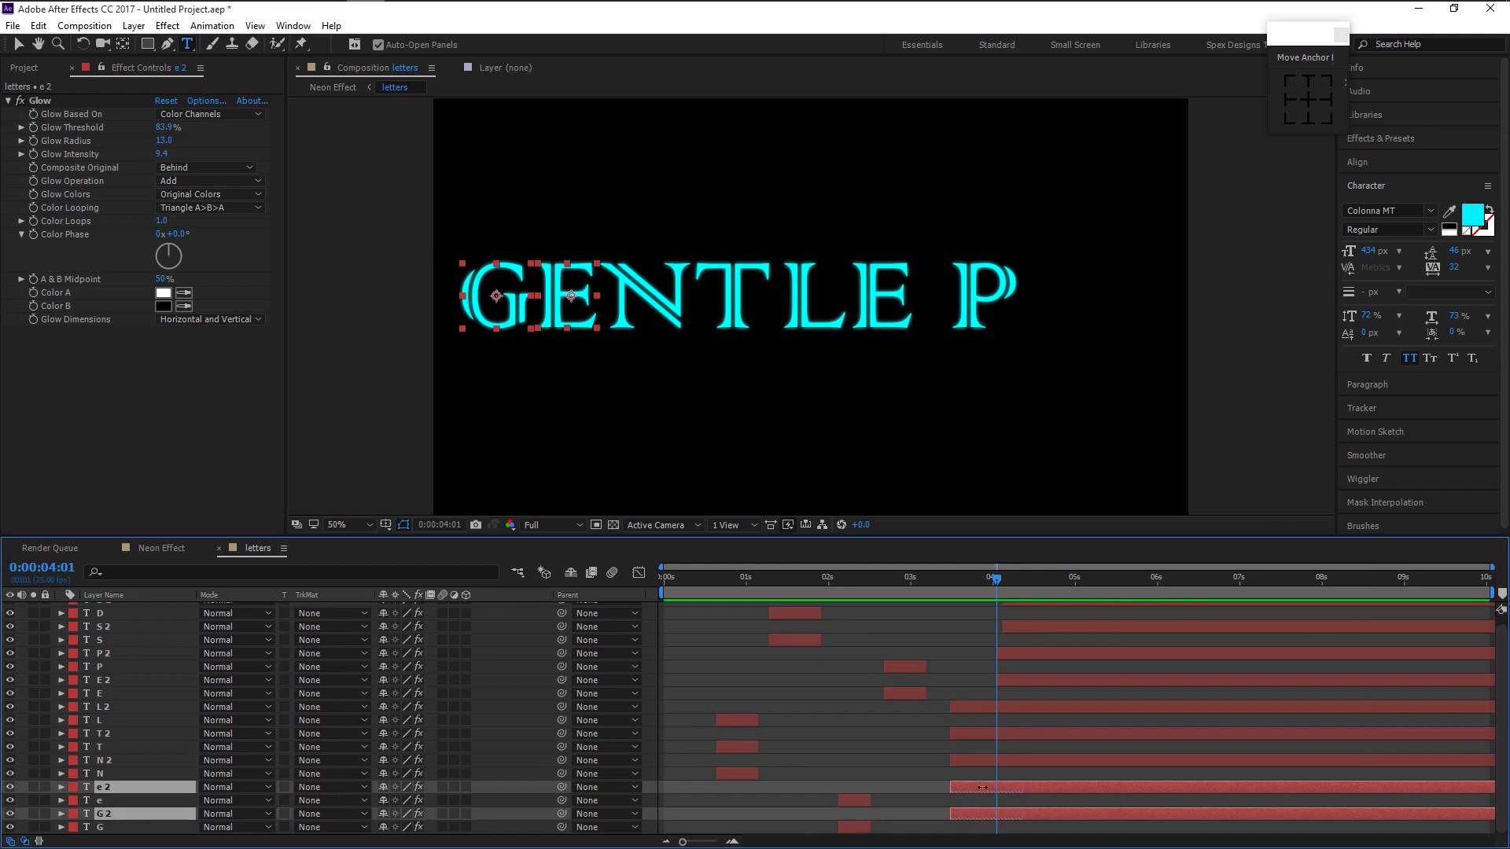
drag(983, 787, 997, 787)
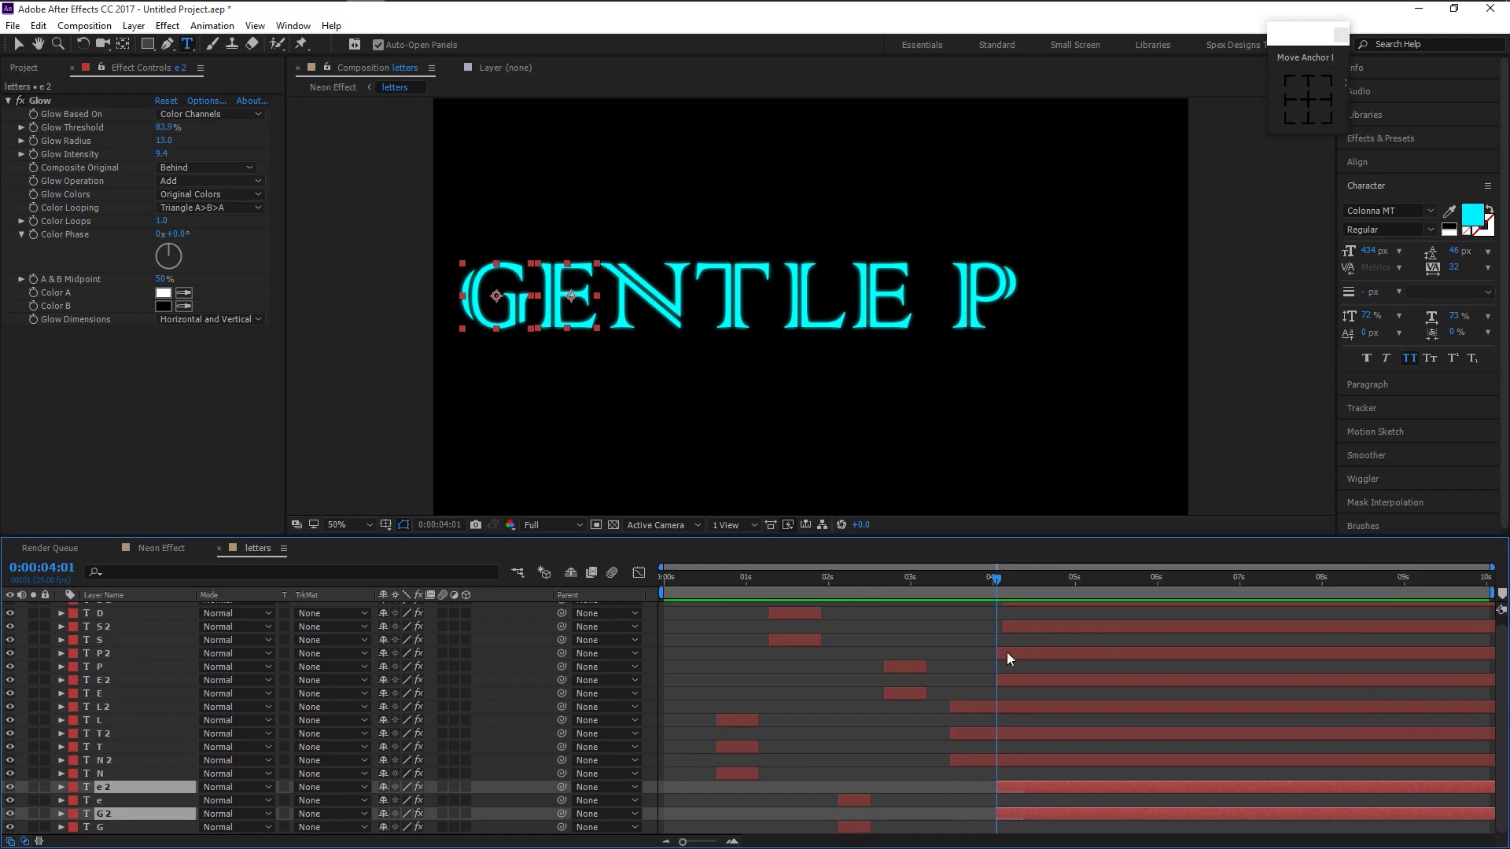
drag(1011, 626, 1006, 626)
scroll(1025, 688, up, 1)
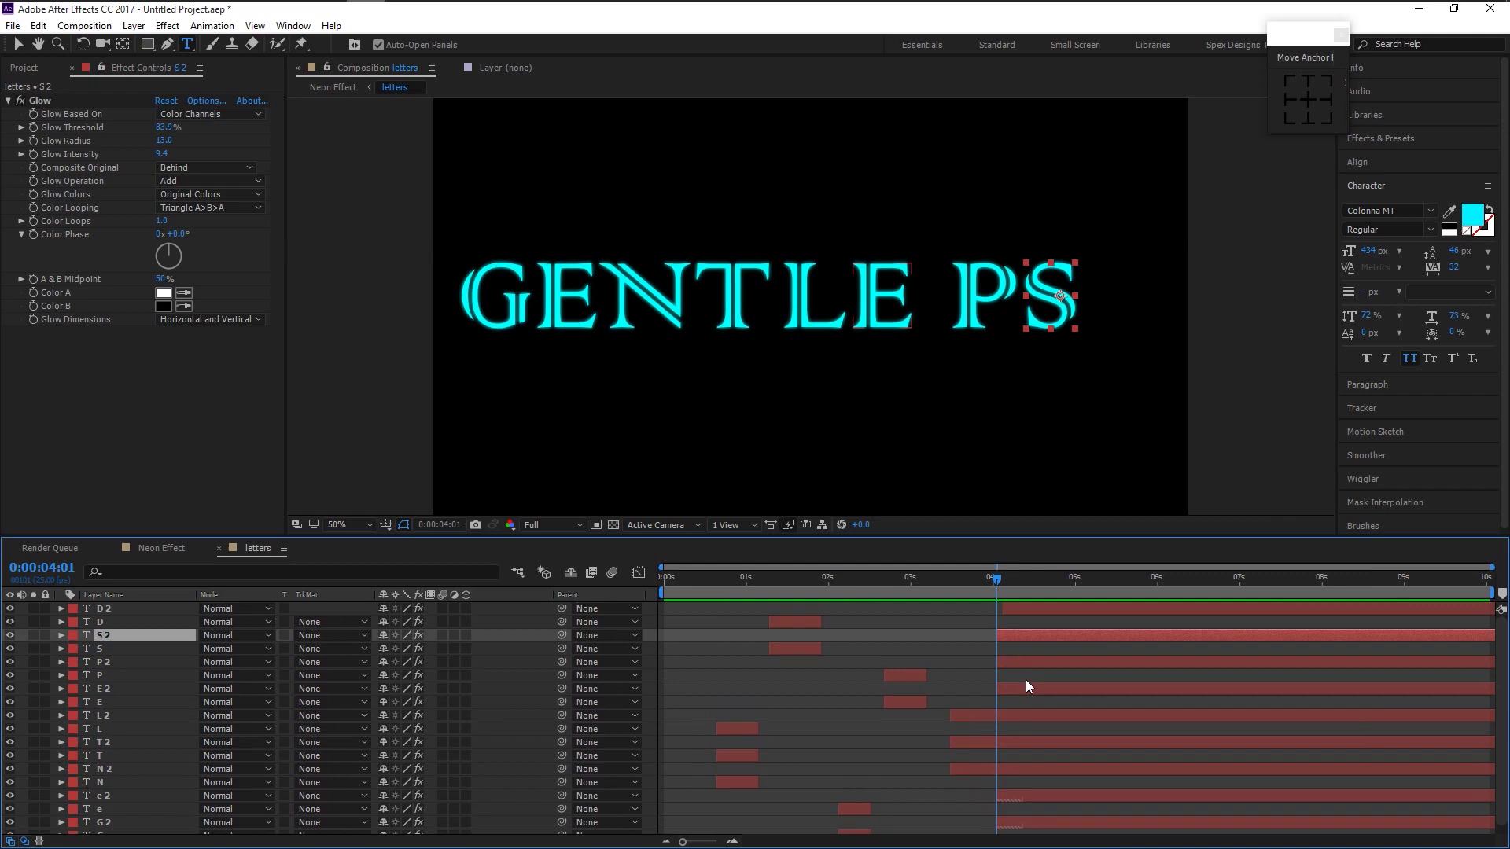
click(1004, 607)
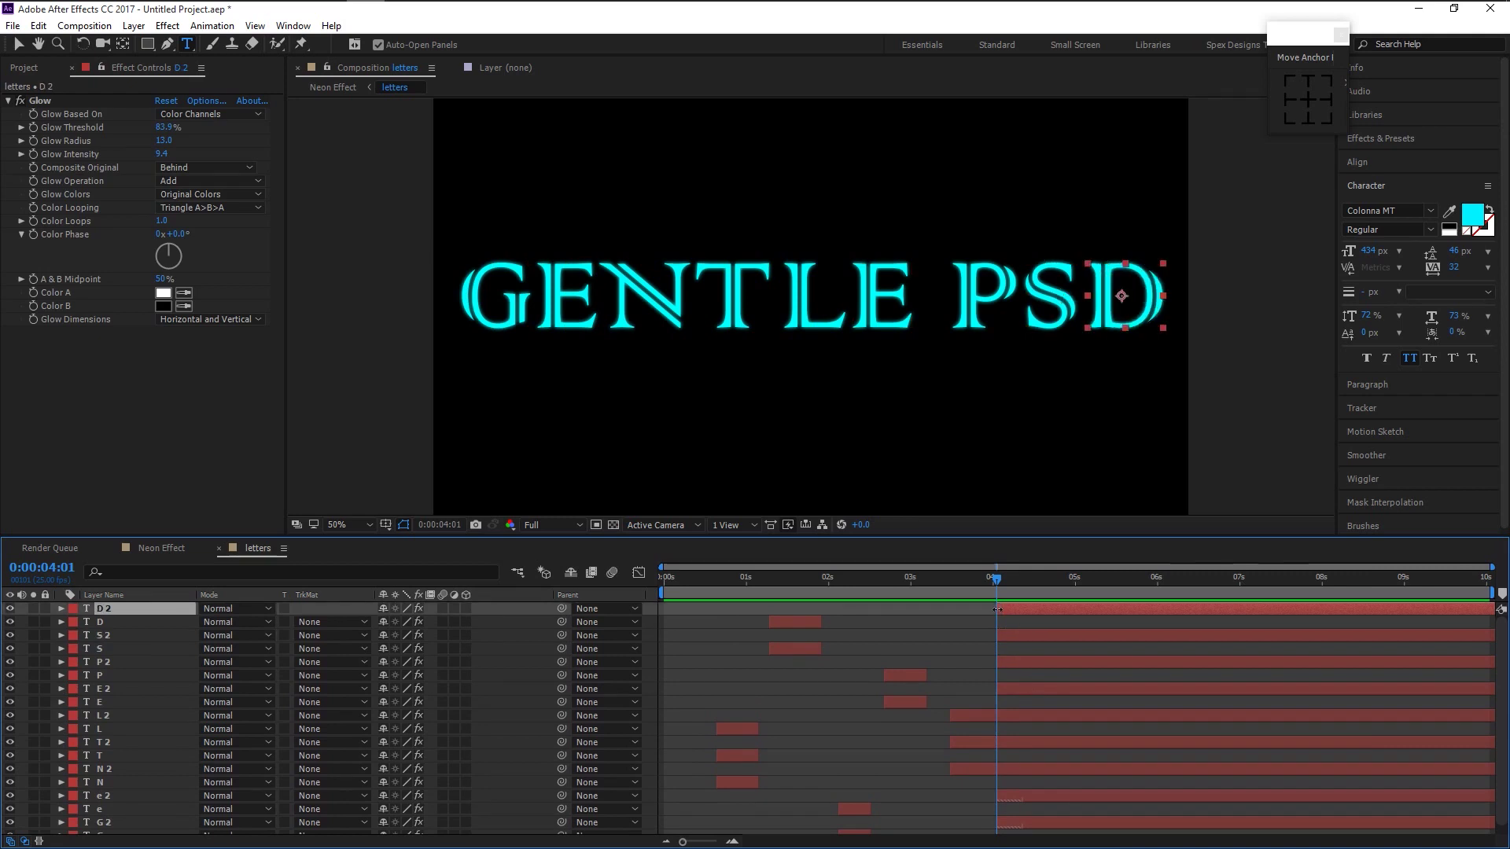
click(1003, 766)
ctrl+click(1003, 742)
ctrl+click(1002, 714)
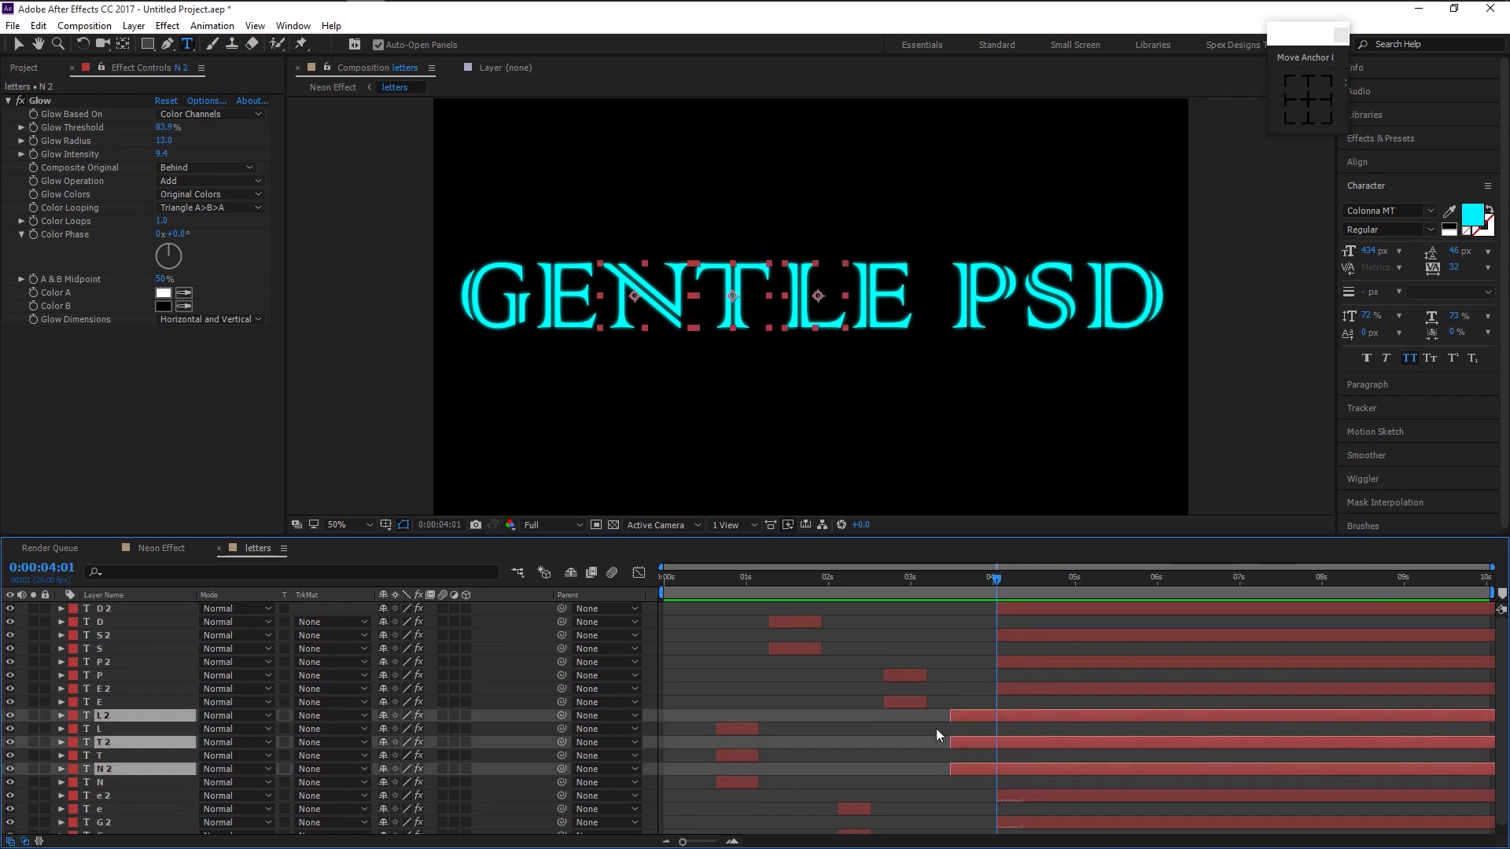
drag(961, 718, 999, 718)
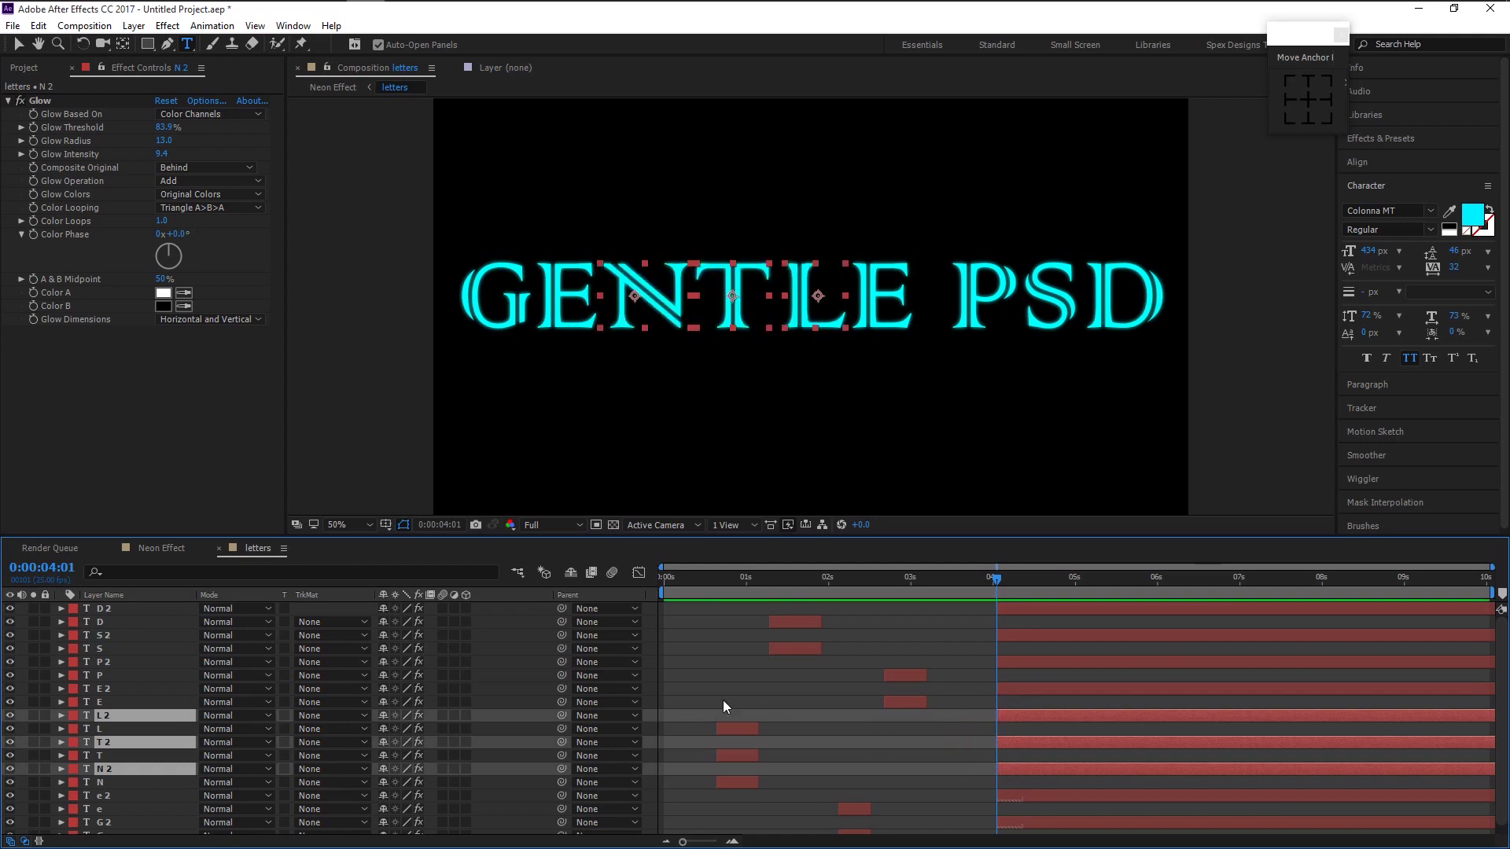
- Return to Neon Effect, preview the letter flicker from the start, and select the letters layer
click(165, 548)
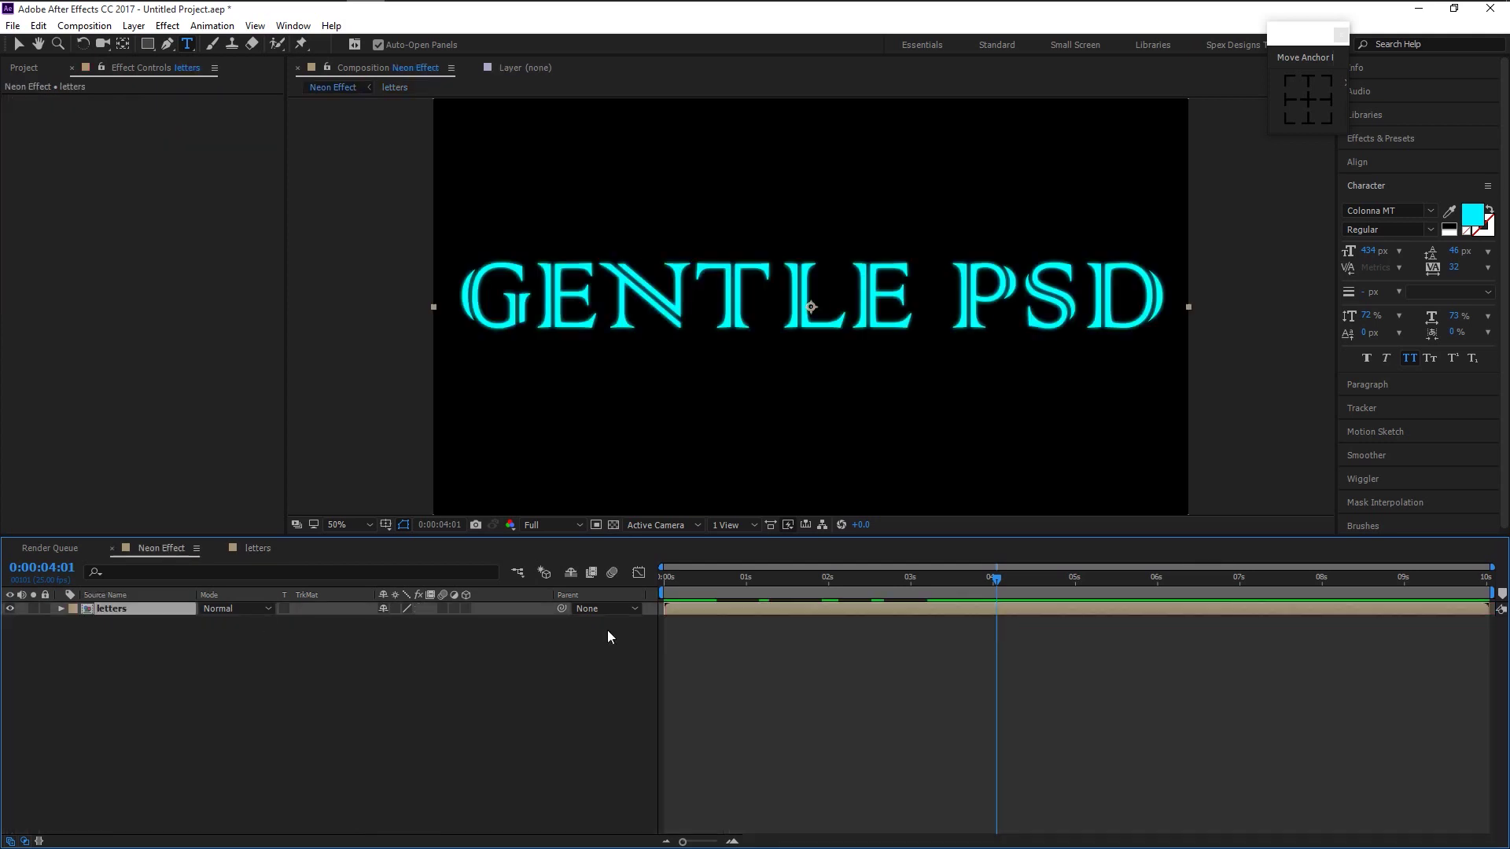
key(Home)
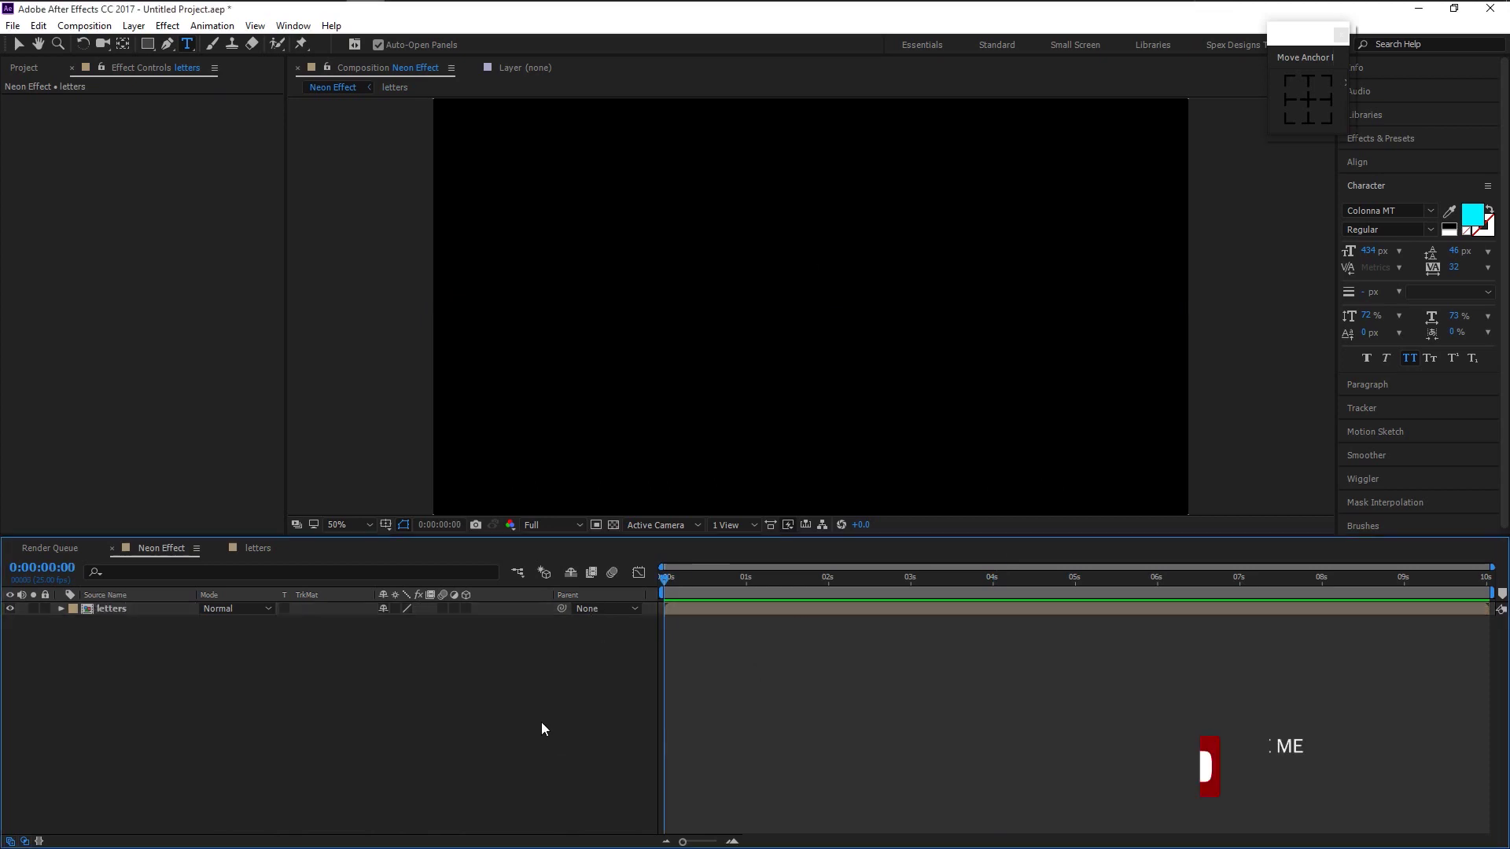
key(space)
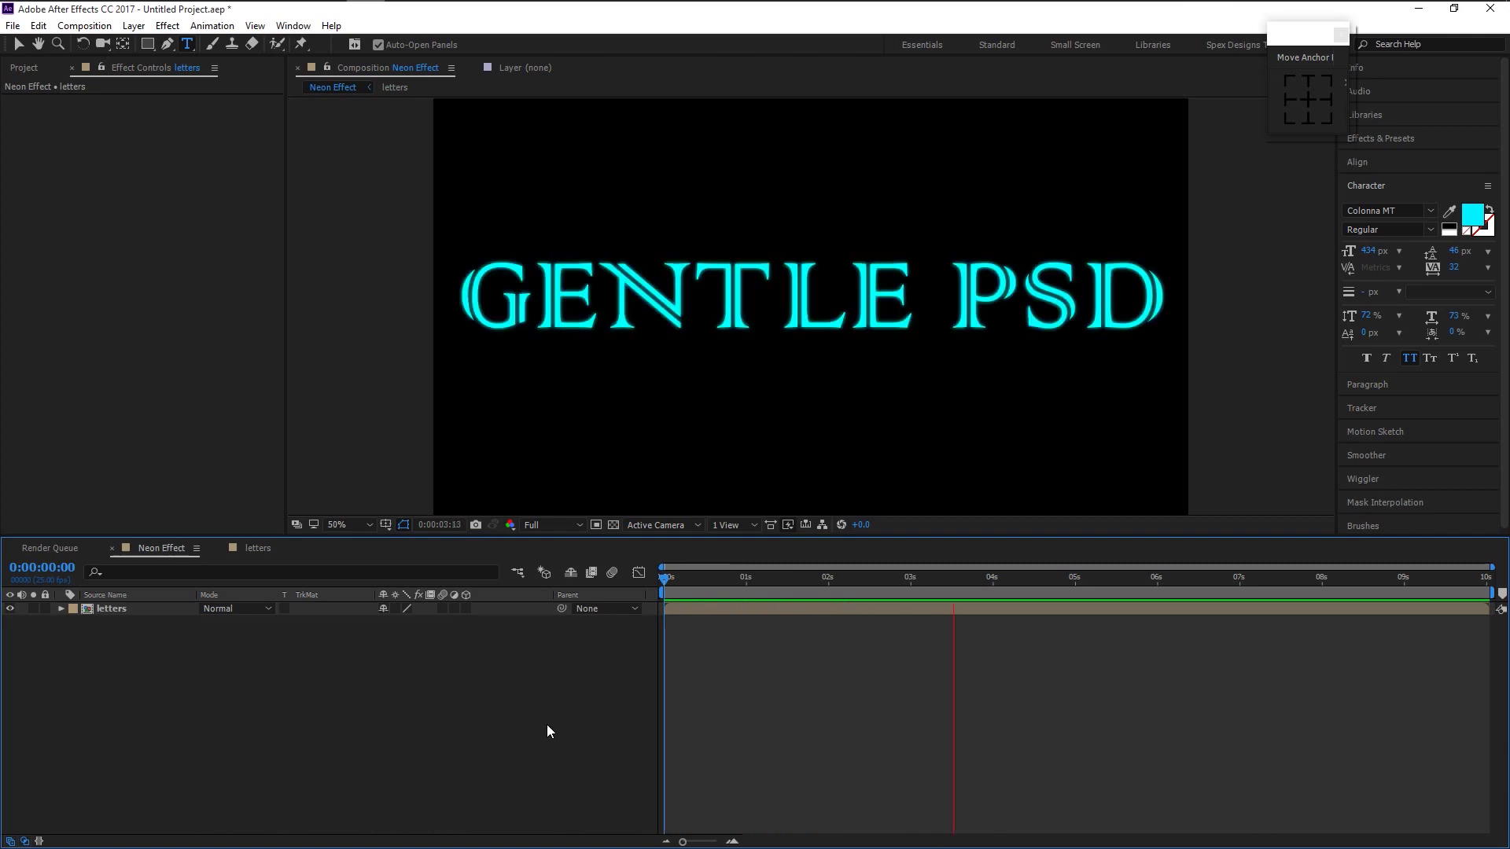
key(space)
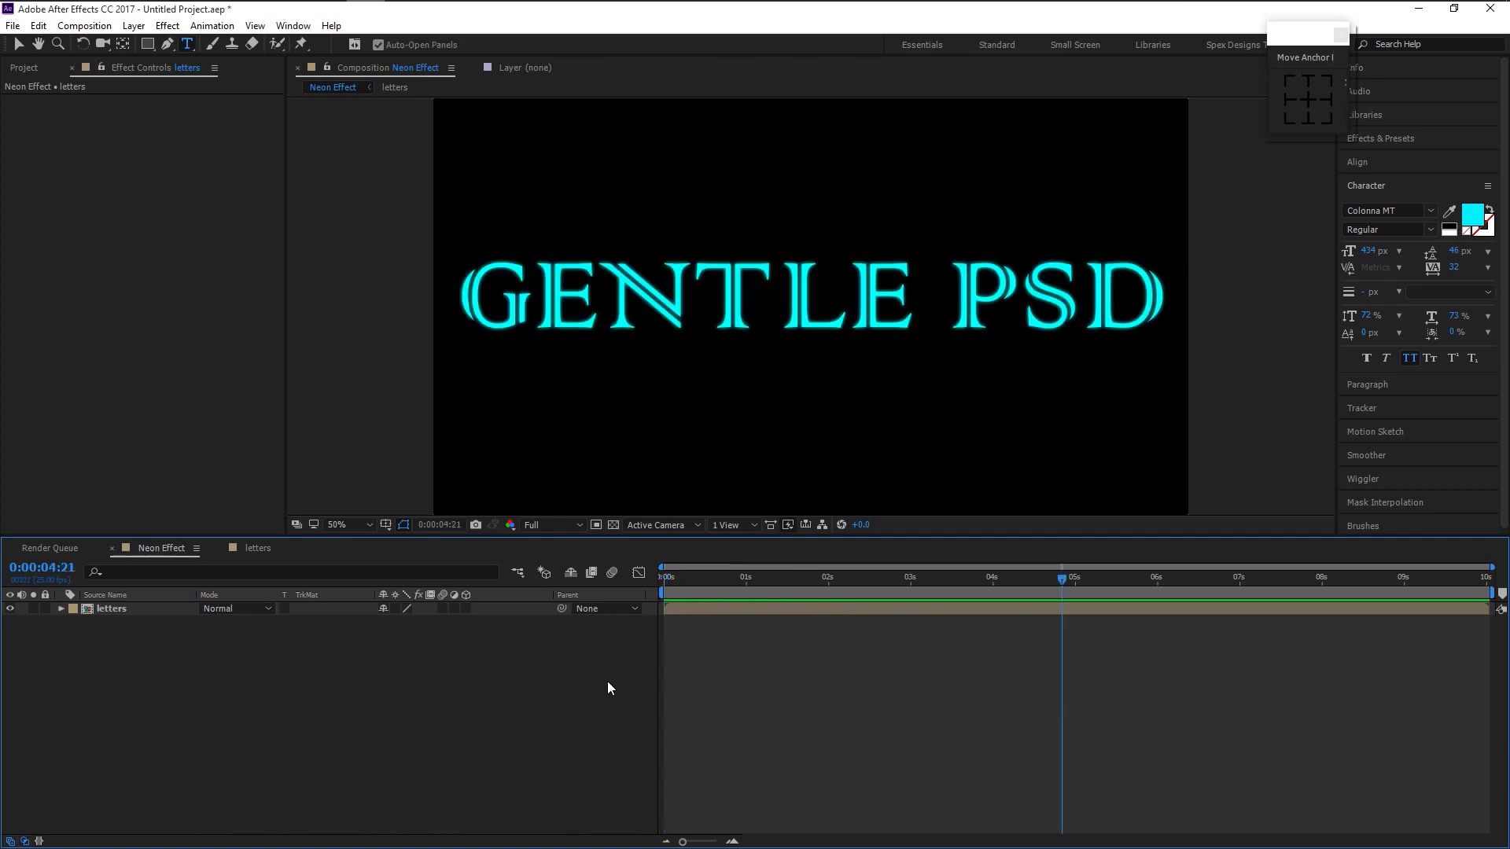
key(space)
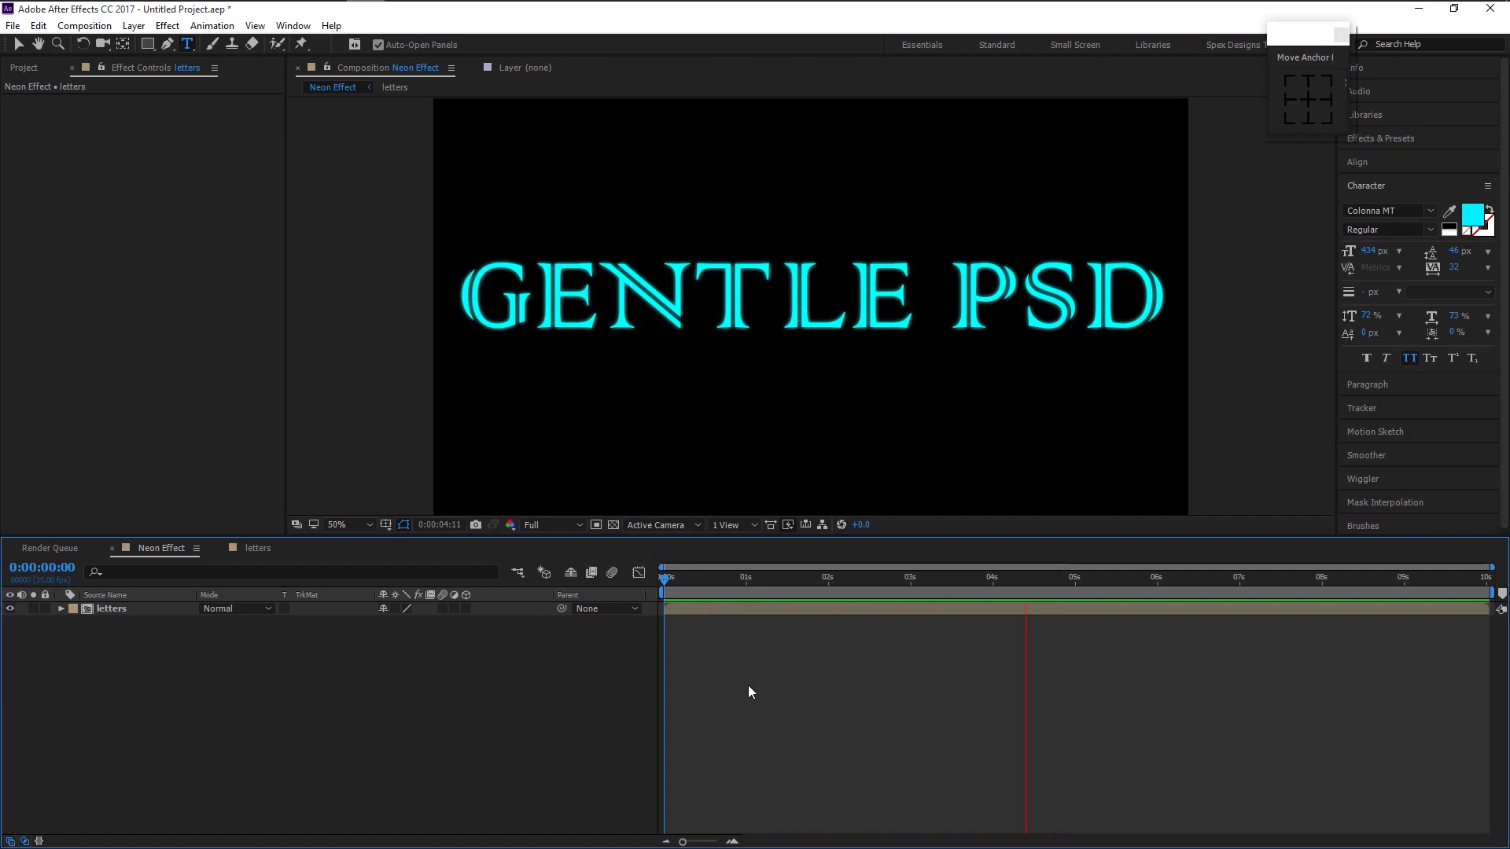
key(space)
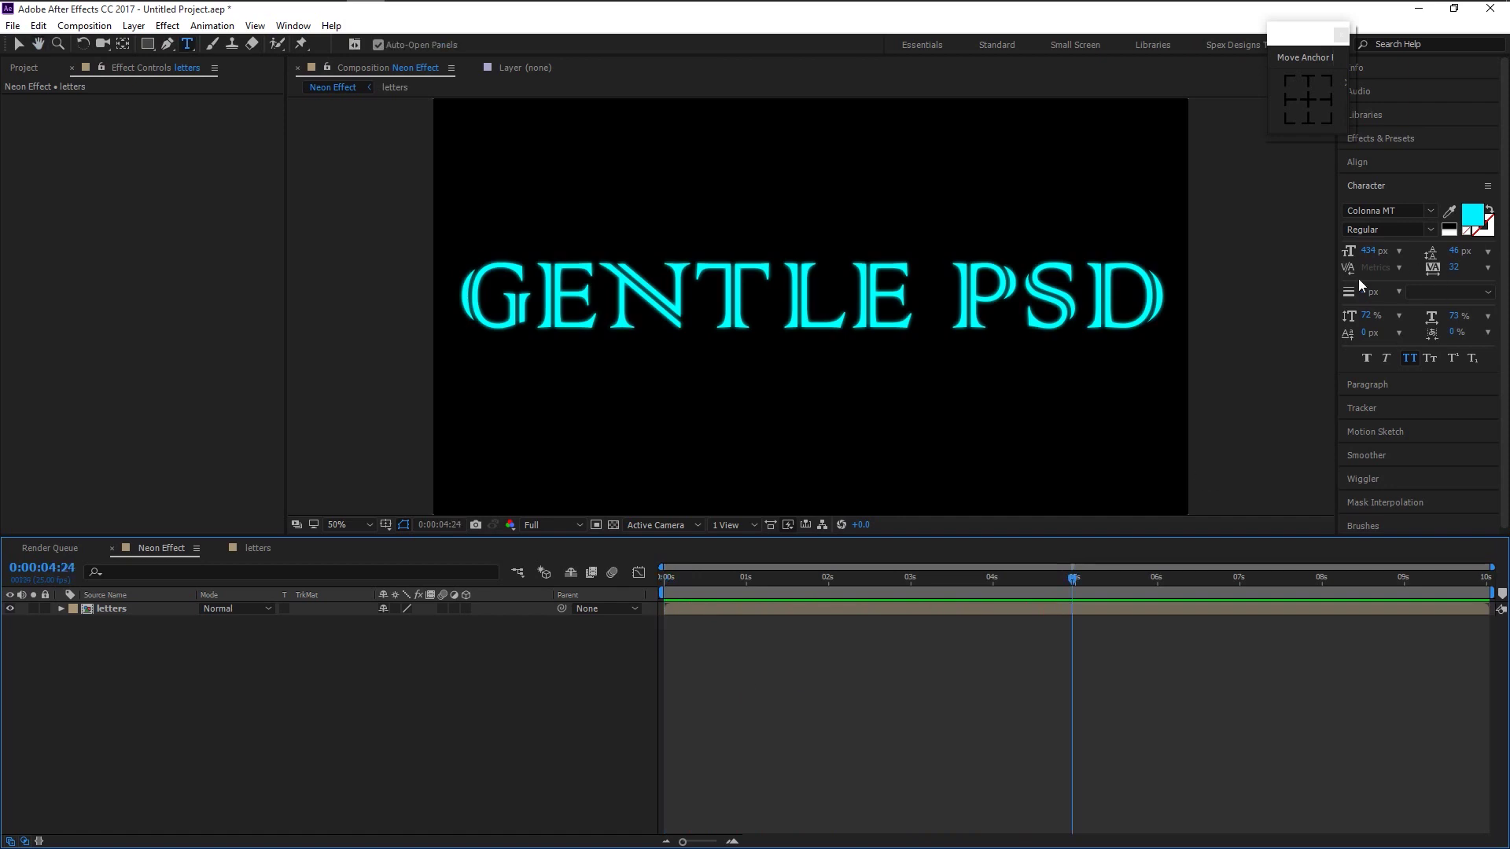
click(143, 605)
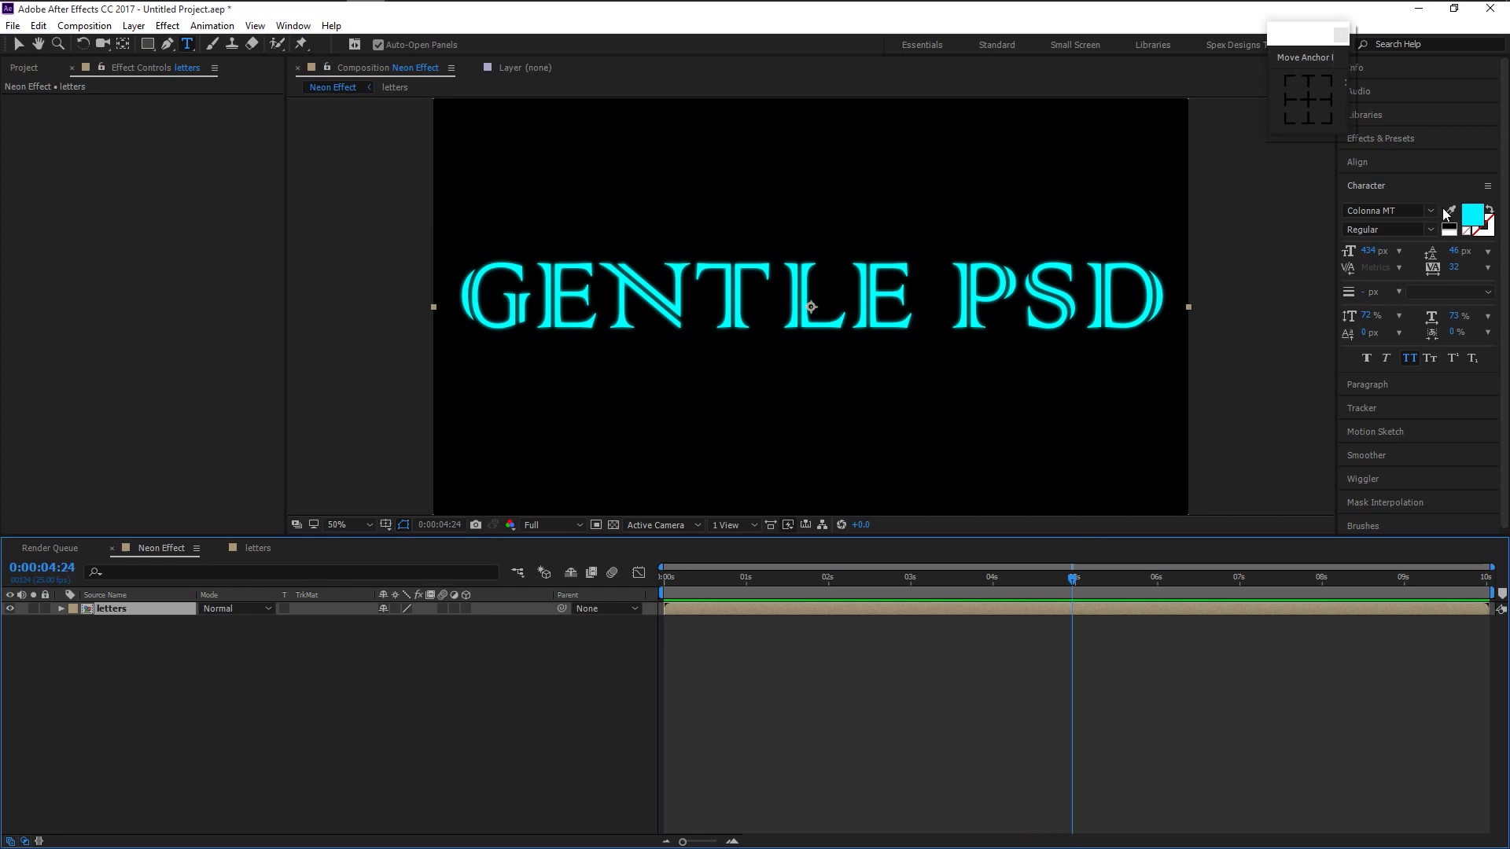
- Apply the Tint effect from Effects & Presets to the letters layer
click(1393, 141)
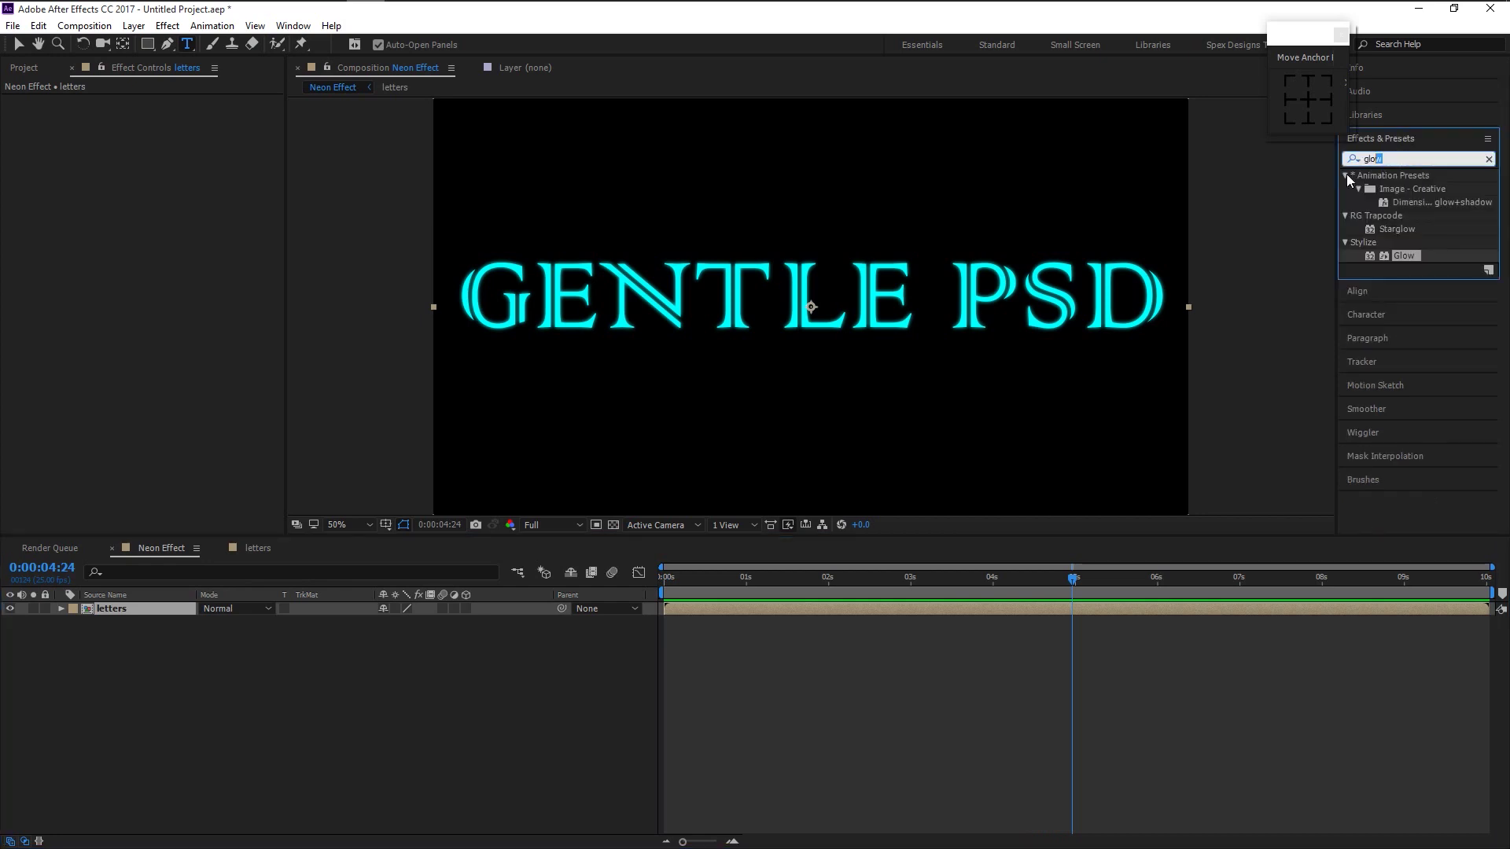
text(tint)
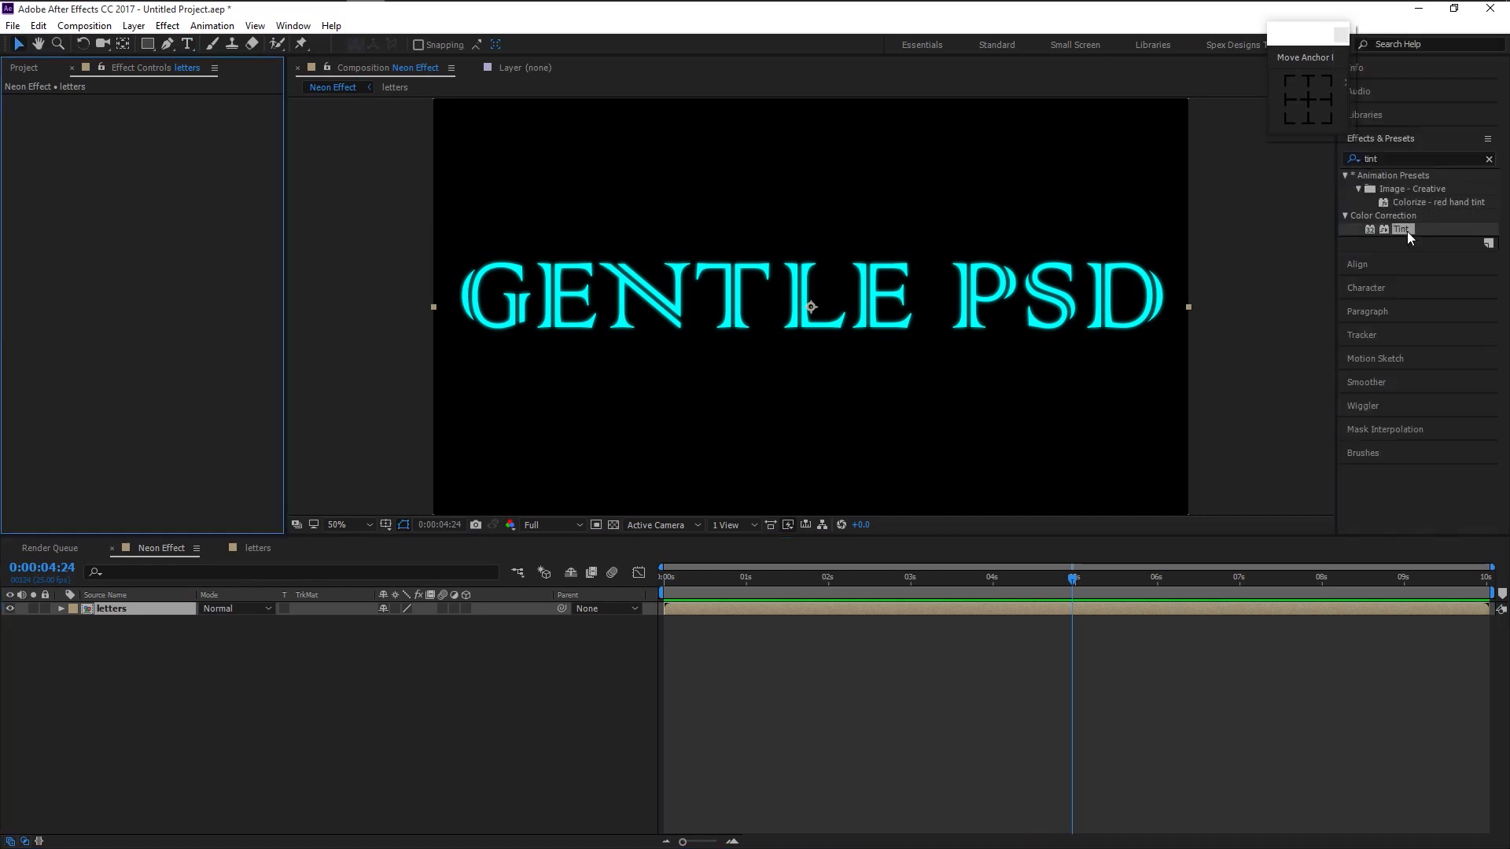
drag(1402, 229, 767, 607)
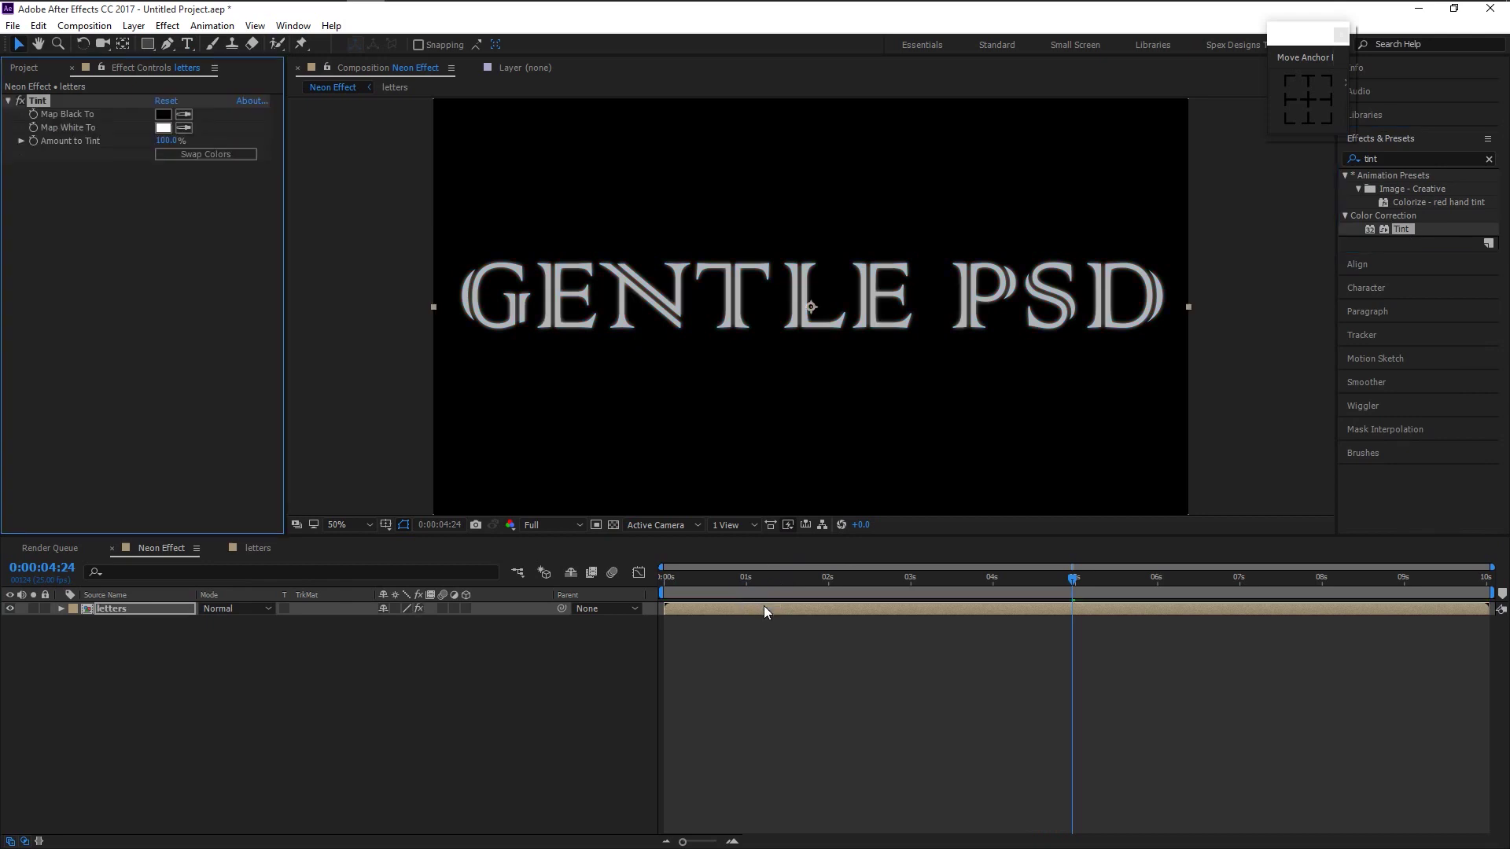
- Set Tint's Map Black To FF0000 and Map White To E90000
click(165, 115)
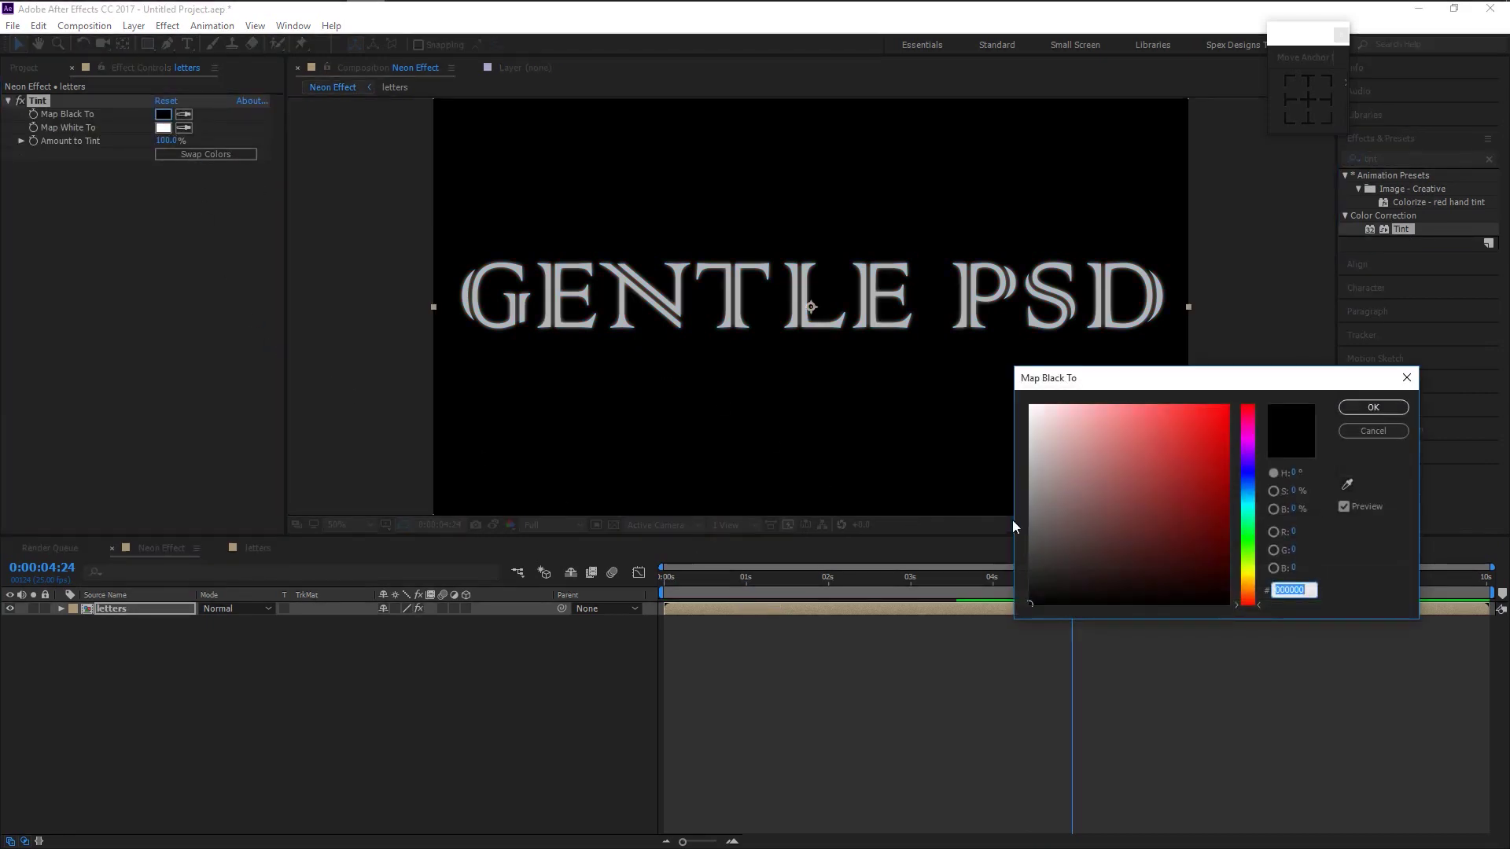
drag(1217, 405, 1250, 364)
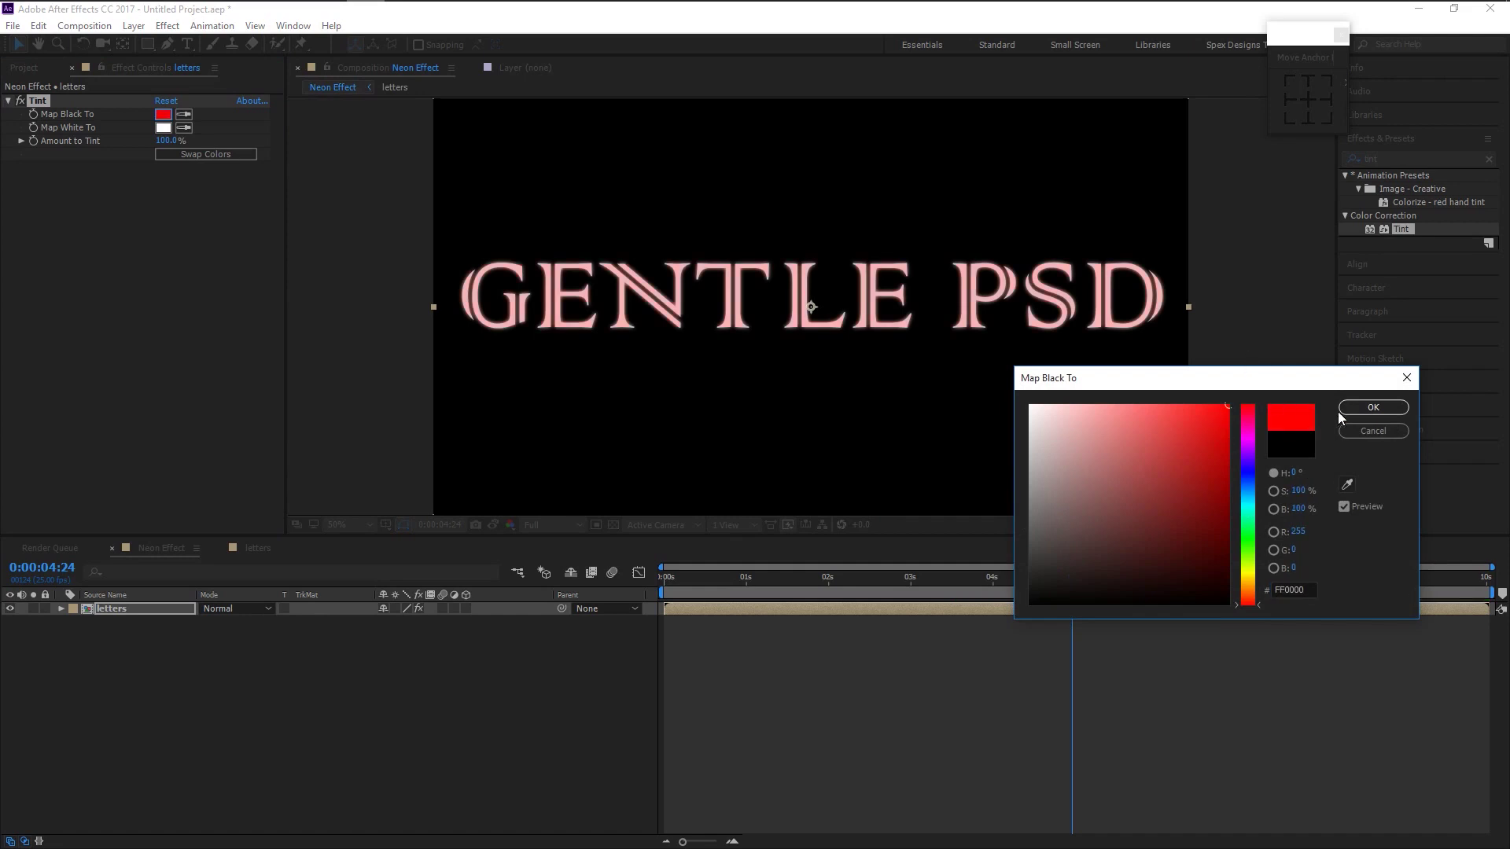
click(1356, 403)
click(164, 127)
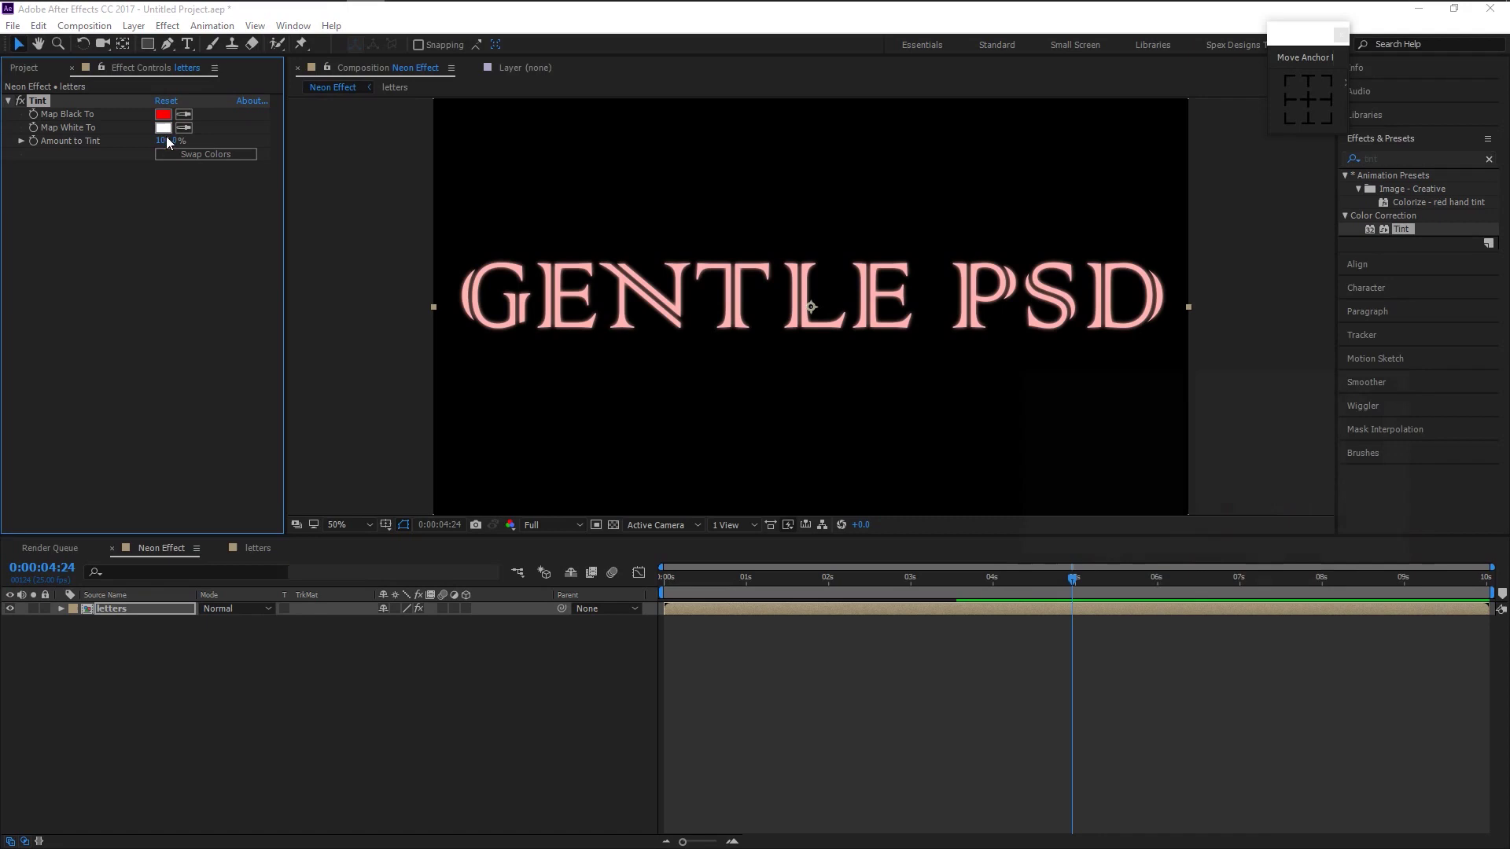
click(1228, 453)
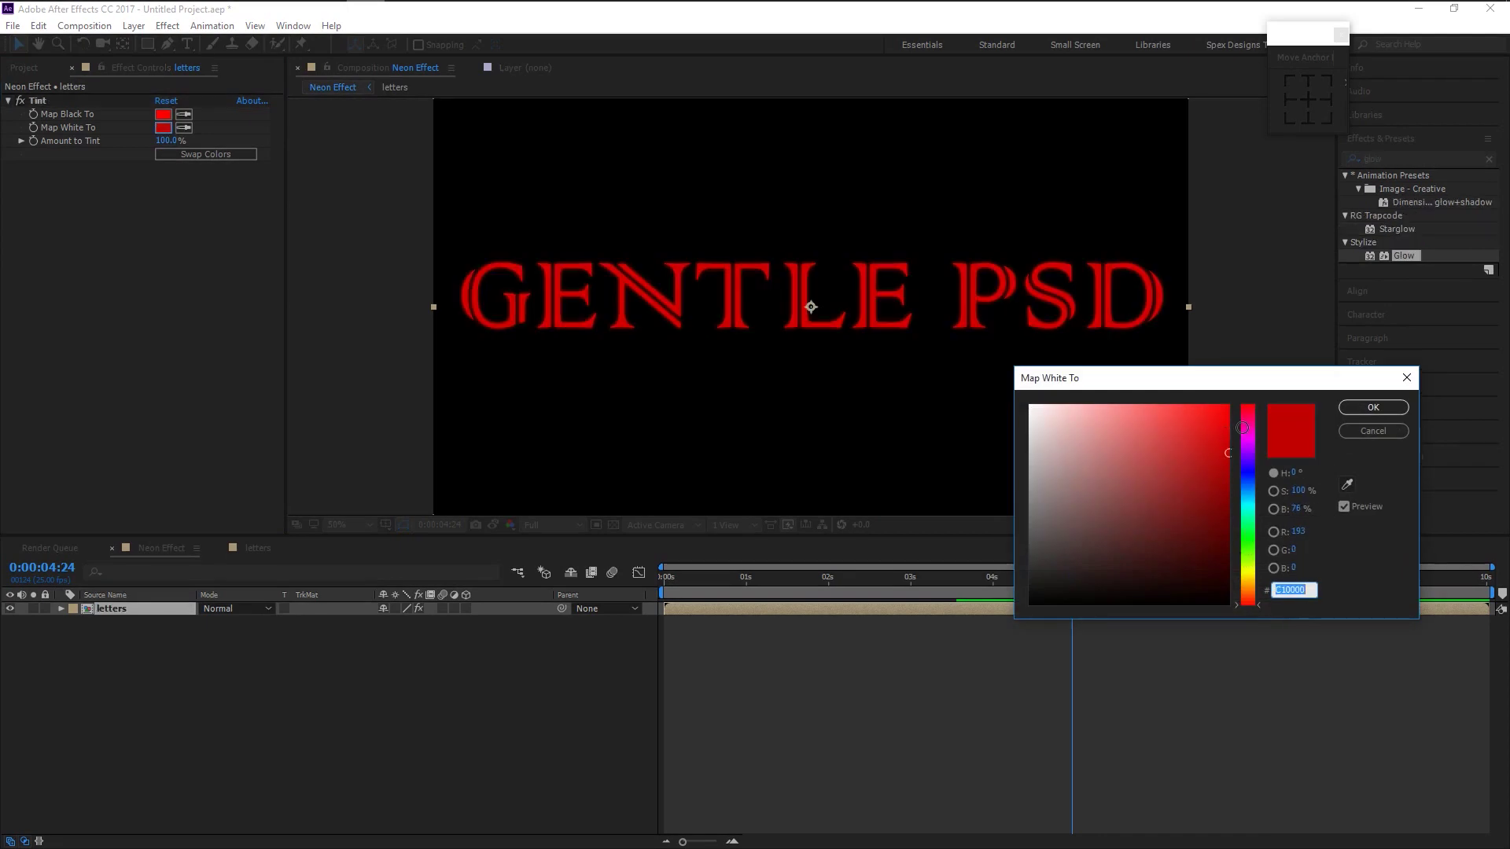
drag(1242, 428, 1251, 425)
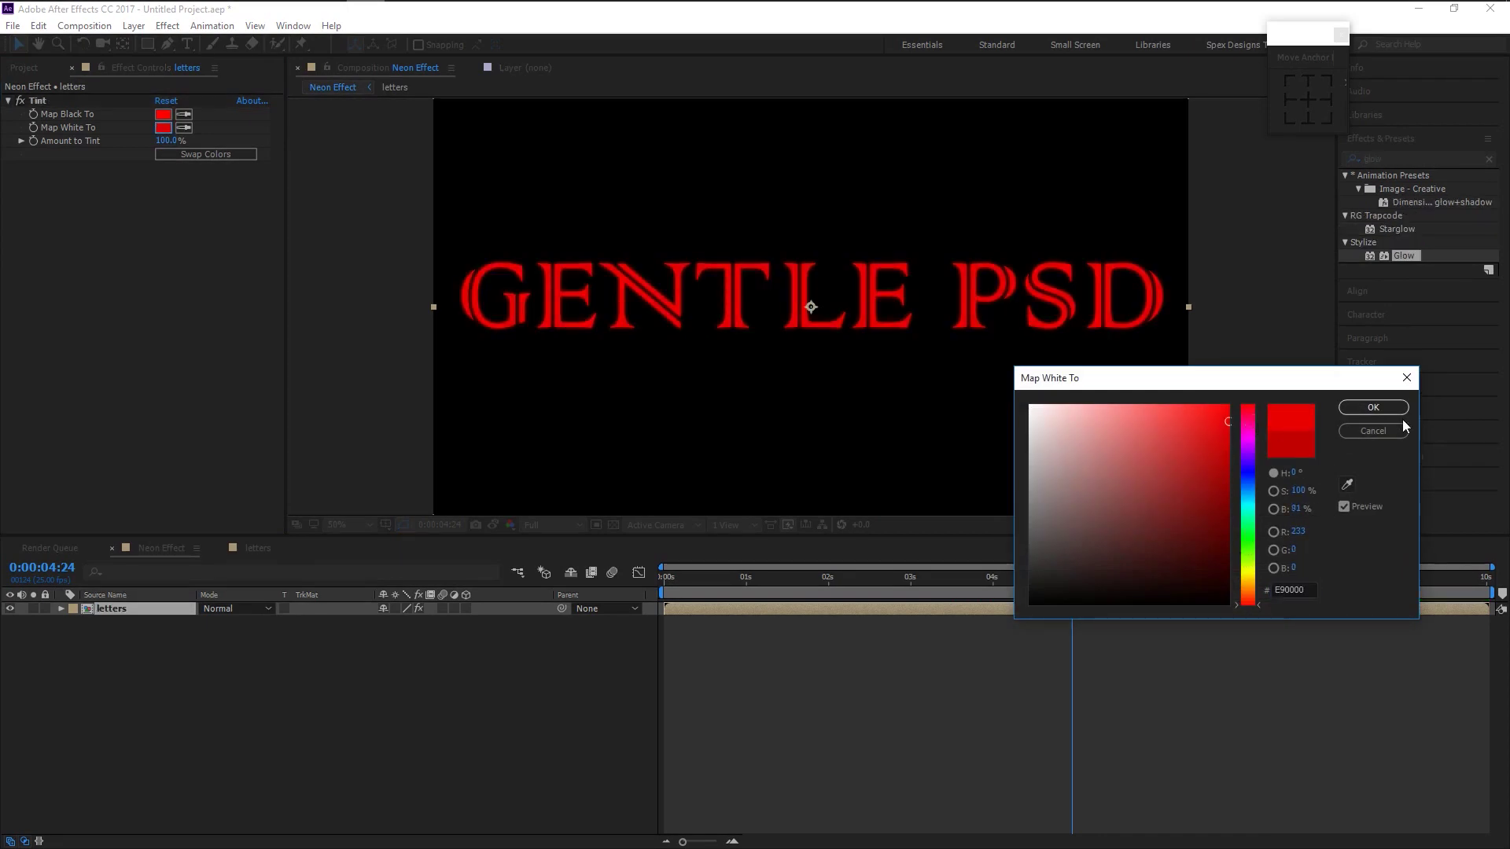
click(1375, 408)
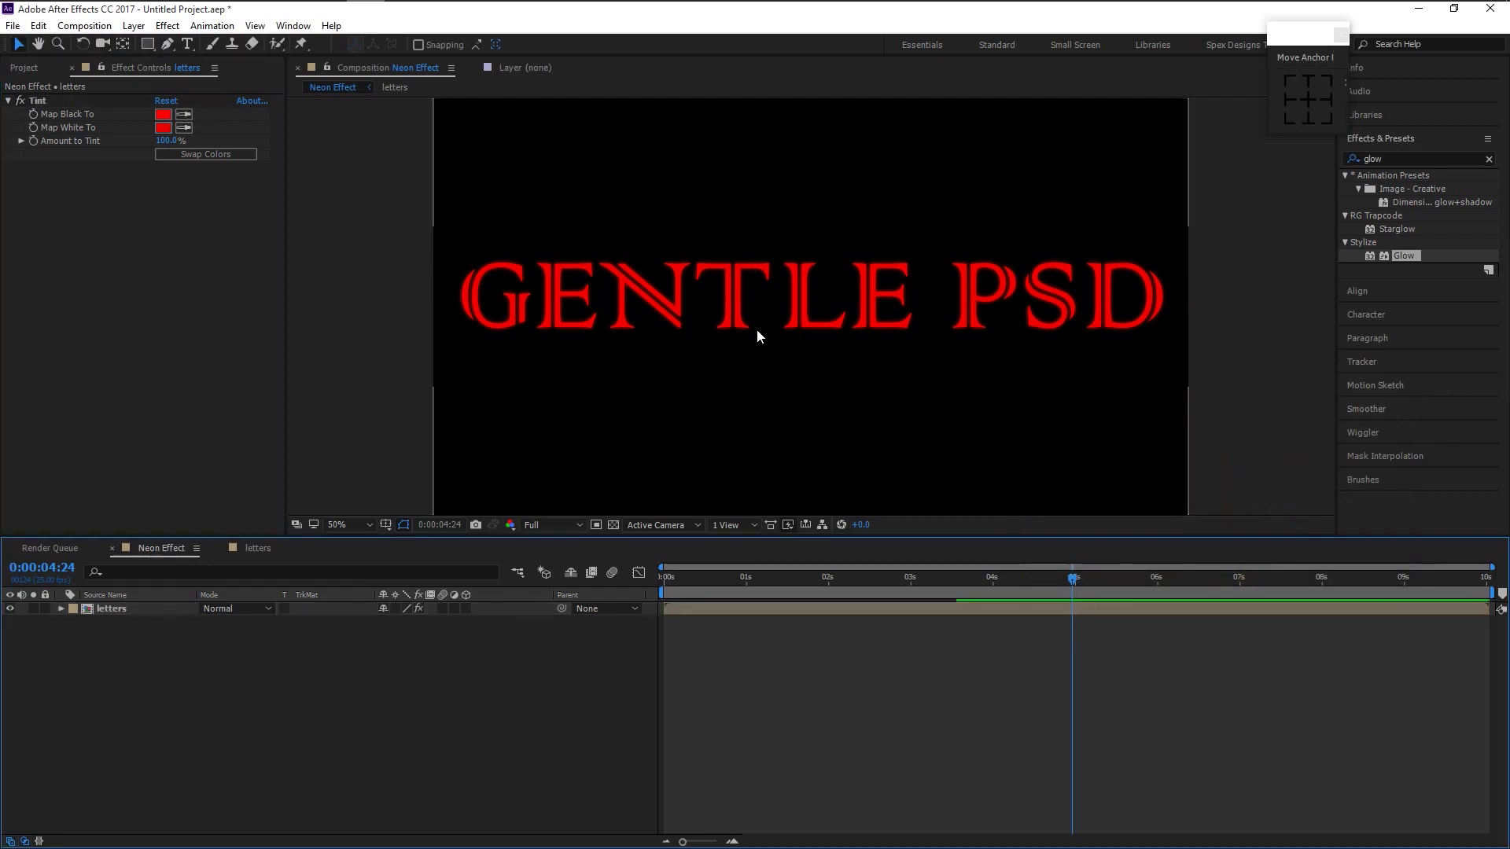
scroll(772, 308, up, 4)
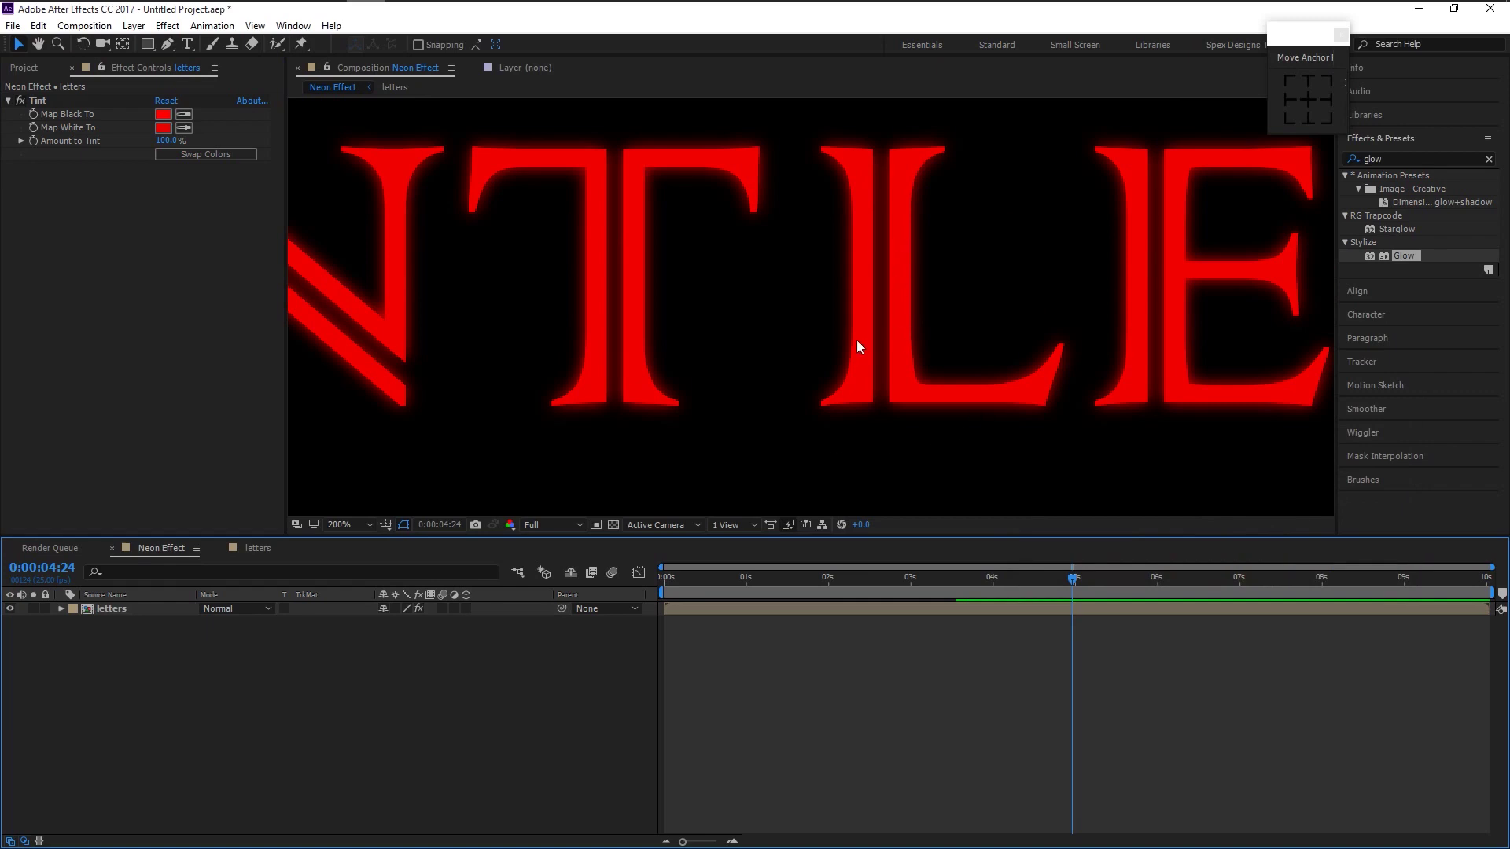
scroll(854, 351, down, 4)
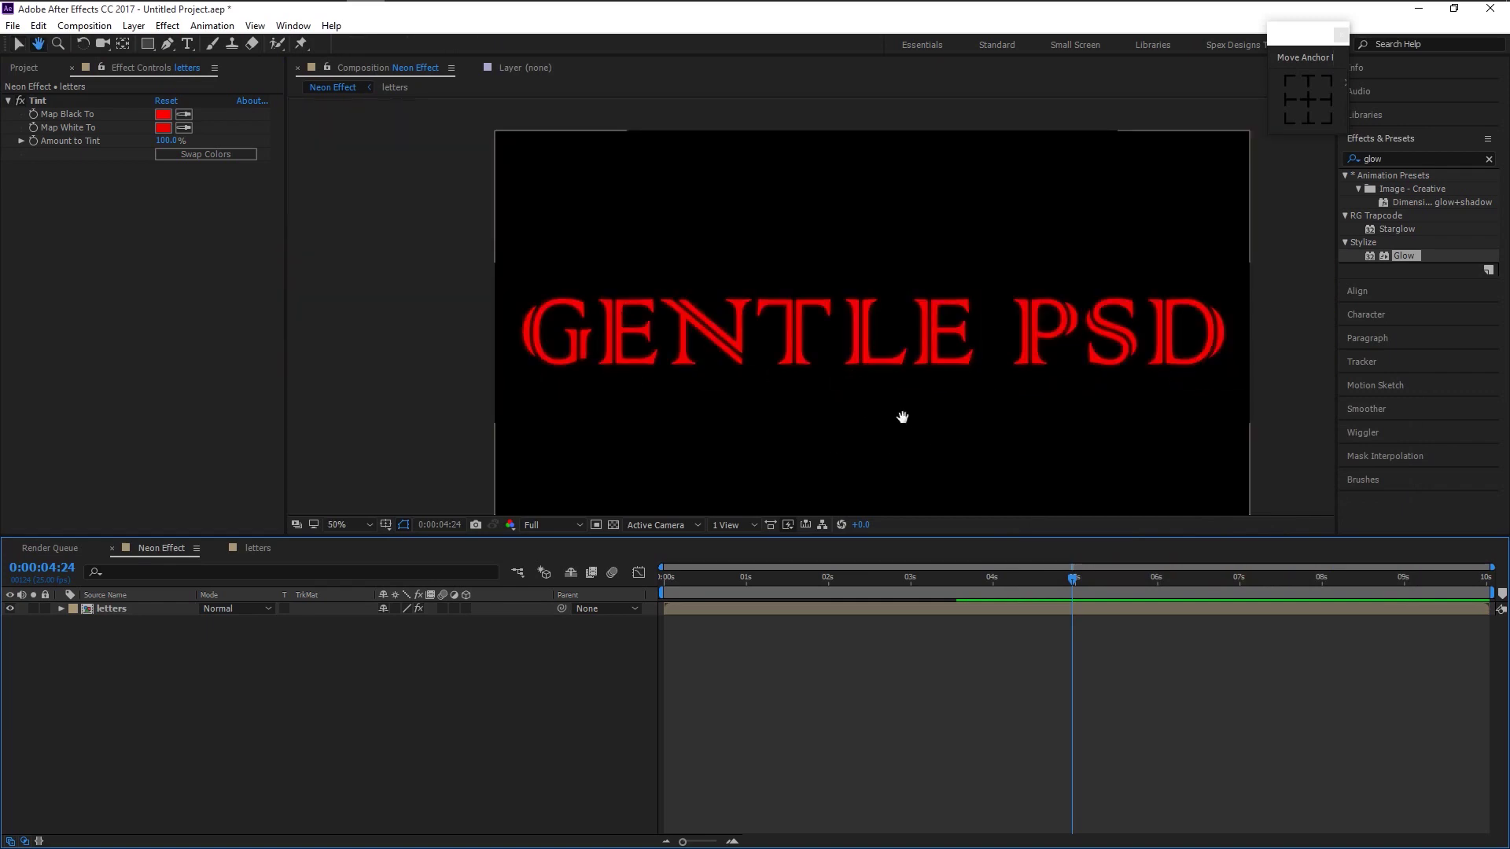
drag(900, 415, 853, 383)
scroll(848, 387, down, 1)
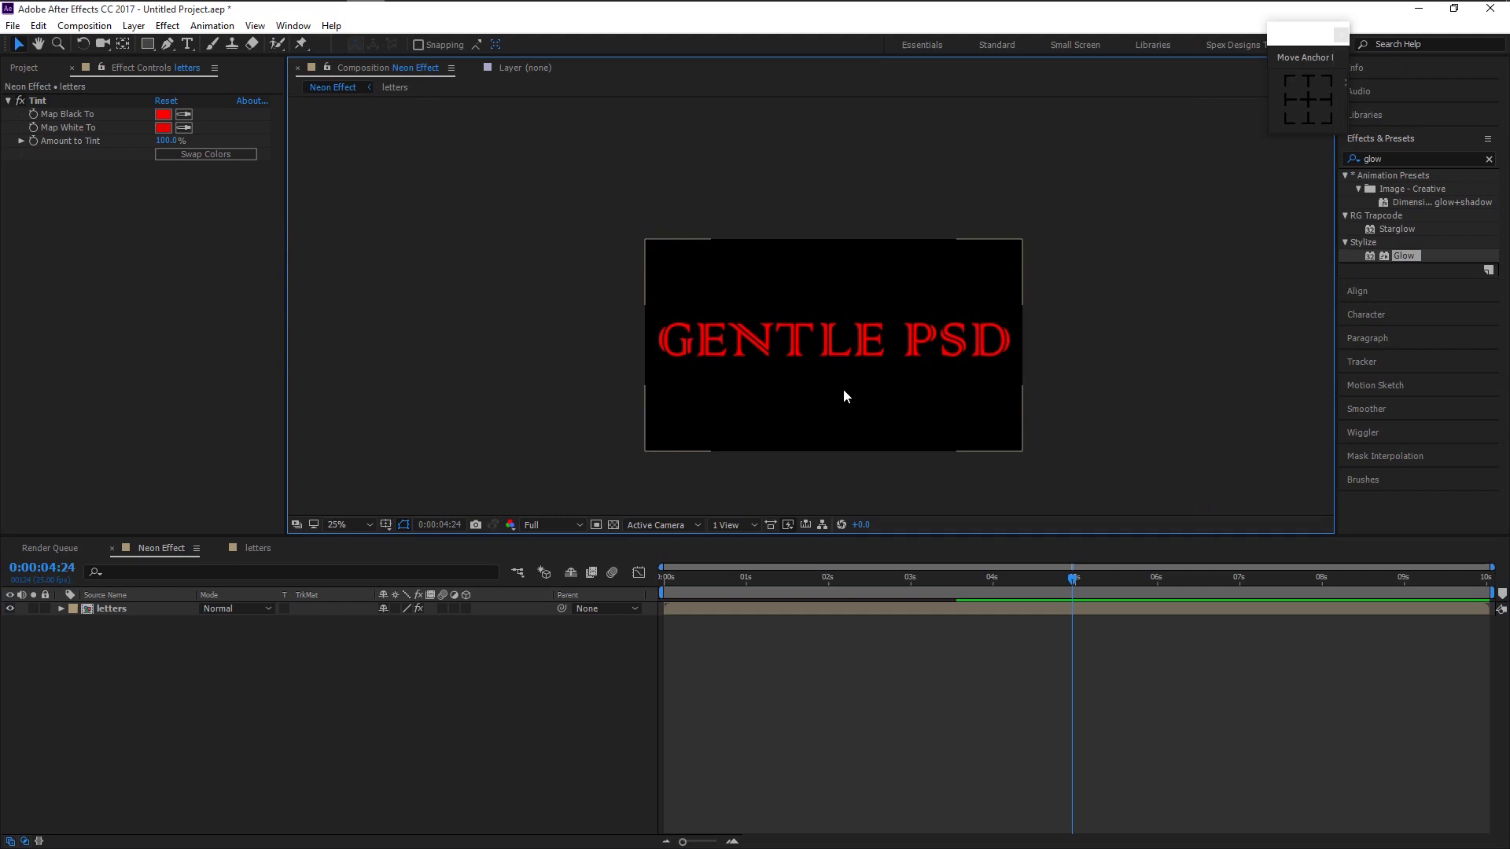
scroll(841, 392, up, 1)
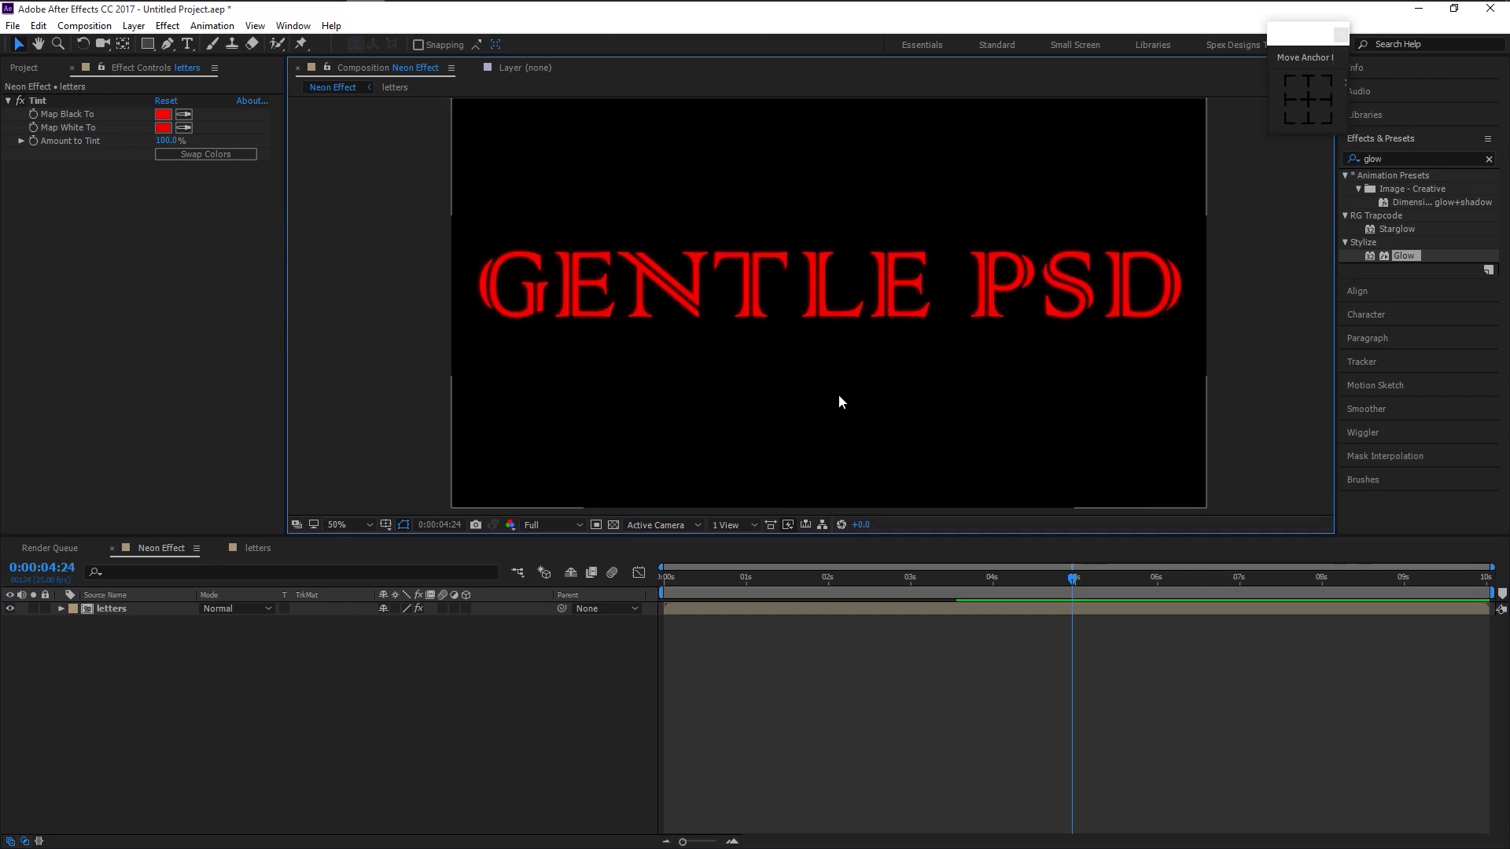
click(895, 385)
click(399, 673)
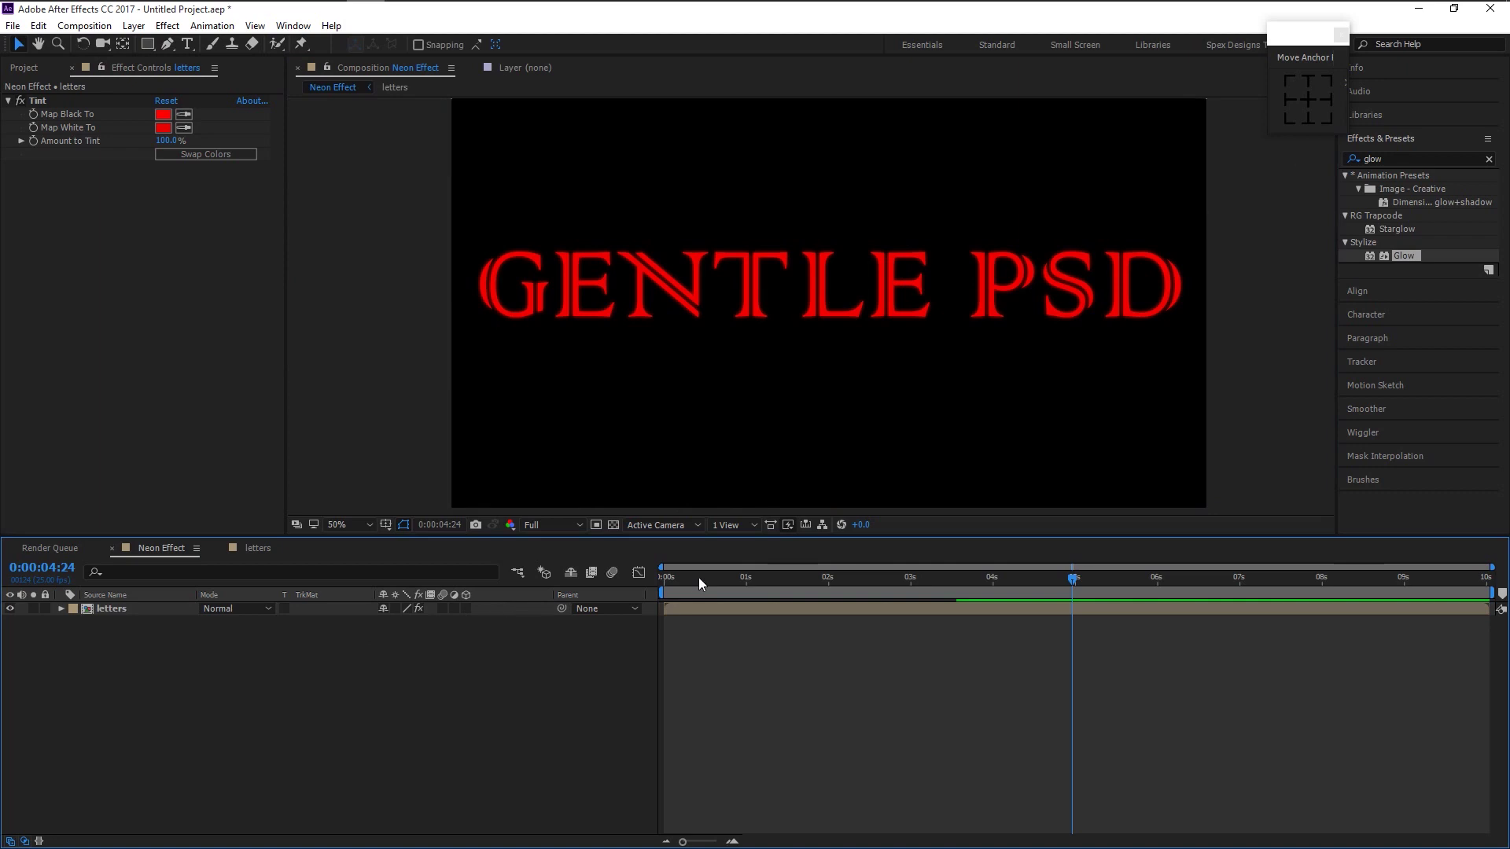
drag(698, 577, 668, 634)
key(space)
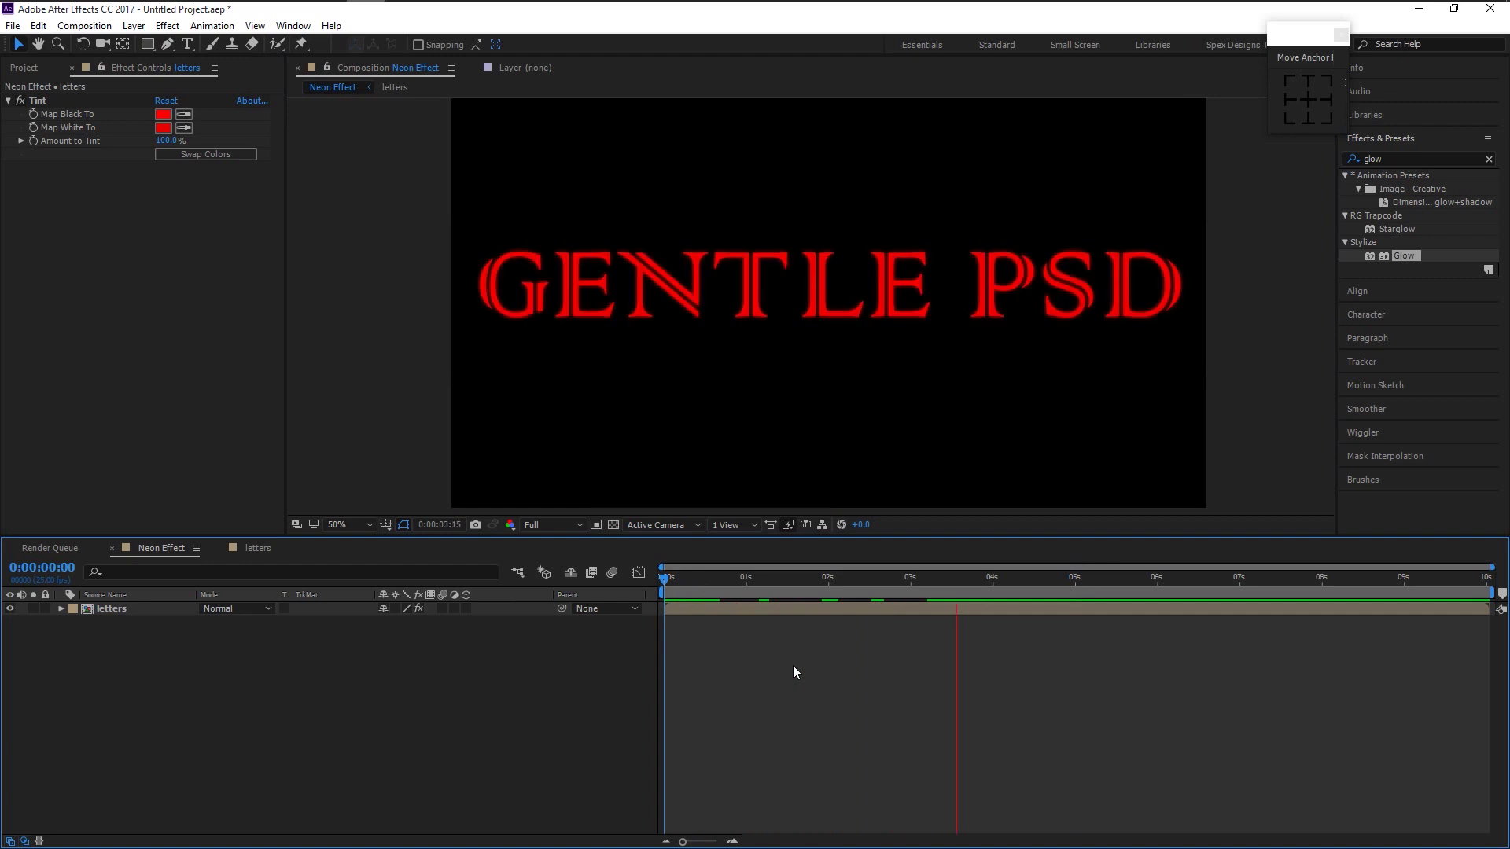
key(space)
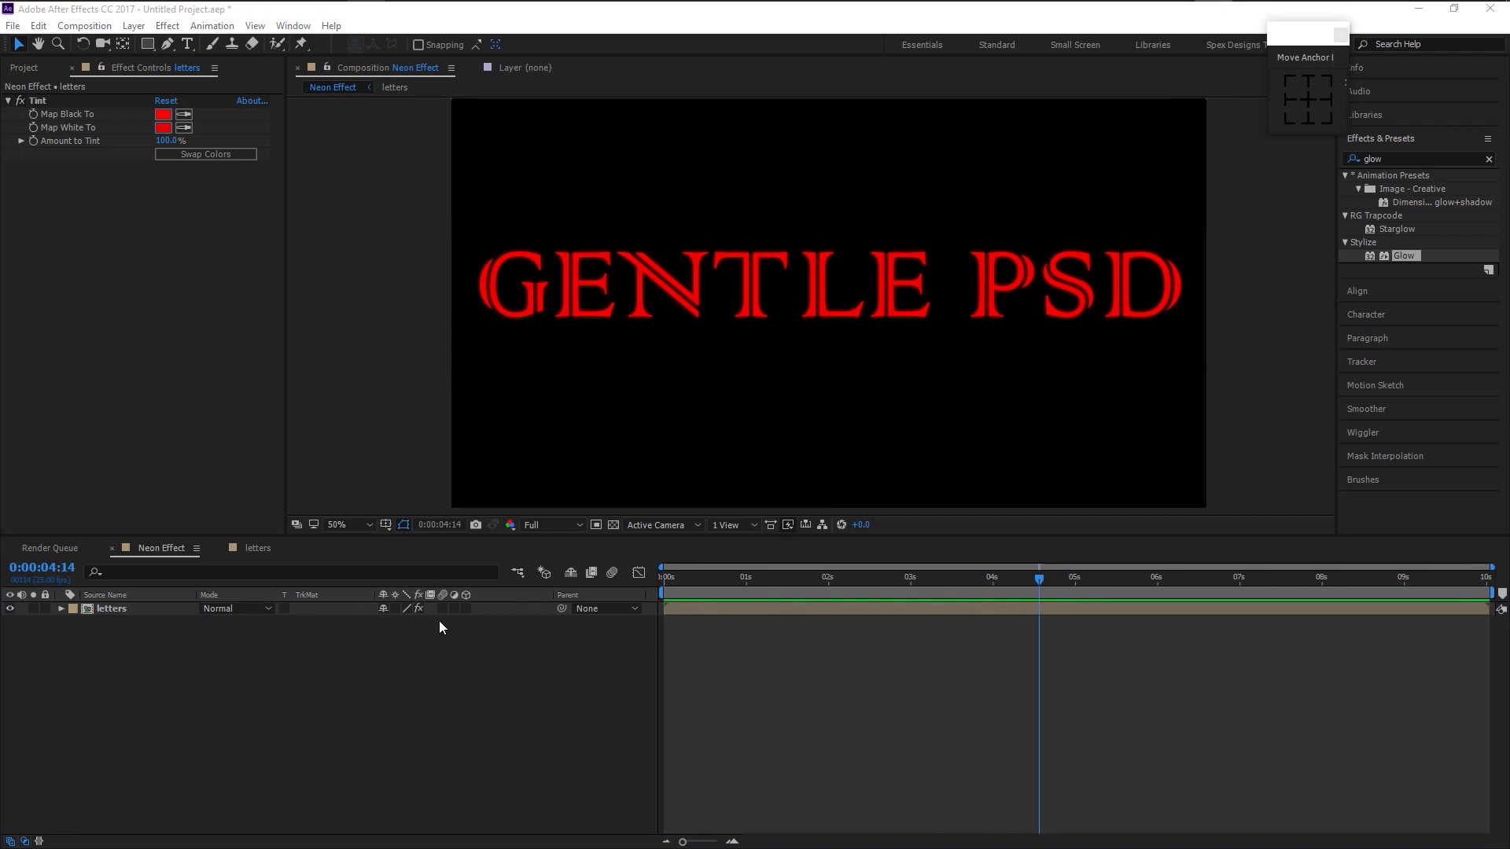
- Enable 3D on the letters layer and drag it up along the Y axis
click(465, 609)
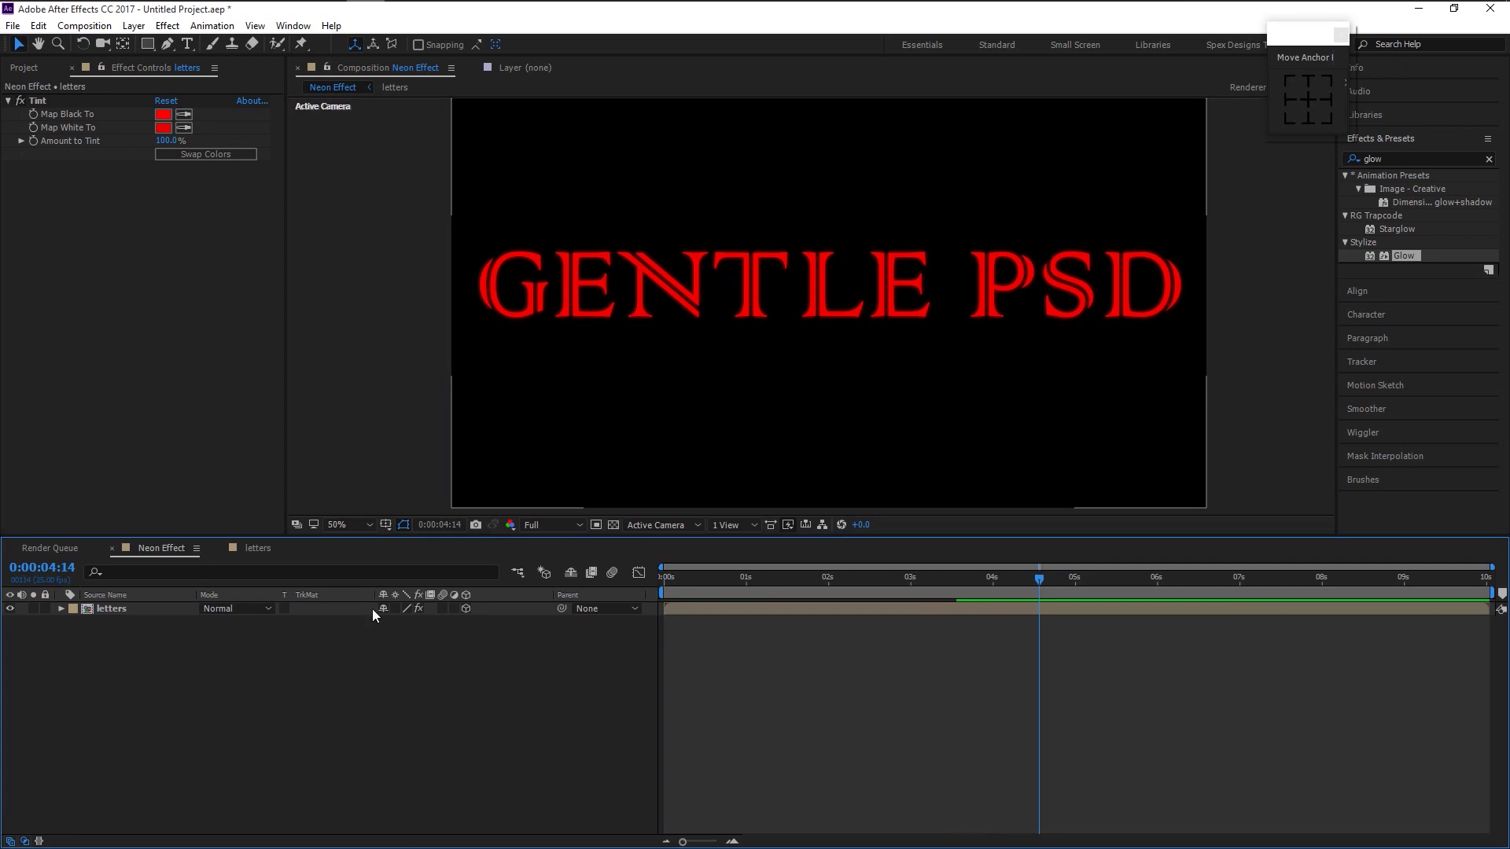
click(181, 610)
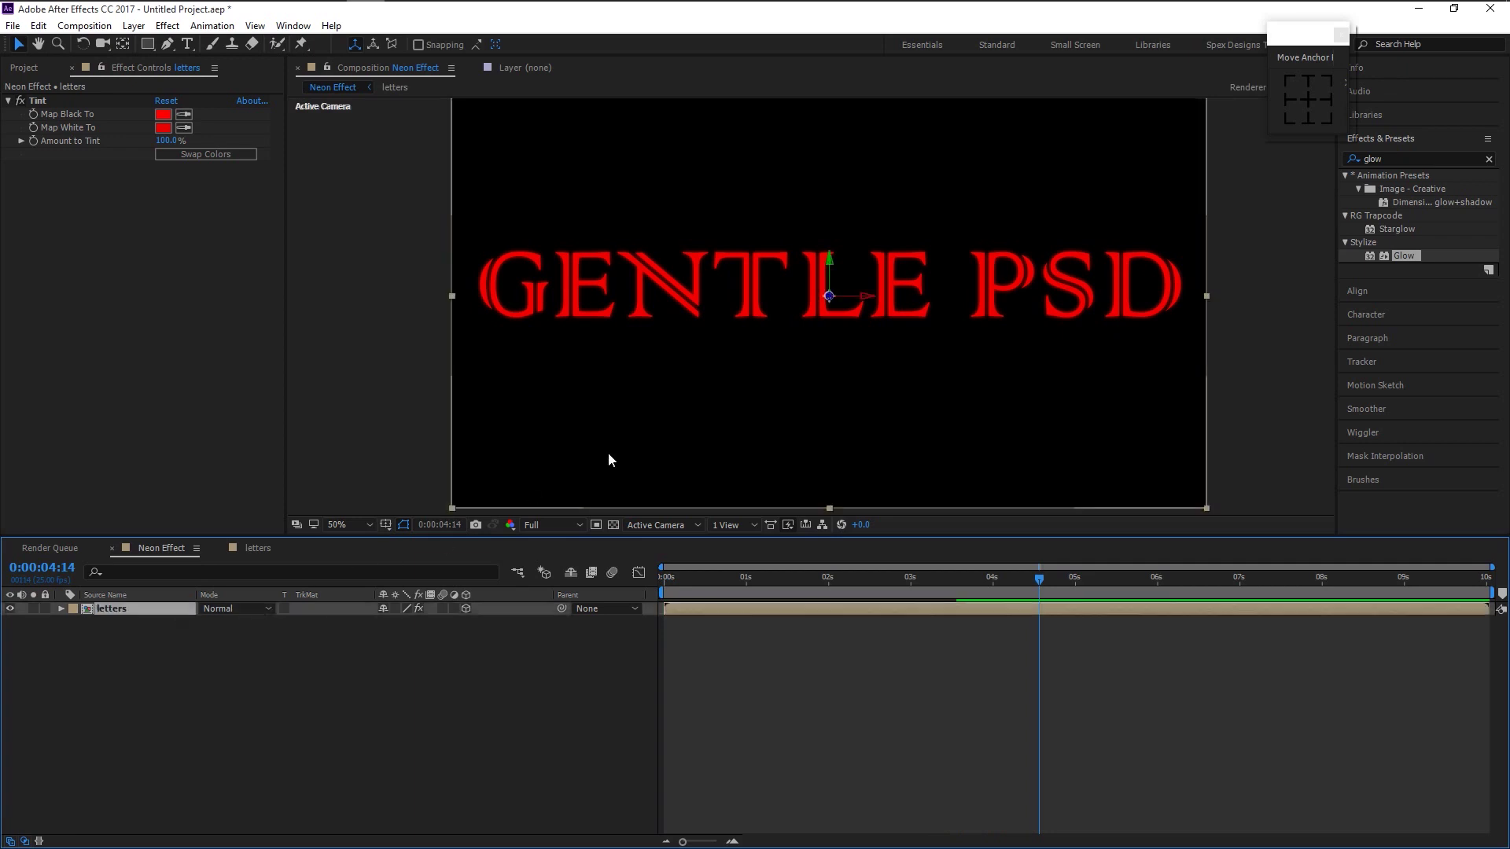
mouse_move(832, 257)
mouse_down()
mouse_move(835, 218)
mouse_move(836, 234)
mouse_up()
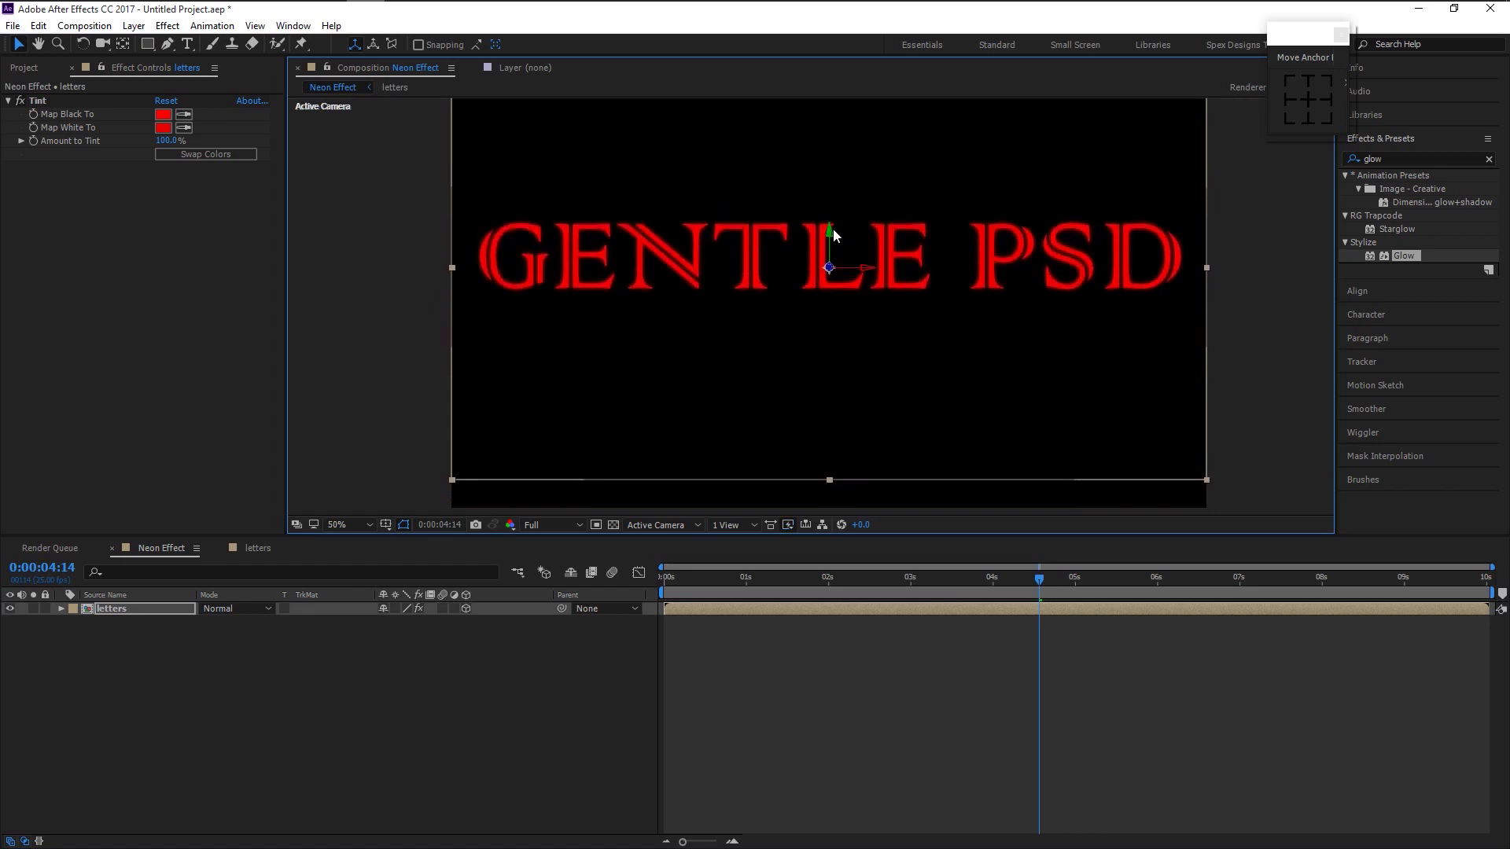
- Duplicate the letters layer and rotate the copy upside down below the original text
click(141, 610)
key(ctrl+d)
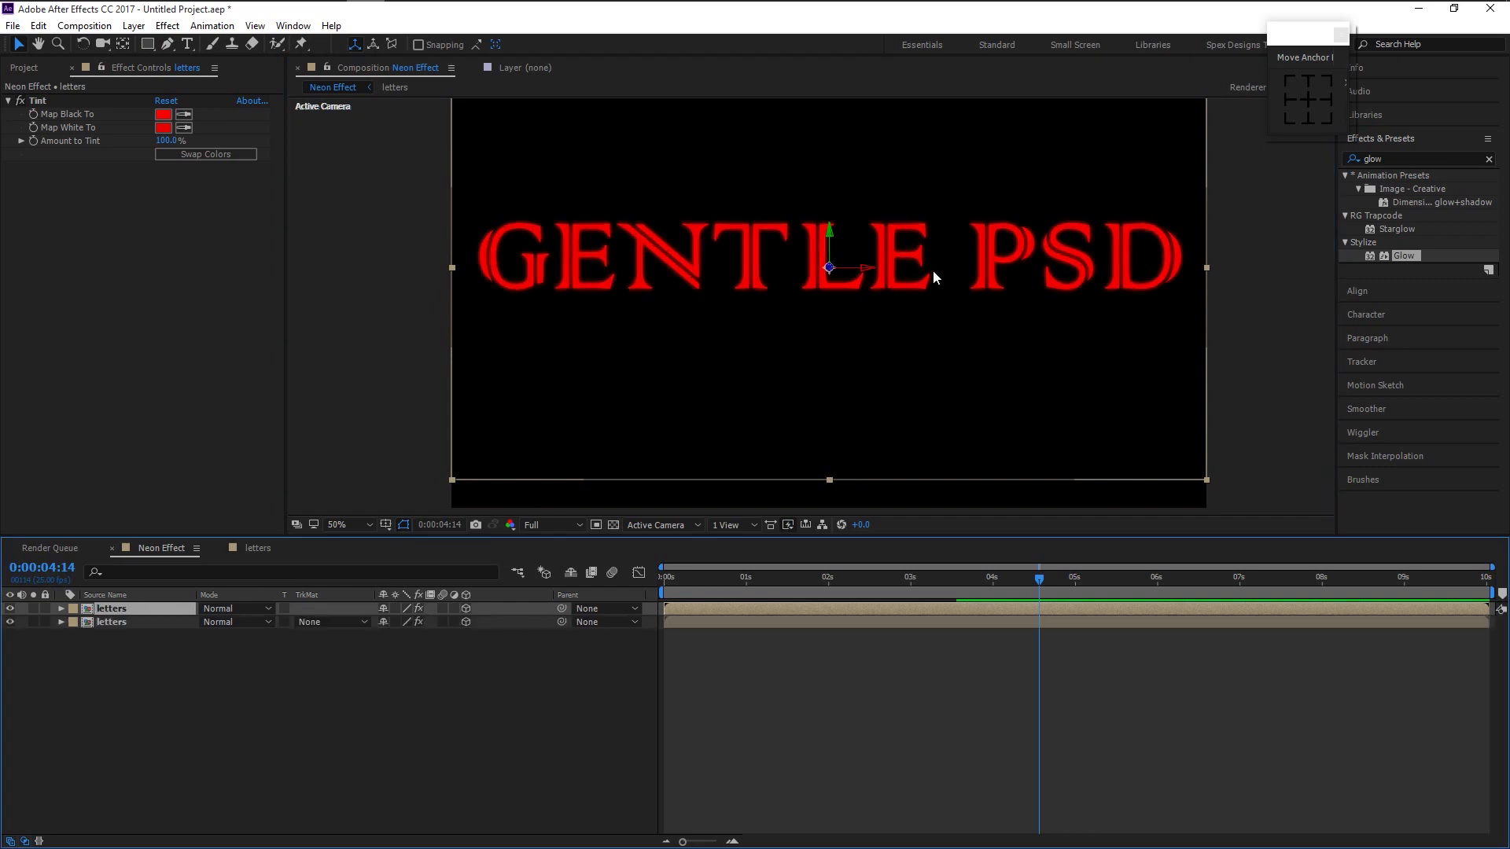
click(835, 269)
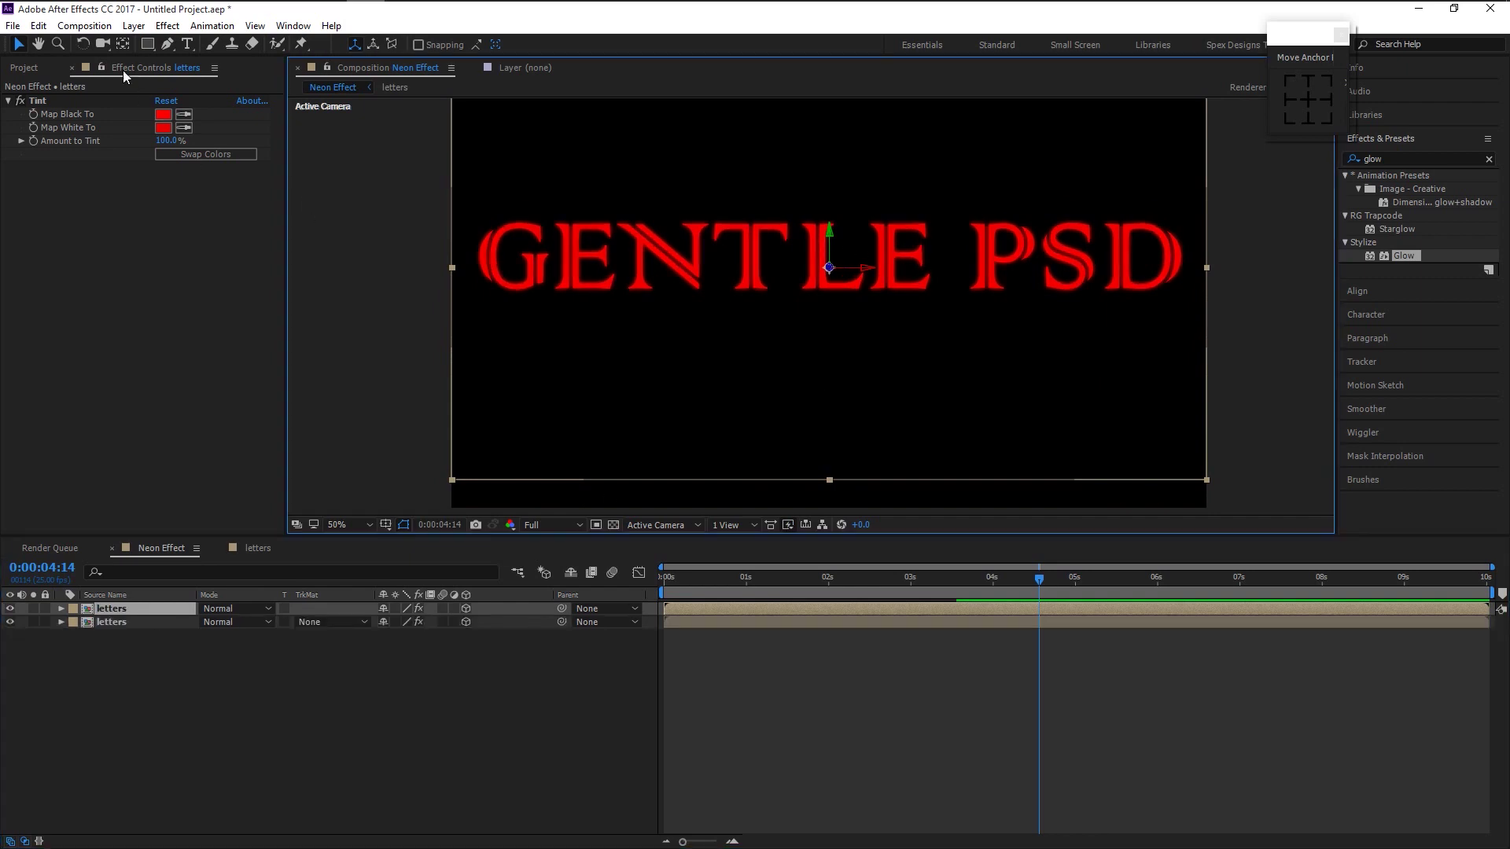
click(83, 44)
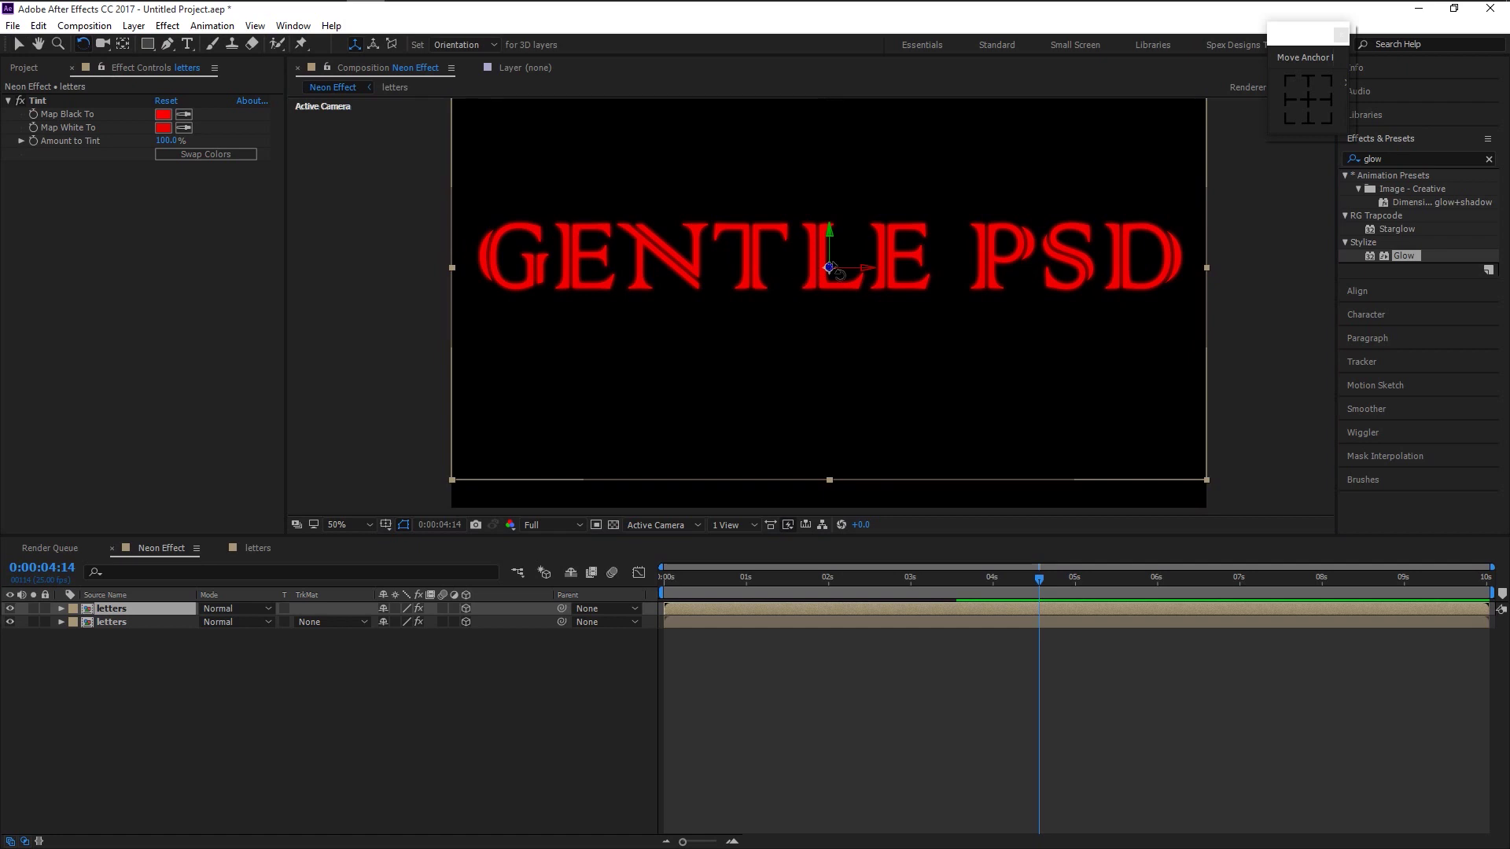
drag(825, 253, 776, 340)
- Rename the lower letters layer to 'Reflection'
click(267, 737)
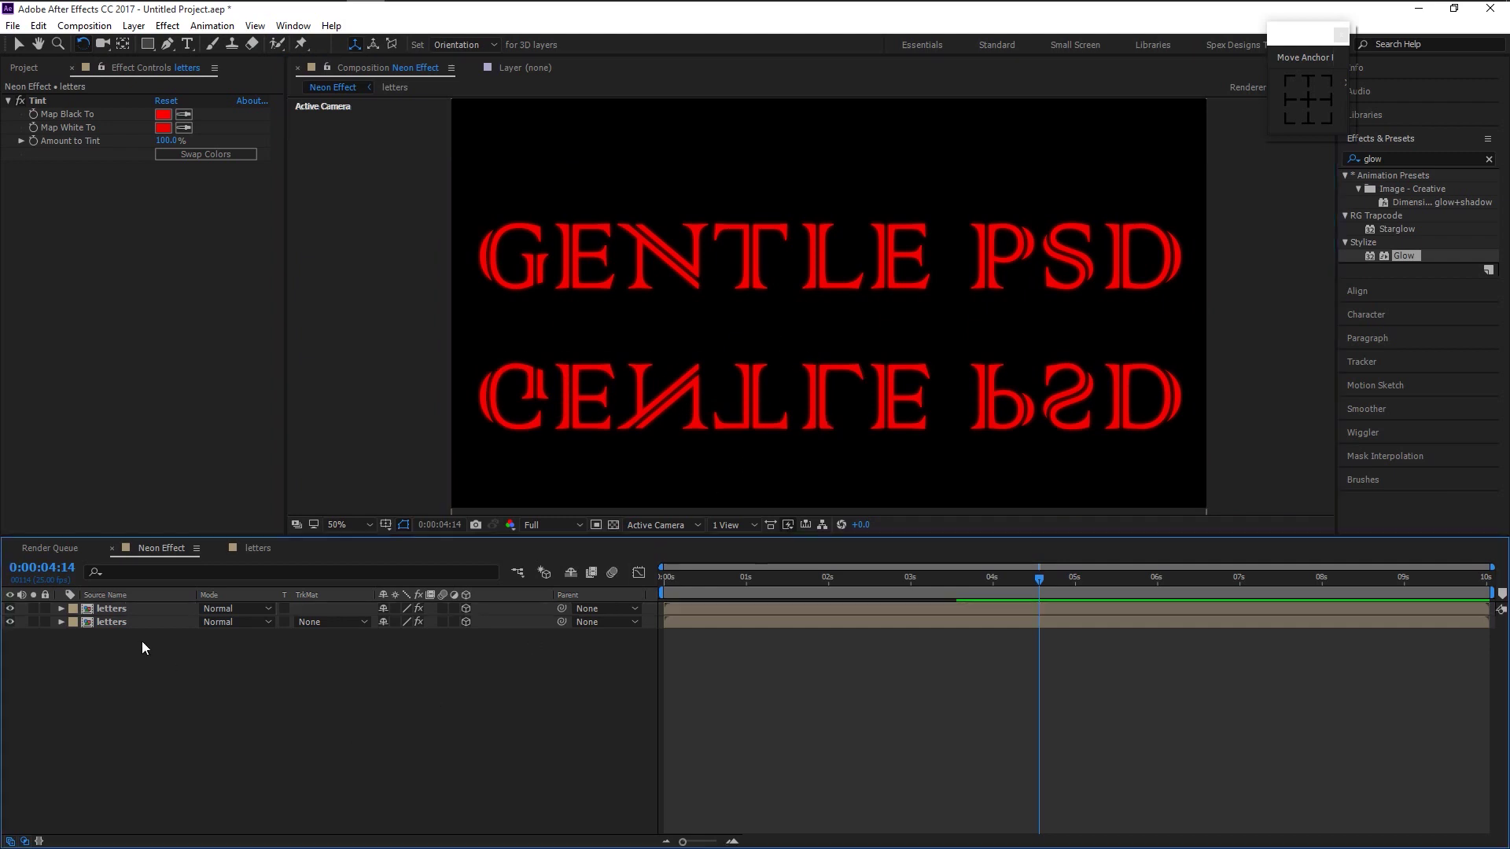
click(133, 608)
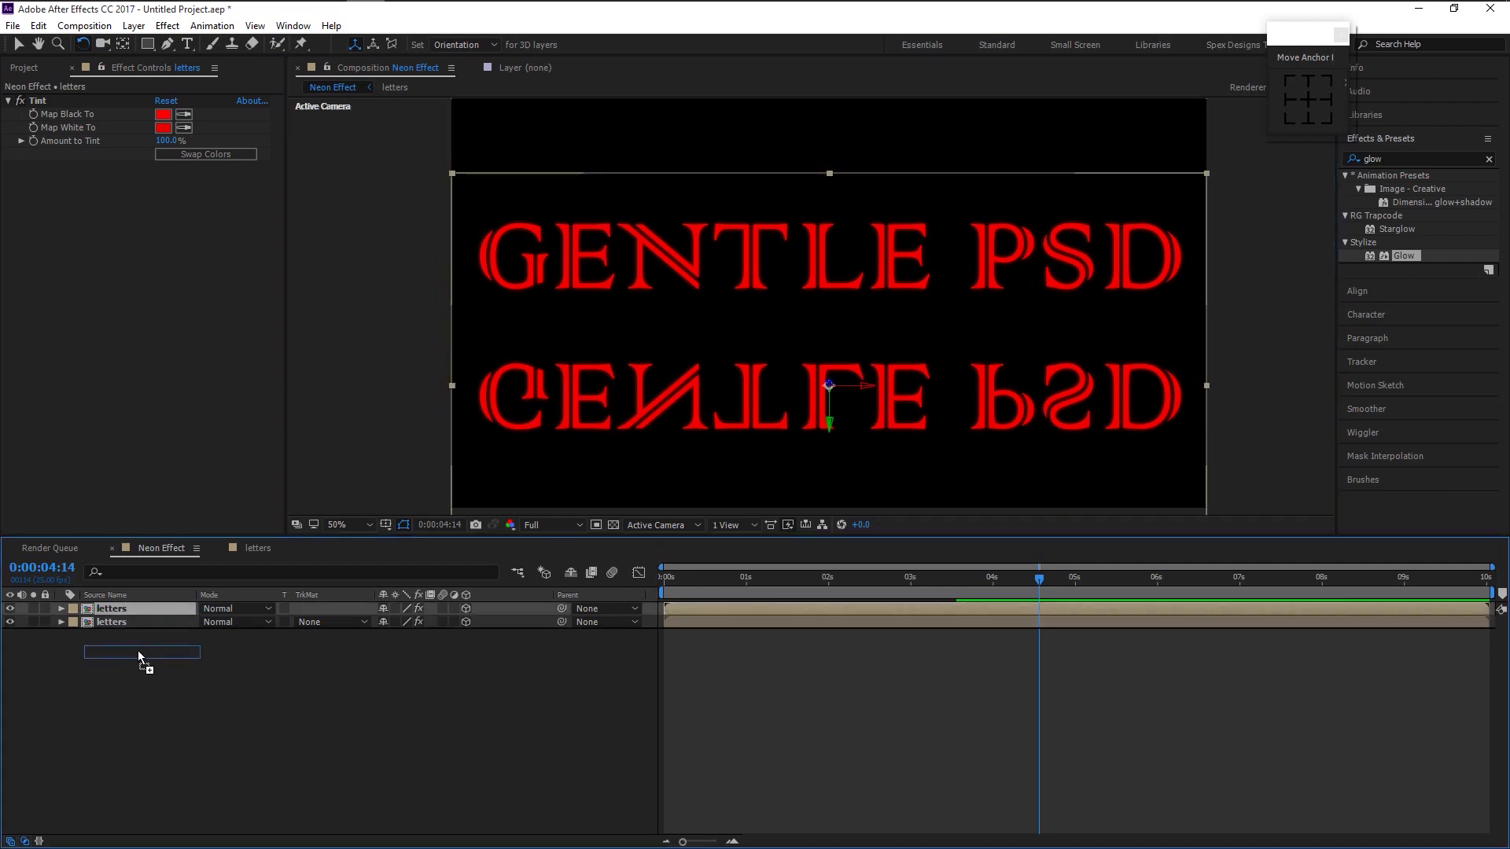
click(117, 622)
key(Return)
text(R)
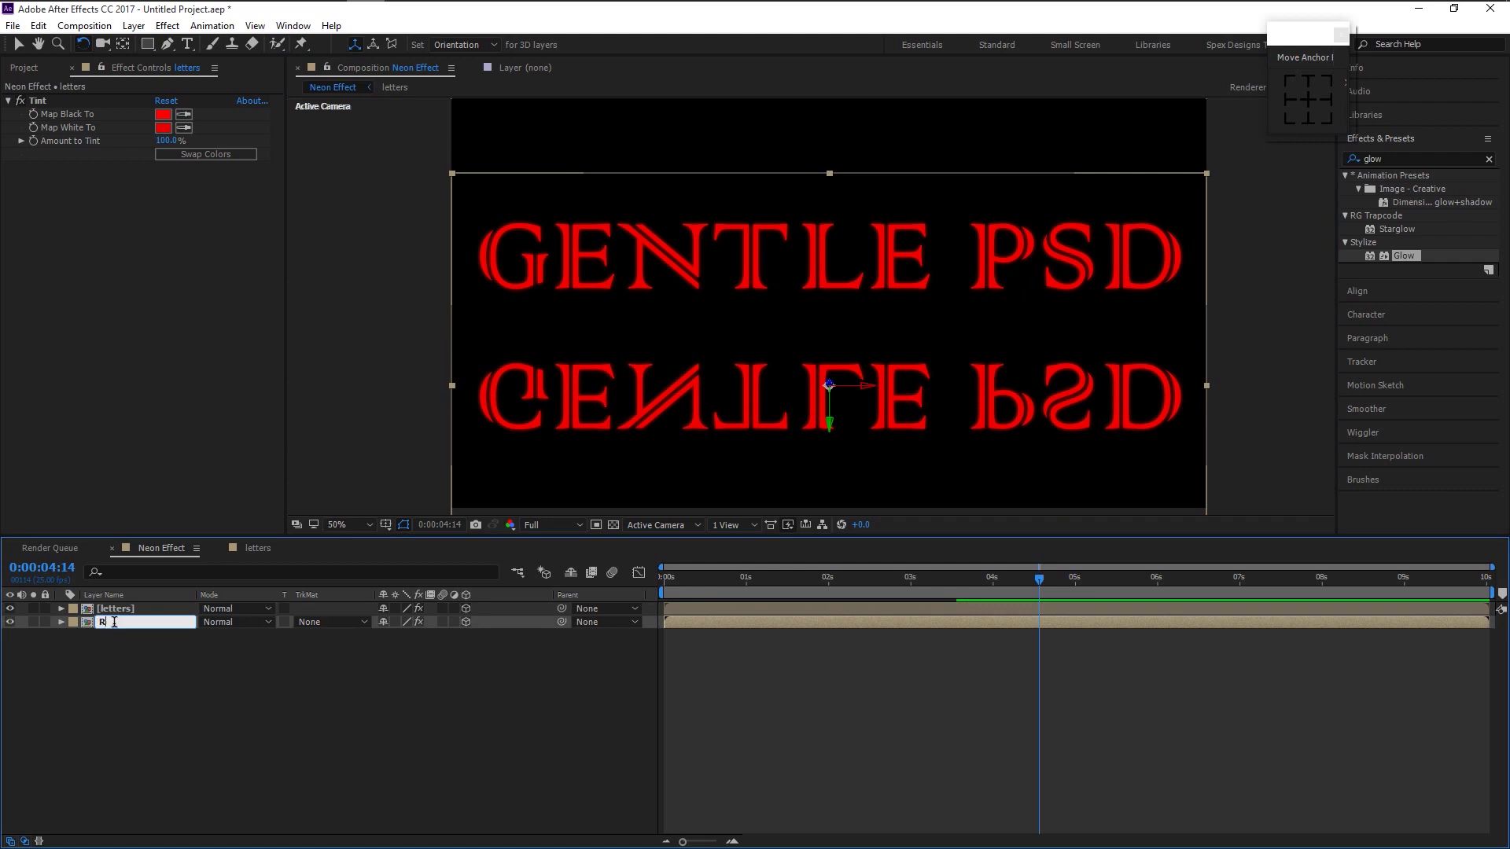
text(eflection)
key(Return)
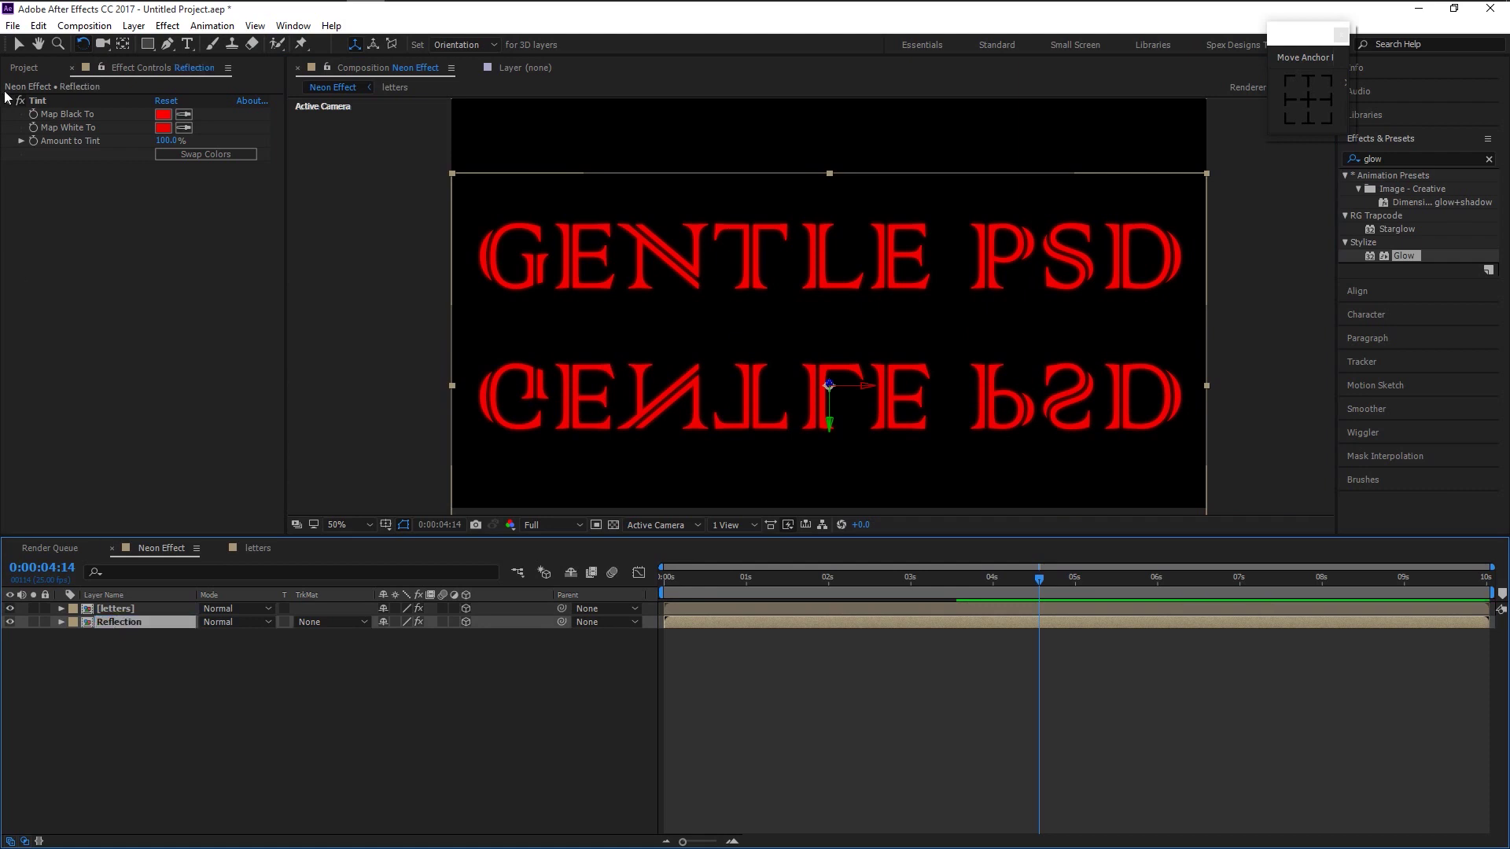
- Drag Floor_Texture.jpg from the Stock folder into the Neon Effect timeline, then close Explorer
click(19, 72)
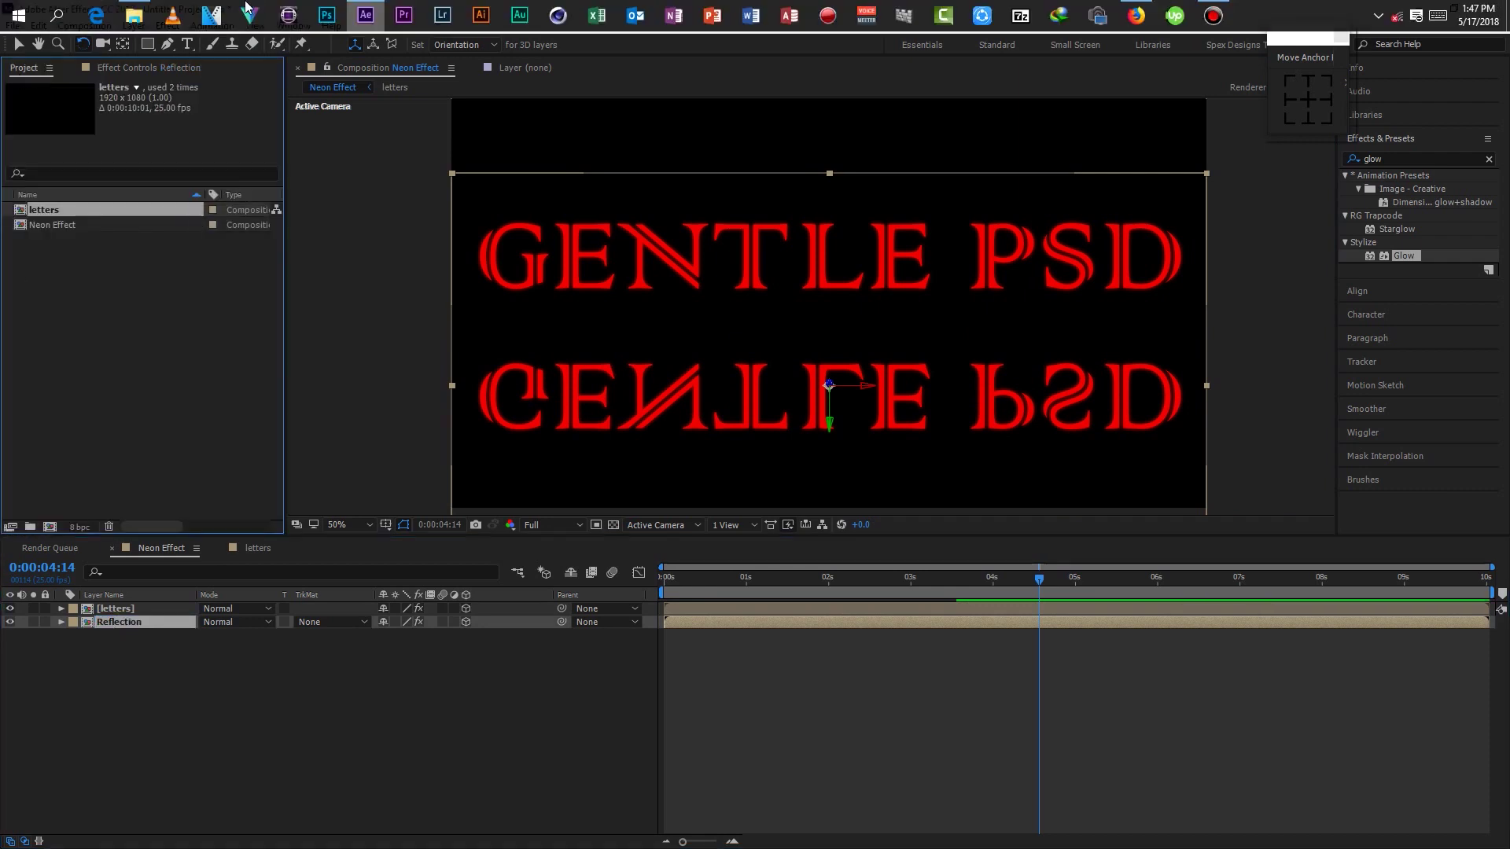
click(134, 16)
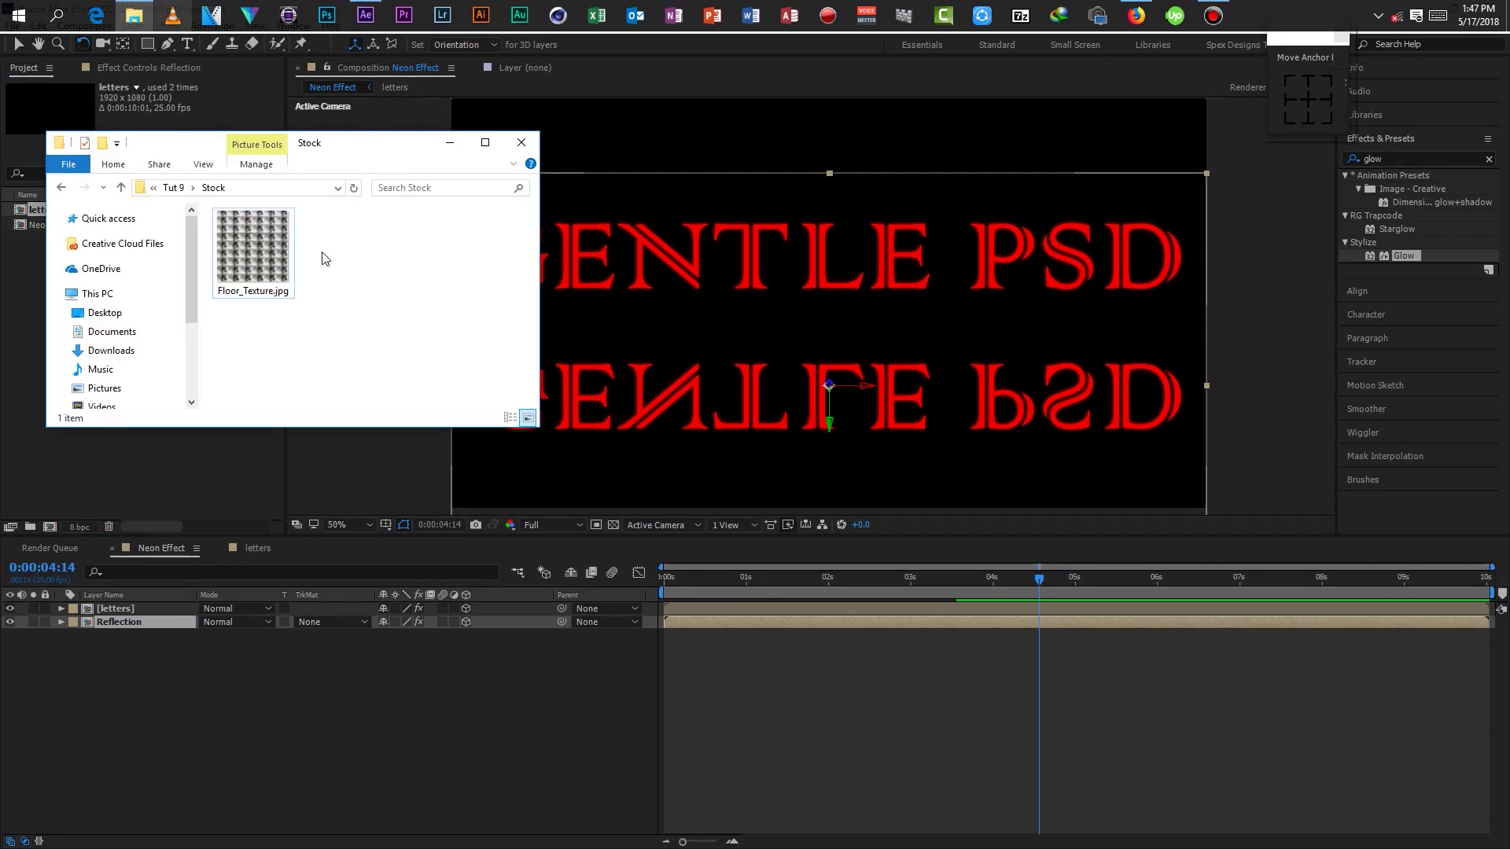
drag(261, 247, 275, 708)
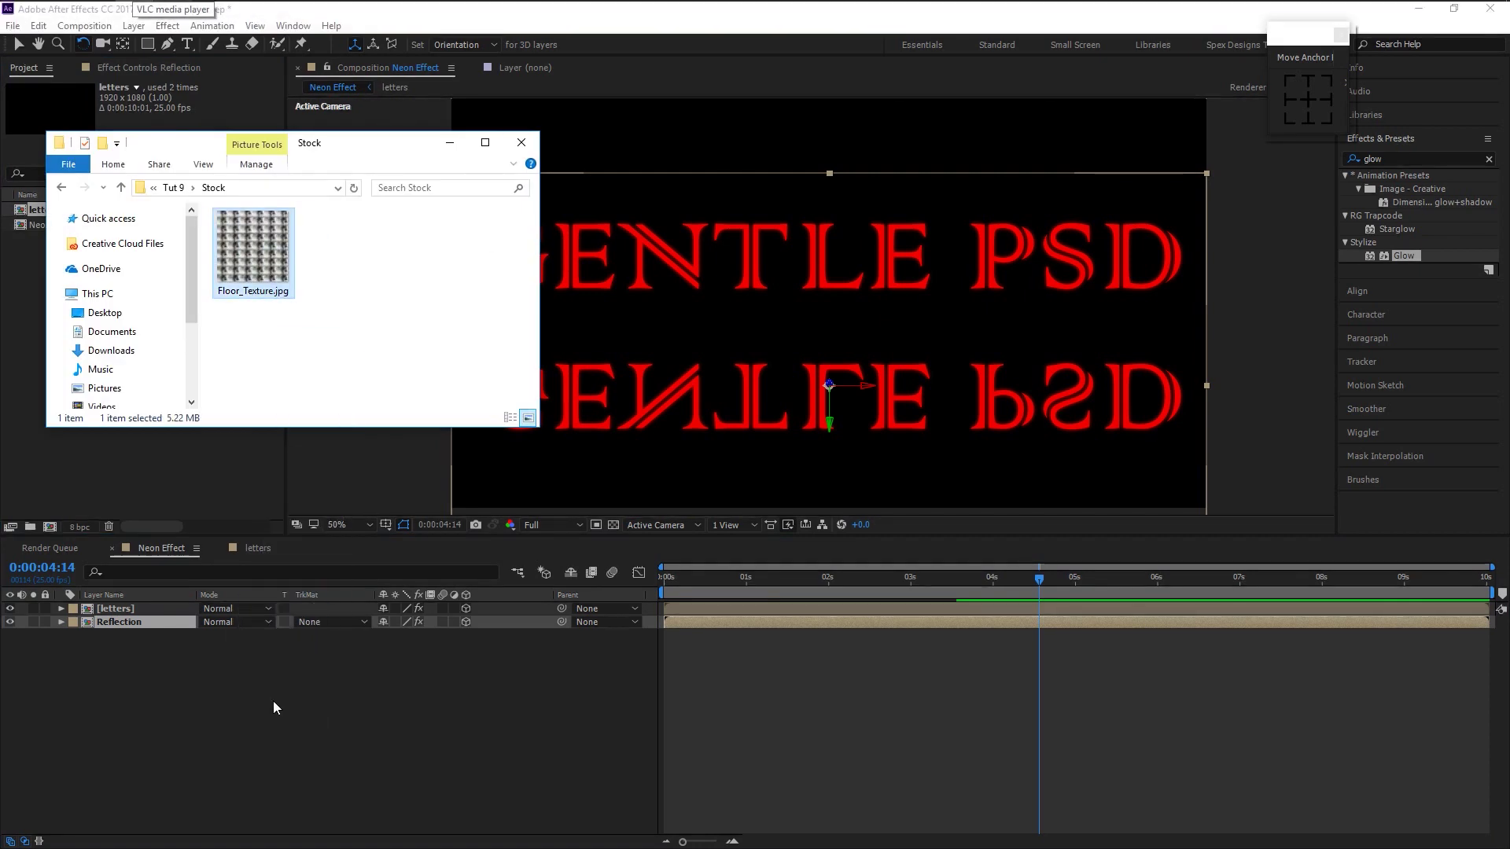
click(446, 148)
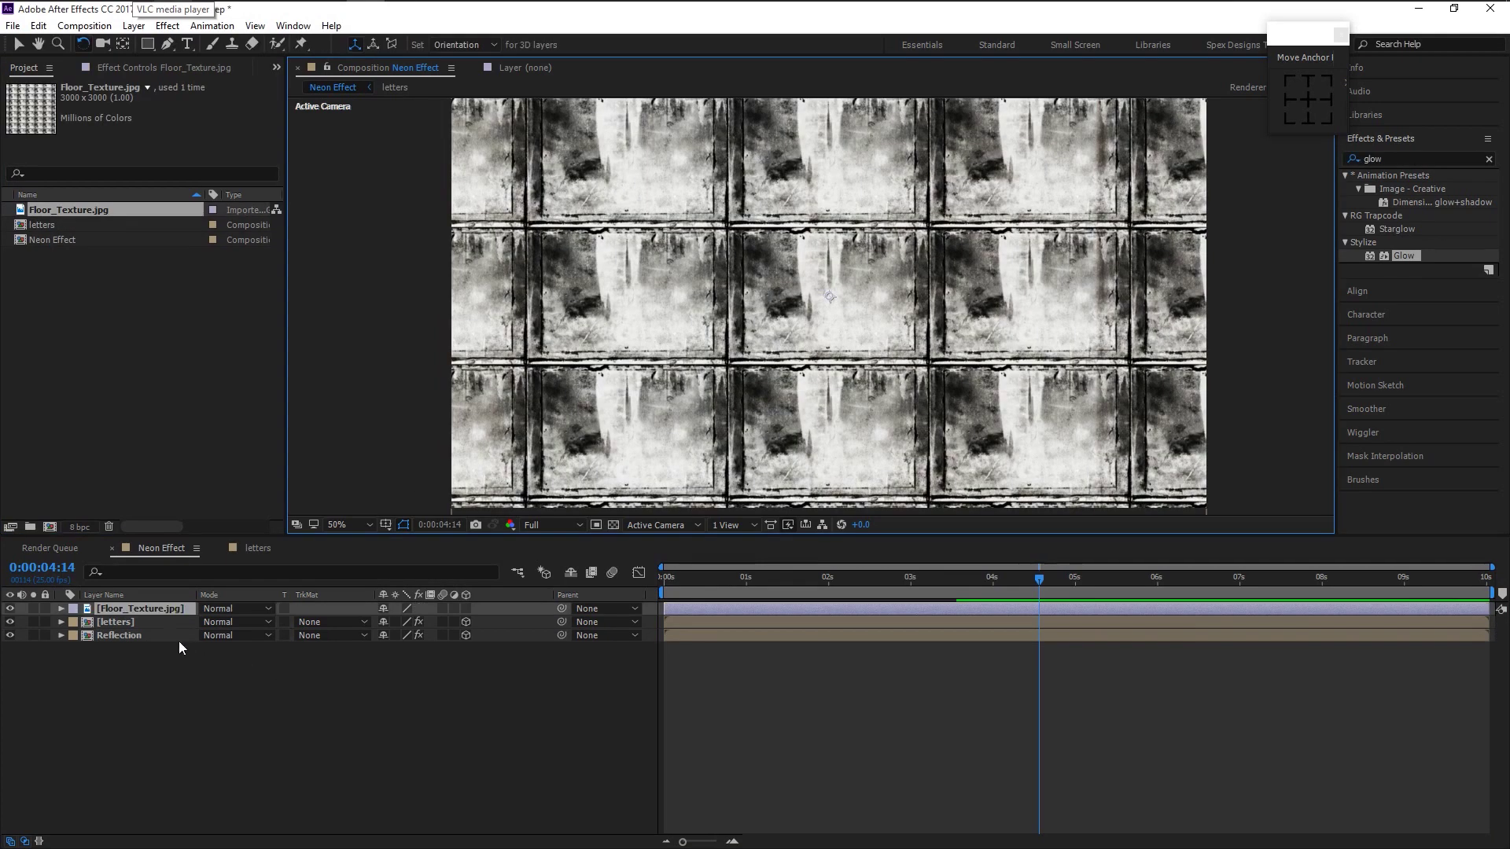
- Set the floor texture's Scale to 50% and make it a 3D layer
key(s)
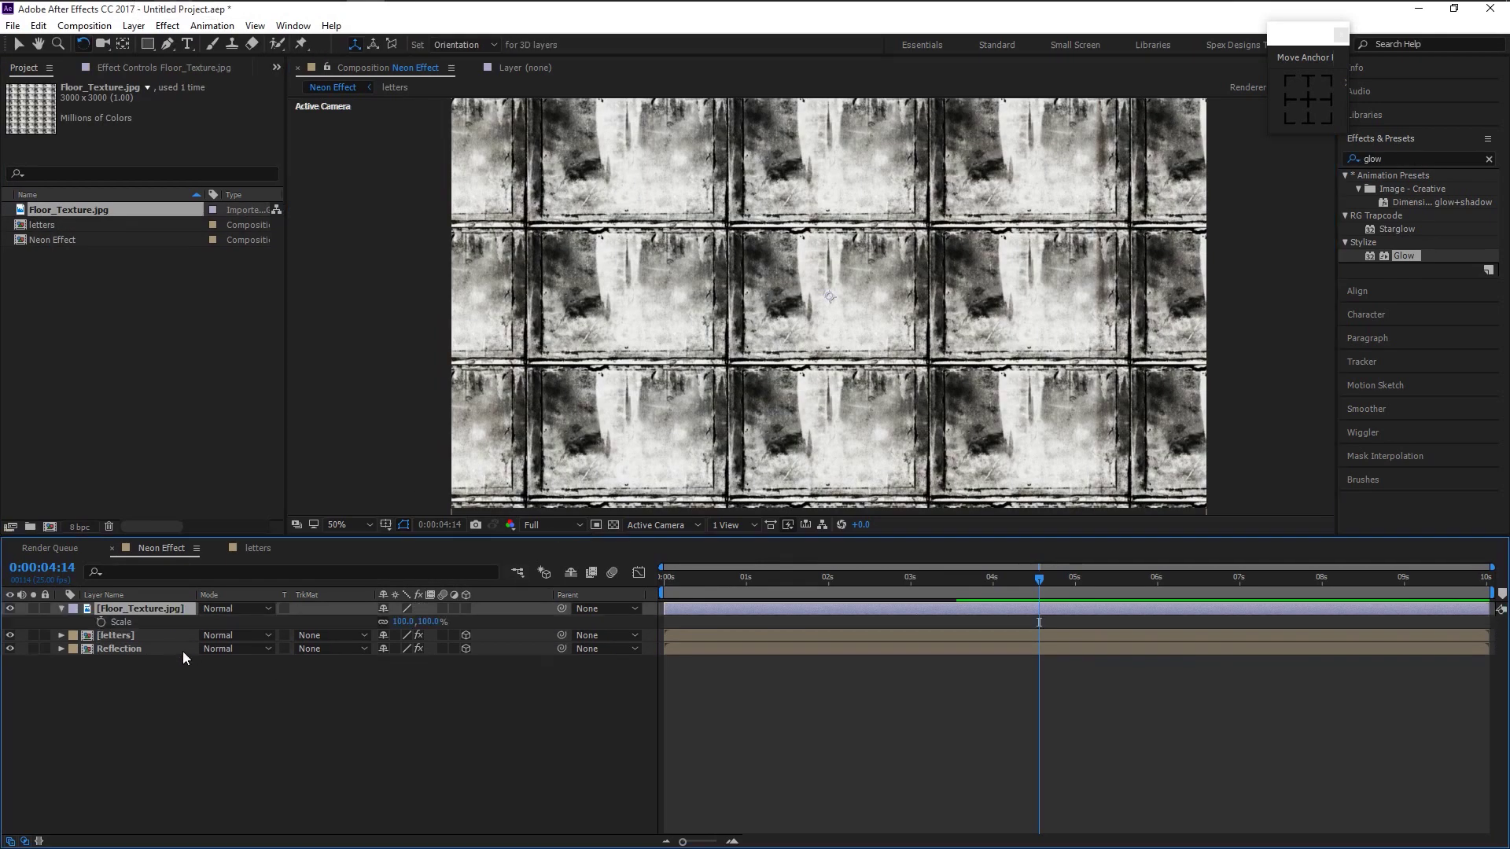
click(400, 621)
text(50)
key(Return)
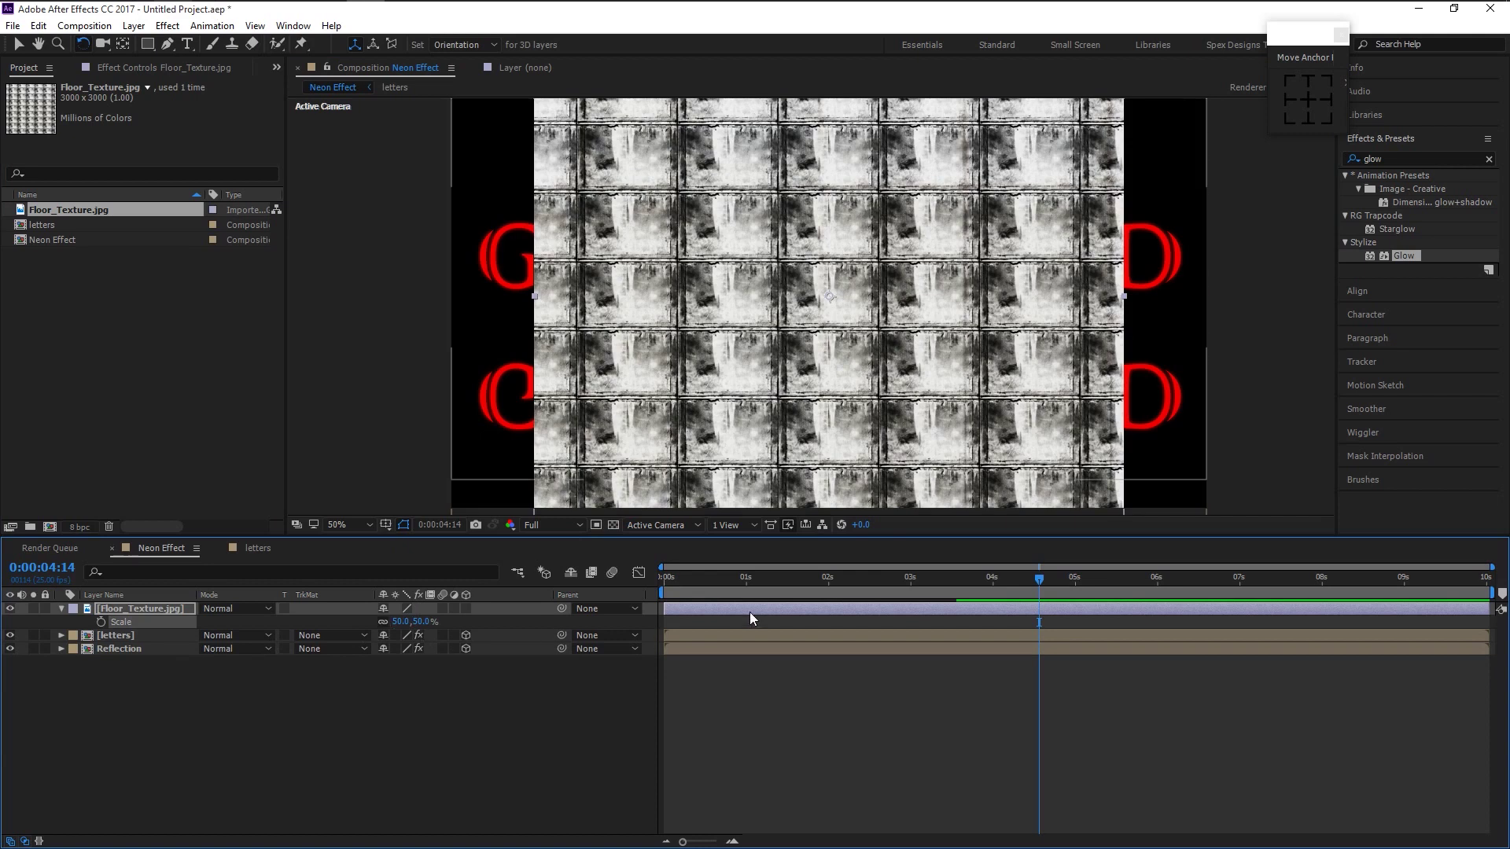
click(464, 609)
- Rotate the floor texture flat and lower it between the text and its reflection
click(918, 482)
key(v)
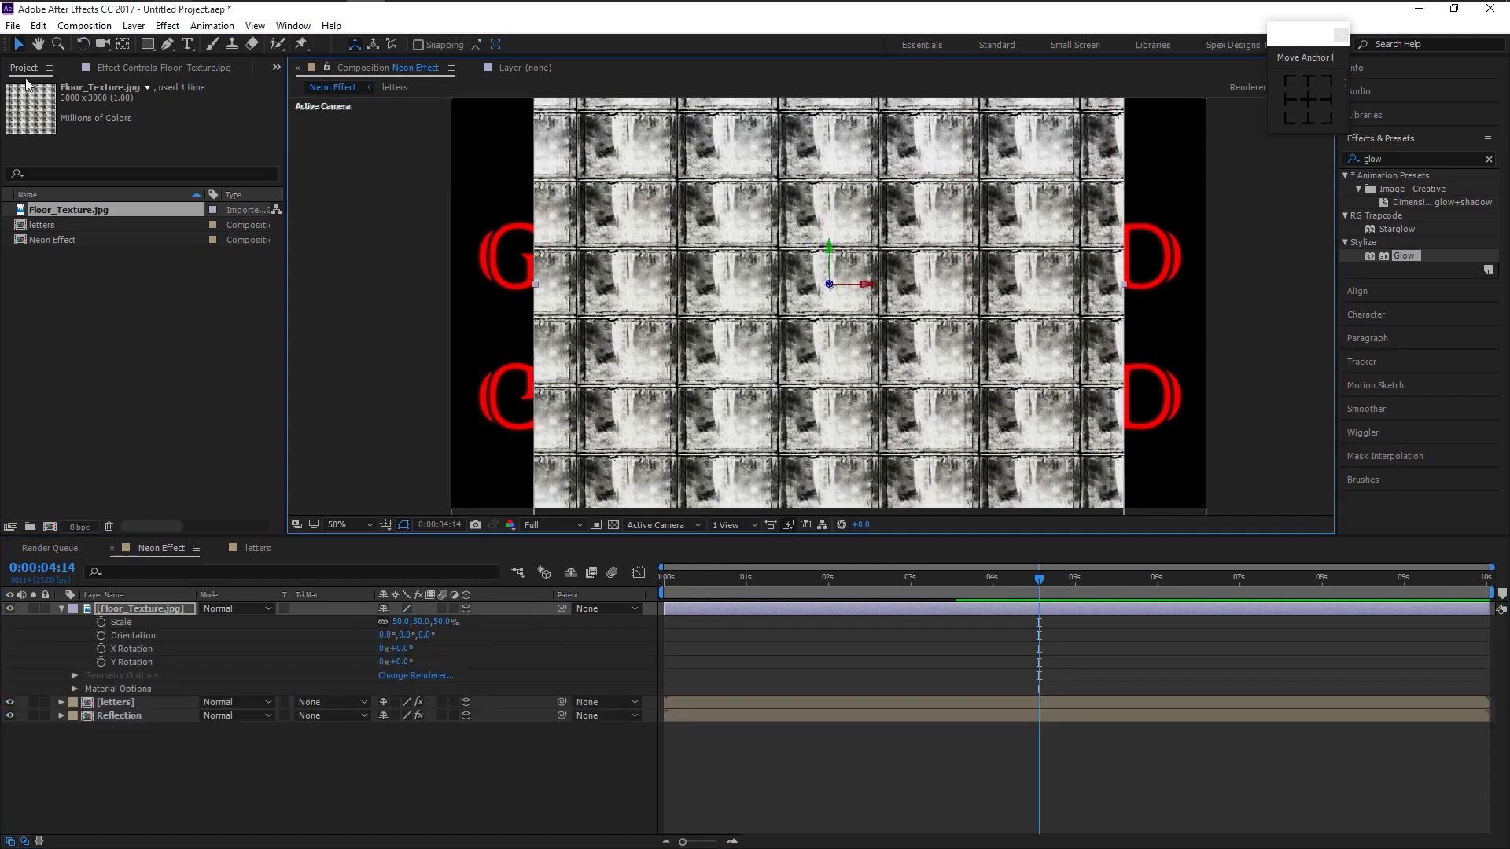
click(85, 44)
mouse_move(839, 297)
mouse_down()
mouse_move(837, 248)
mouse_move(837, 285)
mouse_up()
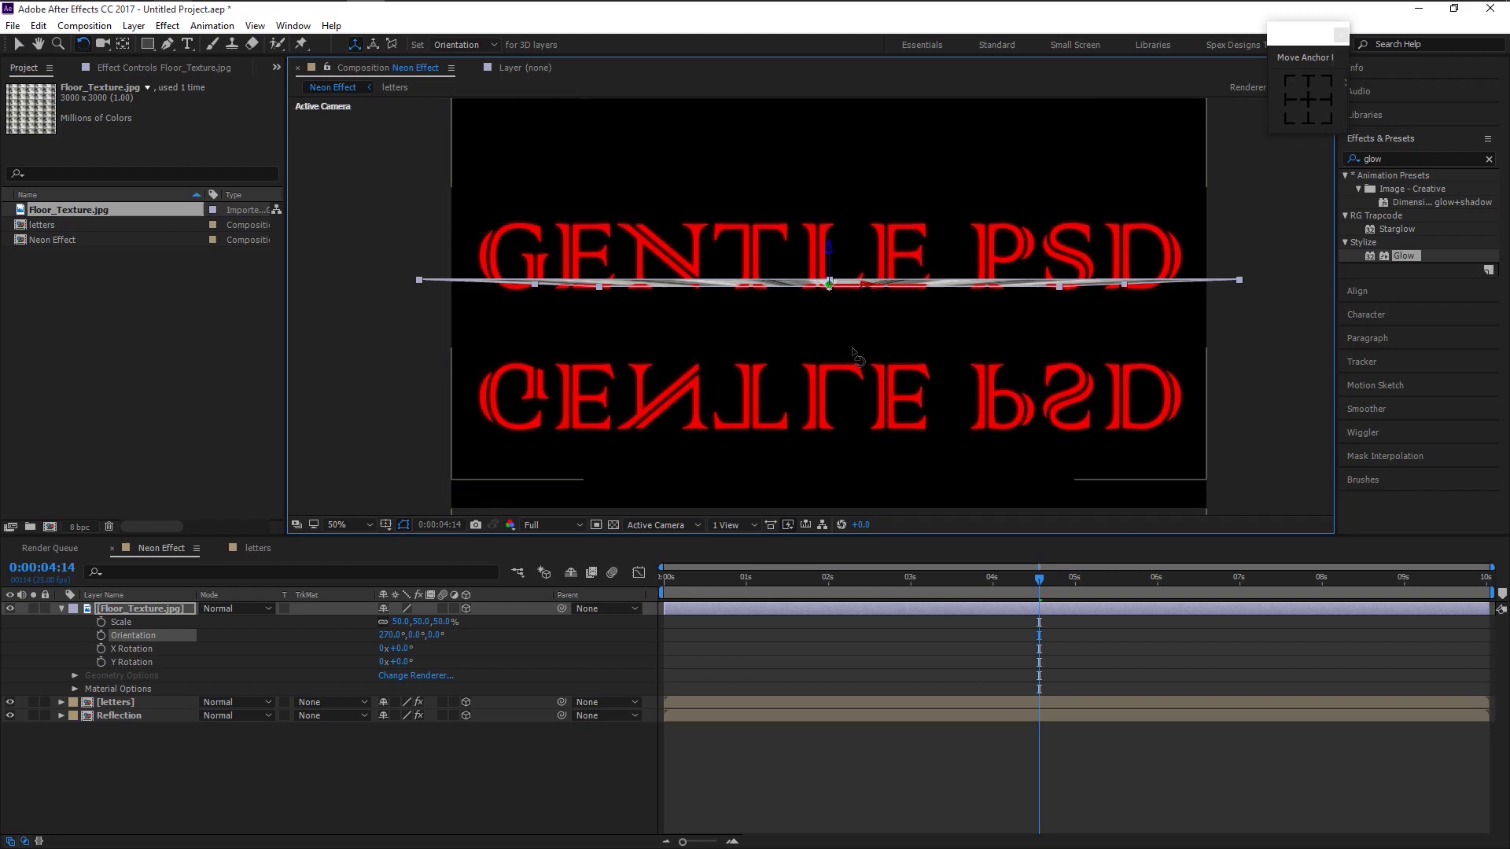
key(v)
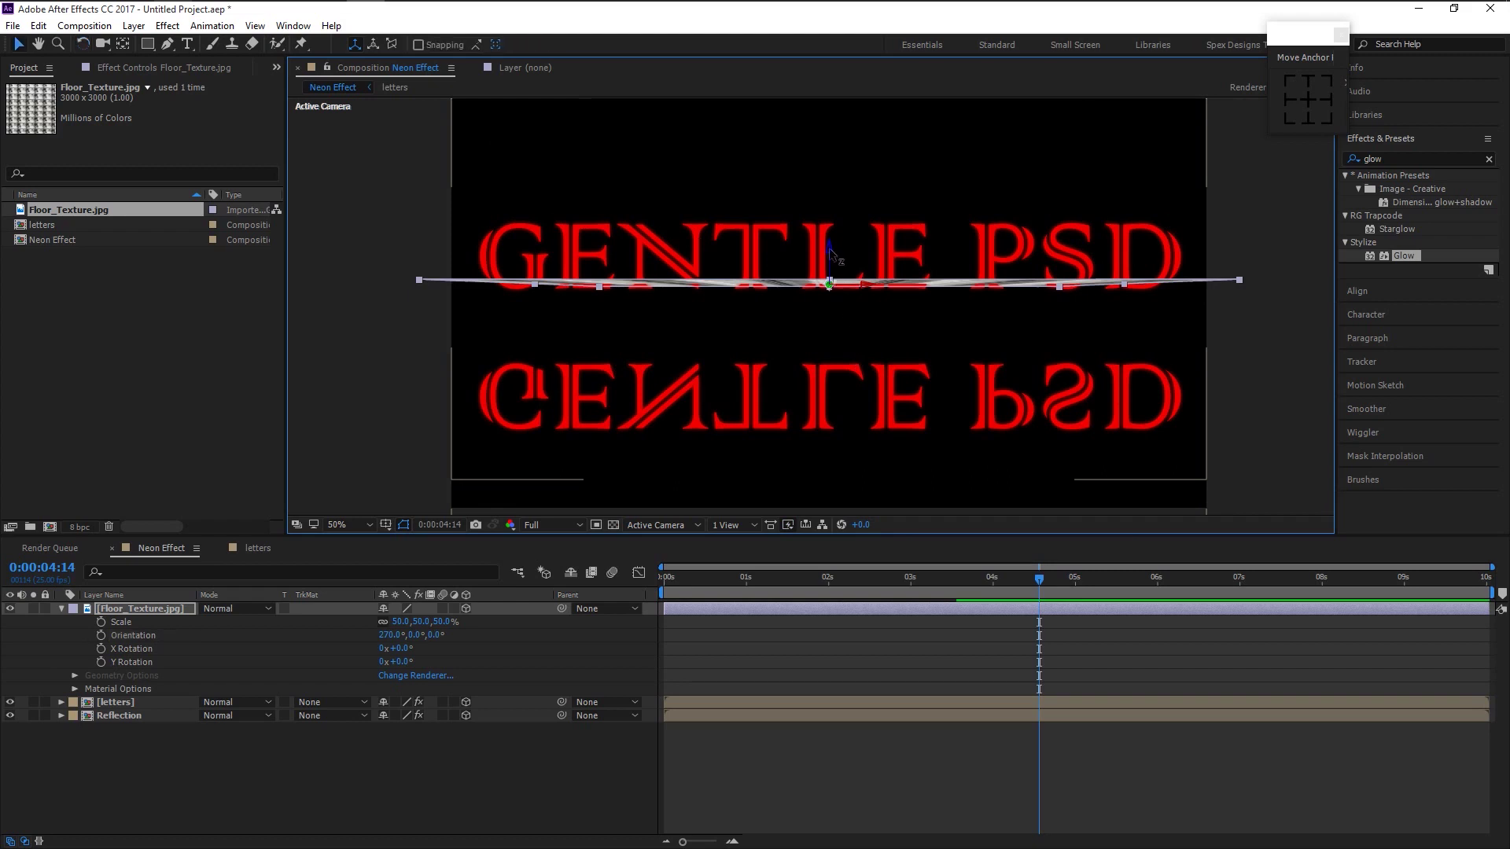
drag(832, 254, 838, 318)
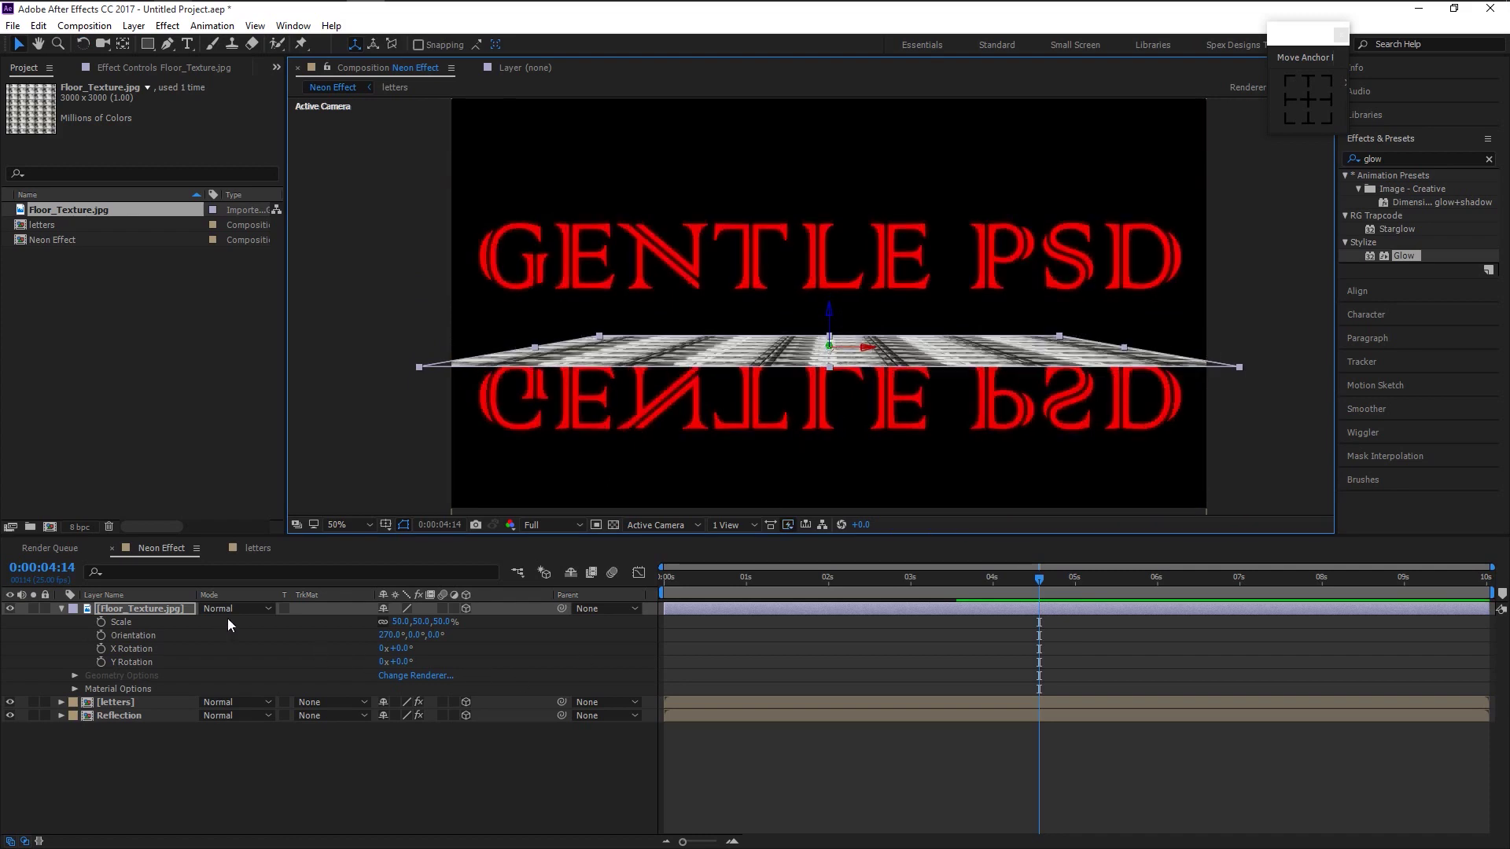
- Pre-compose the floor texture layer, moving all attributes, into a comp named 'Texture'
right_click(174, 616)
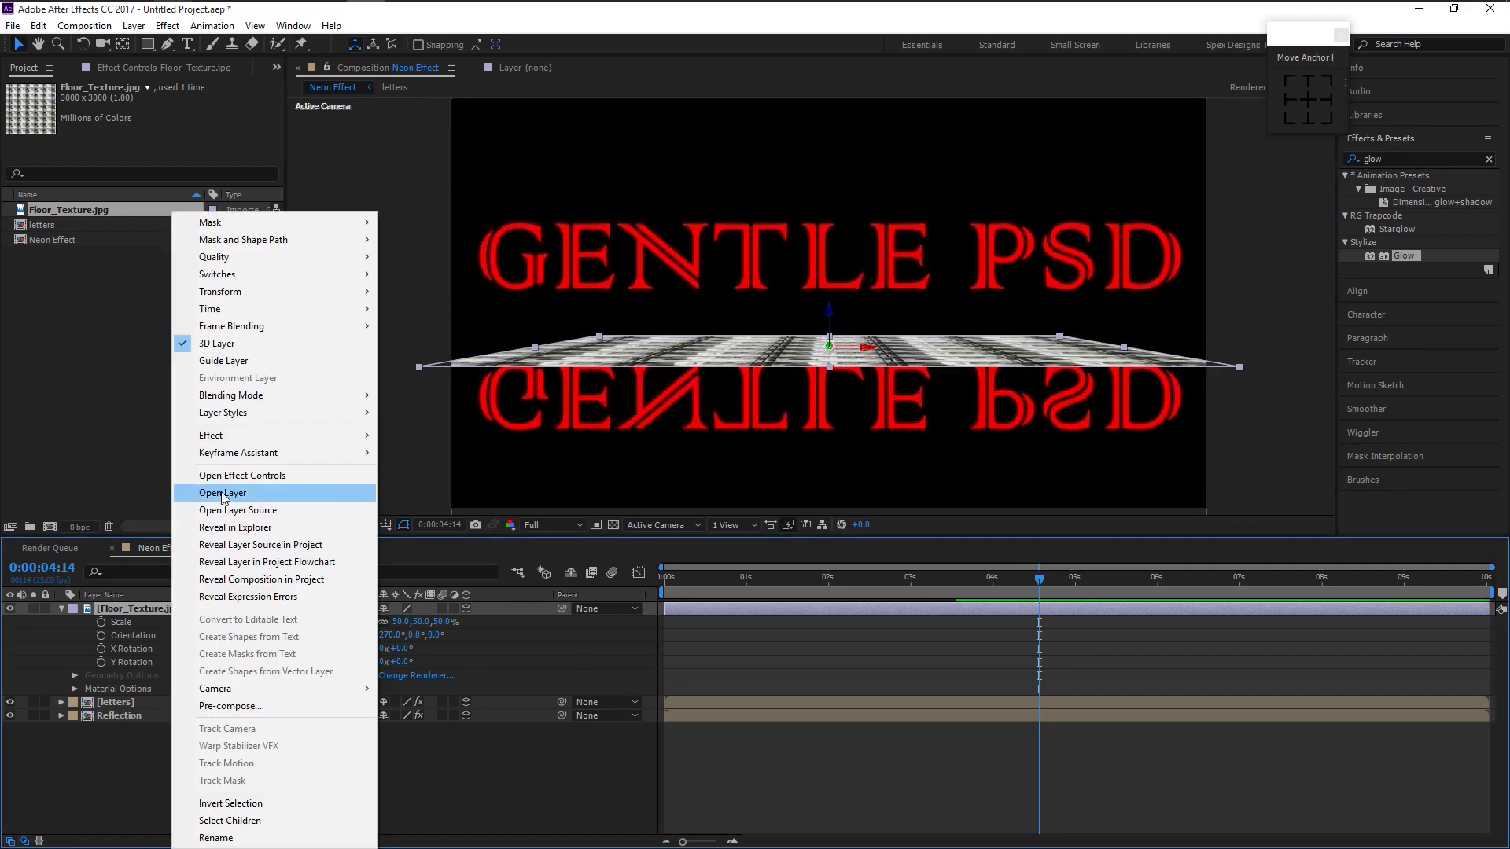
click(276, 706)
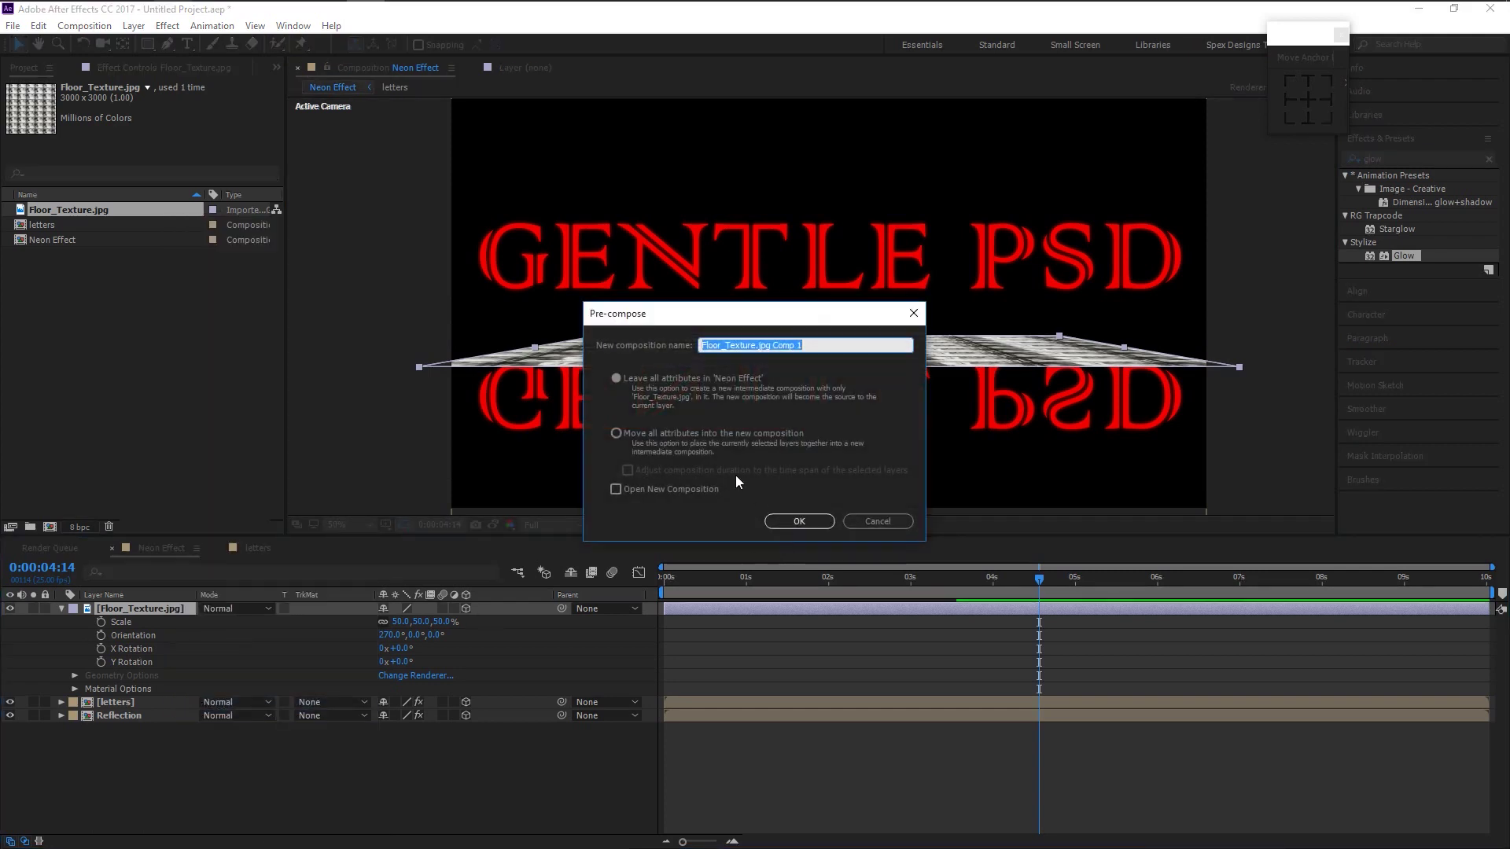
click(709, 434)
drag(818, 351, 686, 361)
text(Texture)
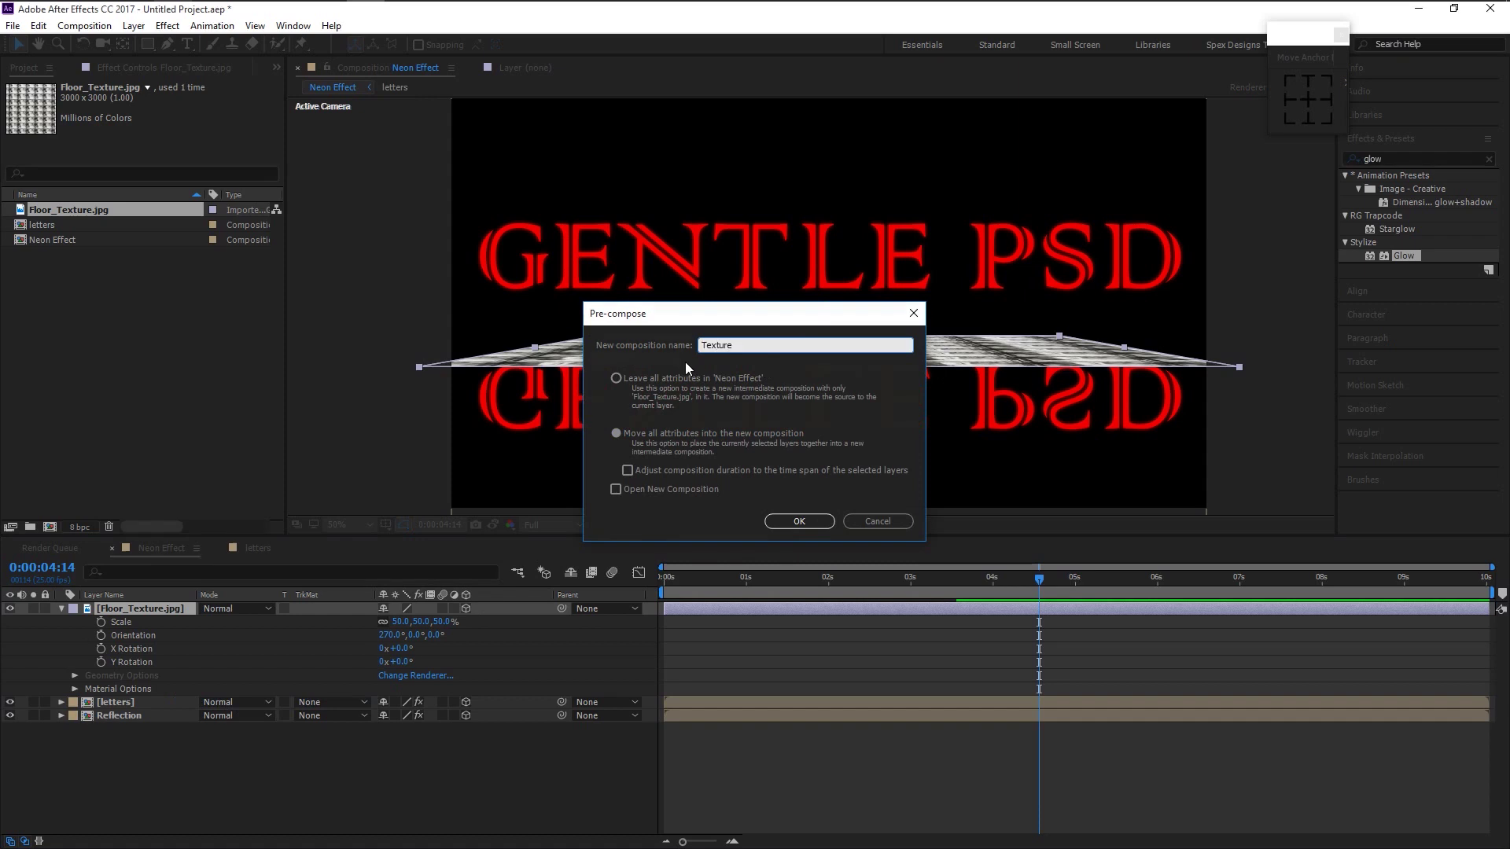
key(Return)
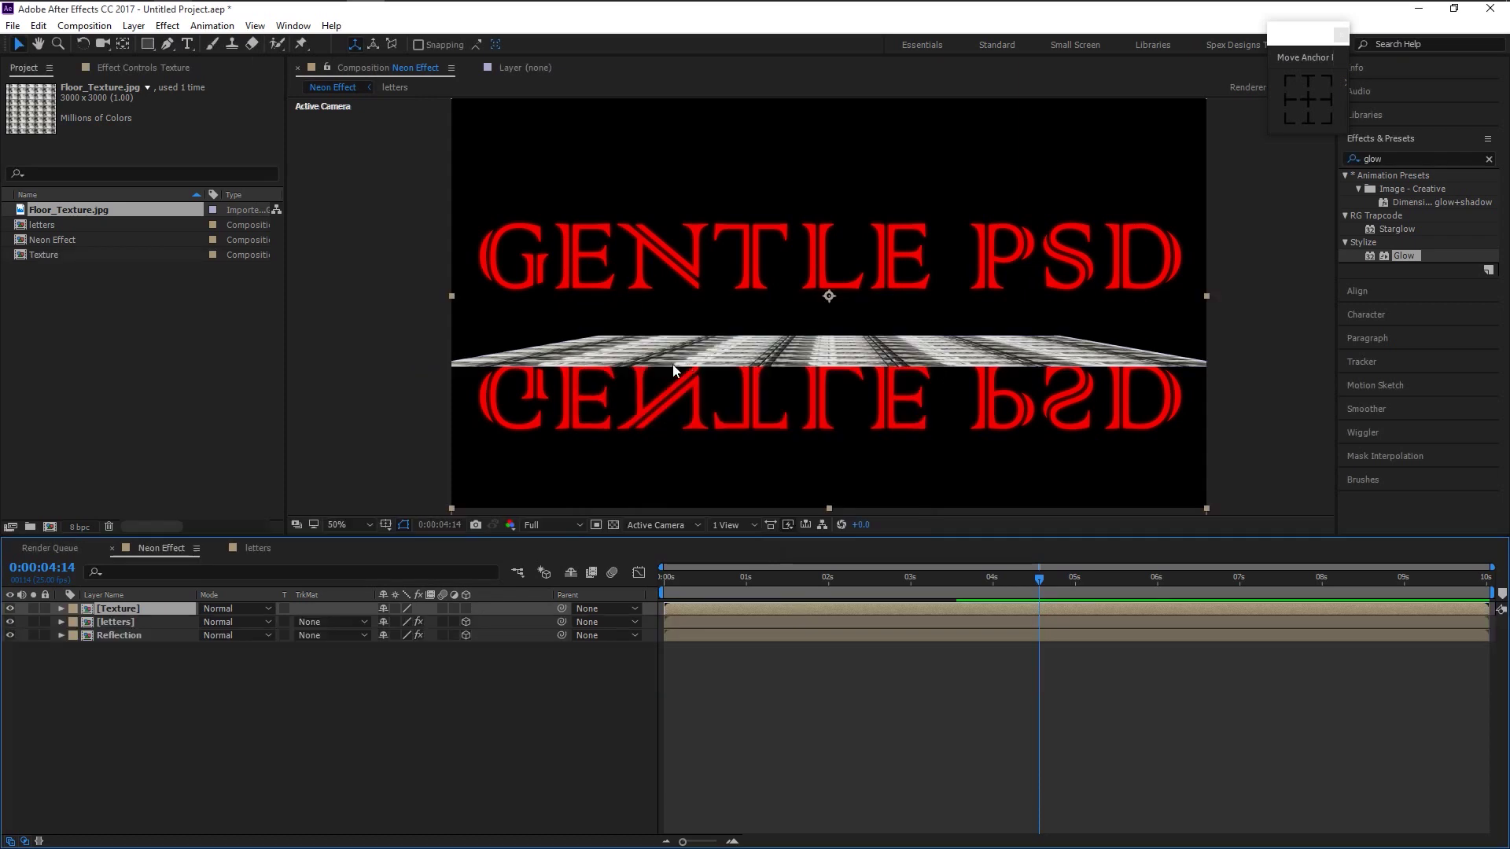
- Inside Texture, set the floor image's scale to 100%, then return to Neon Effect
double_click(169, 612)
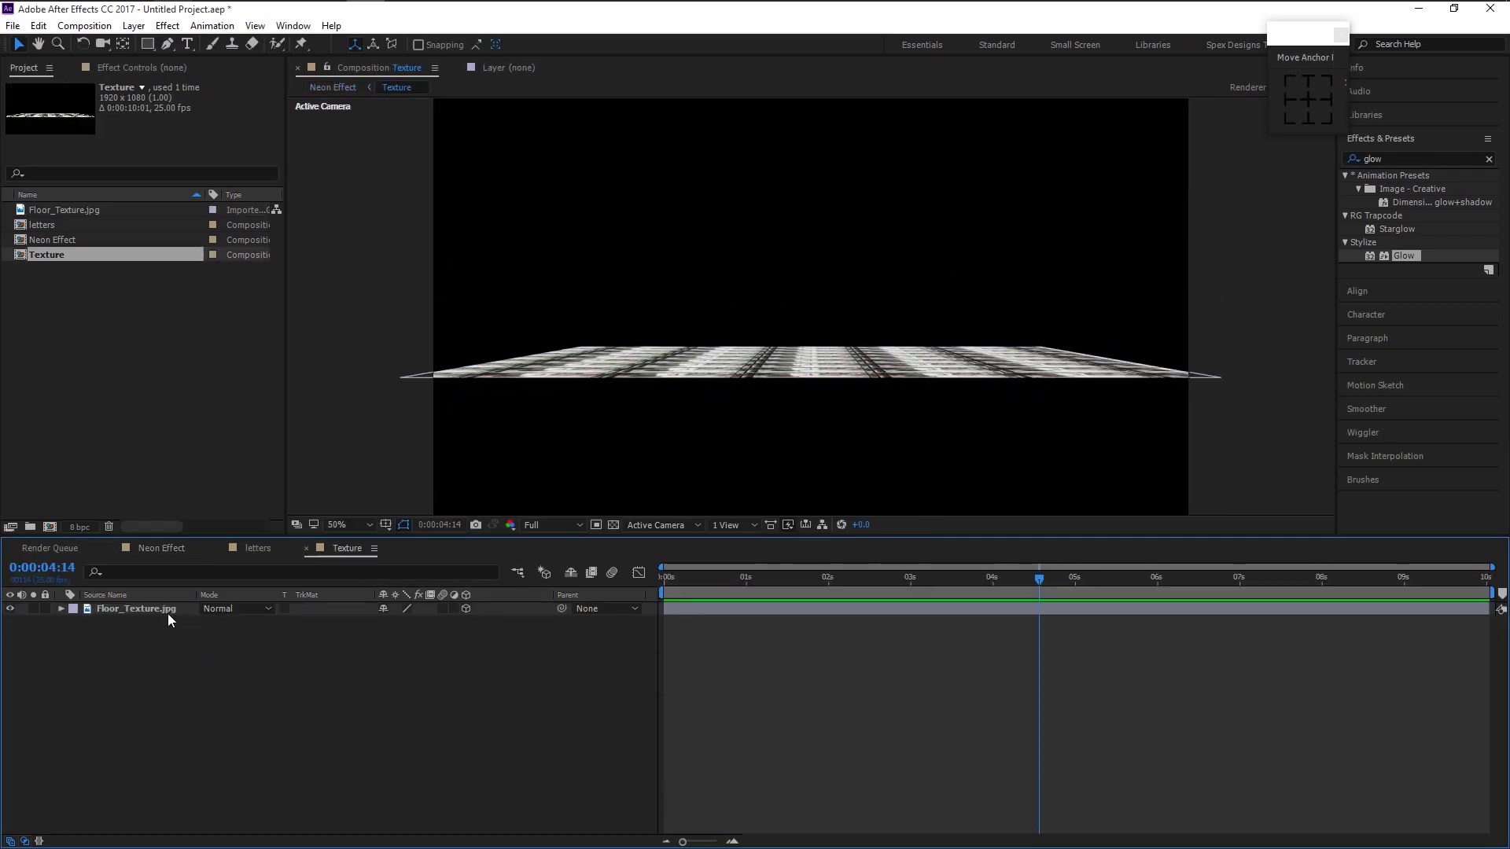
click(168, 613)
key(s)
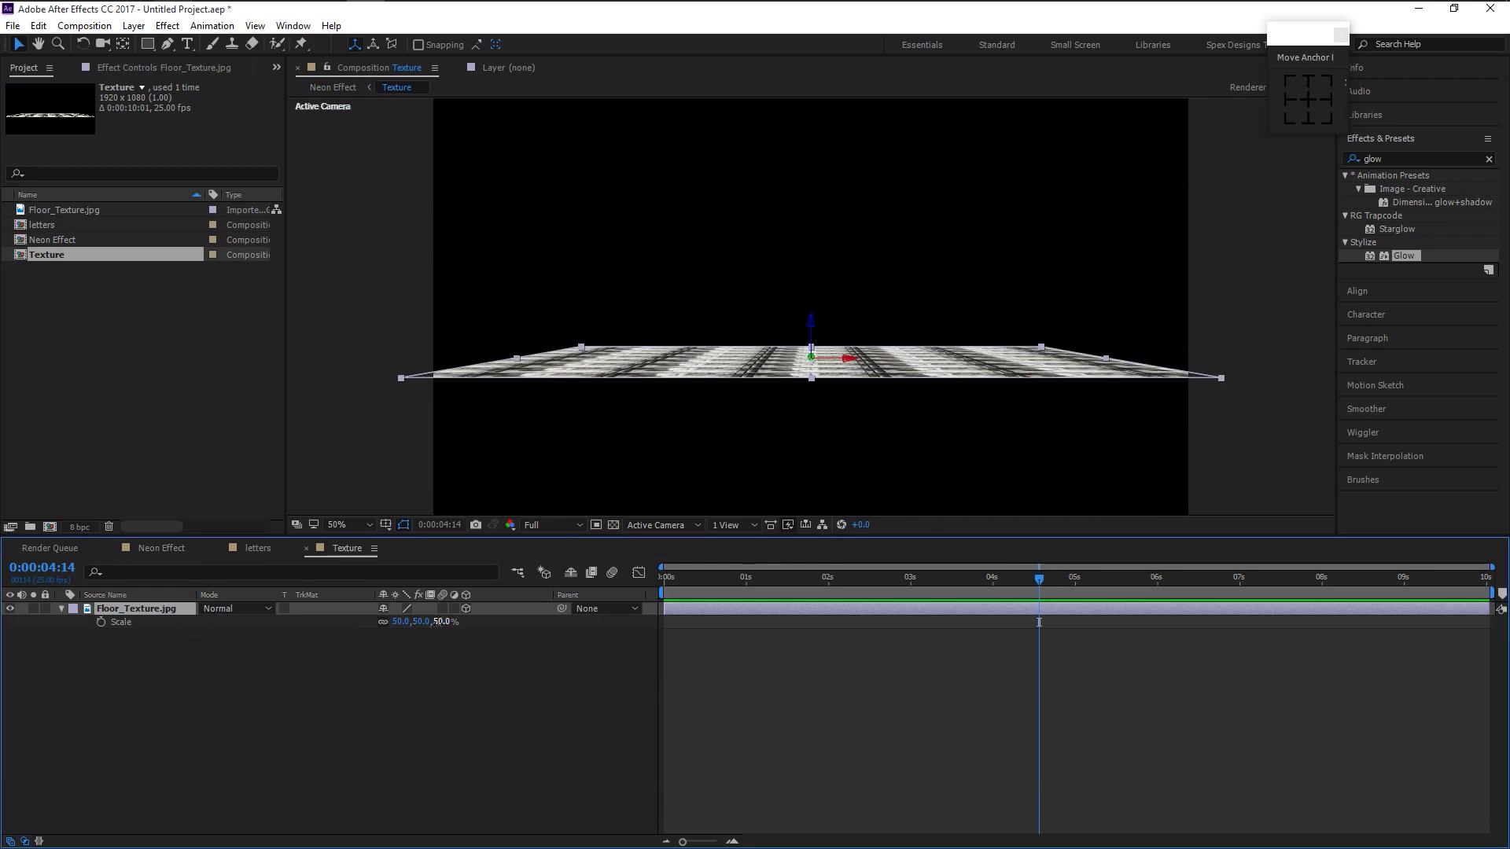
text(100)
key(Return)
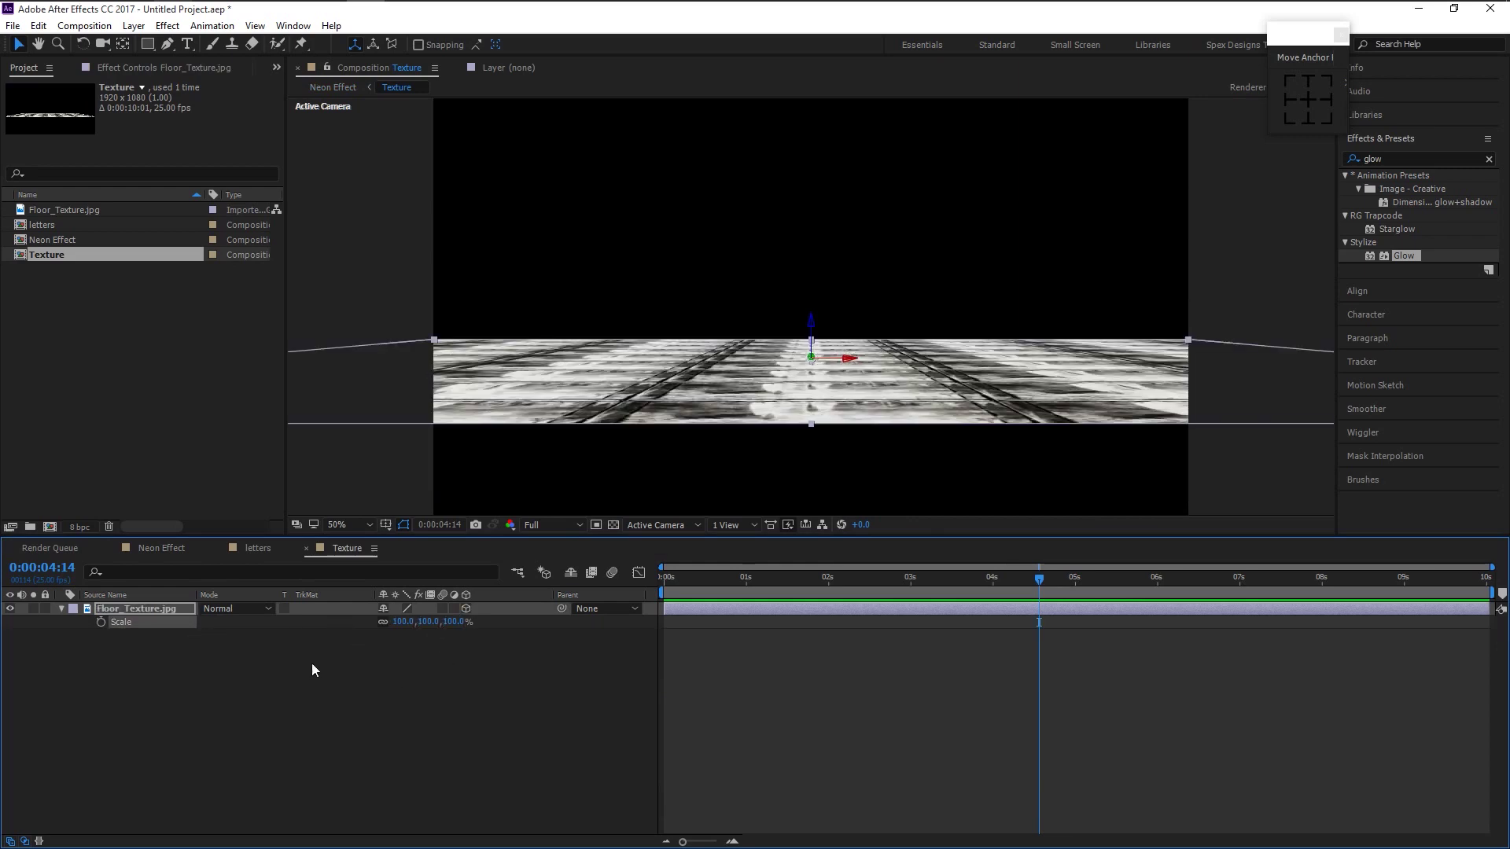
click(288, 664)
click(171, 549)
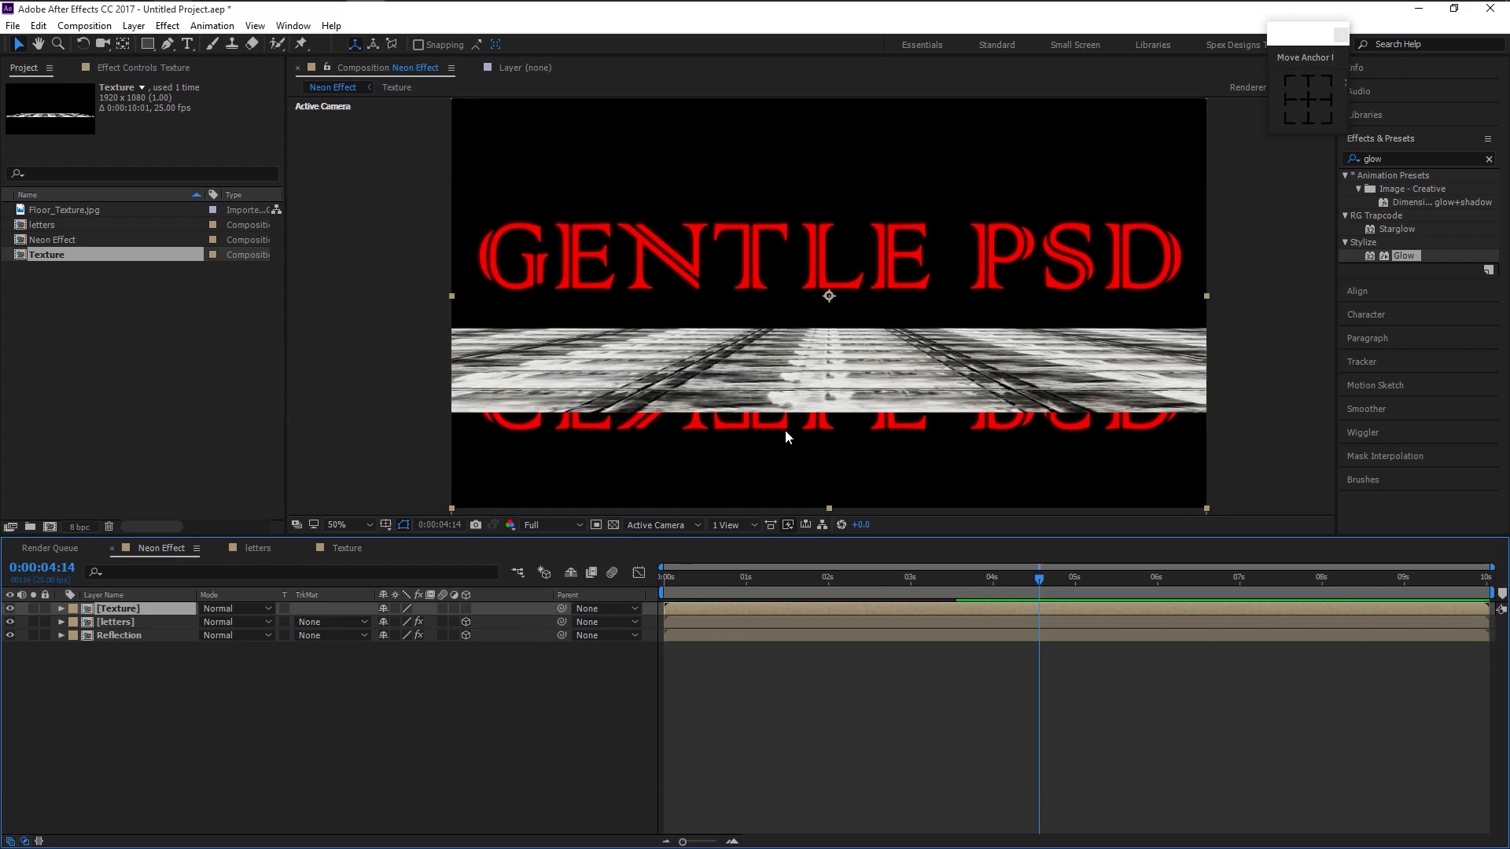
- Turn on the 3D Layer switch for the Texture layer
click(857, 359)
click(151, 611)
click(465, 609)
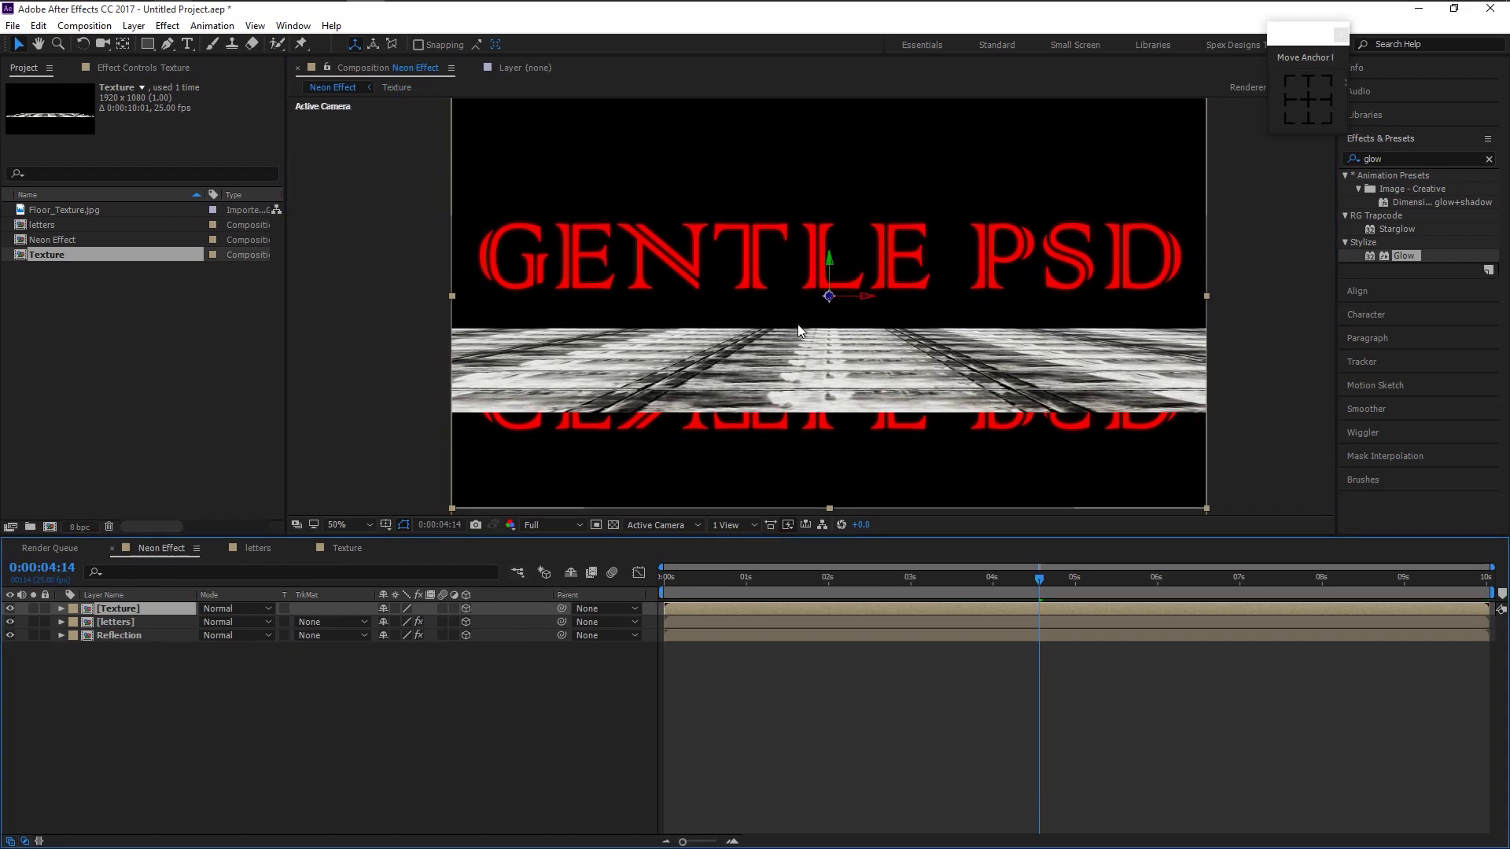
click(835, 326)
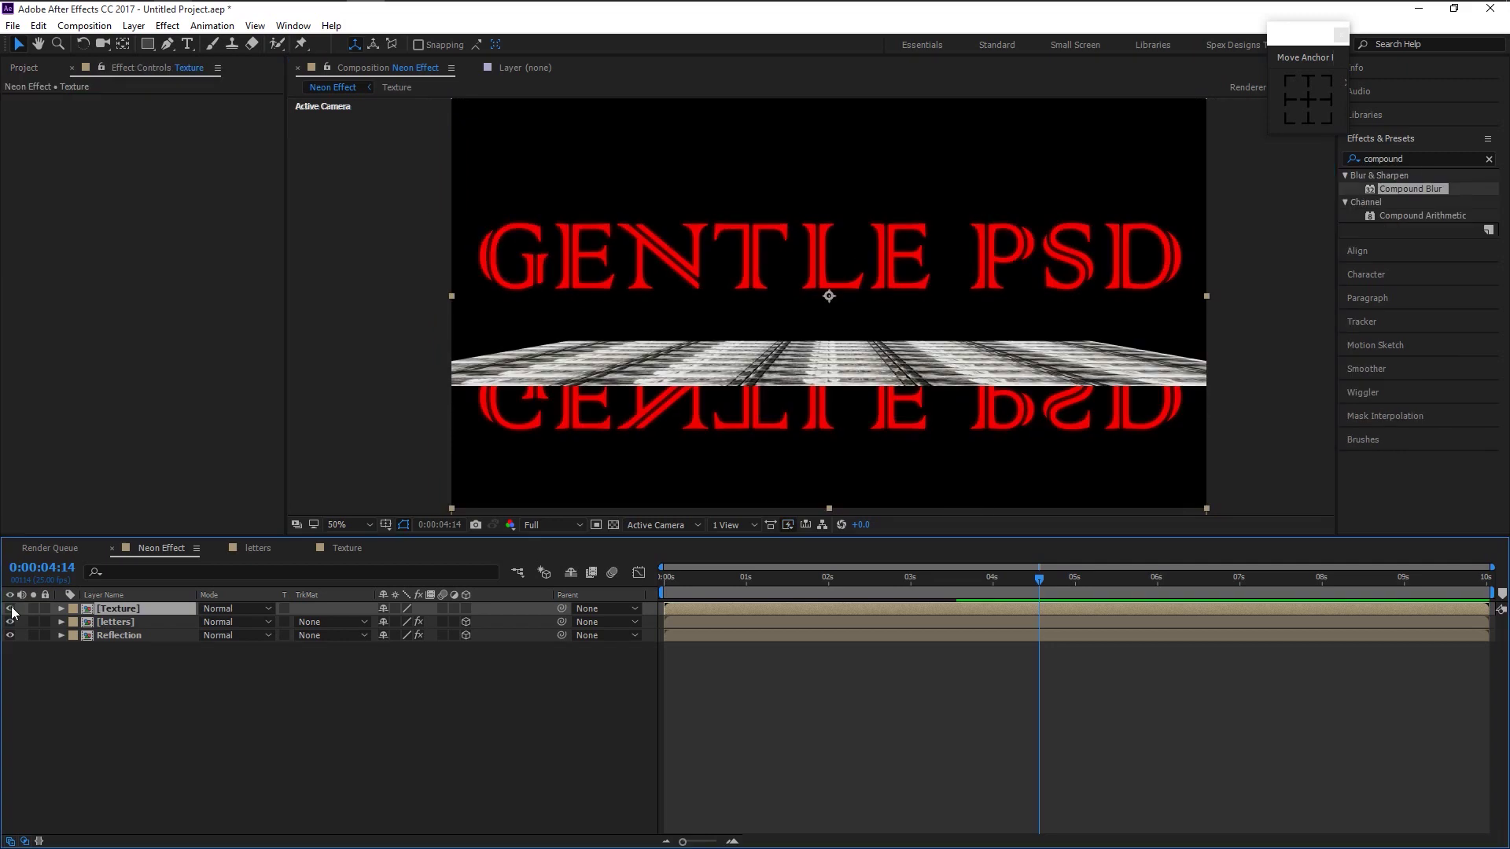
- Hide the Texture layer and add a new adjustment layer
click(10, 609)
click(190, 683)
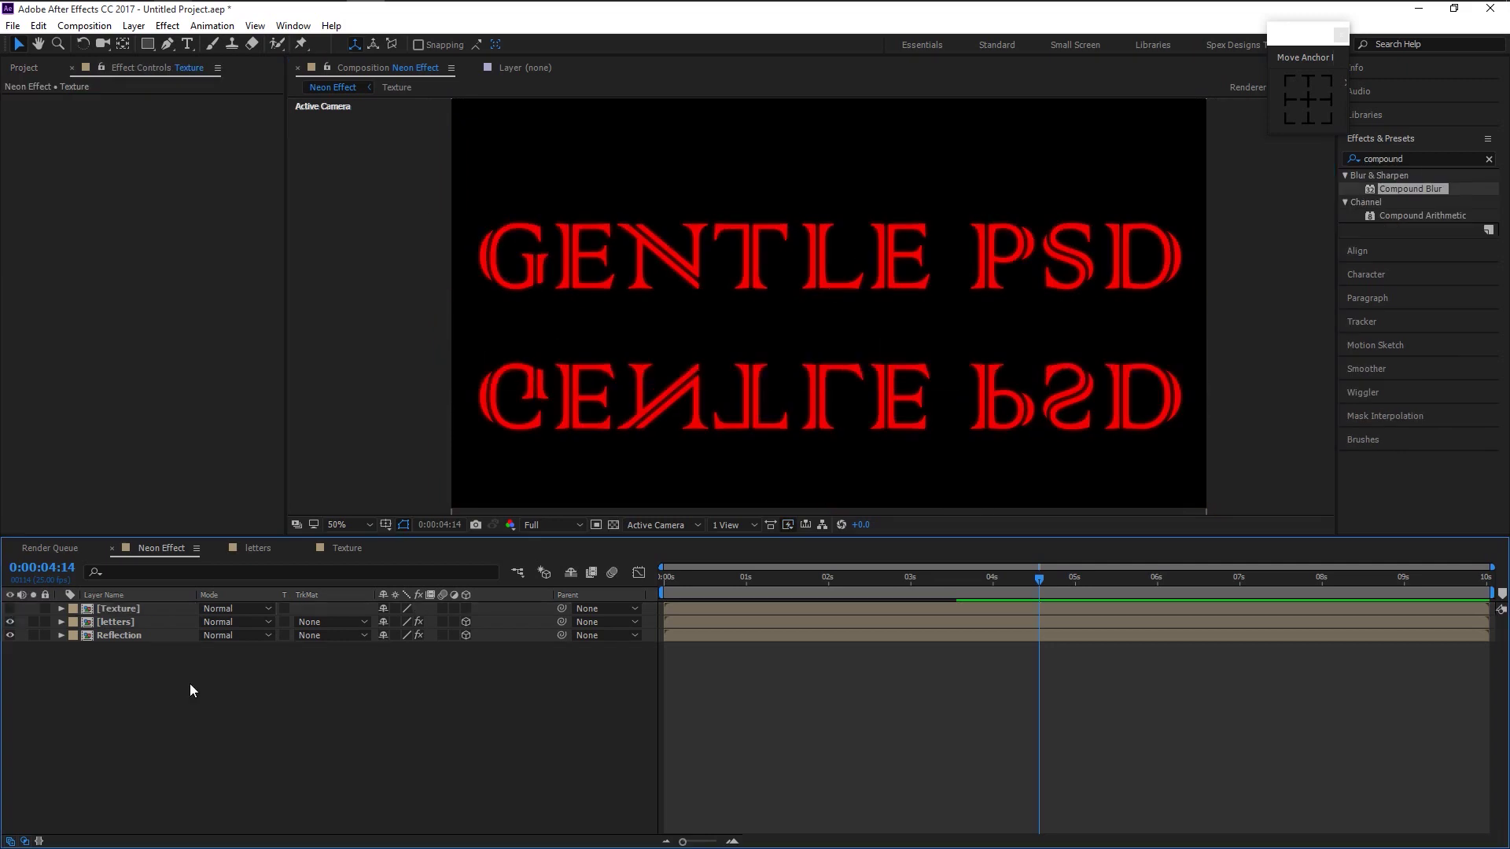
right_click(166, 718)
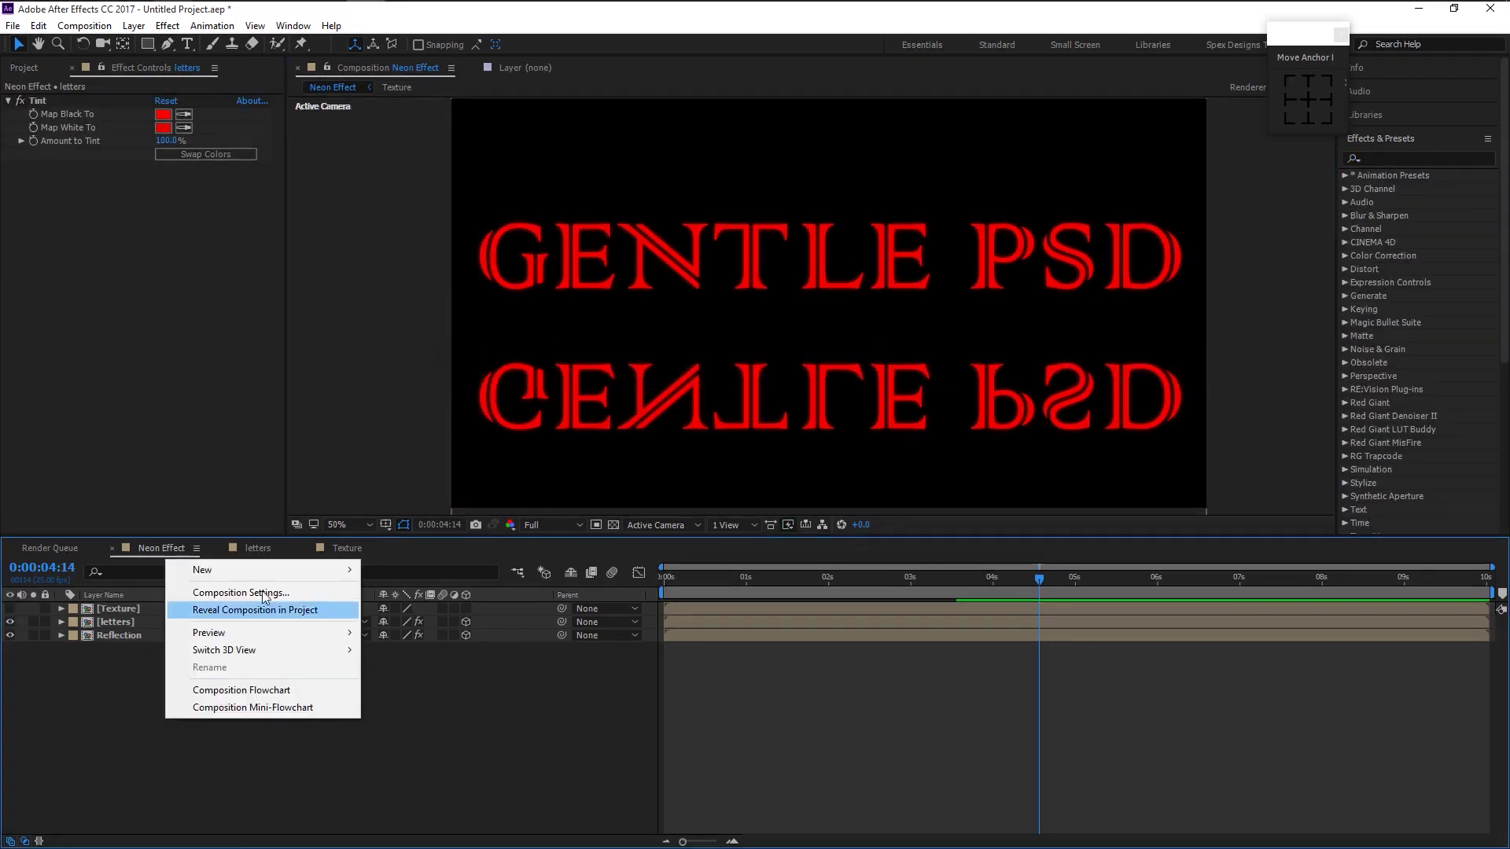
mouse_move(259, 570)
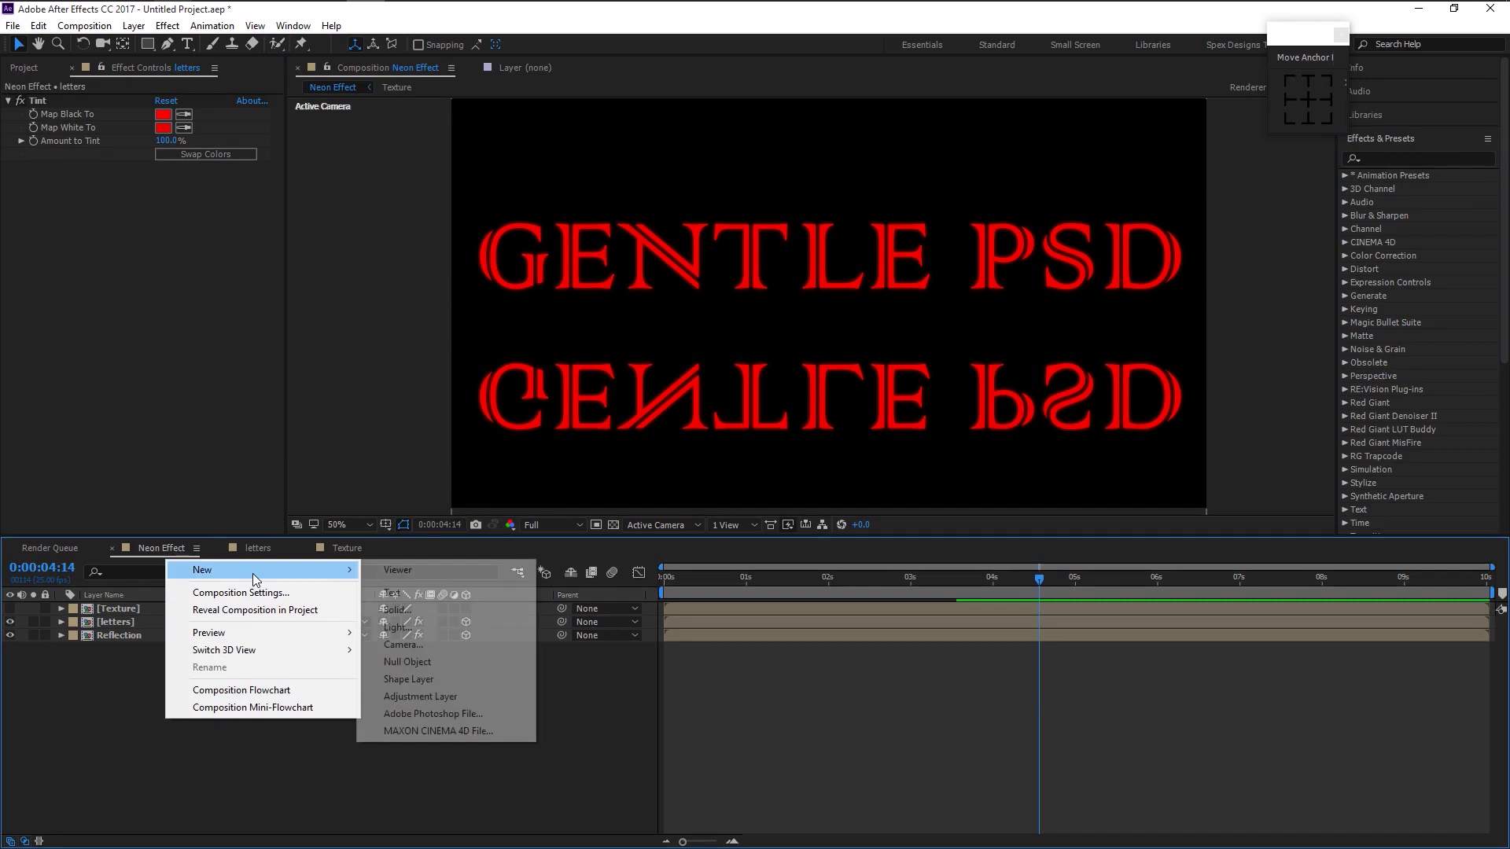
click(461, 699)
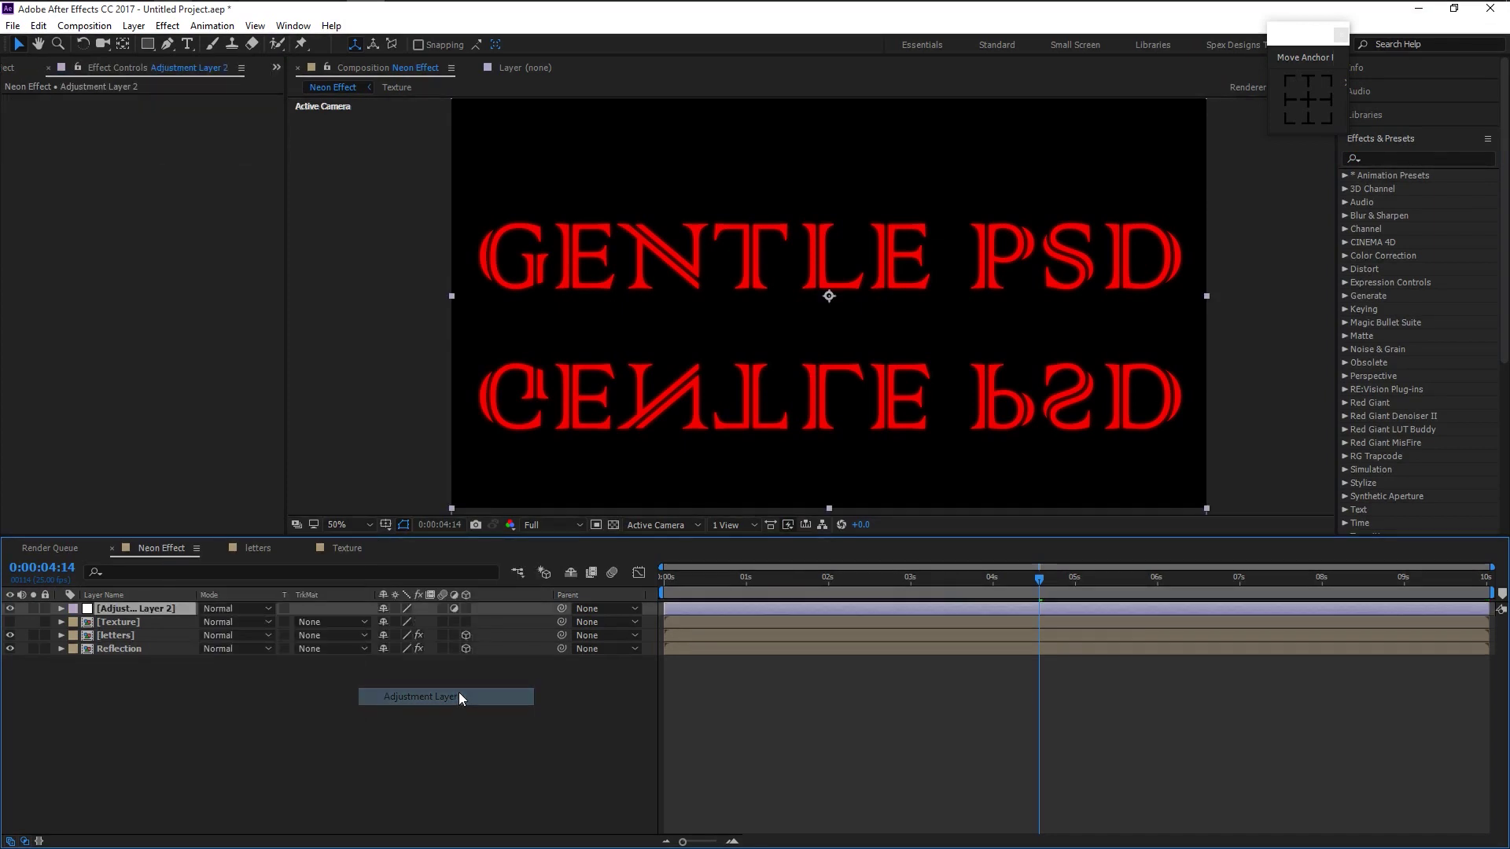
- Apply Compound Blur to the adjustment layer, using Texture as the blur layer
click(1392, 160)
text(compou)
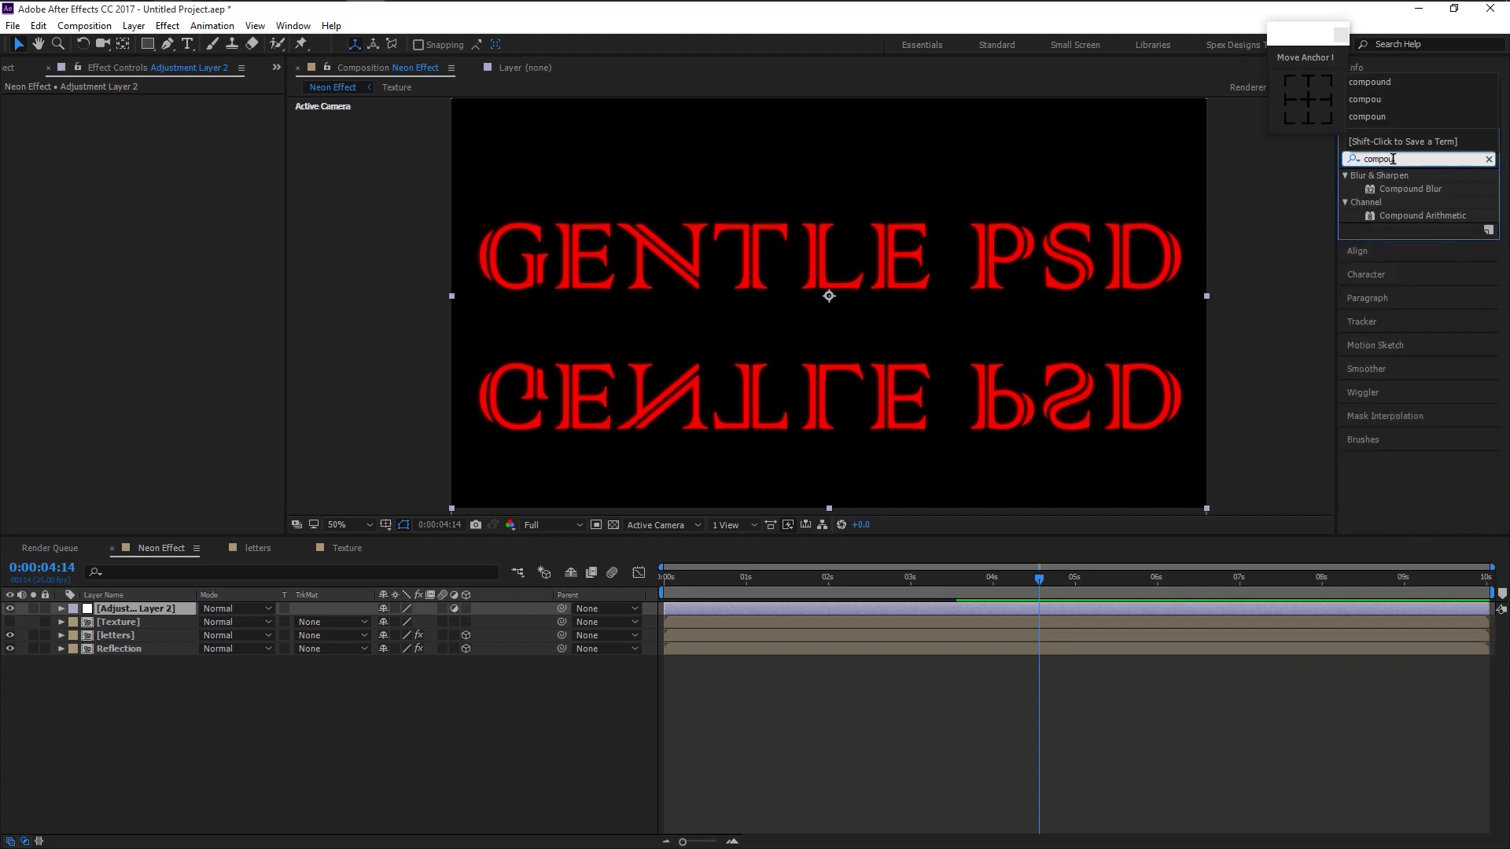
text(nd)
drag(1410, 188, 156, 636)
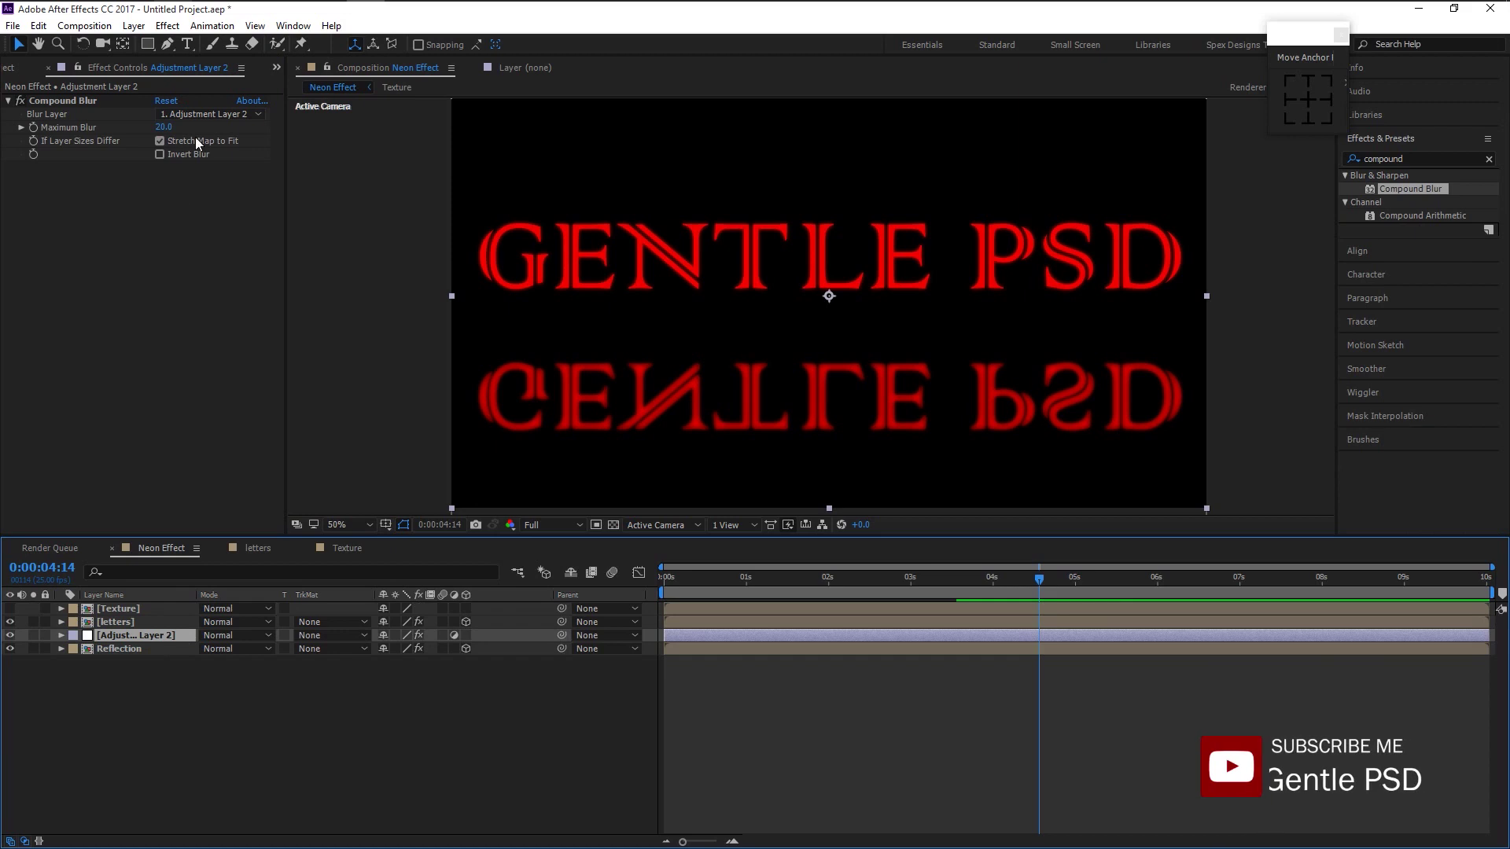
click(195, 114)
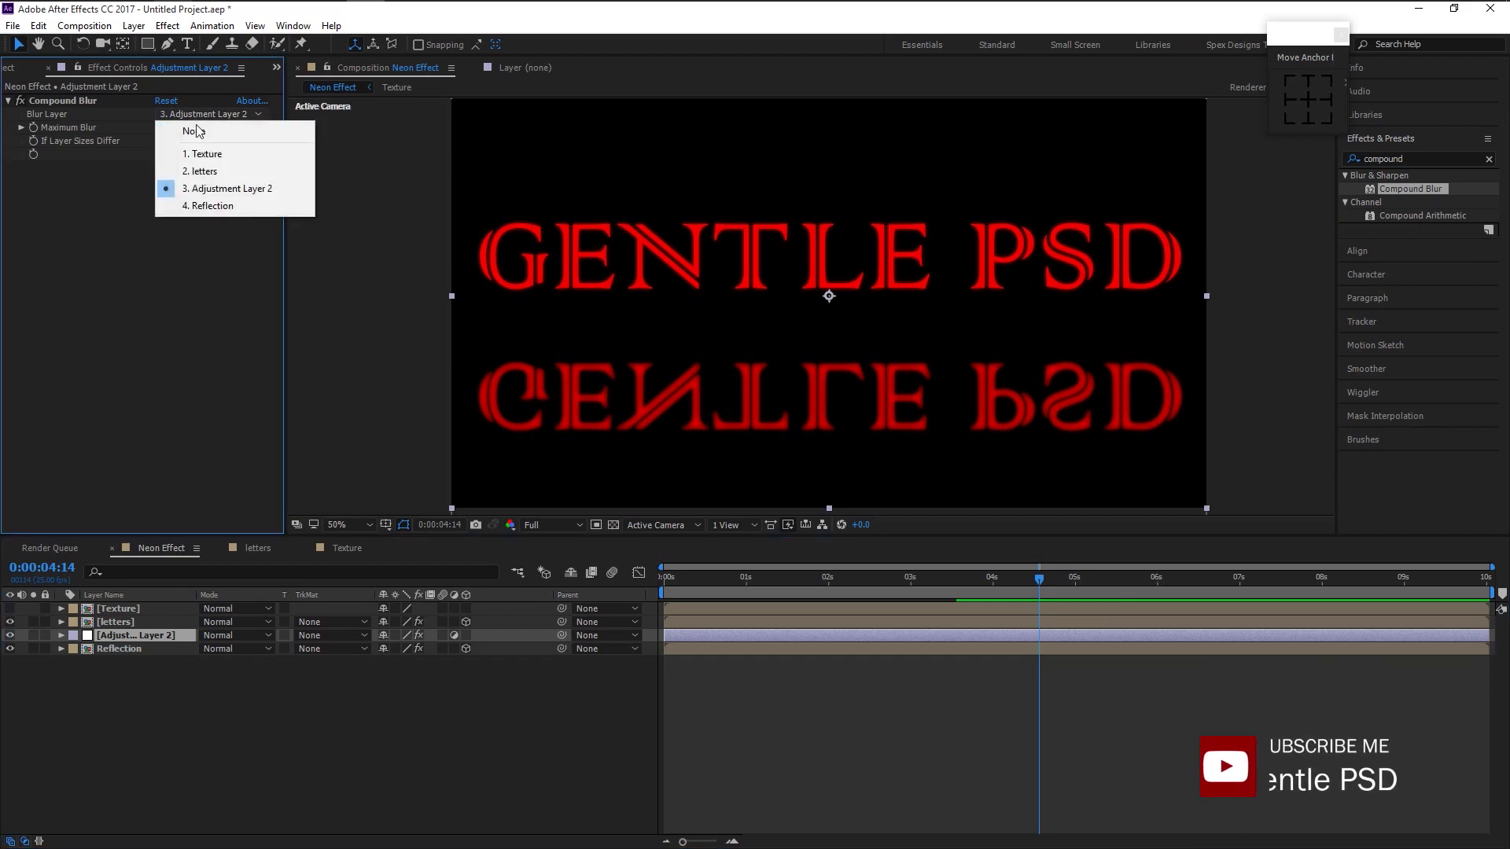
click(210, 154)
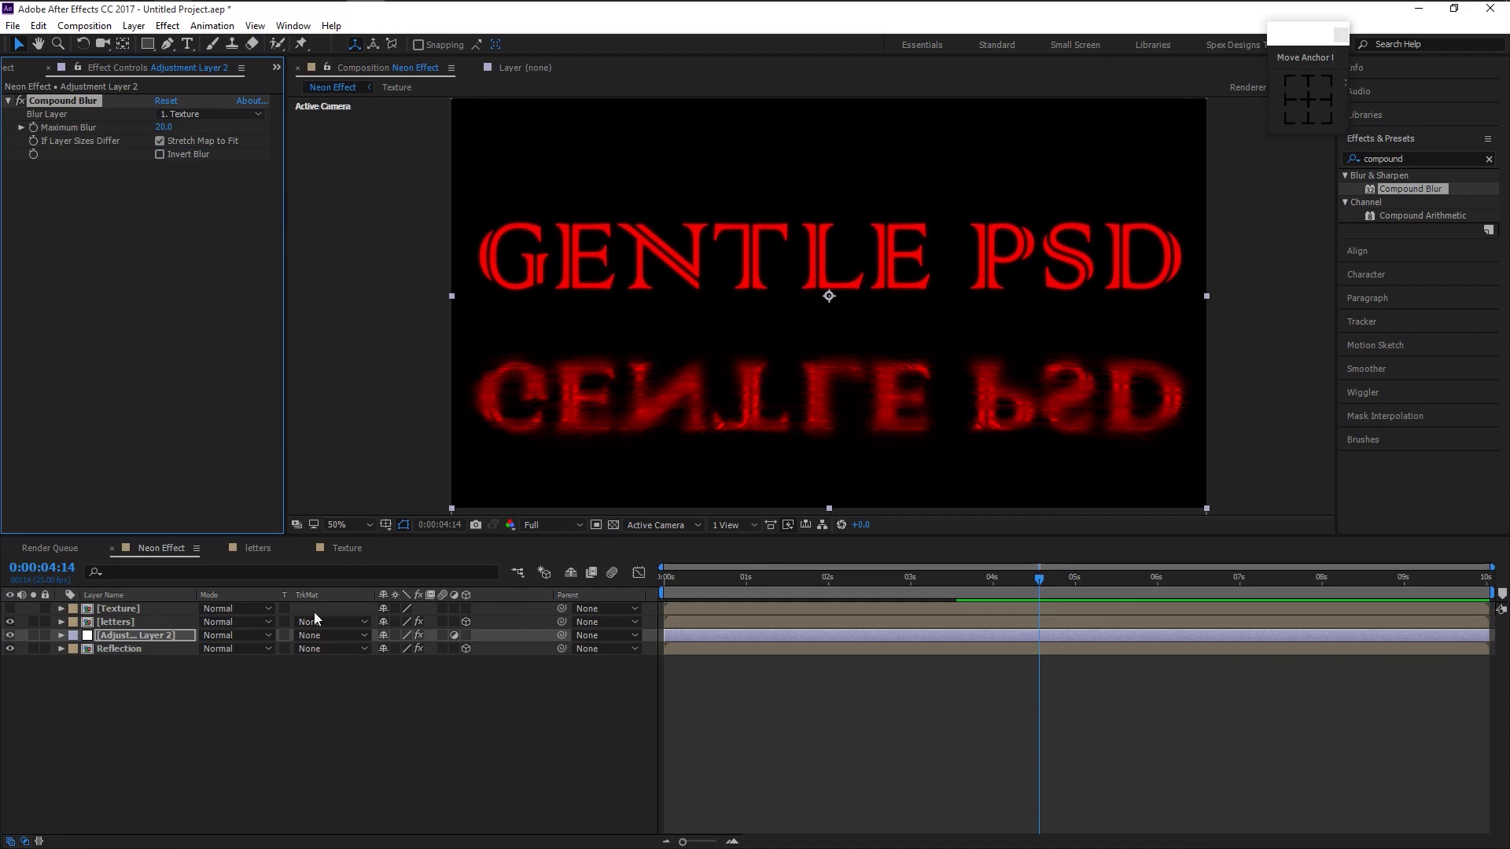
- Make the adjustment layer 3D and add a new camera, Camera 1
click(466, 635)
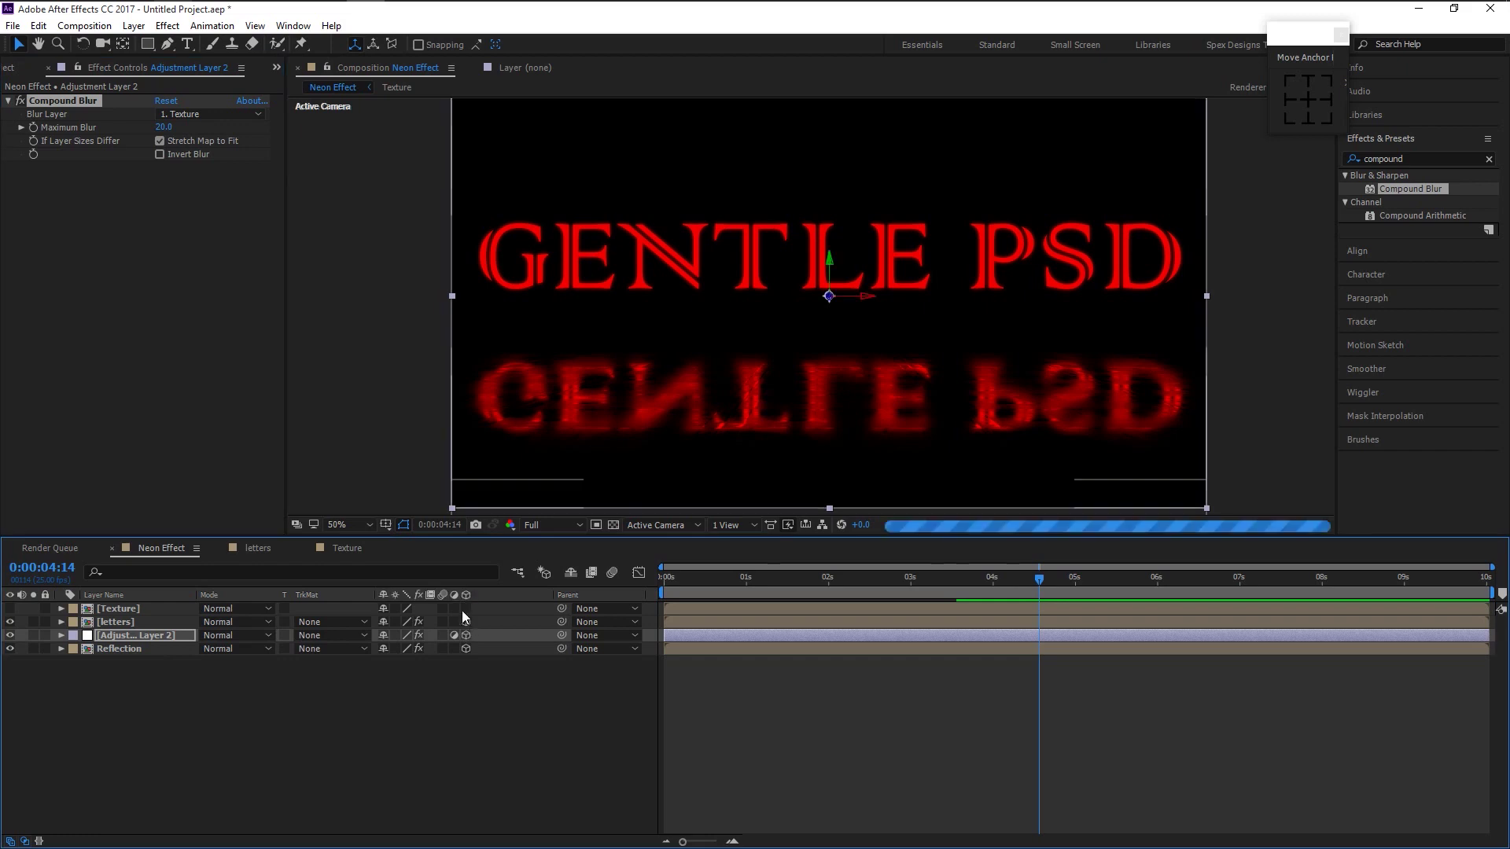
right_click(353, 718)
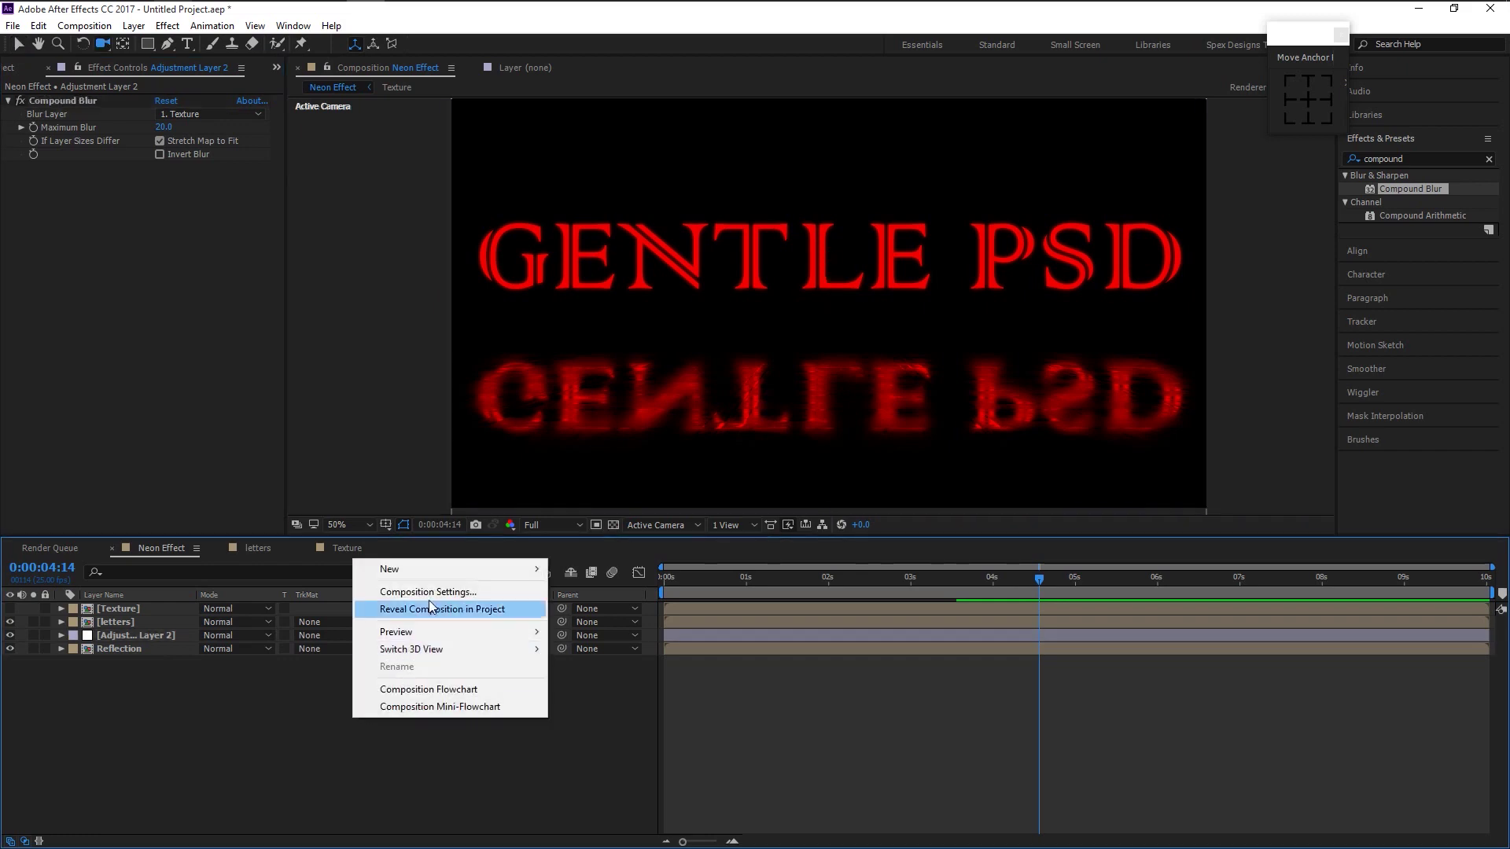
mouse_move(413, 572)
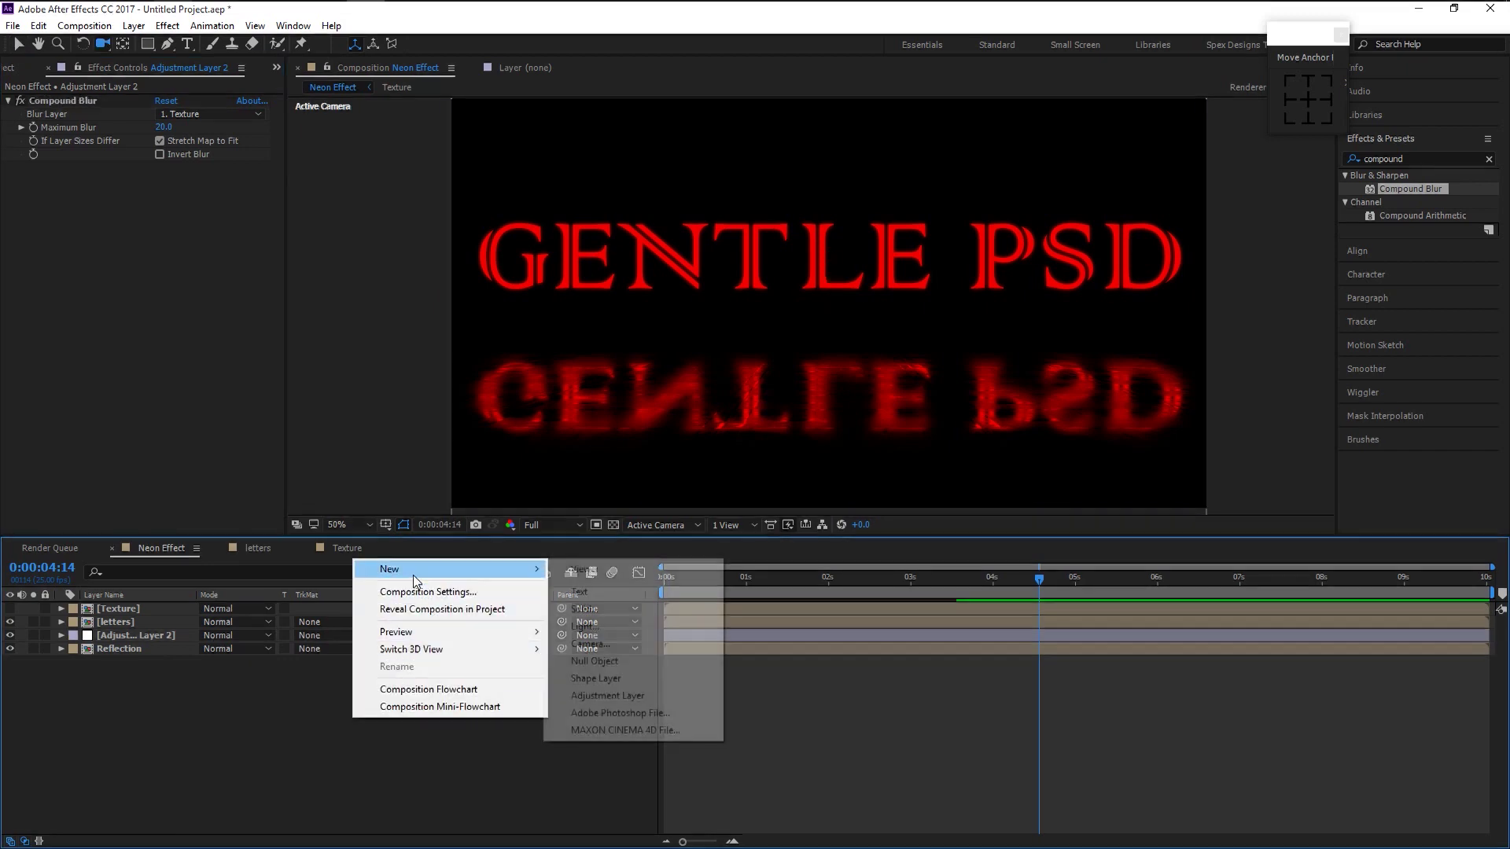
click(621, 648)
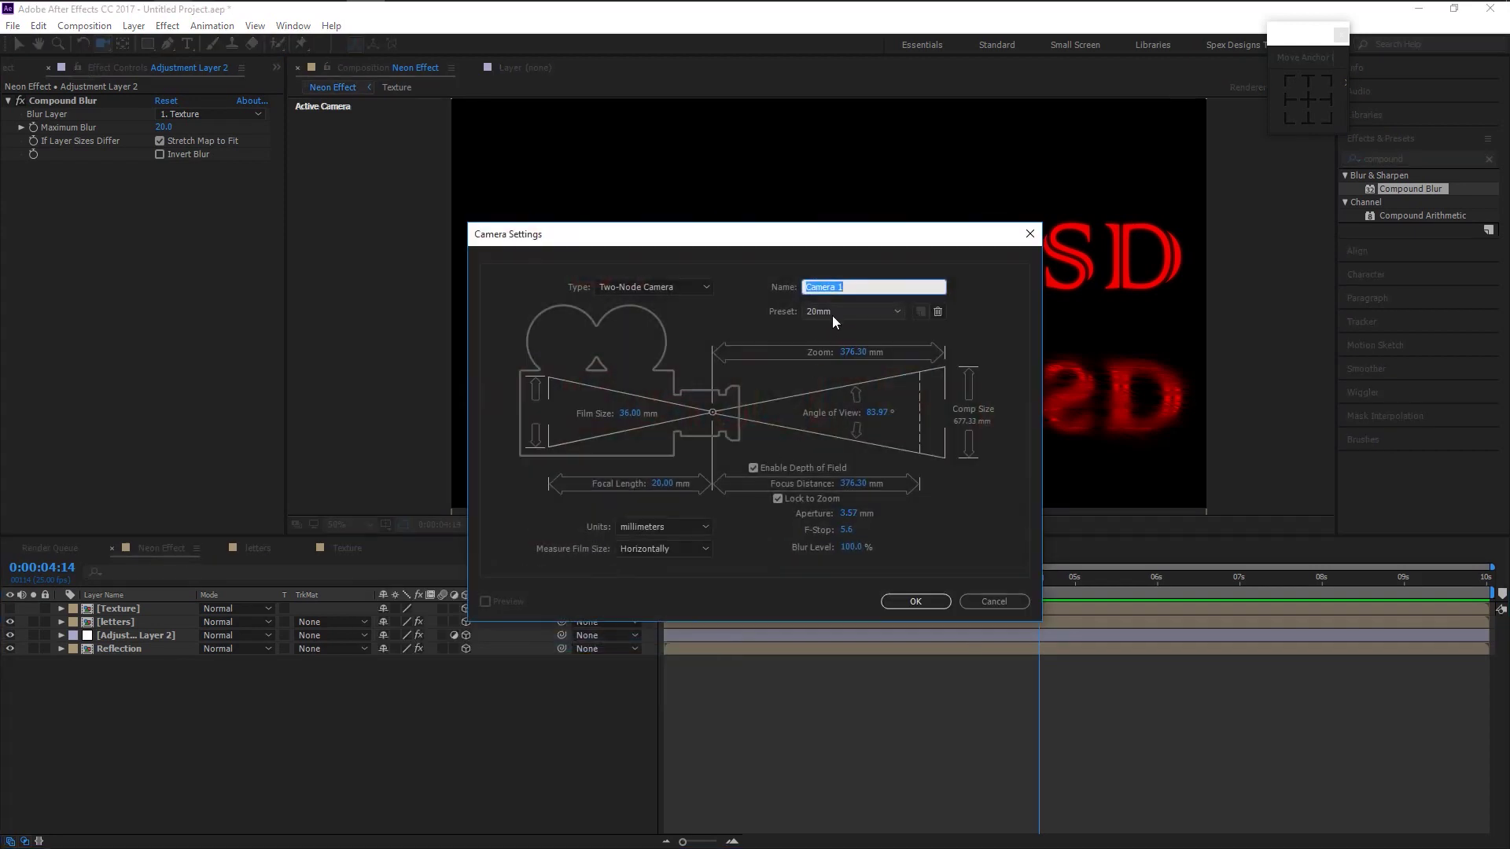
click(923, 603)
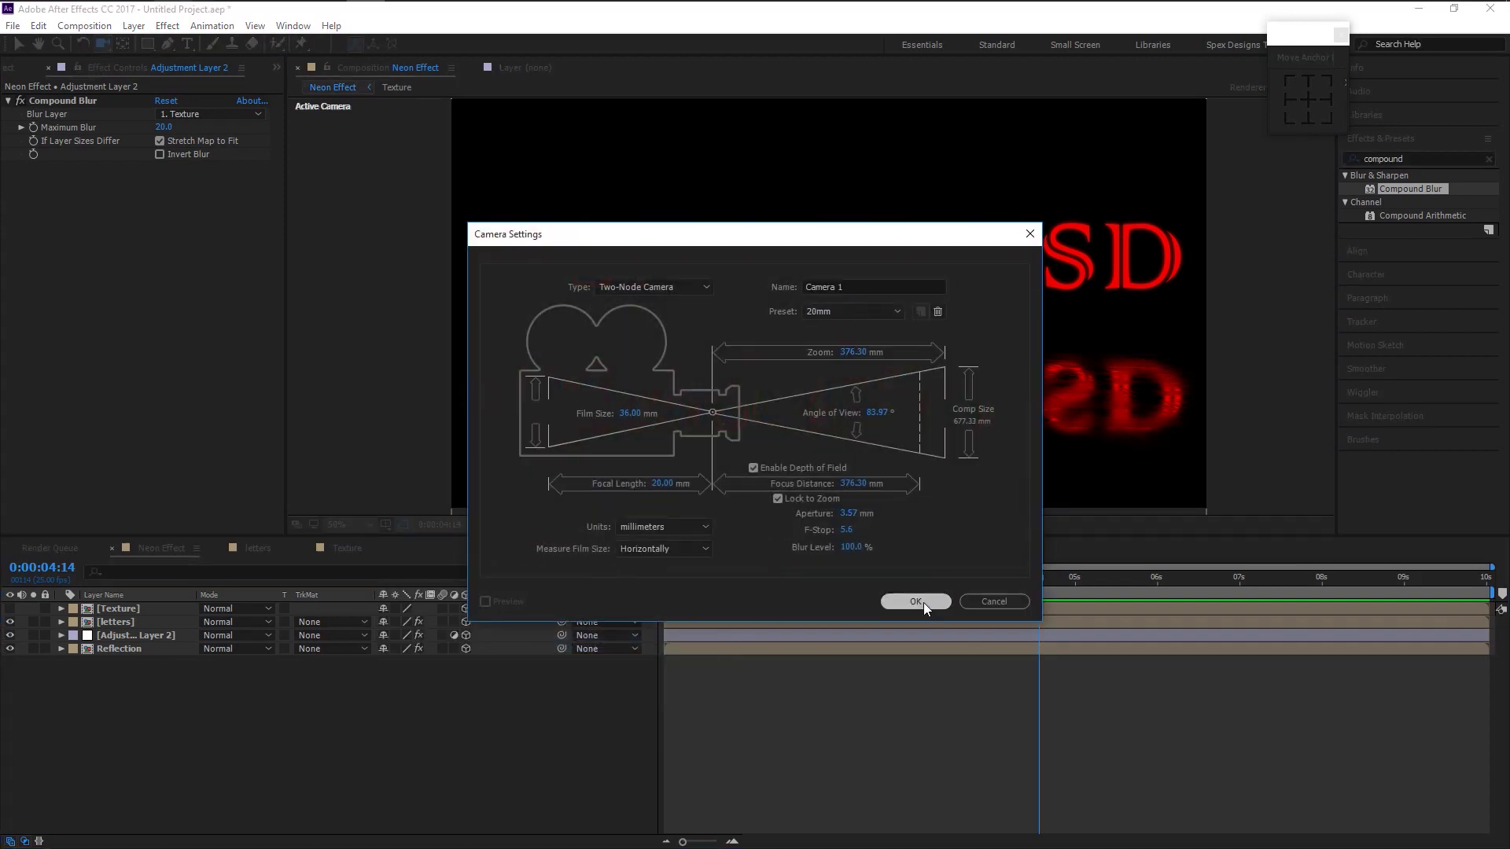
- Orbit Camera 1 to frame GENTLE PSD head-on, then select the Reflection layer
mouse_move(753, 359)
mouse_down()
mouse_move(694, 340)
mouse_move(734, 408)
mouse_move(890, 361)
mouse_move(852, 341)
mouse_move(776, 358)
mouse_up()
drag(745, 363, 734, 351)
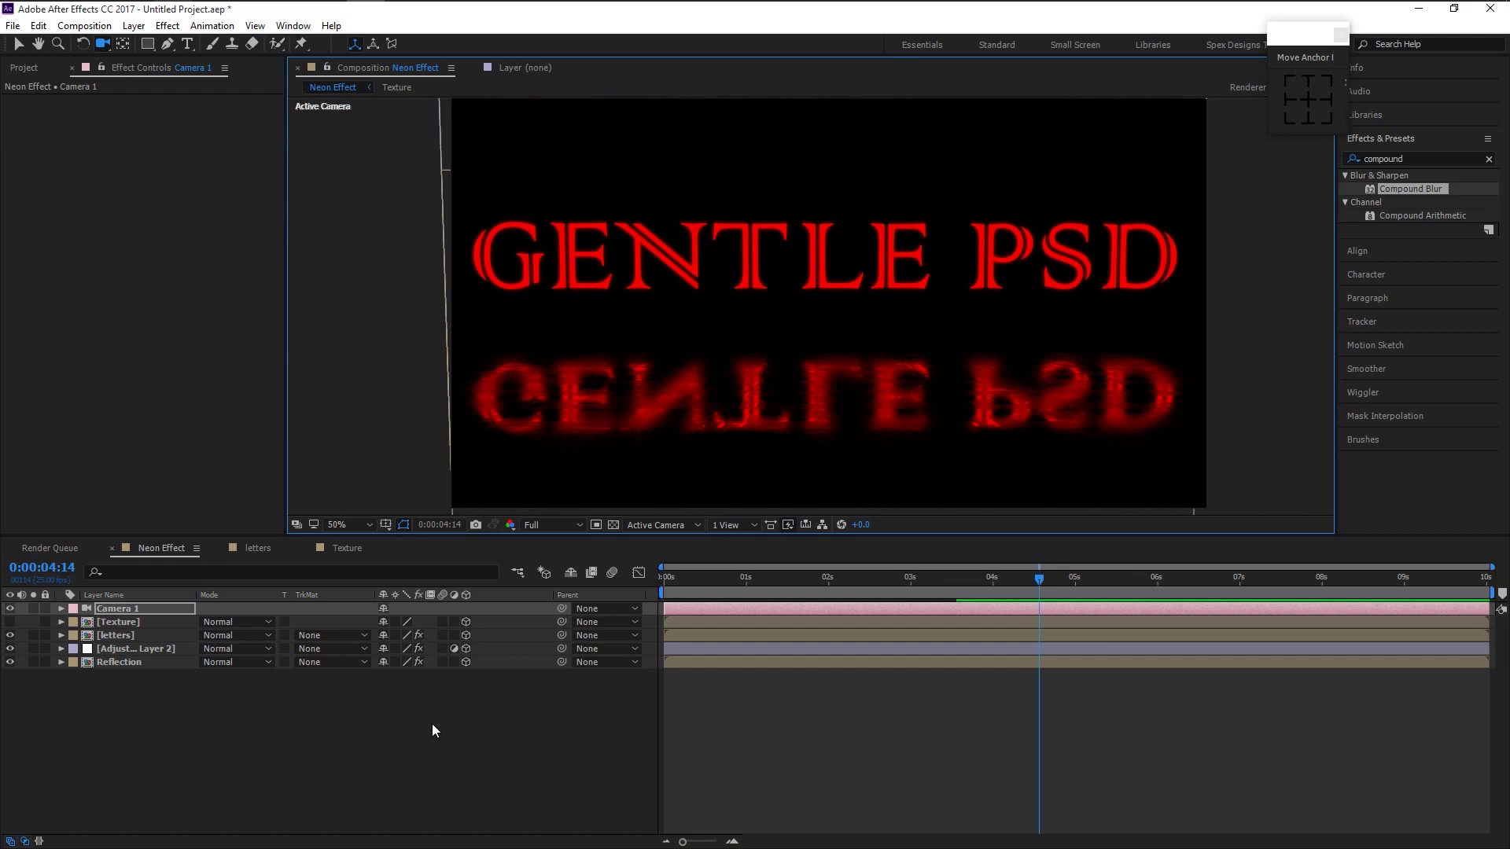
click(143, 648)
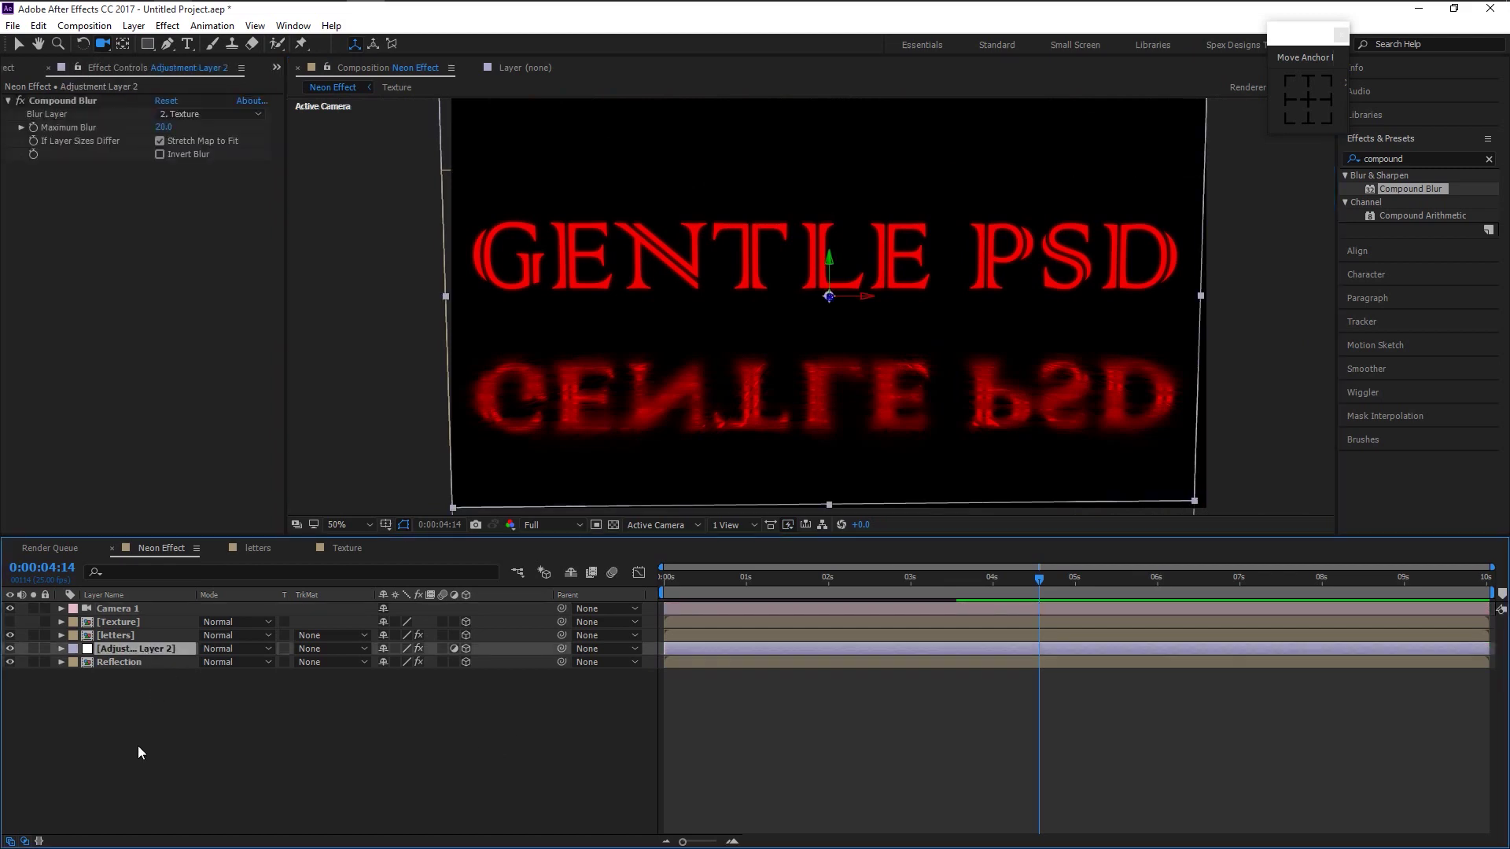
click(140, 662)
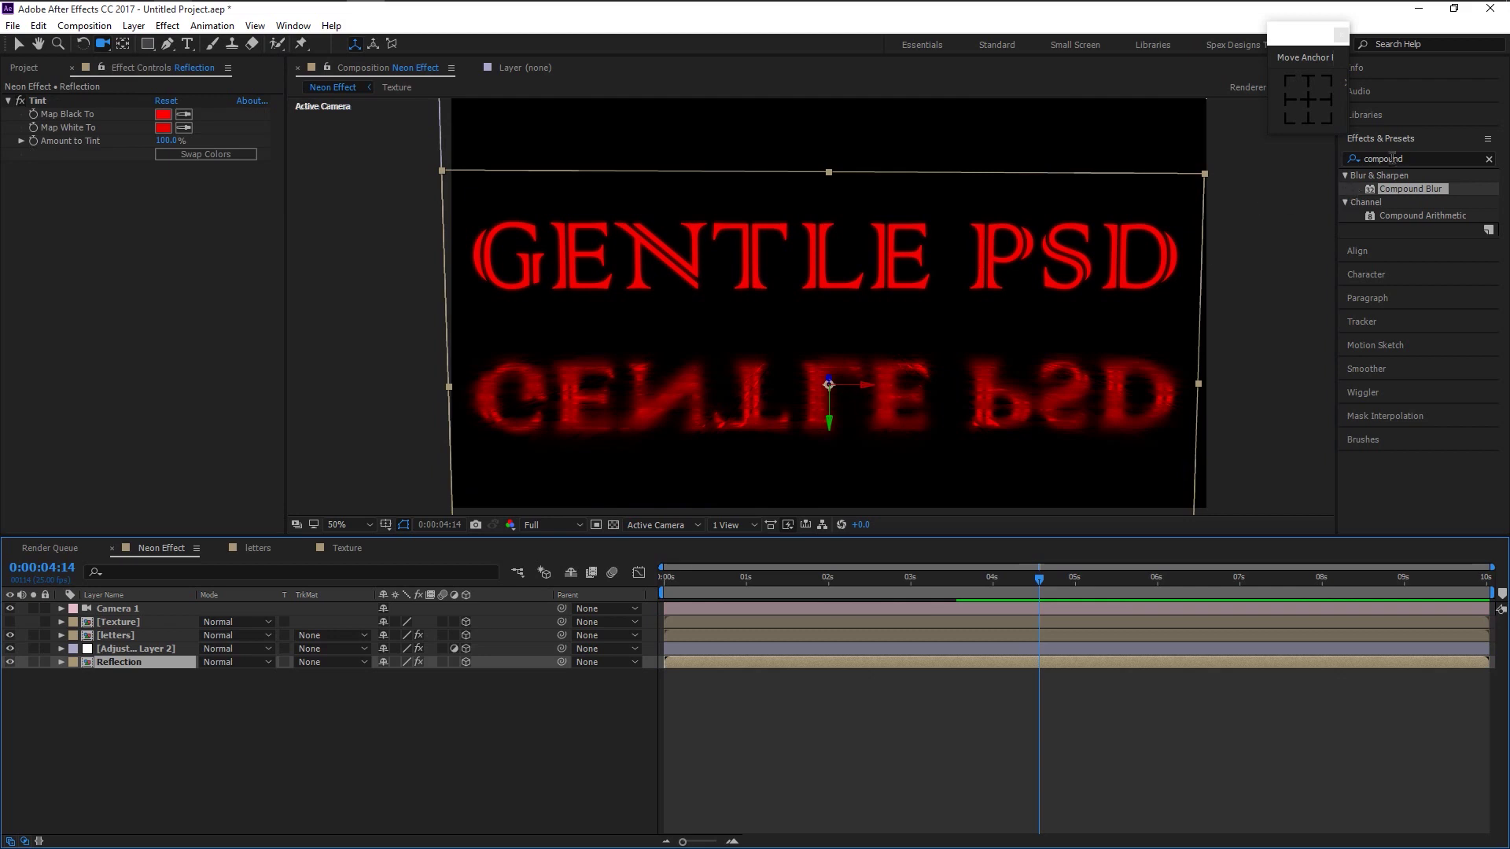
- Apply Fast Blur to the Reflection layer with Vertical blur dimensions and blurriness 54
double_click(1416, 158)
text(fast)
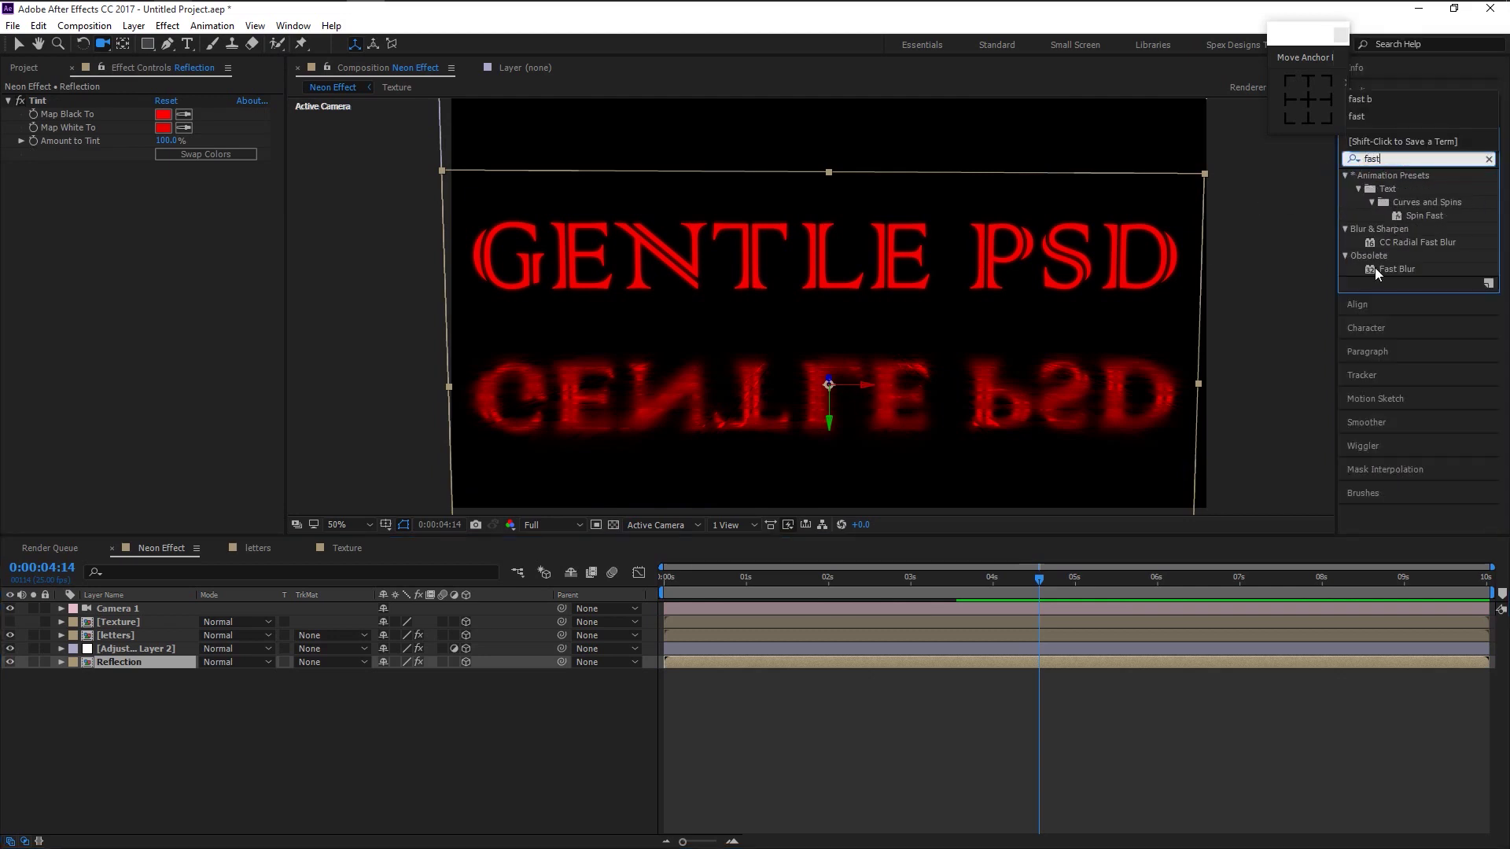
drag(1376, 271, 158, 667)
key(v)
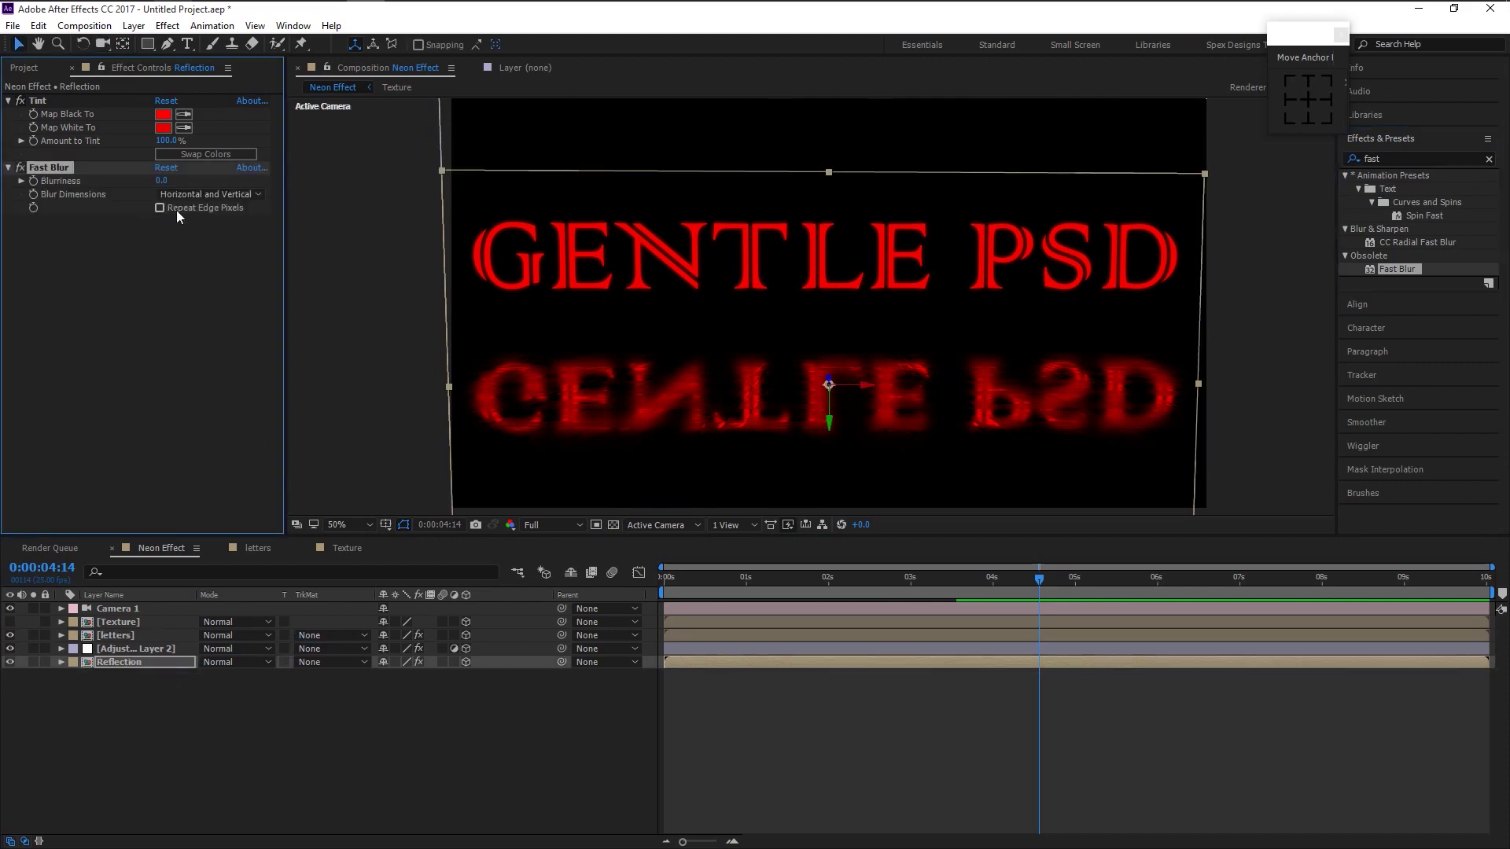
click(194, 195)
click(189, 243)
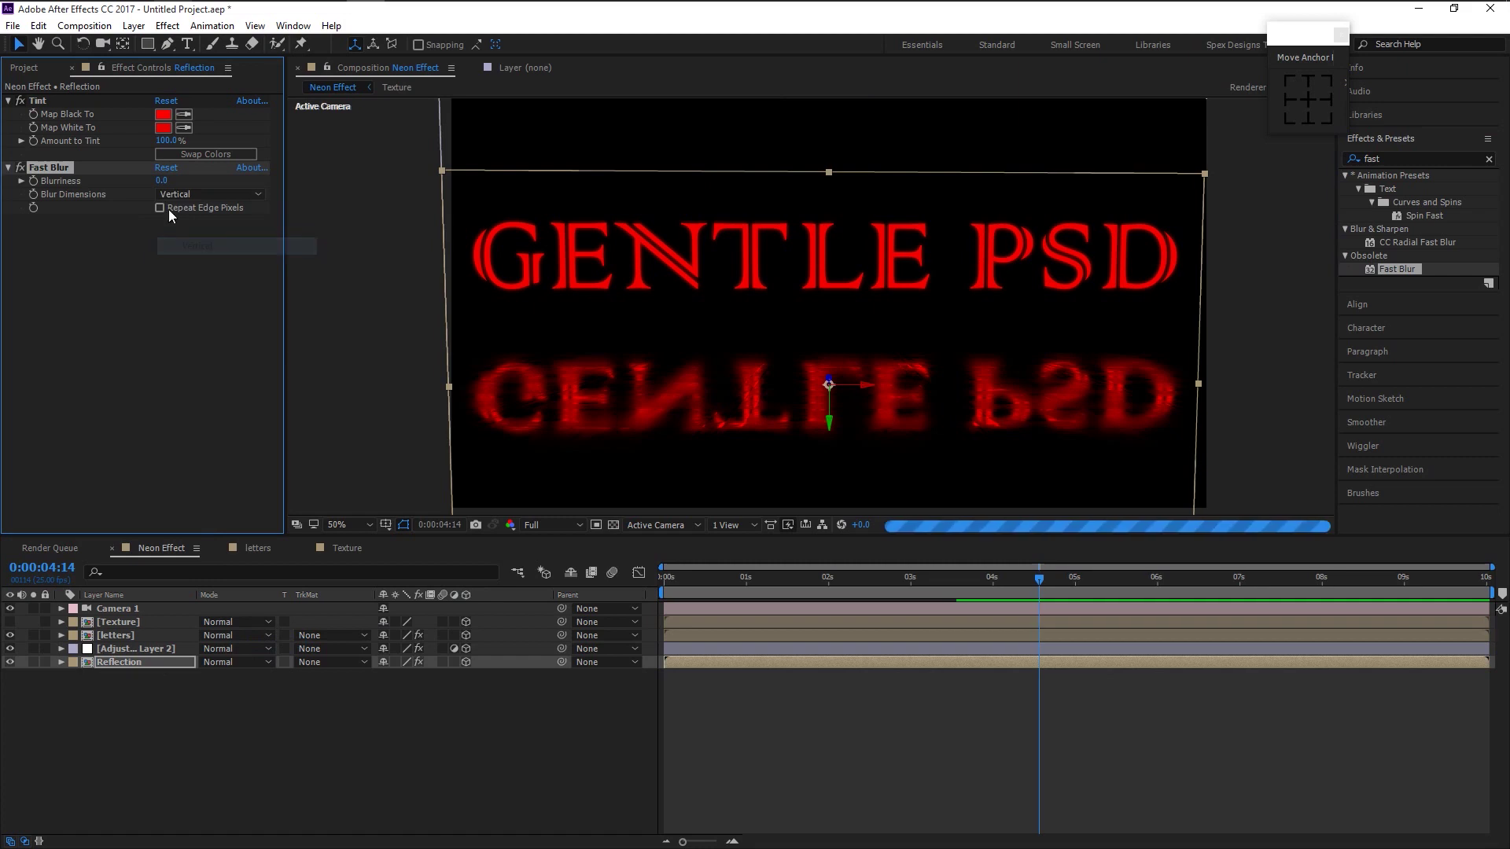
drag(176, 182, 196, 184)
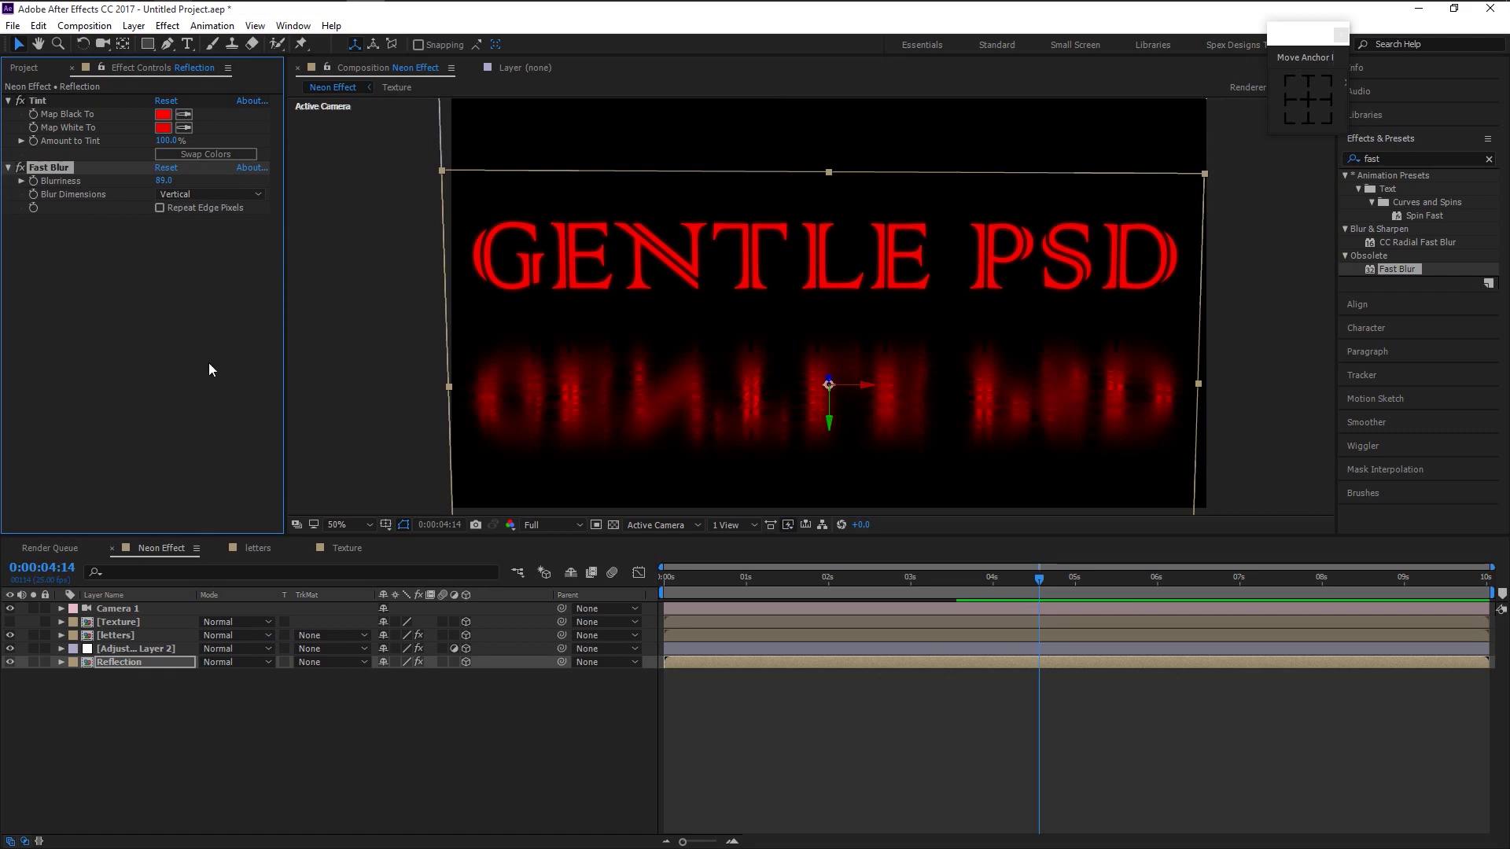
drag(164, 180, 153, 181)
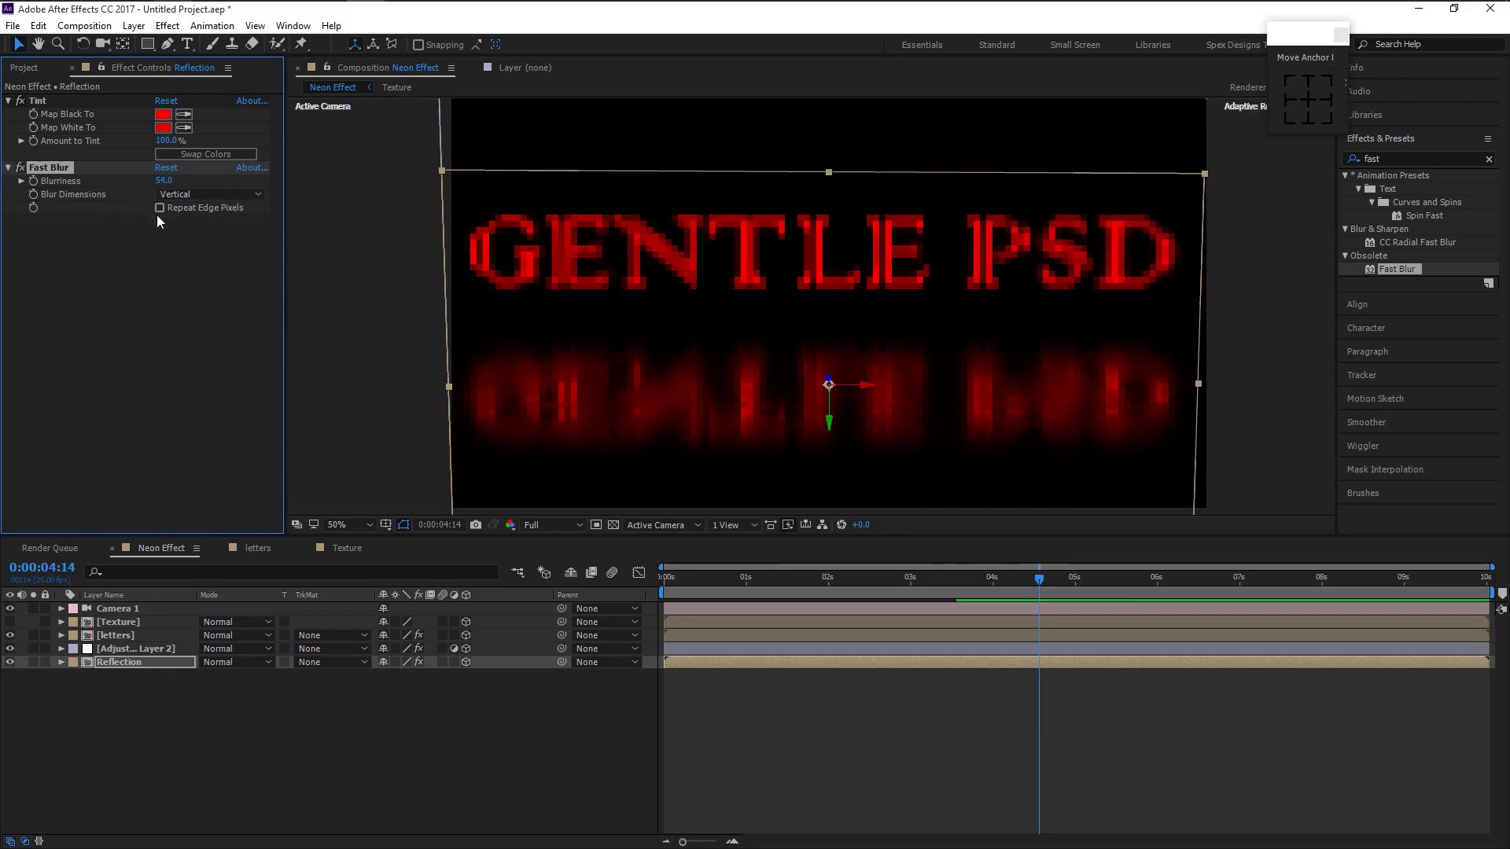
click(479, 733)
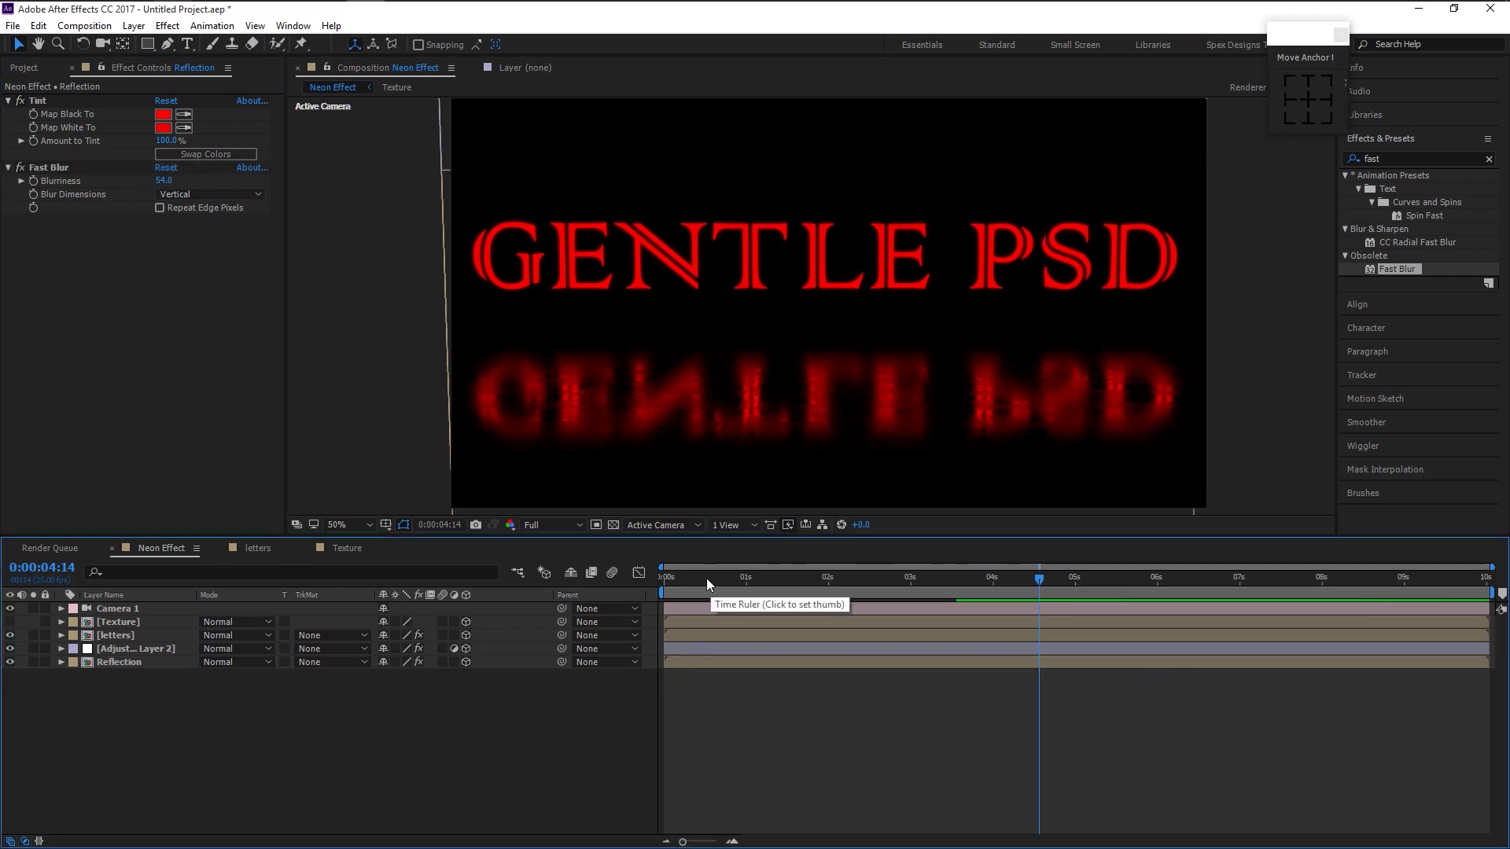
- Preview the animation from the start, then orbit Camera 1 slightly to tilt the view
key(Home)
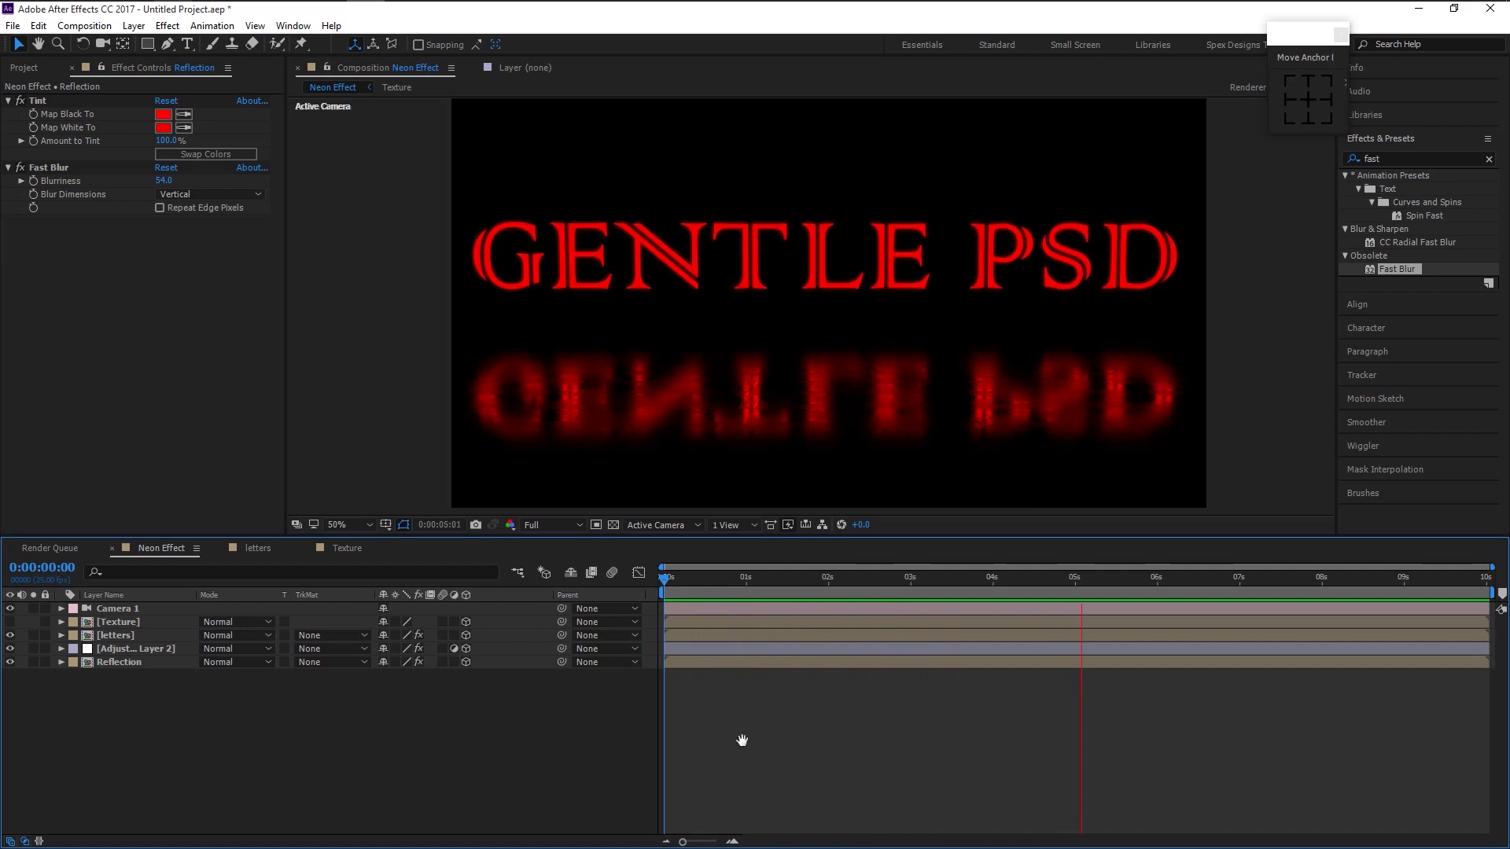
key(space)
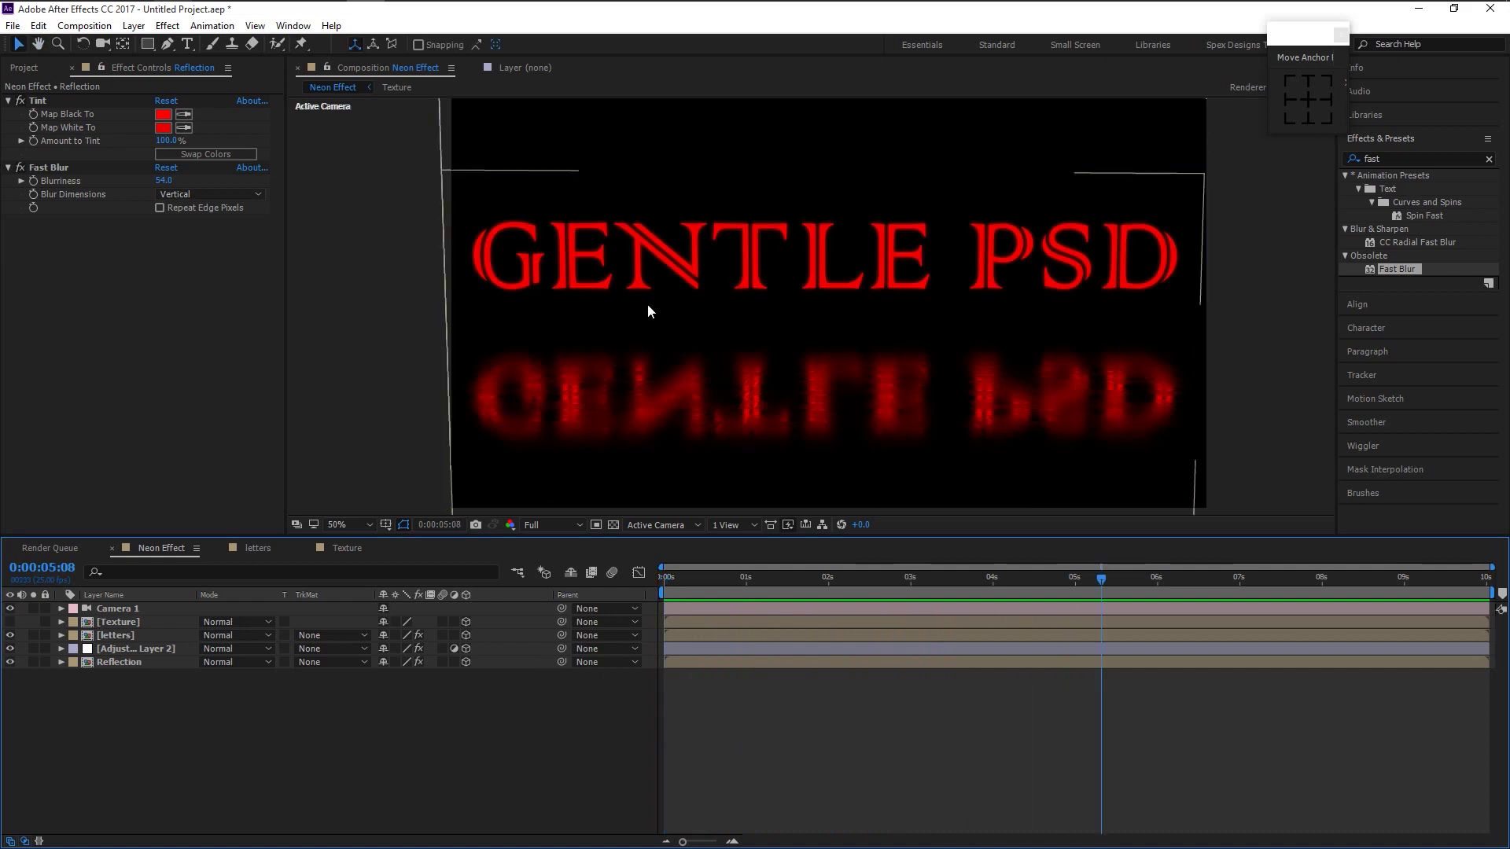
click(109, 45)
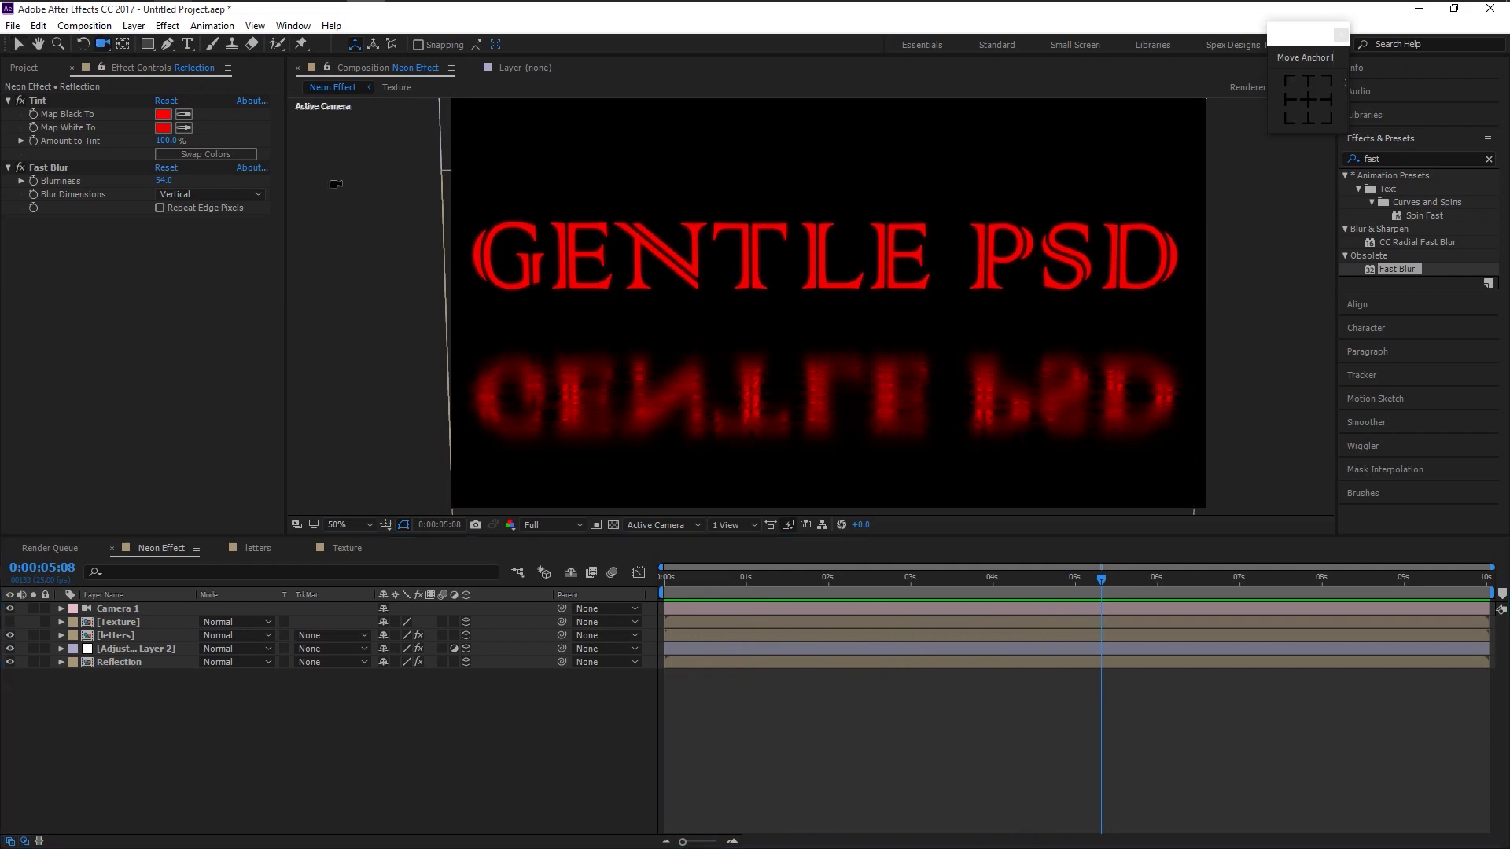
drag(777, 313, 820, 347)
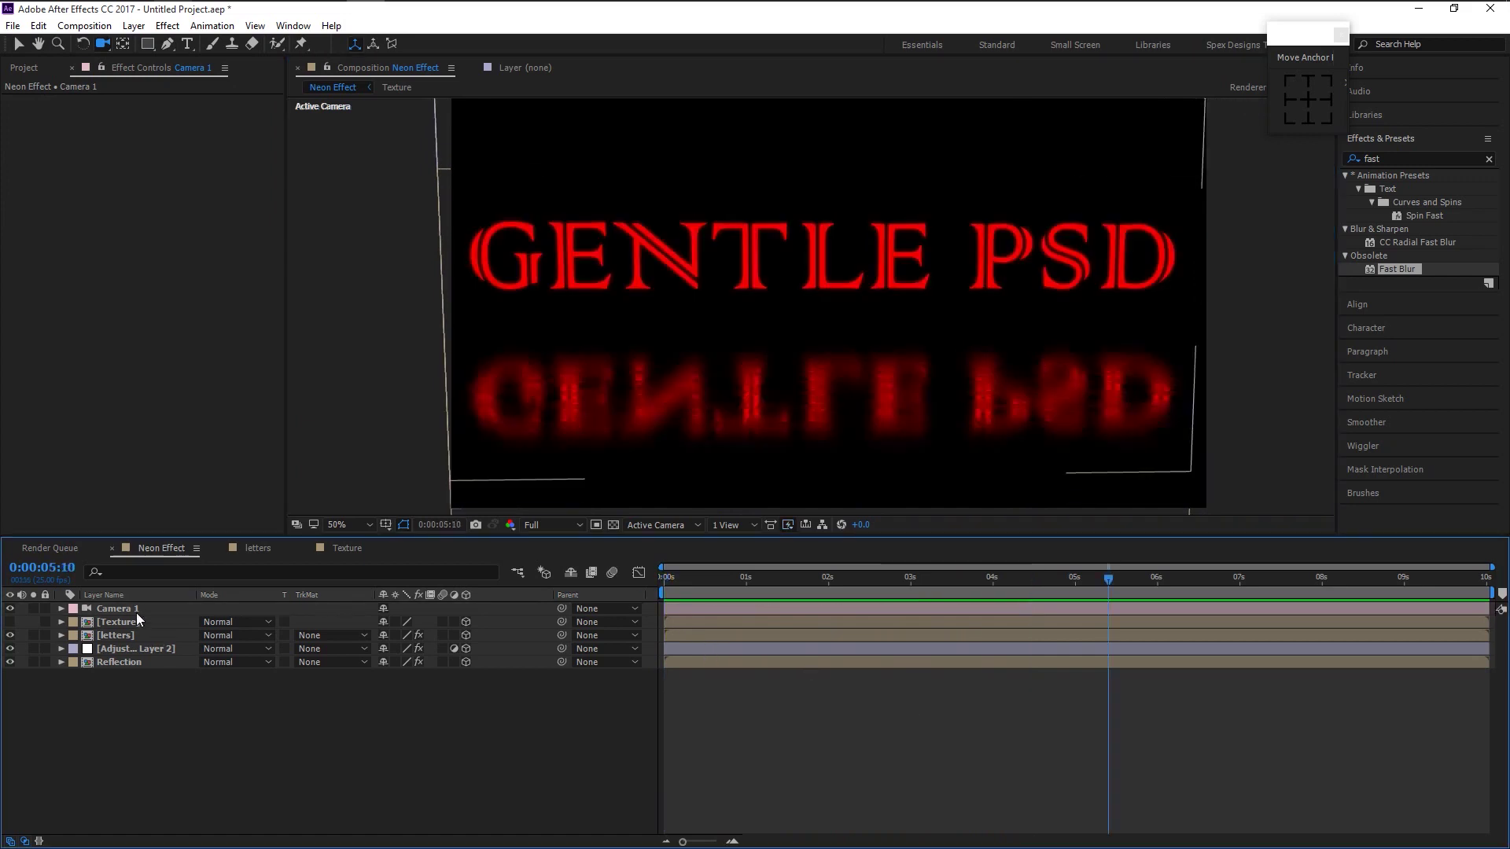
- Expand Camera 1's camera options and adjust its Zoom to frame the text
click(117, 610)
click(62, 609)
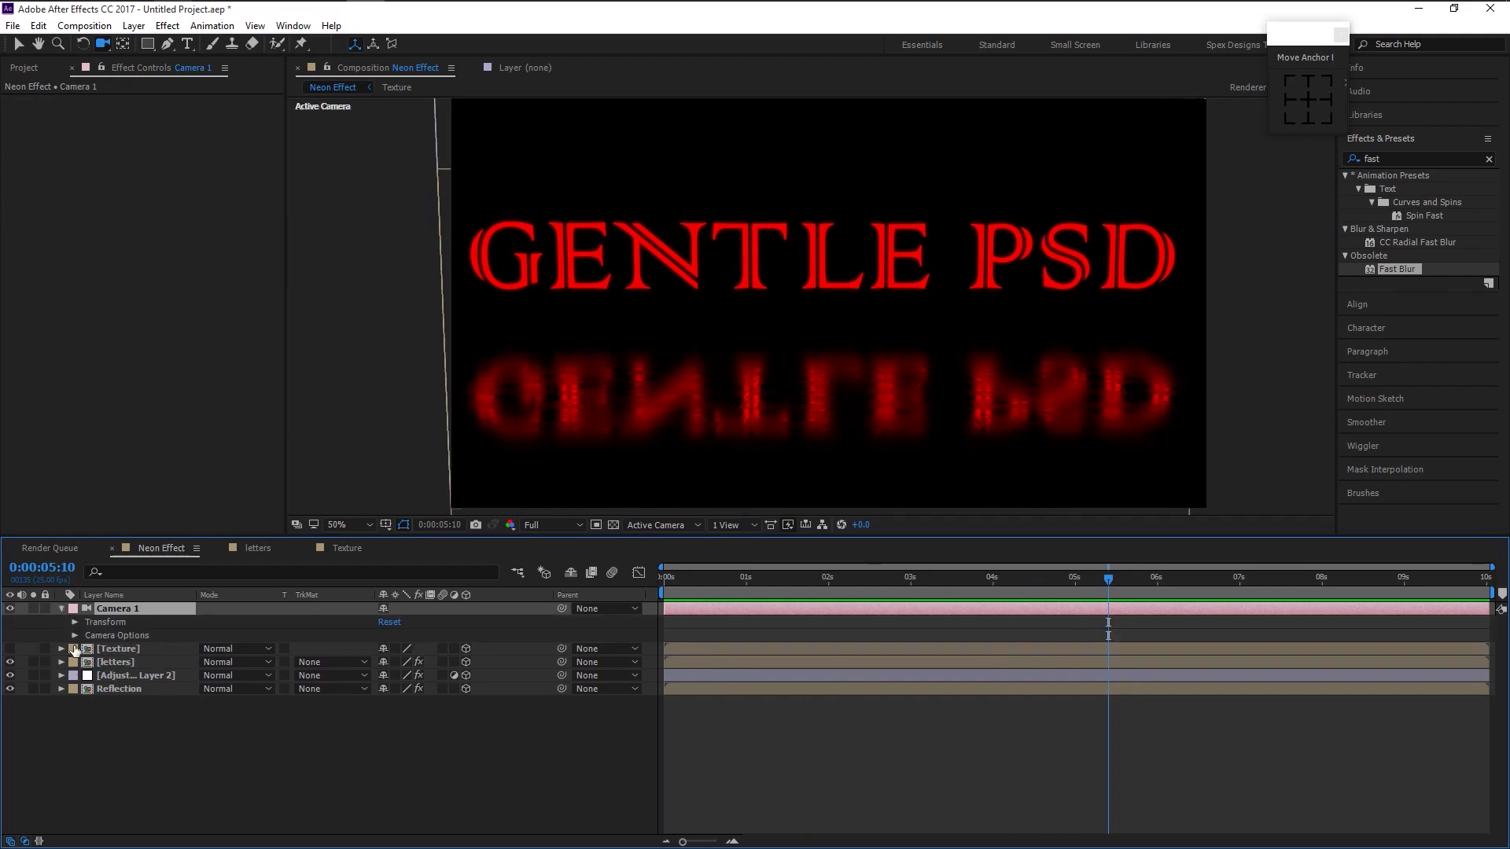
click(76, 635)
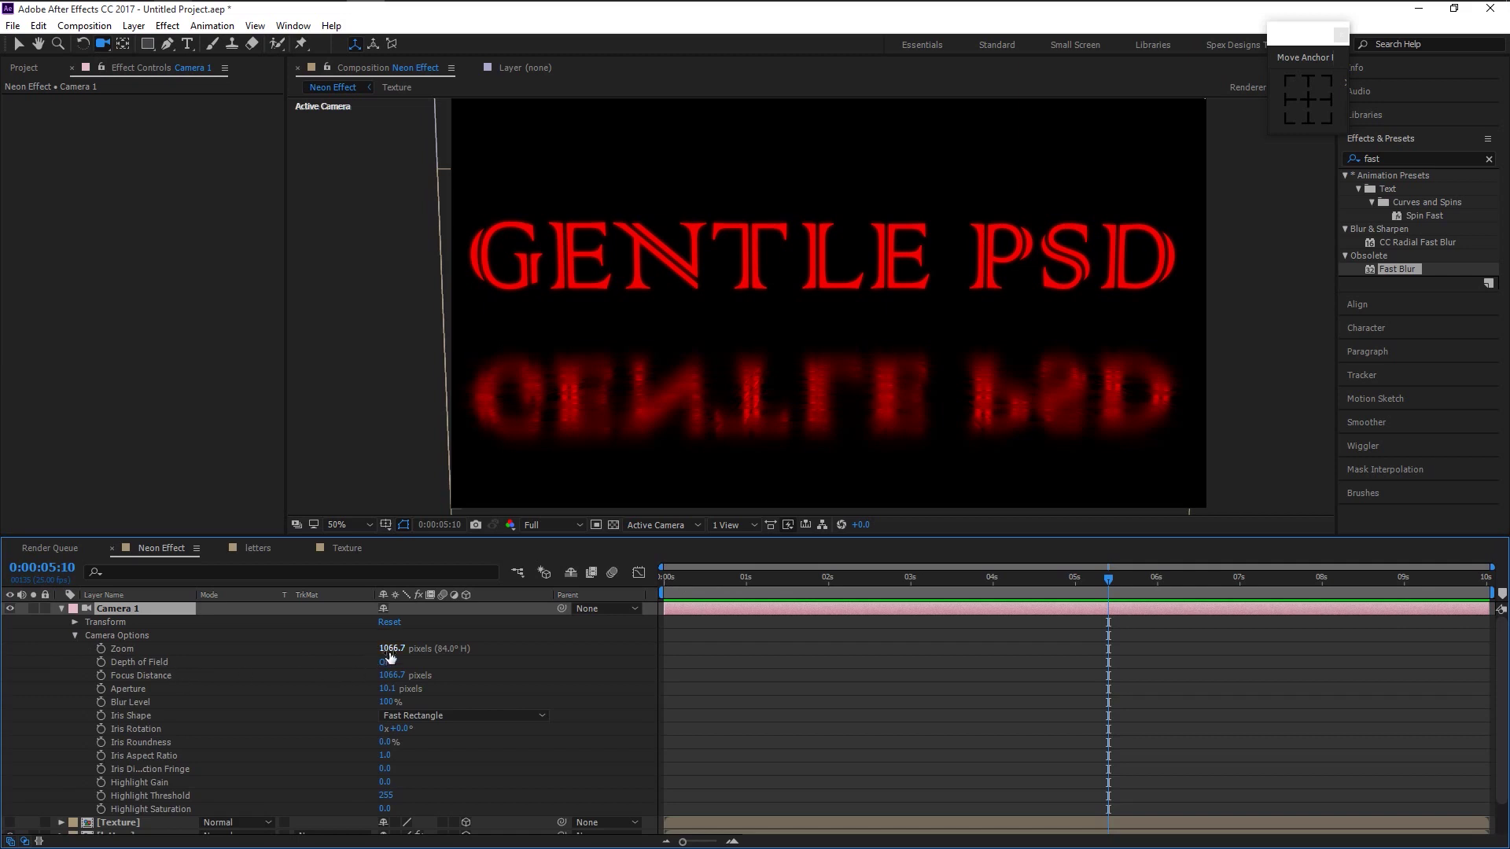
drag(390, 652, 189, 647)
click(713, 343)
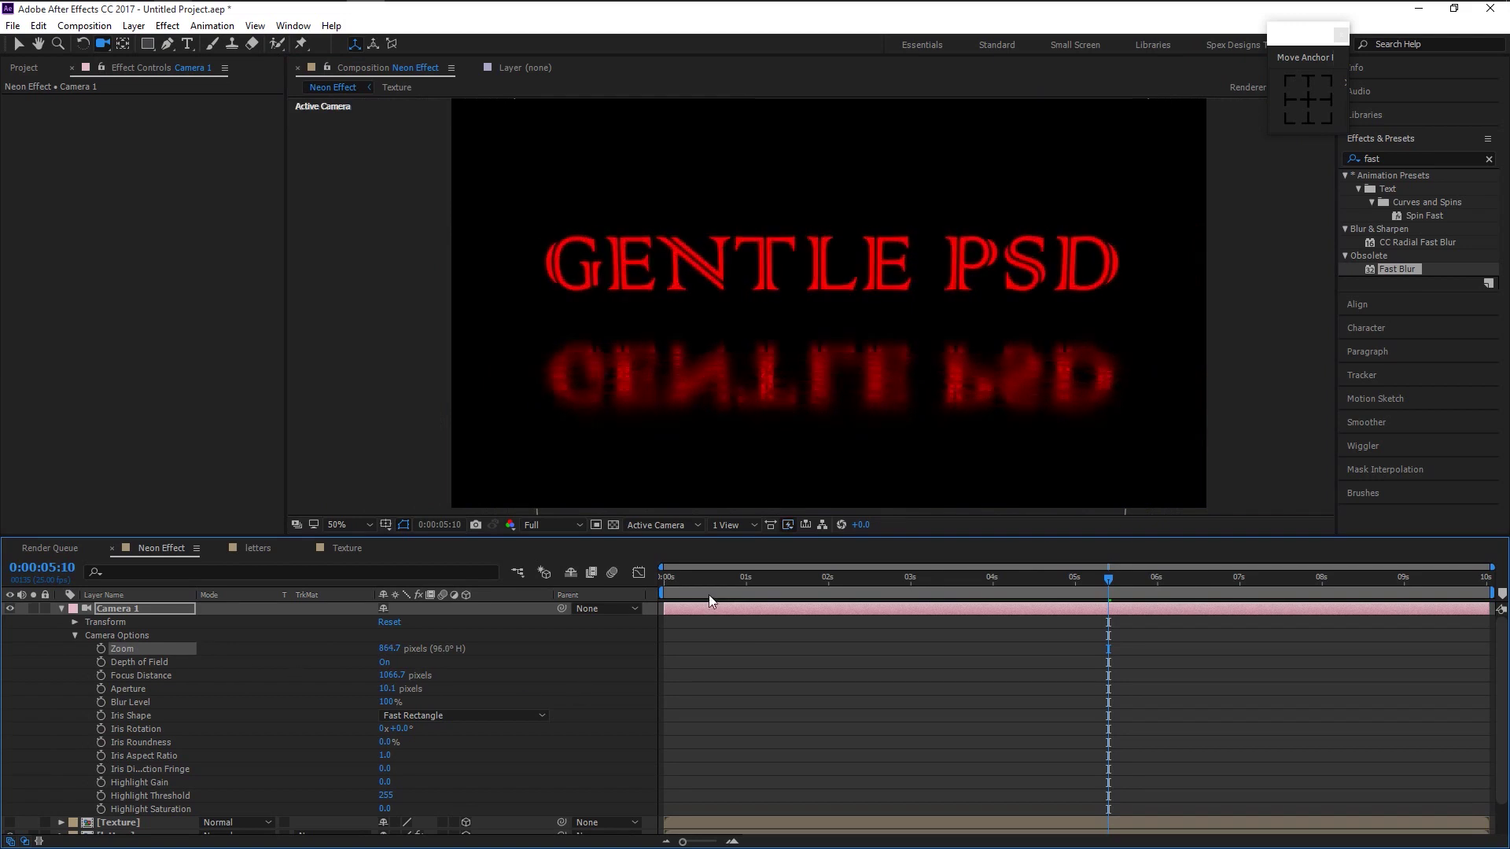
- Keyframe Camera 1's Zoom from 864.7 at 0s to 1104.7 at 7s
key(Home)
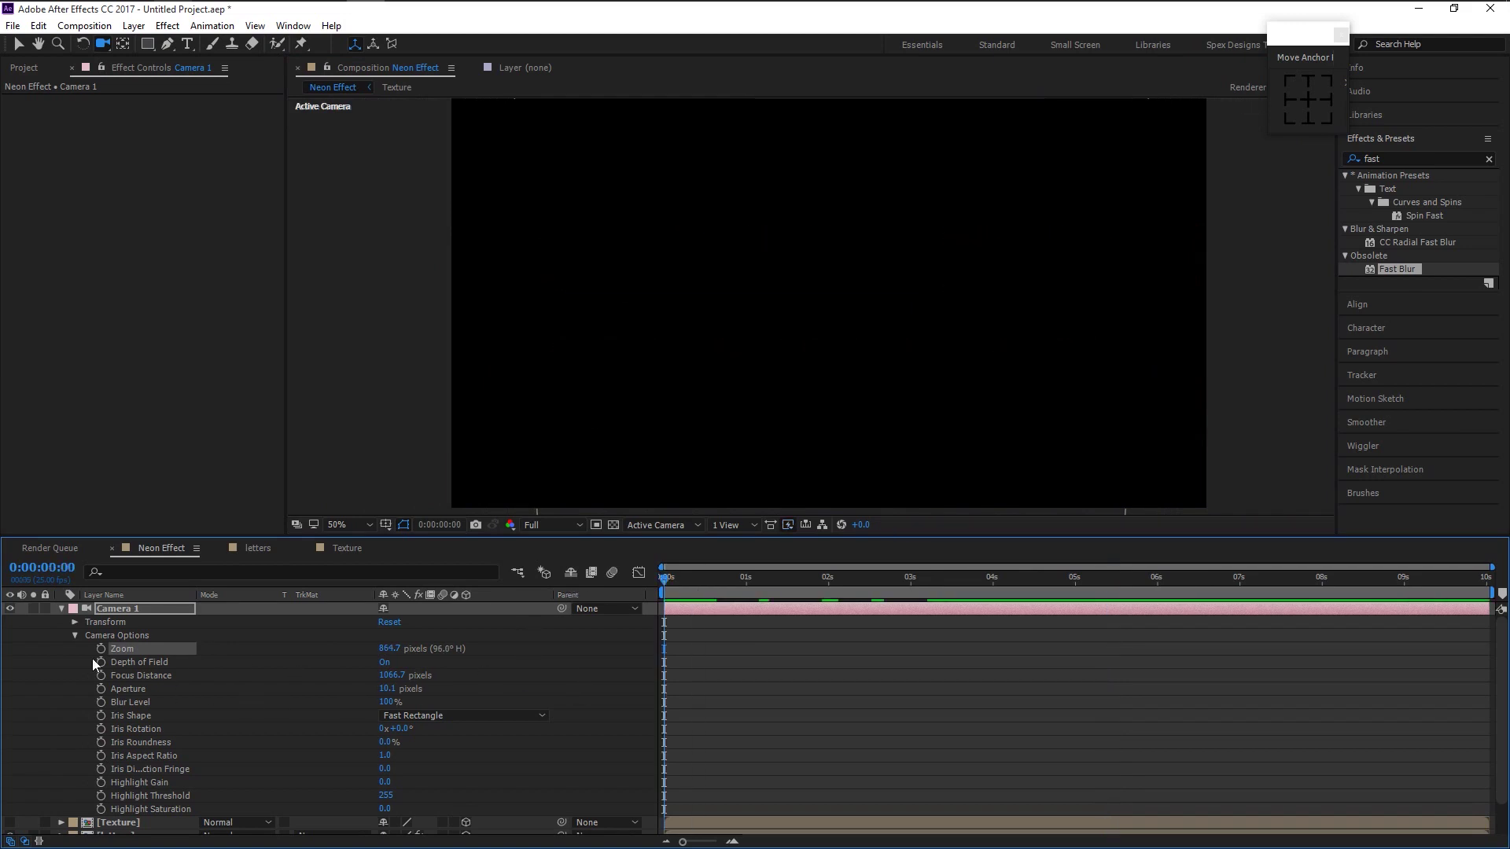
click(100, 649)
drag(758, 591, 1244, 603)
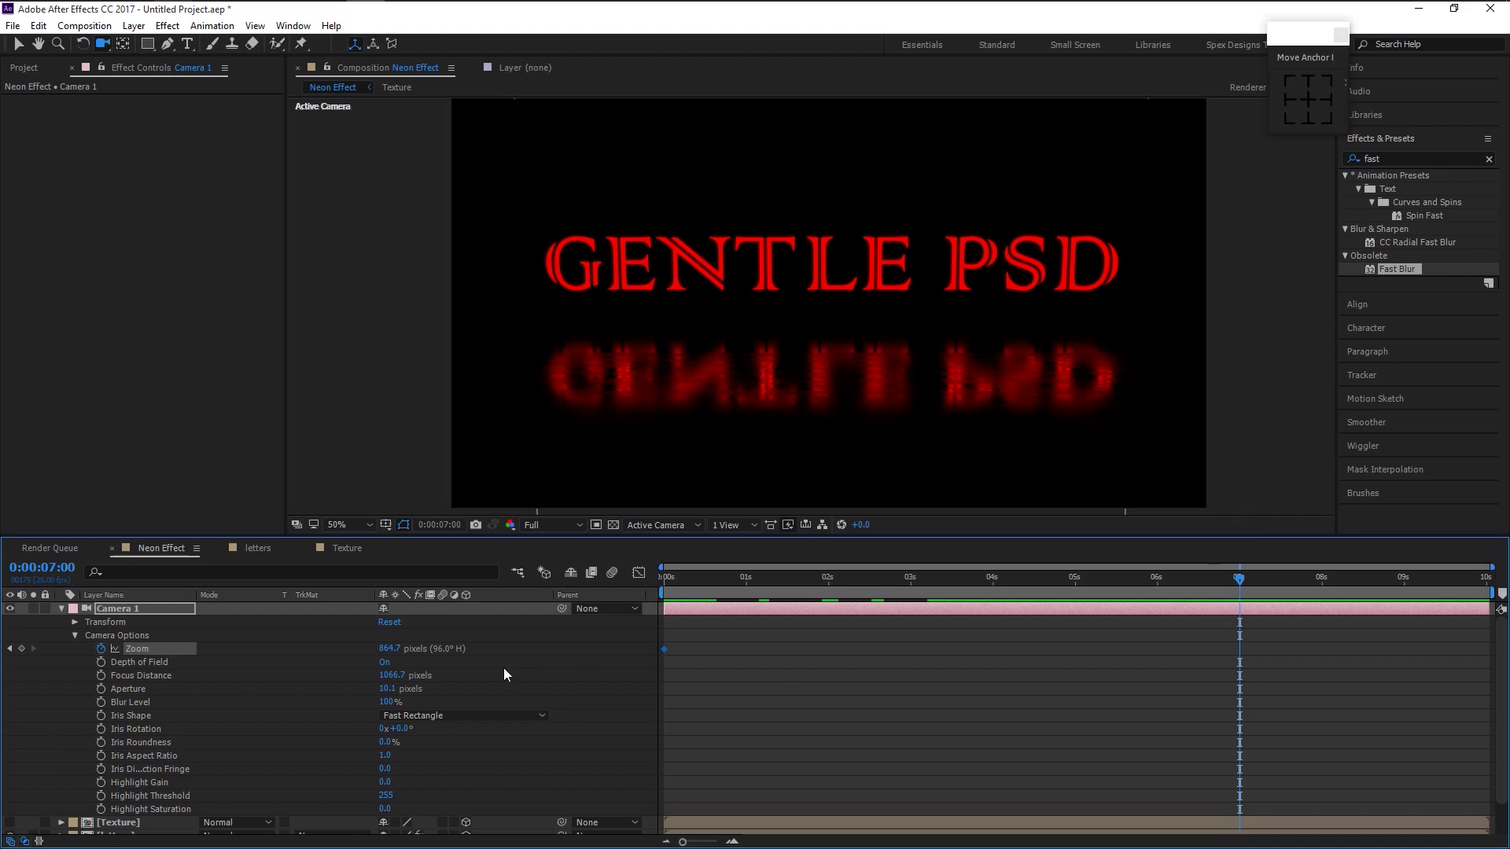
drag(389, 649, 578, 659)
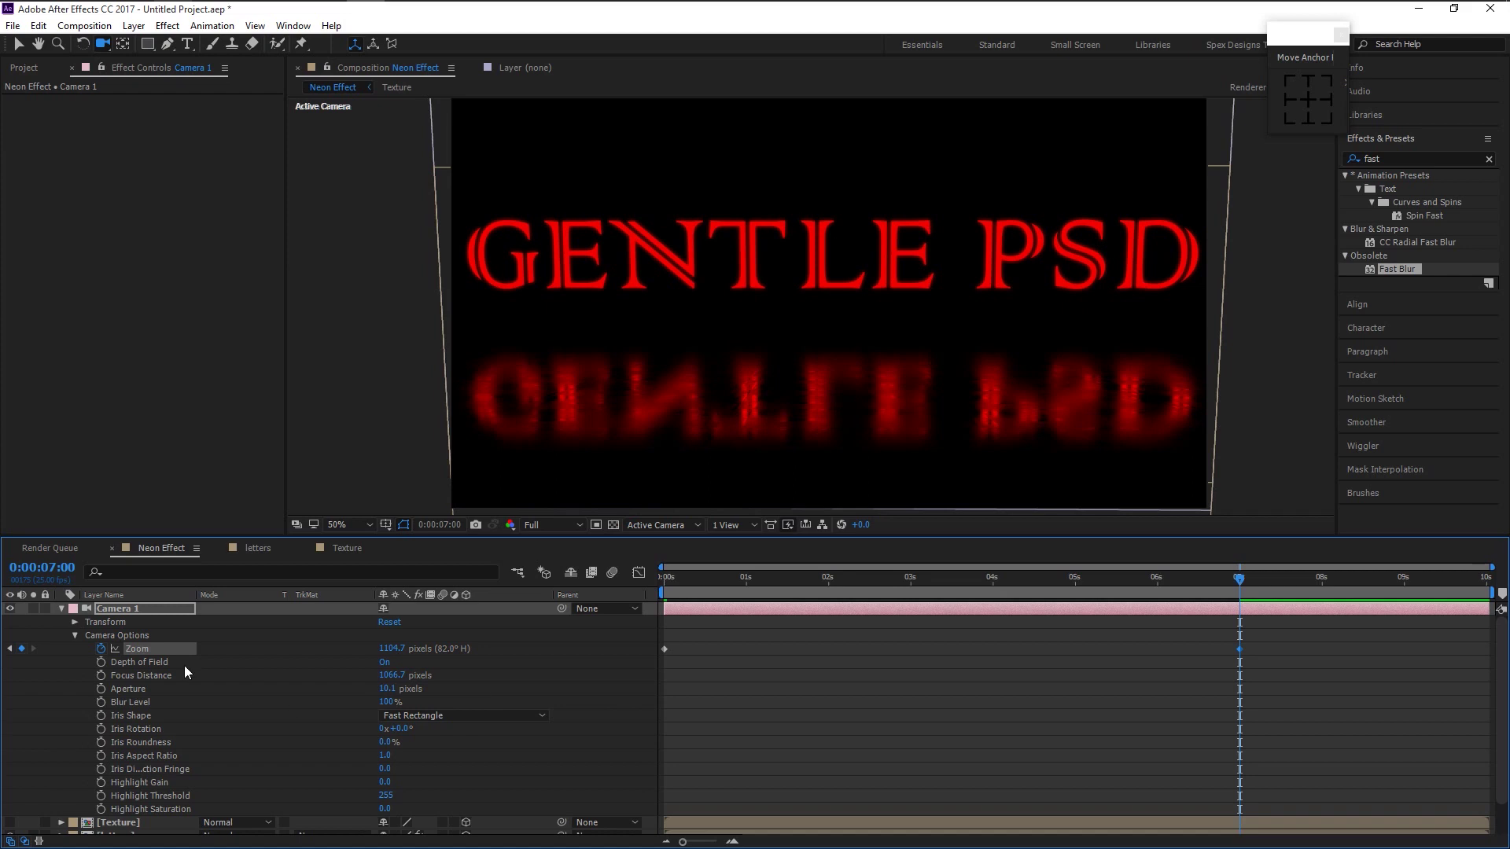
click(74, 622)
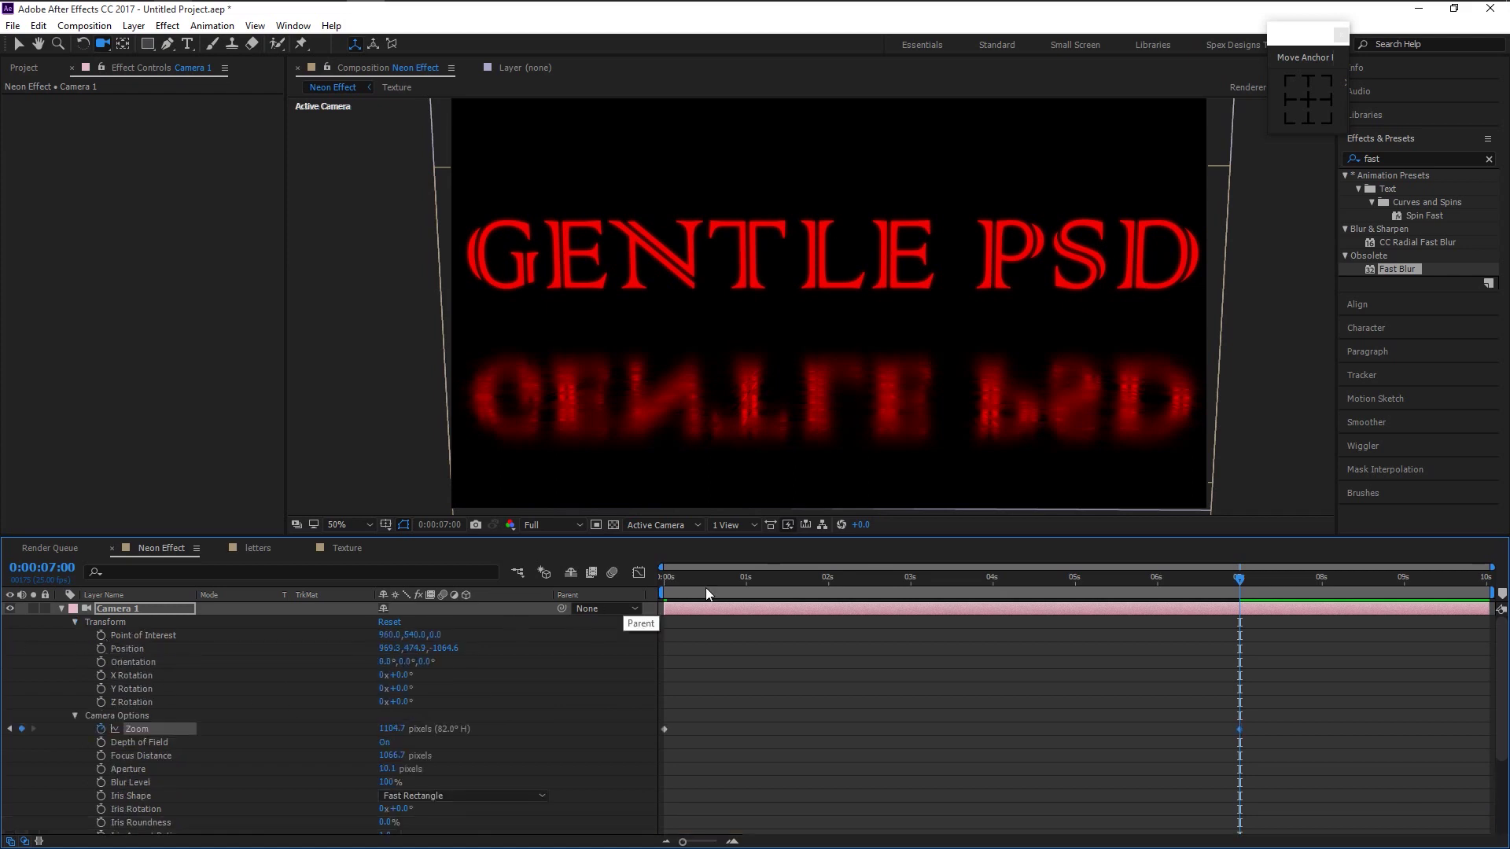
- Keyframe Point of Interest and Position at 0s, then orbit the camera to a new Position at 7s
drag(706, 582, 554, 590)
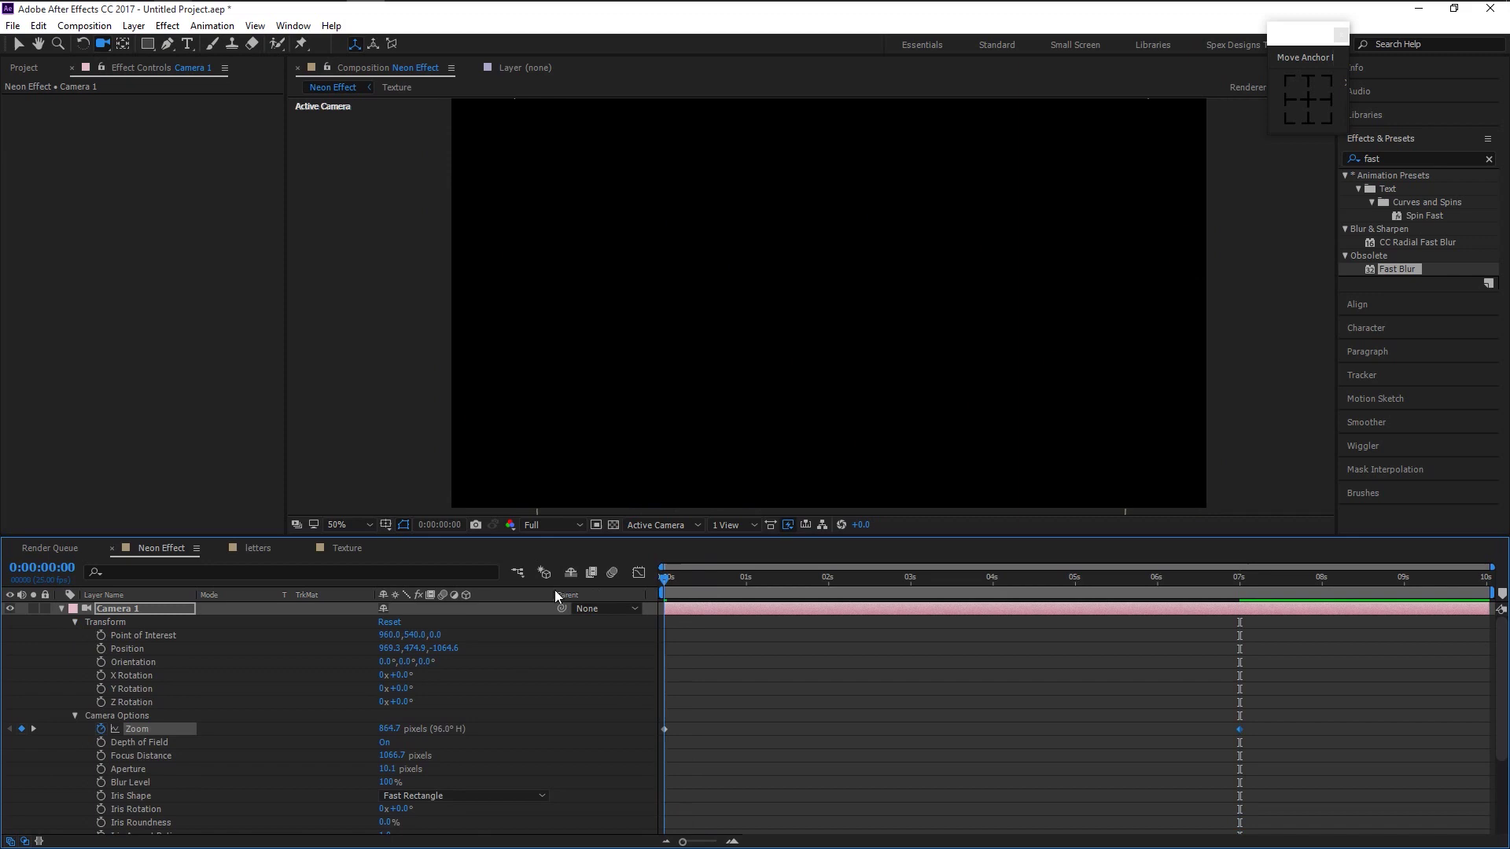
click(101, 635)
click(101, 649)
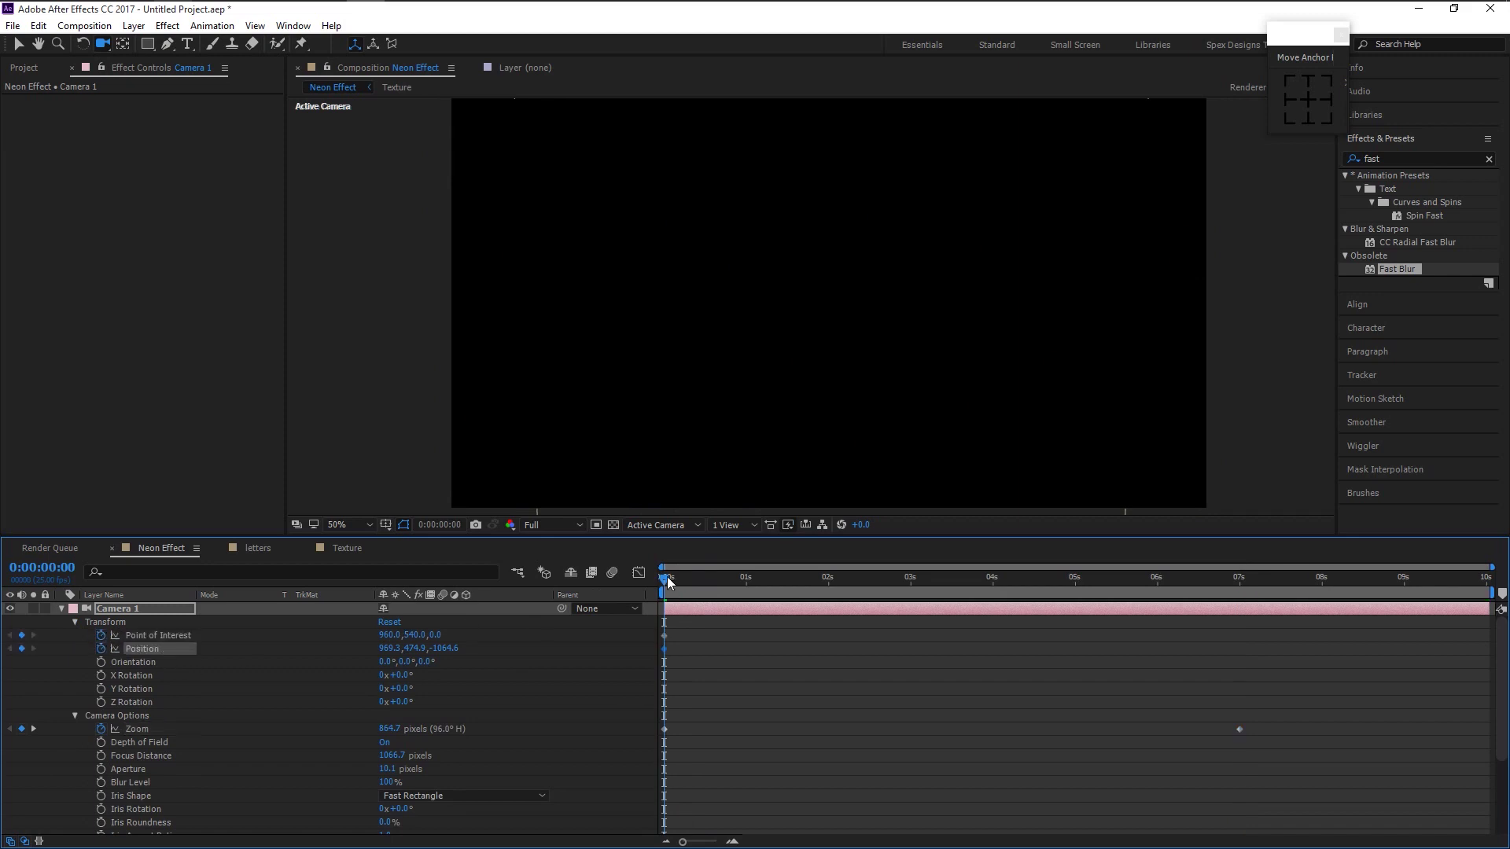
drag(673, 586, 1232, 654)
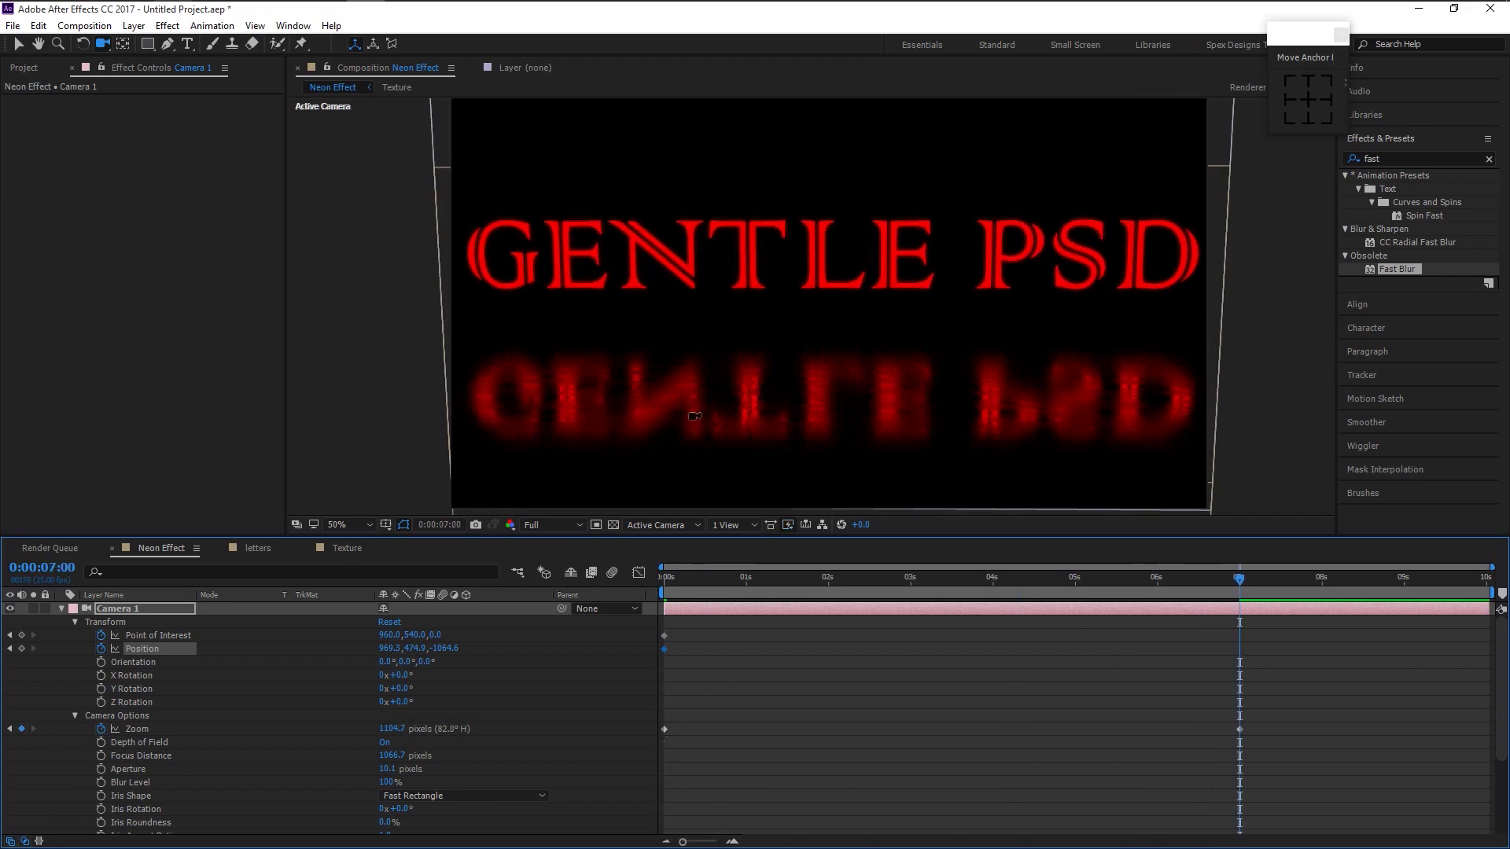
drag(694, 416, 734, 398)
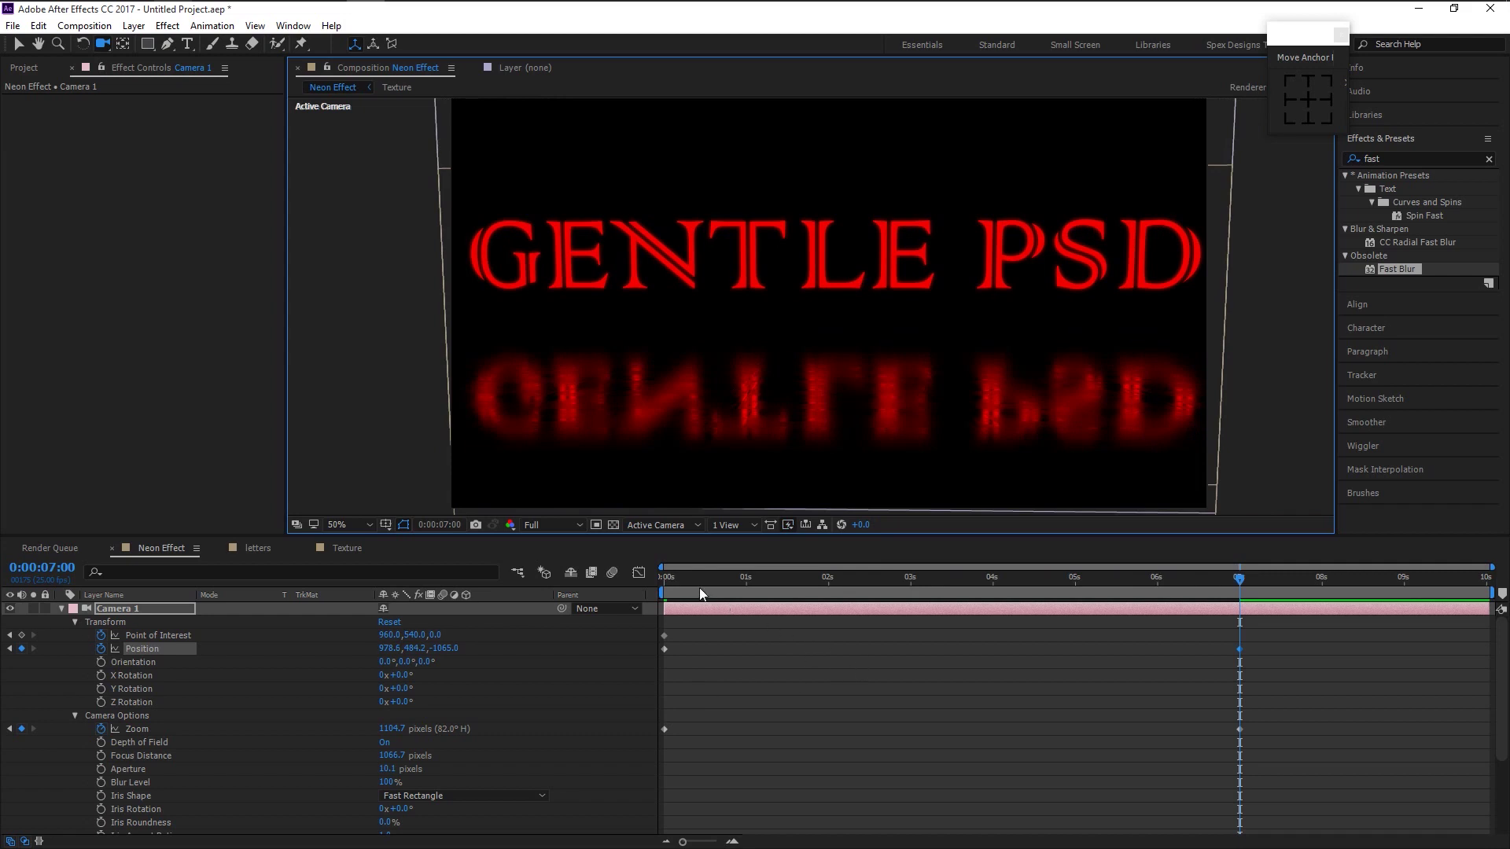
- Select all camera keyframes for easing, then return the playhead to 0s
drag(1284, 785, 605, 635)
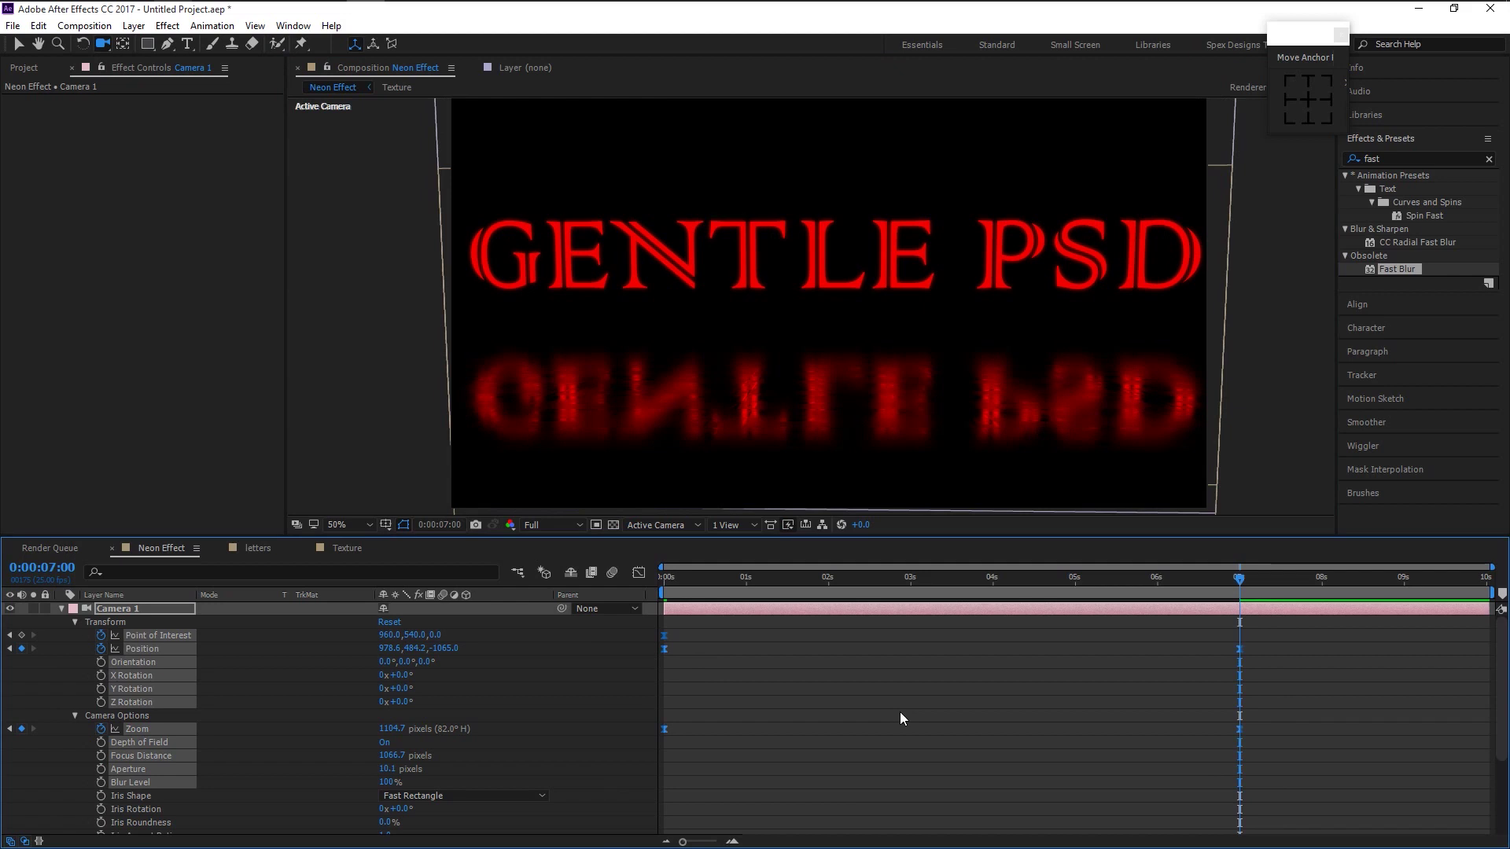
click(953, 672)
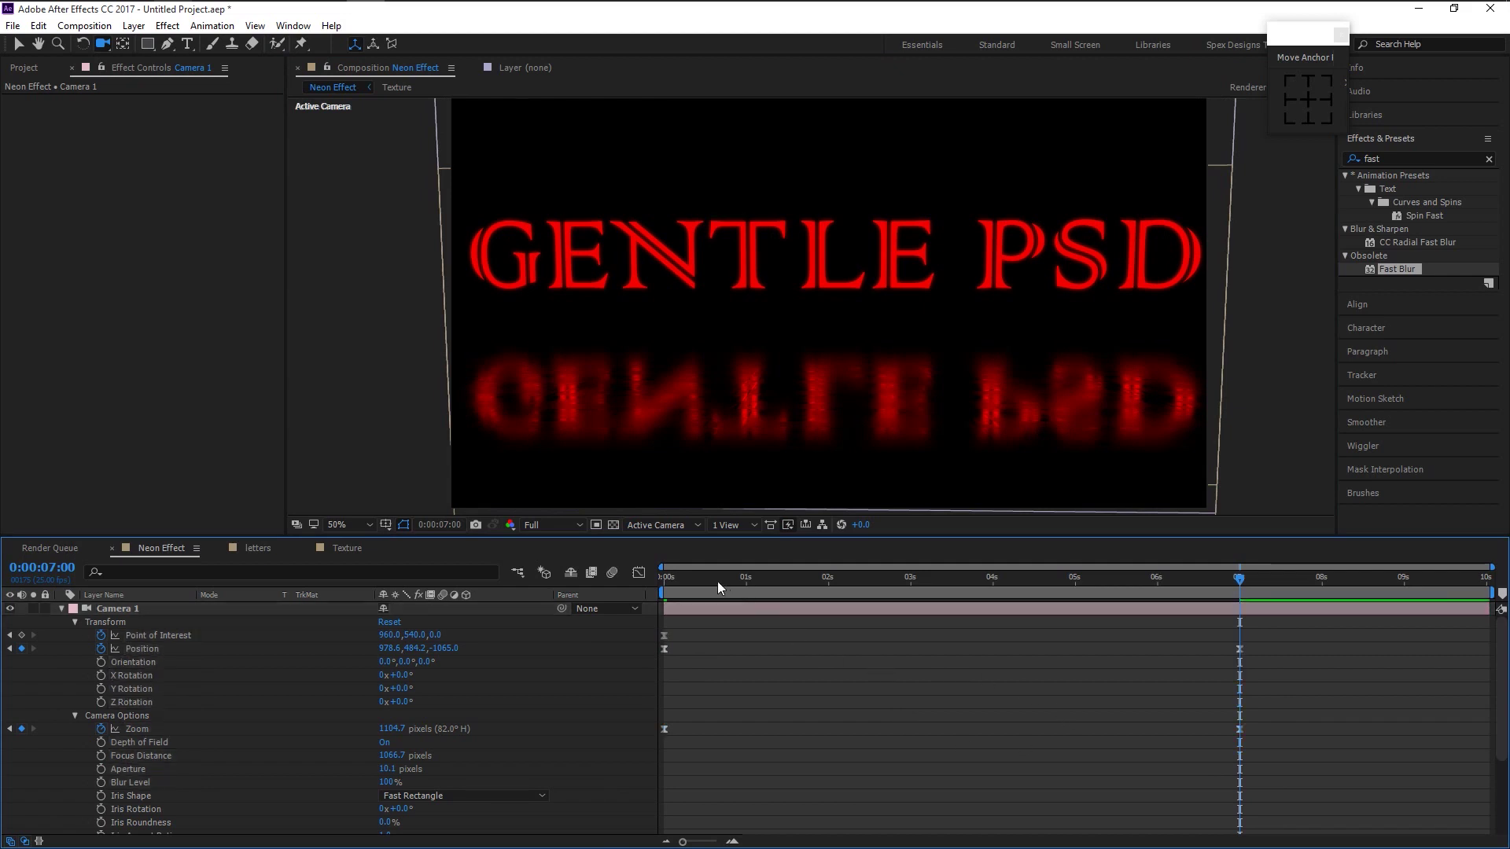
drag(717, 581, 517, 616)
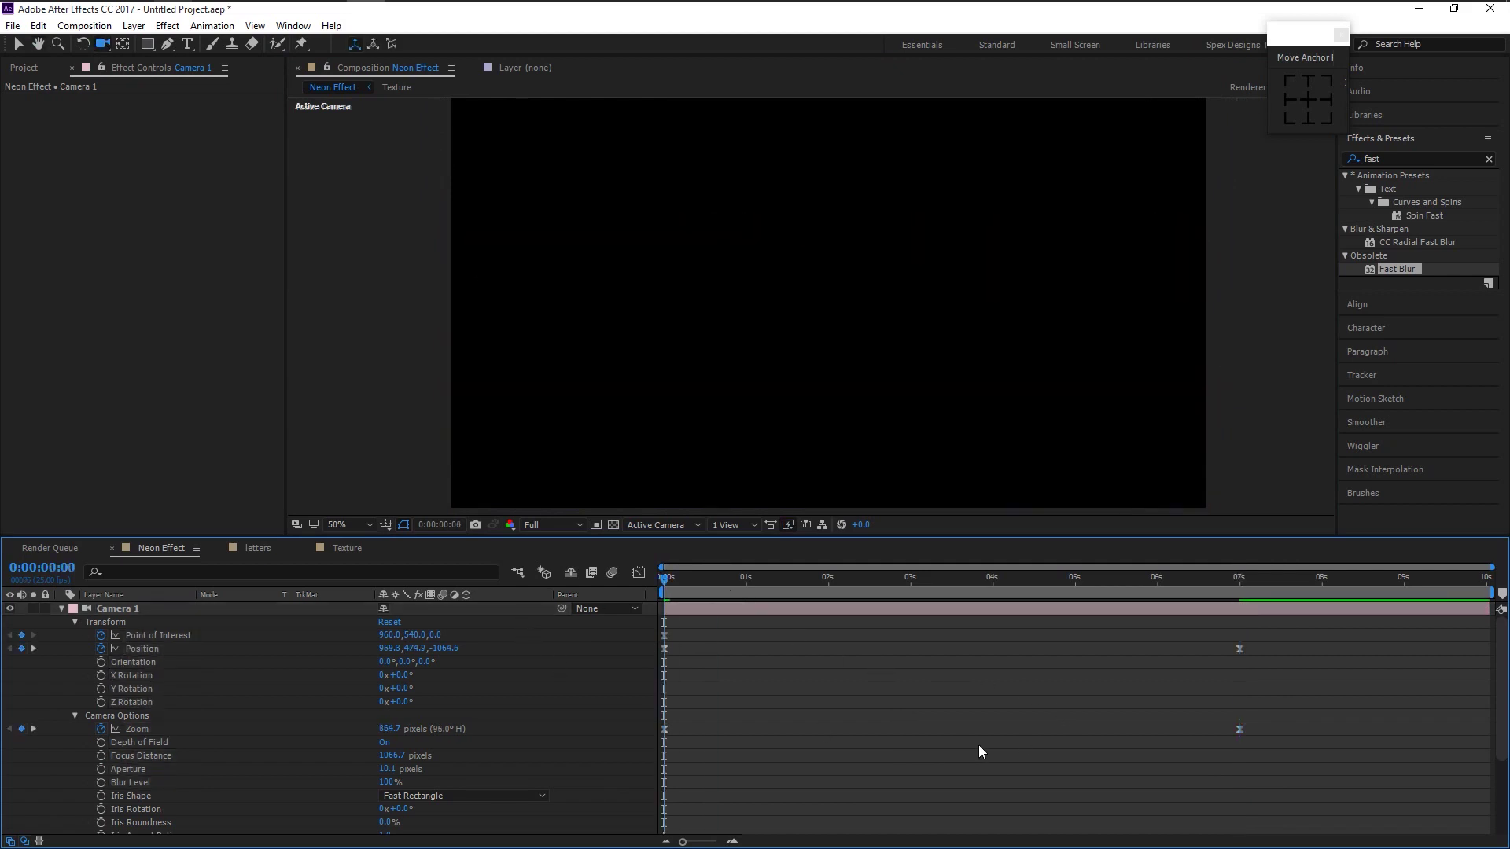
key(ctrl+a)
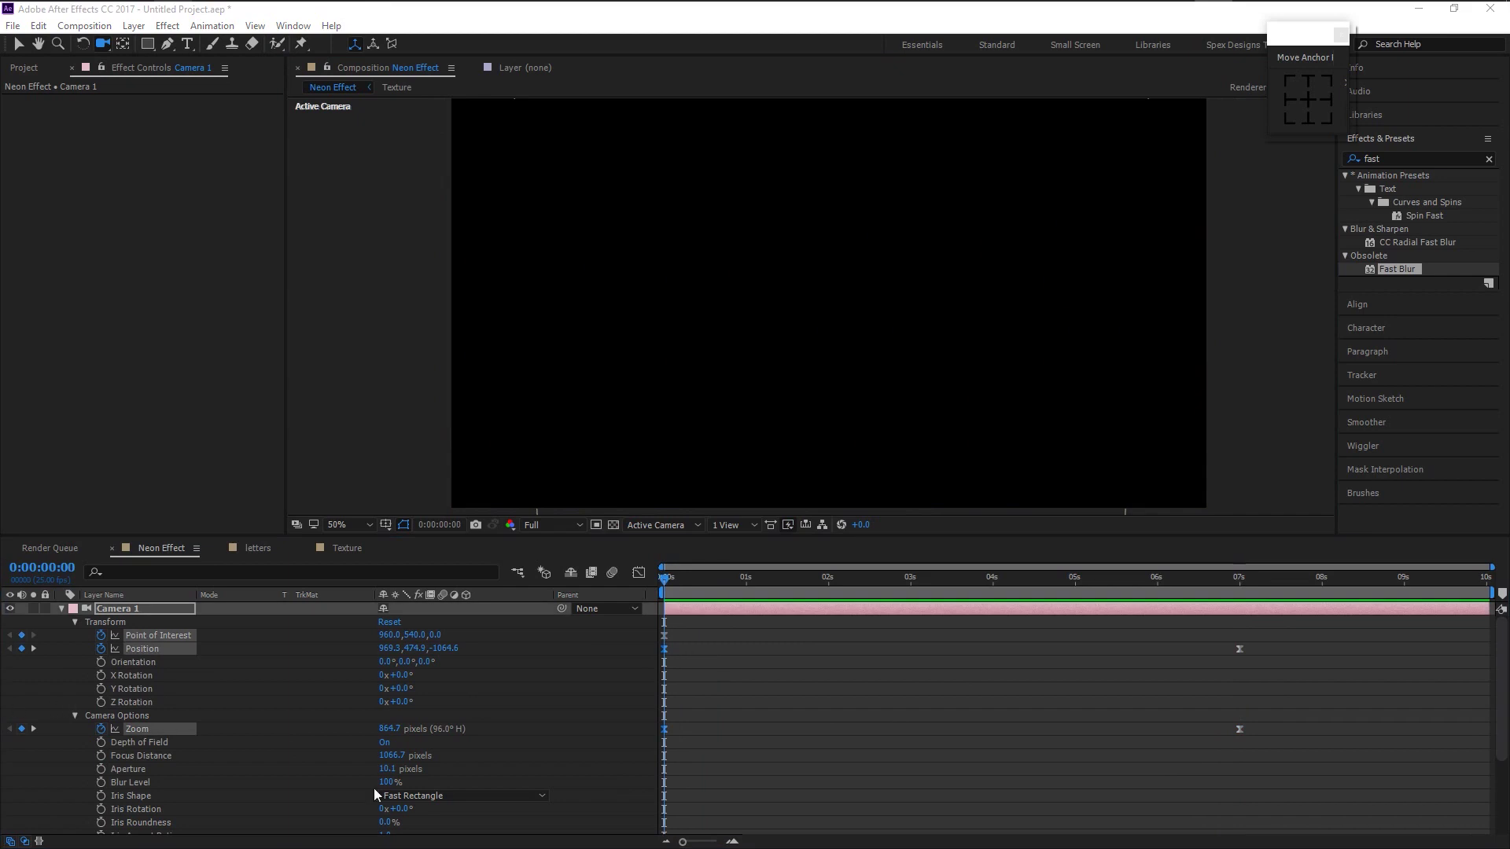
click(745, 758)
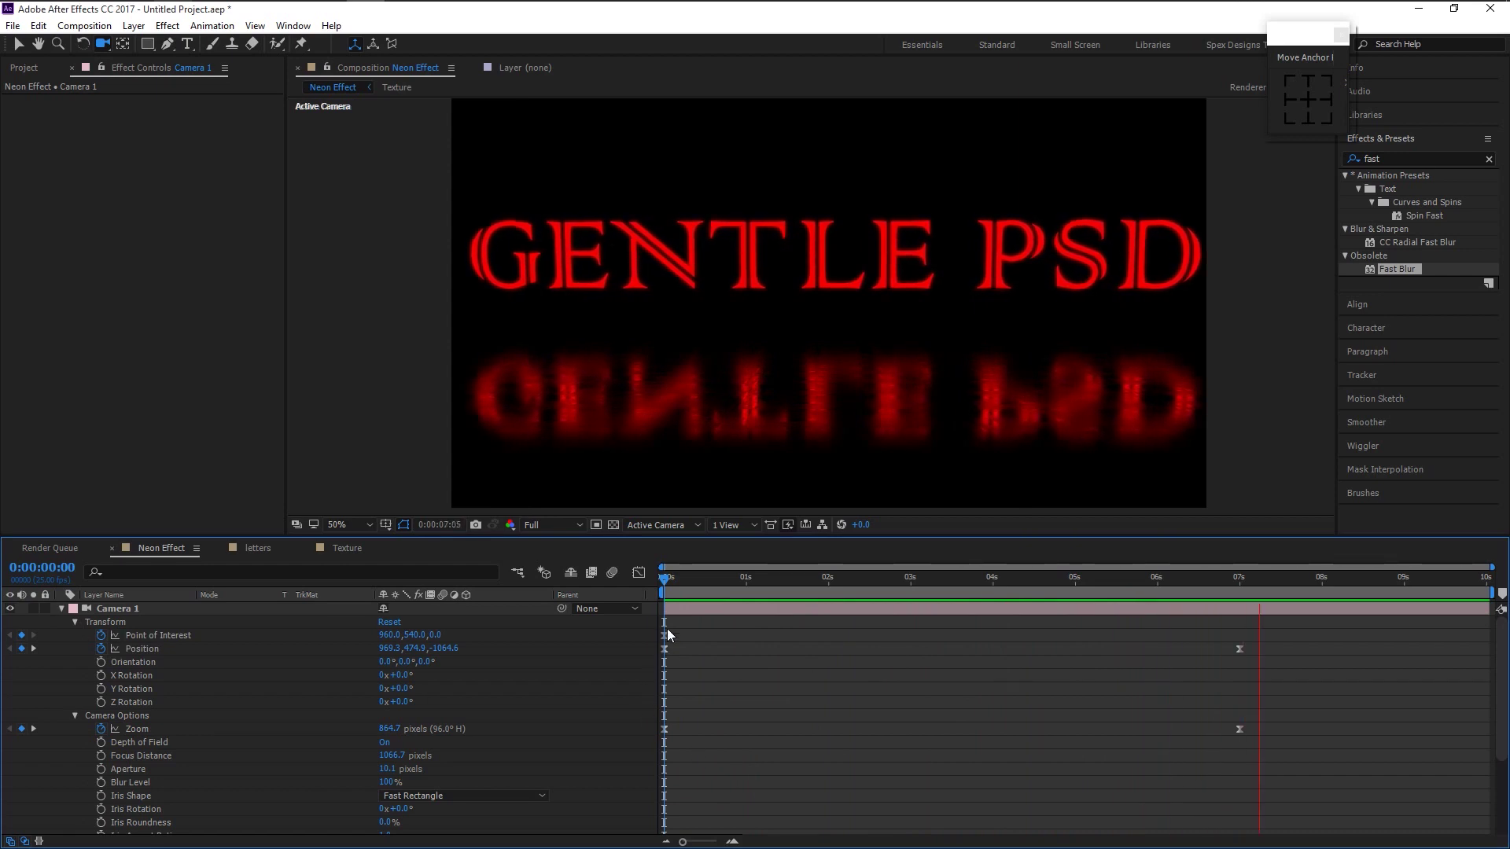
key(space)
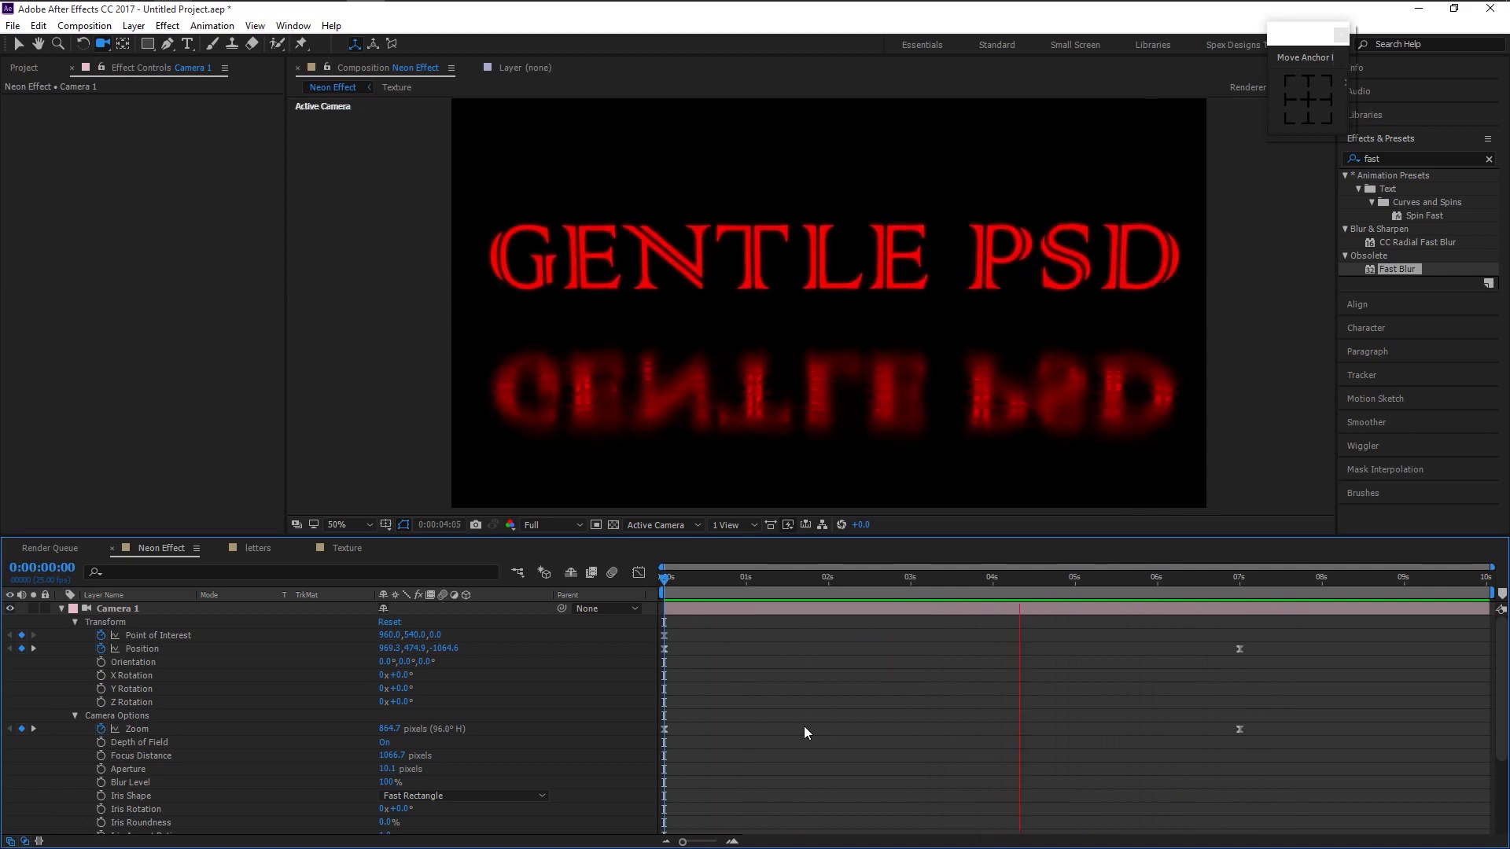
key(space)
scroll(268, 758, down, 3)
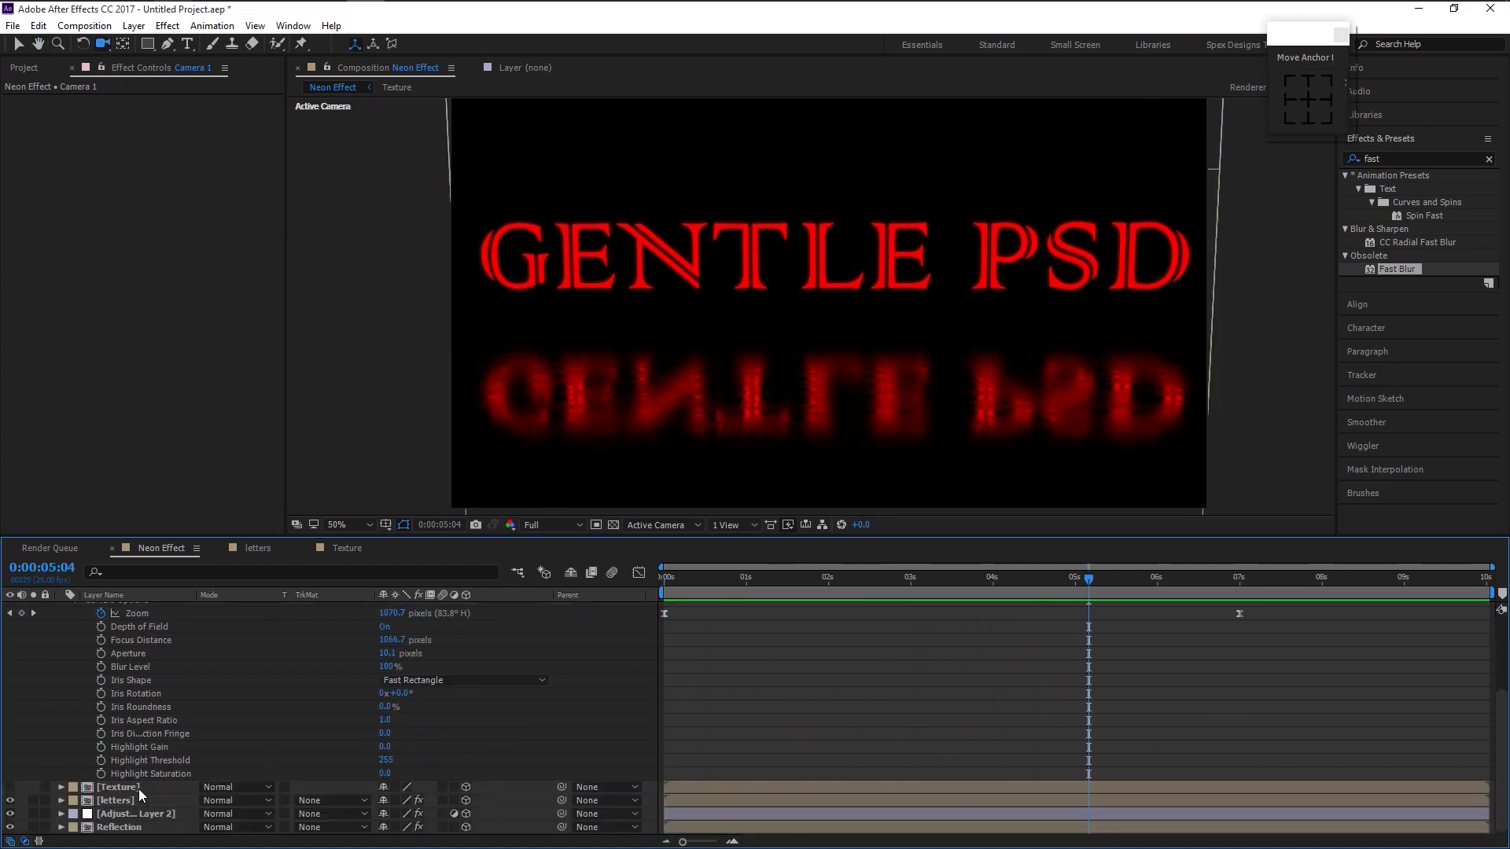
- In the Texture precomp, apply Curves to Floor_Texture.jpg and raise the curve to brighten the tiles
double_click(139, 790)
click(177, 607)
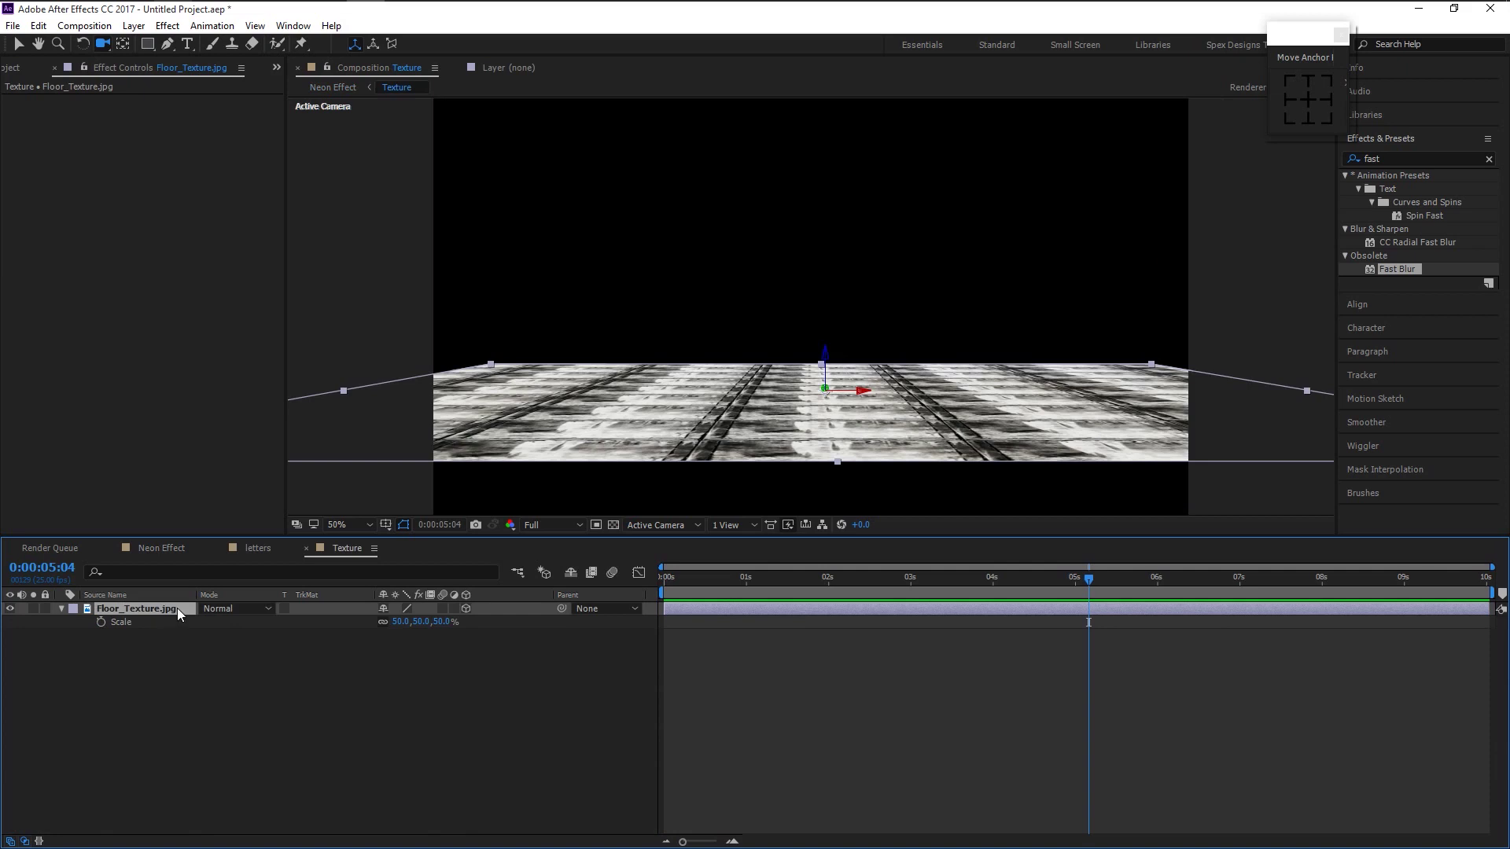
double_click(1372, 158)
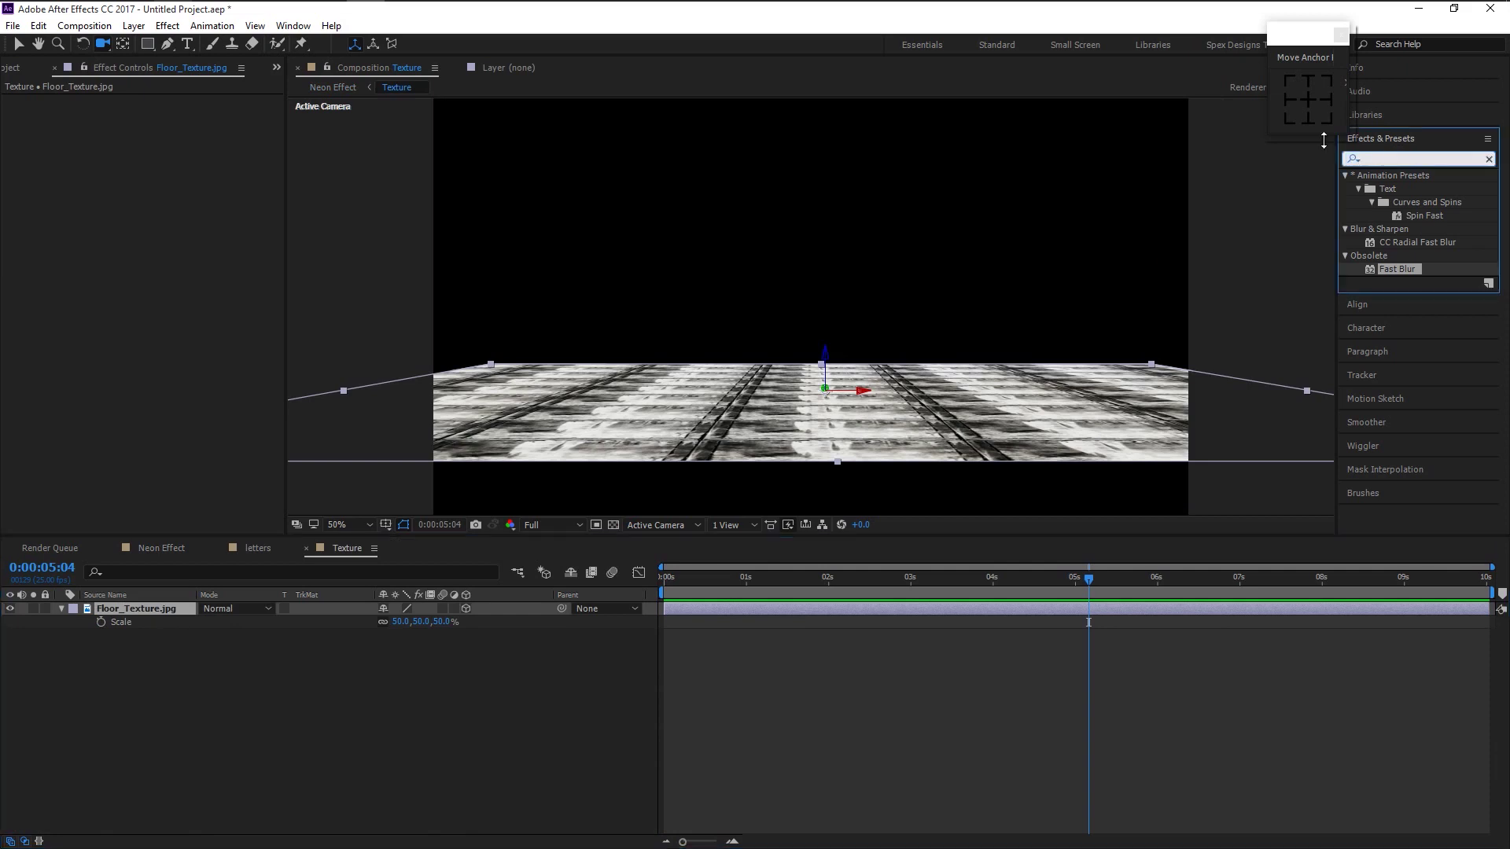
text(curves)
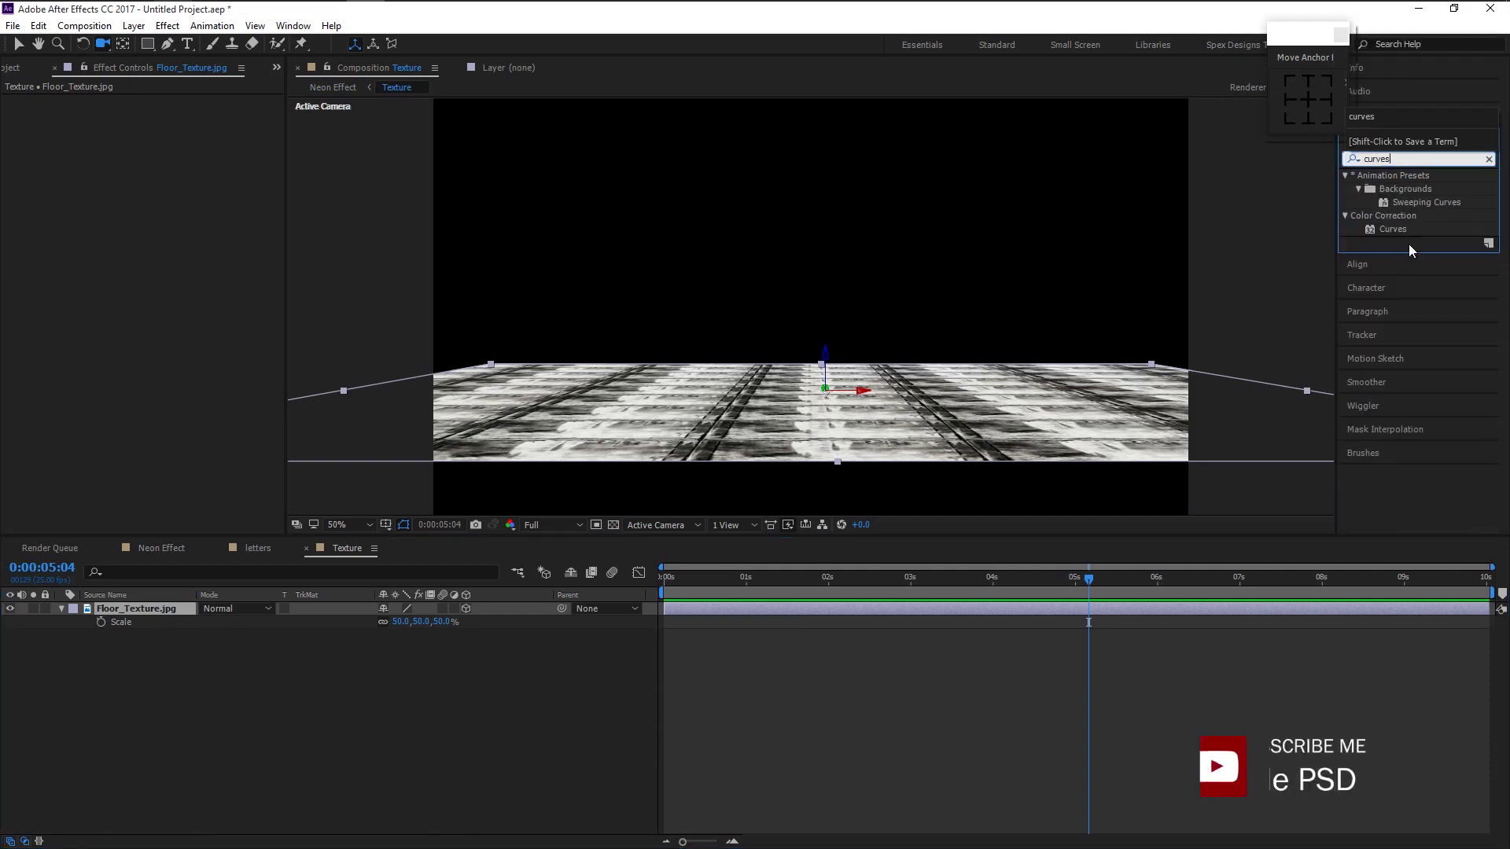
drag(1375, 229, 914, 412)
key(v)
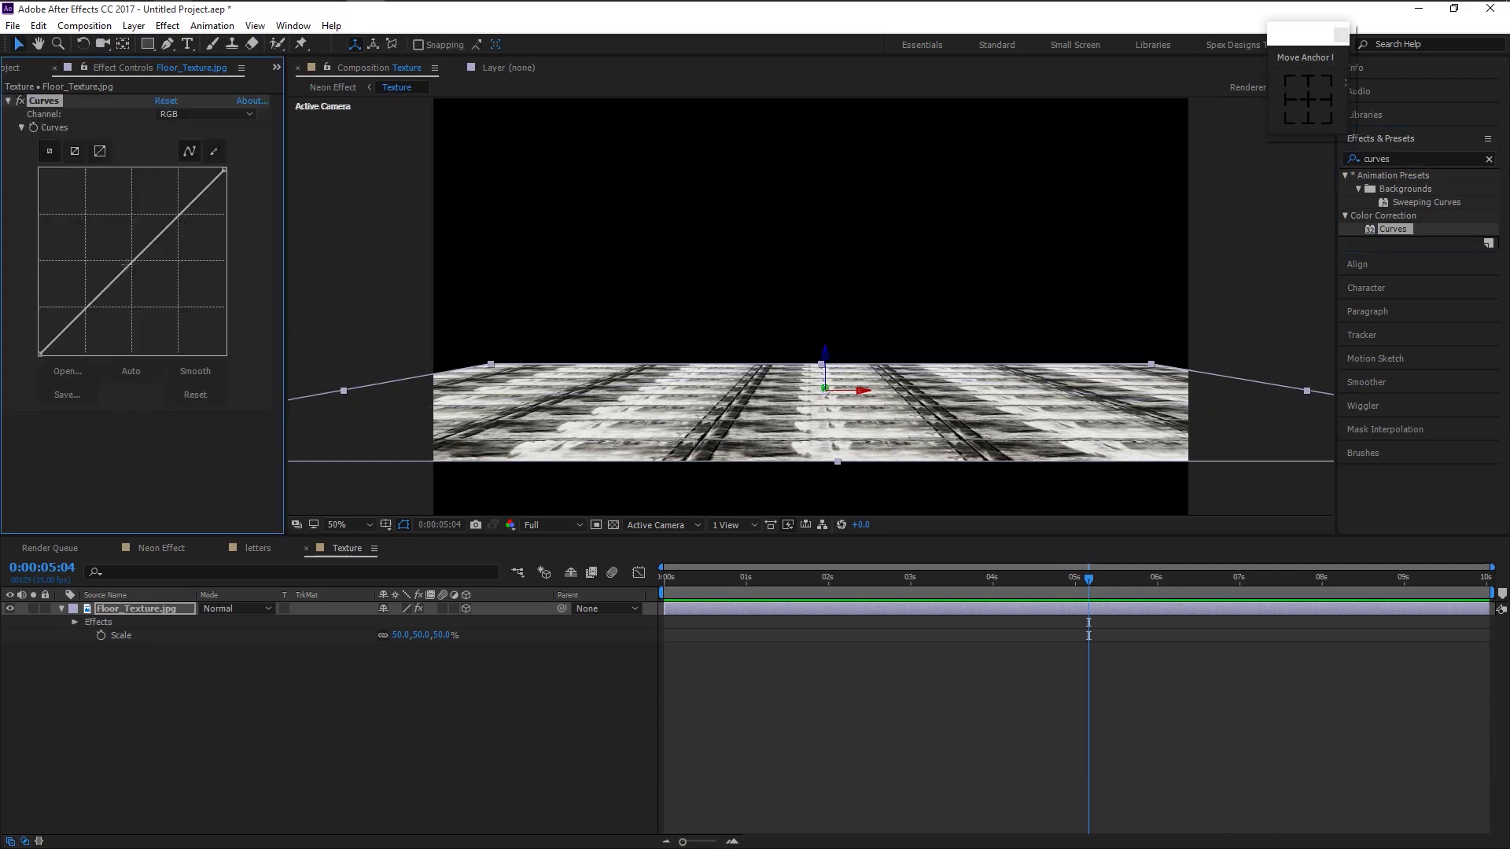
drag(146, 248, 141, 213)
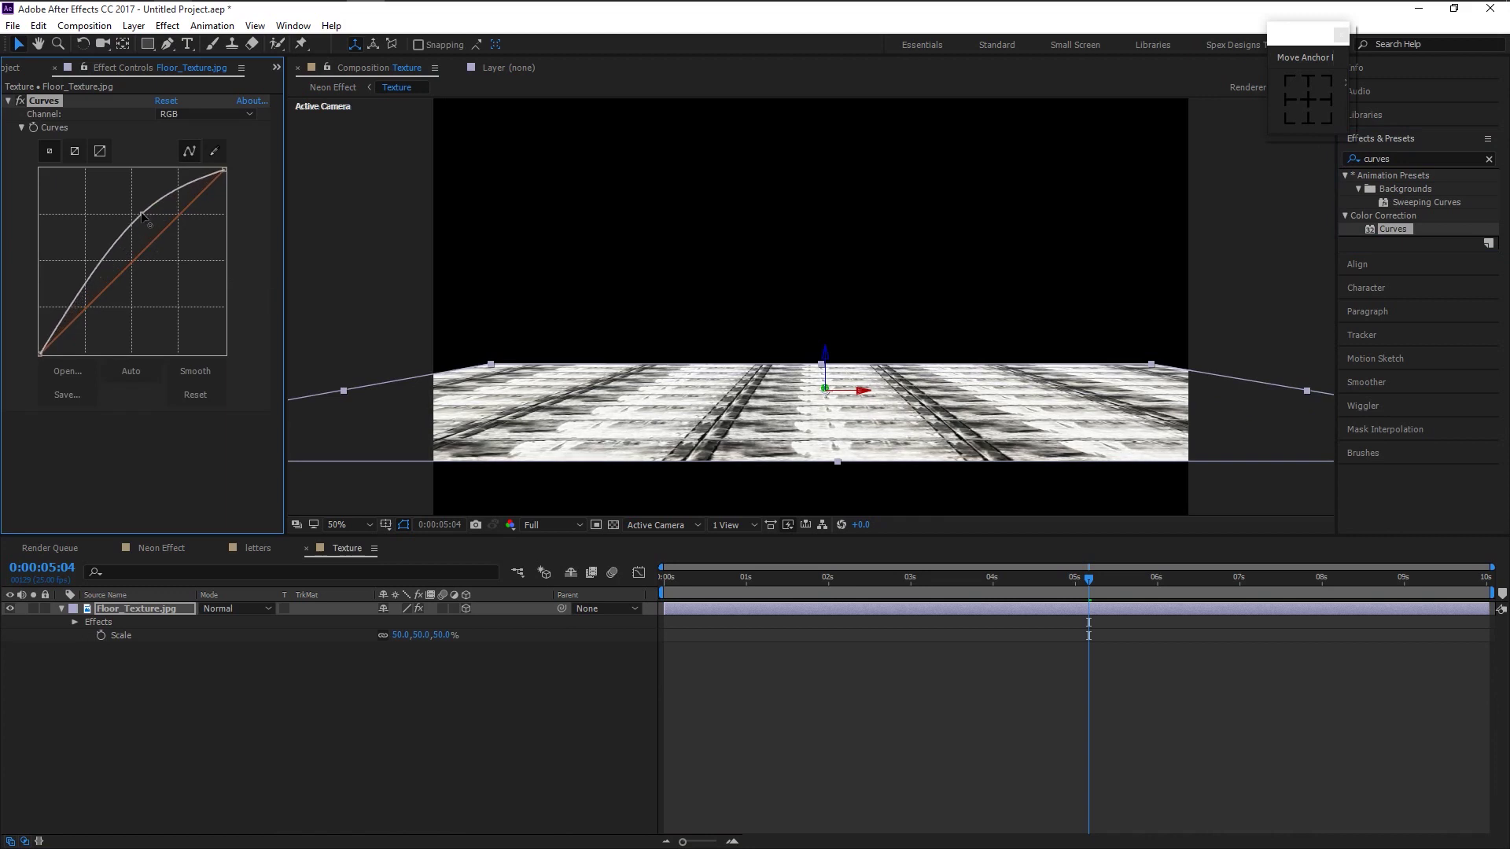
- Switch back to the Neon Effect composition
click(159, 546)
drag(730, 578, 568, 578)
scroll(827, 687, up, 3)
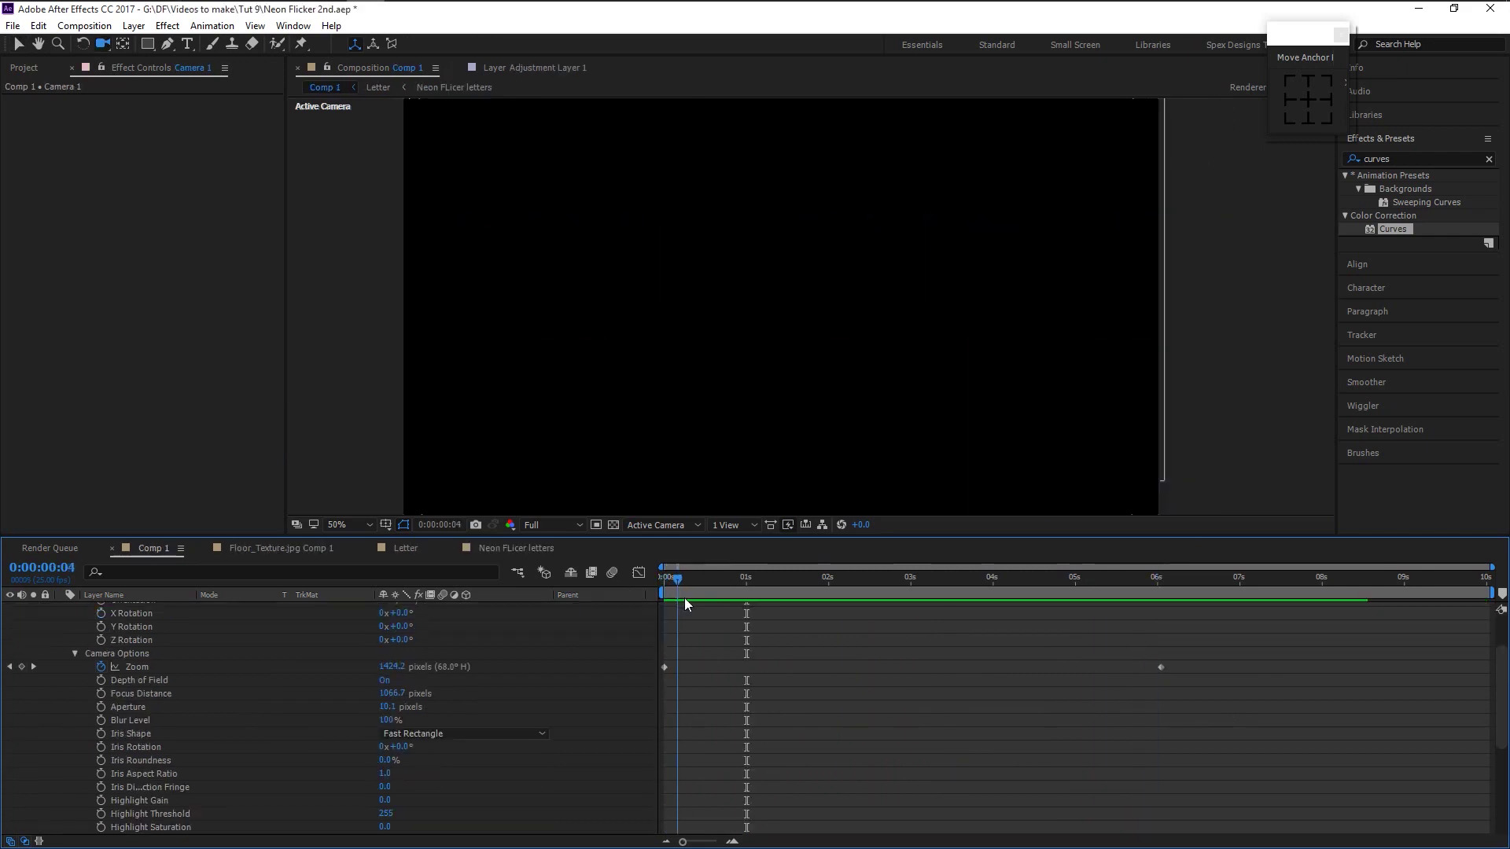
- Give Camera 1's Point of Interest a wiggle(3,5) expression and preview it from the start
scroll(214, 735, up, 3)
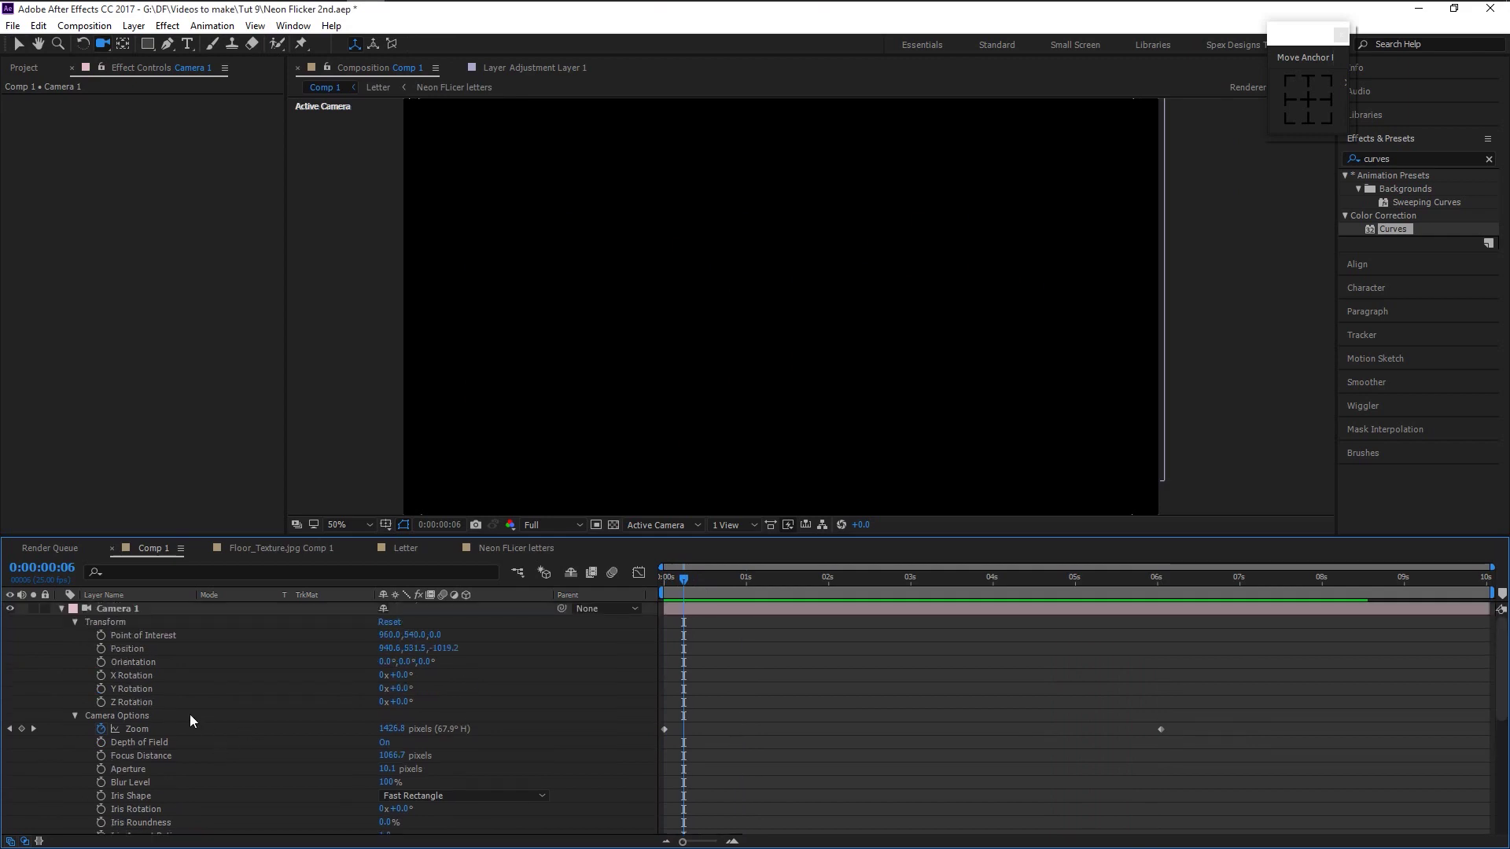
alt+click(101, 635)
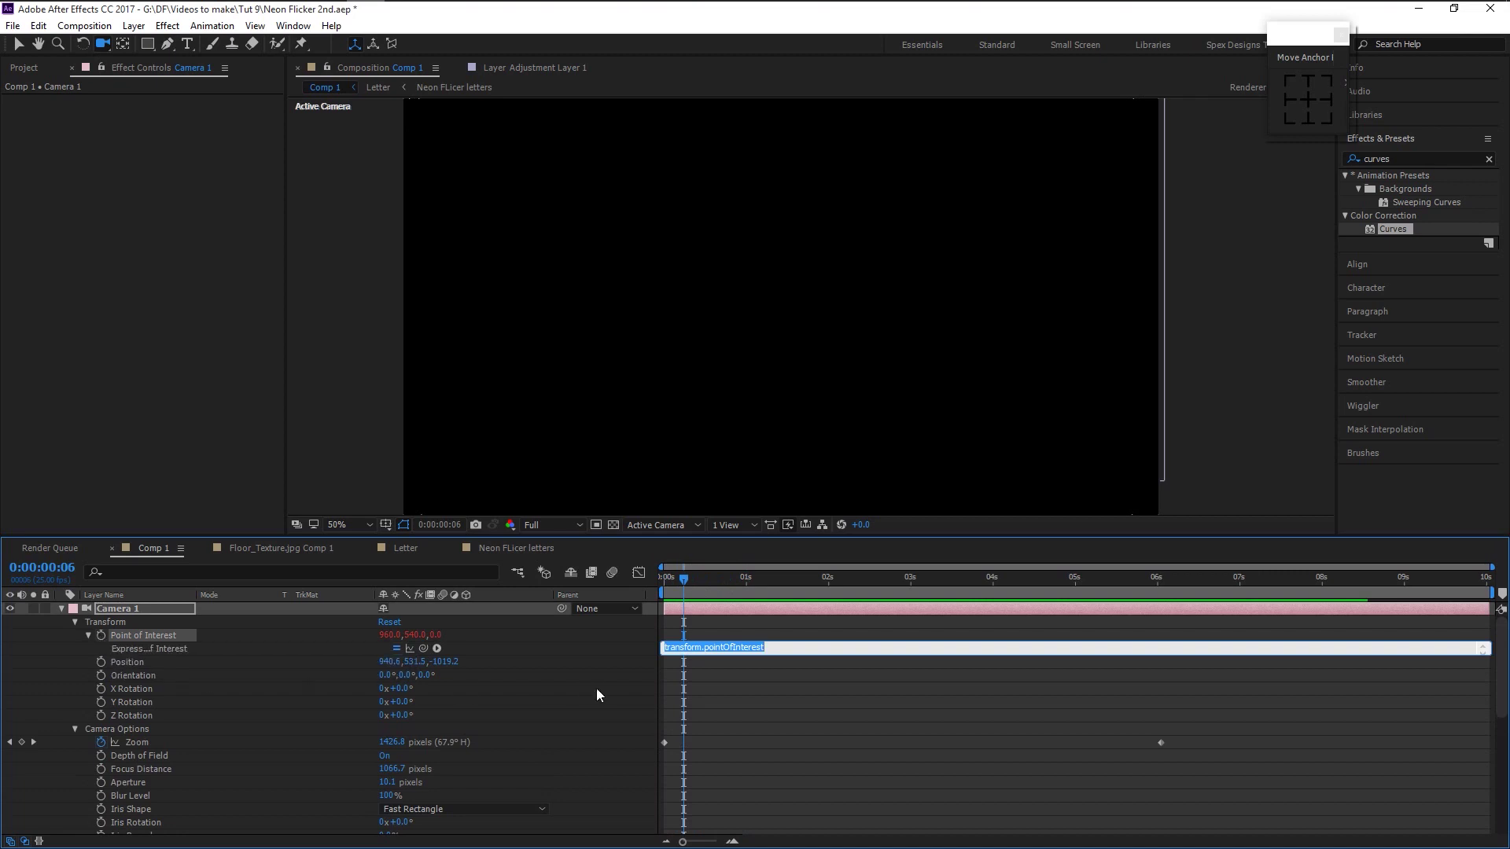
key(BackSpace)
click(729, 631)
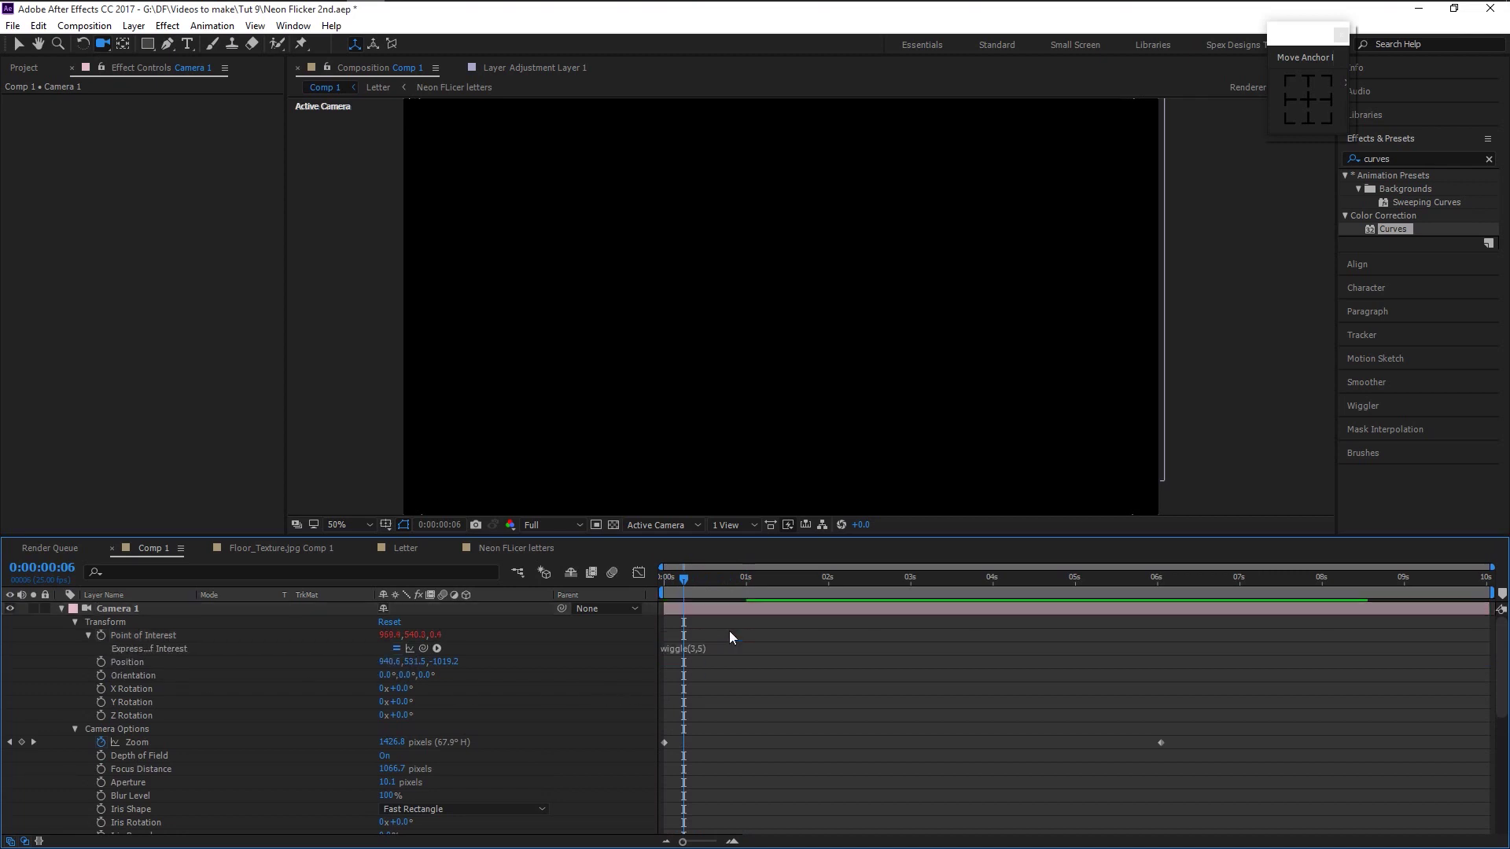
key(Home)
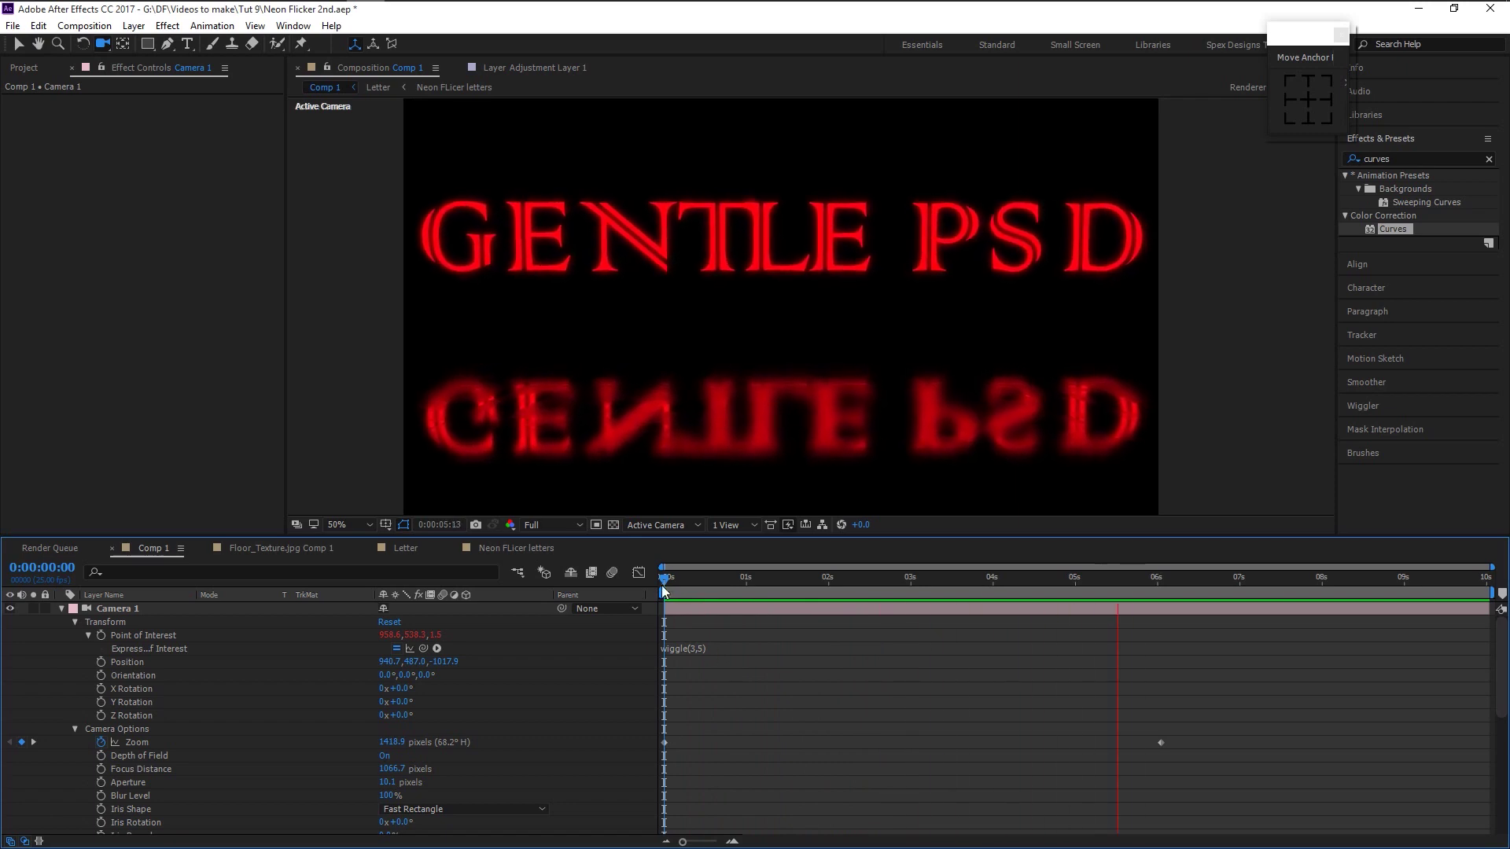
key(space)
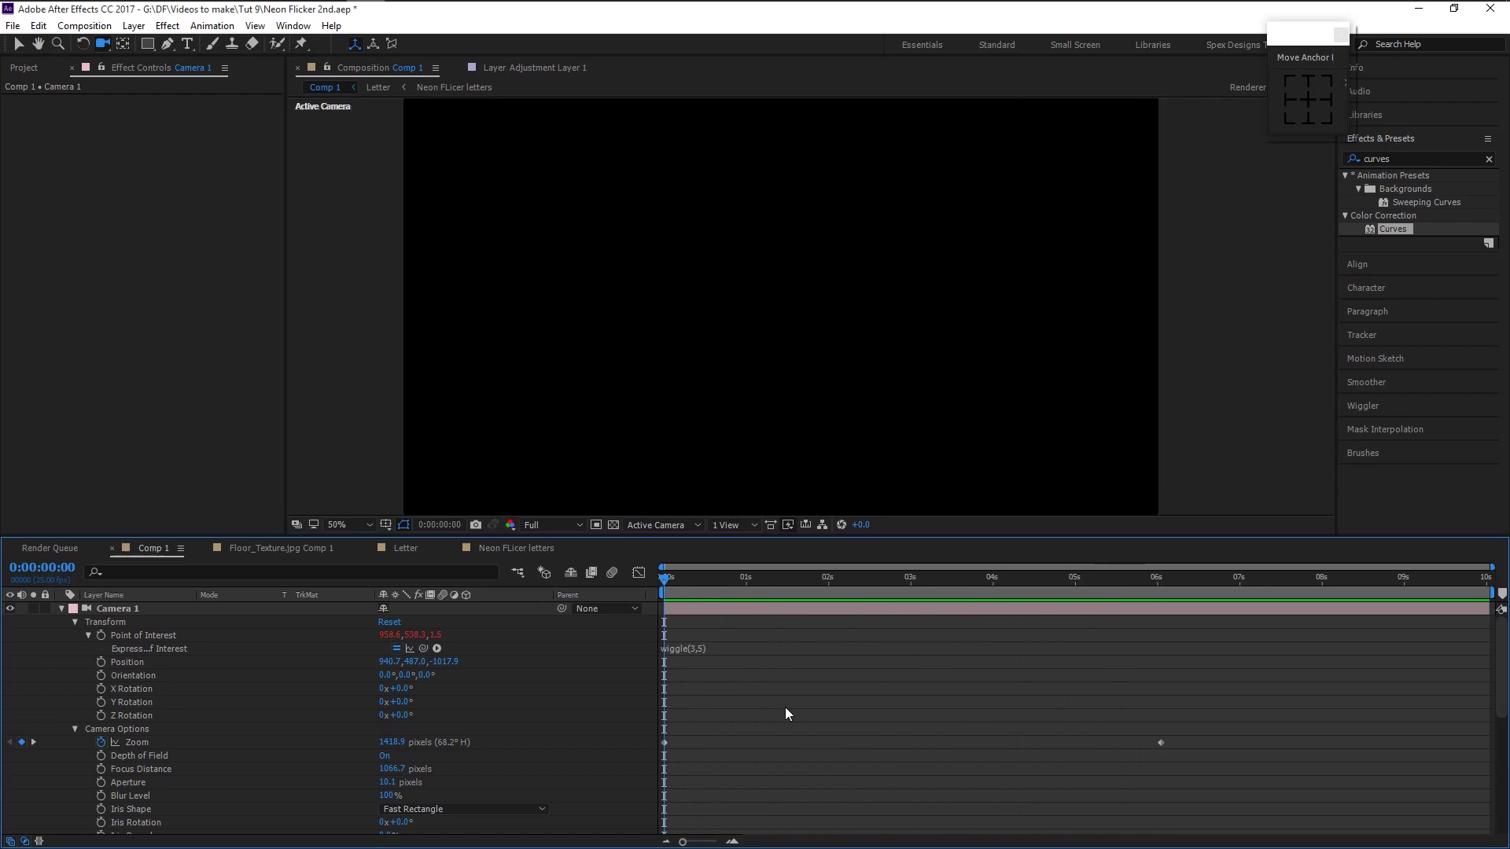